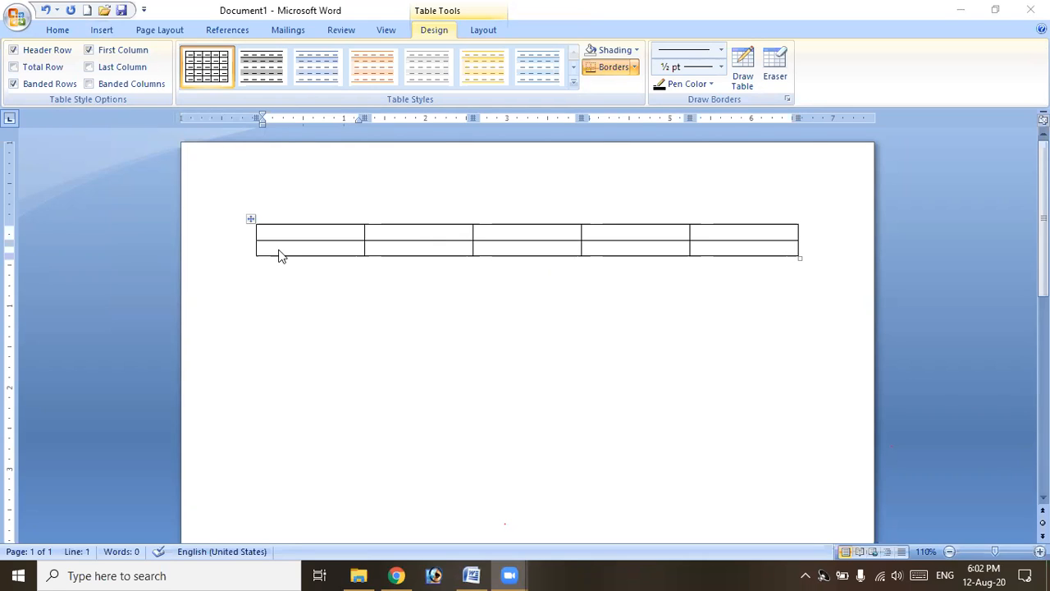
# Type the column headings Slno, Name, Date of Birth, Qualification and Pone.
pyautogui.click(333, 237)
pyautogui.write('Slno')
pyautogui.press('Tab')
pyautogui.write('Name')
pyautogui.press('Tab')
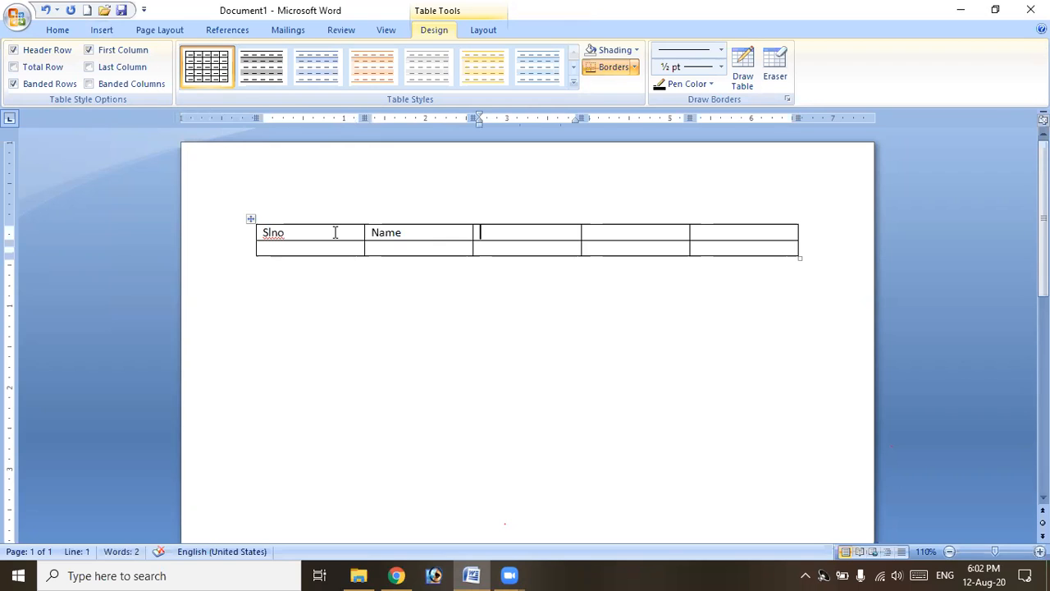
pyautogui.write('Date of')
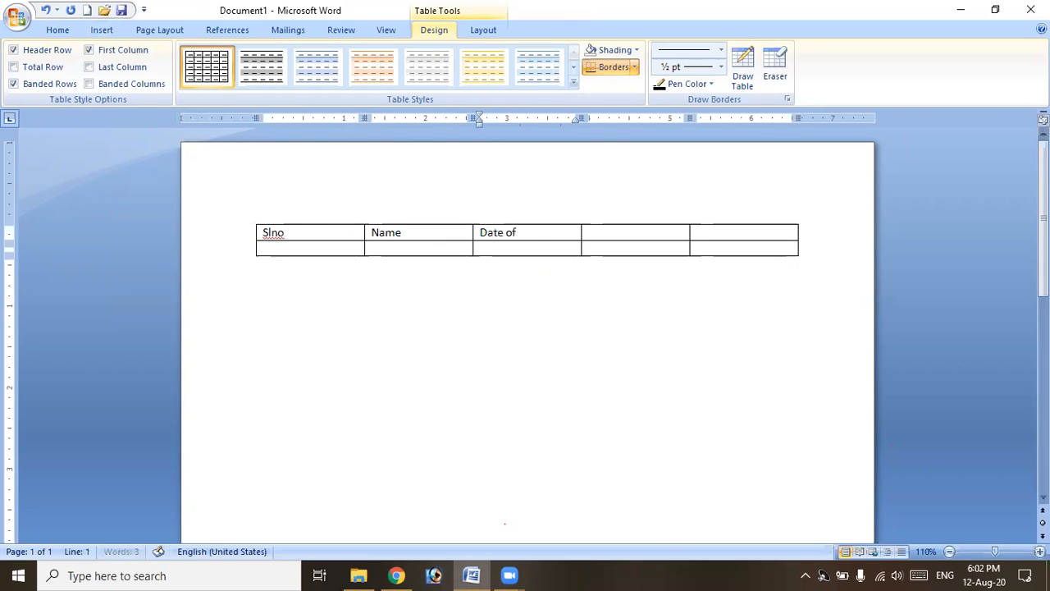
pyautogui.write(' Birt')
pyautogui.press('Tab')
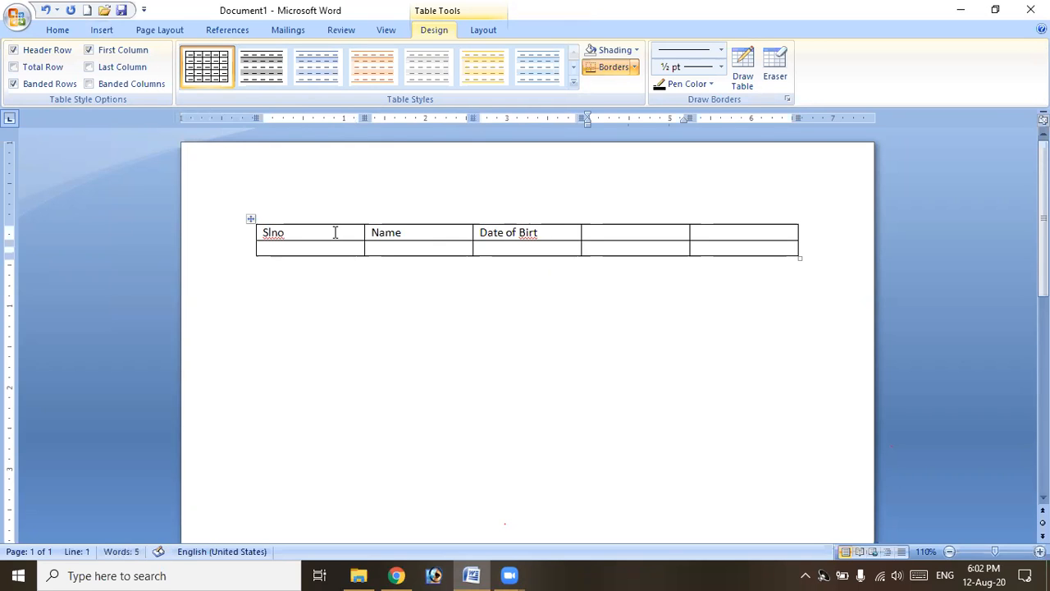
pyautogui.hotkey('shift', 'Tab')
pyautogui.press('End')
pyautogui.write('h')
pyautogui.press('Tab')
pyautogui.write('Qy')
pyautogui.press('BackSpace')
pyautogui.write('ualification')
pyautogui.press('Tab')
pyautogui.write('Pone')
# Fill the first student row with serial number 1 and sample details, adding five blank rows.
pyautogui.press('Tab')
pyautogui.write('1')
pyautogui.press('Tab')
pyautogui.write('A')
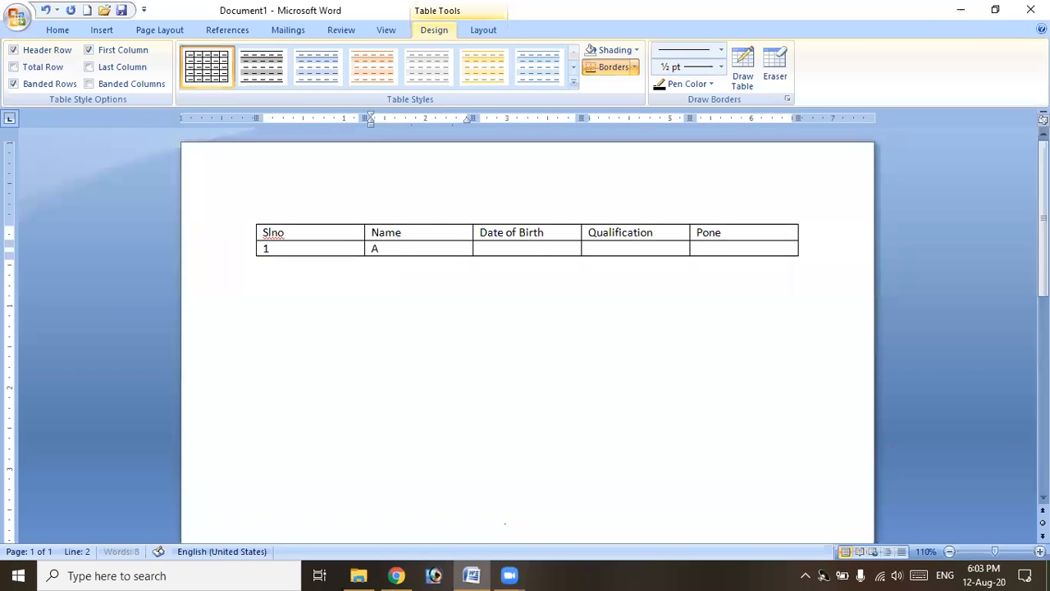
pyautogui.write('nirud')
pyautogui.press('Tab')
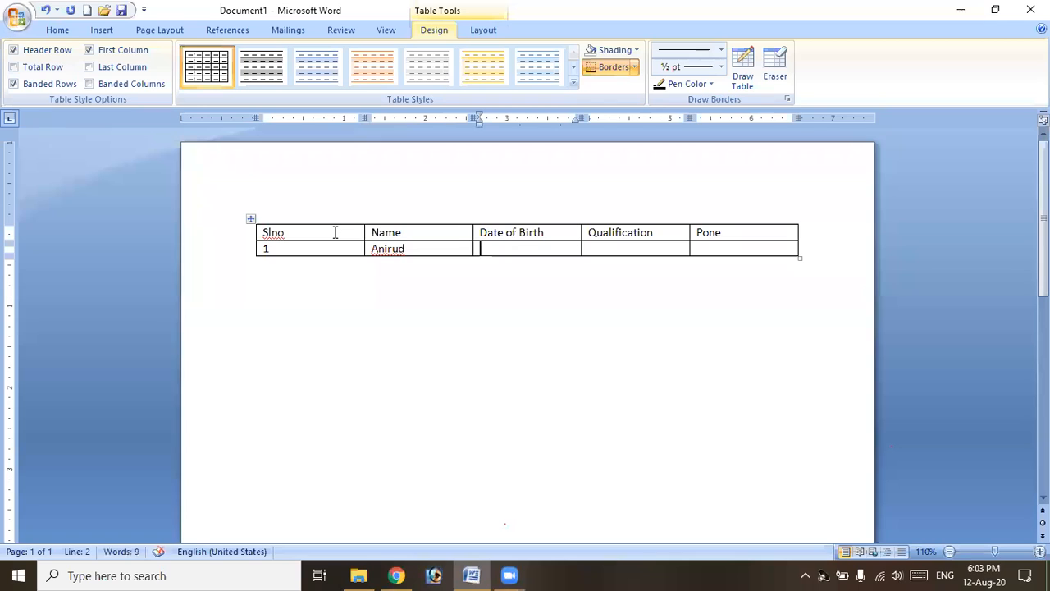
pyautogui.write('h')
pyautogui.press('Tab')
pyautogui.write('54545')
pyautogui.press('Tab')
pyautogui.write('Jkjjk')
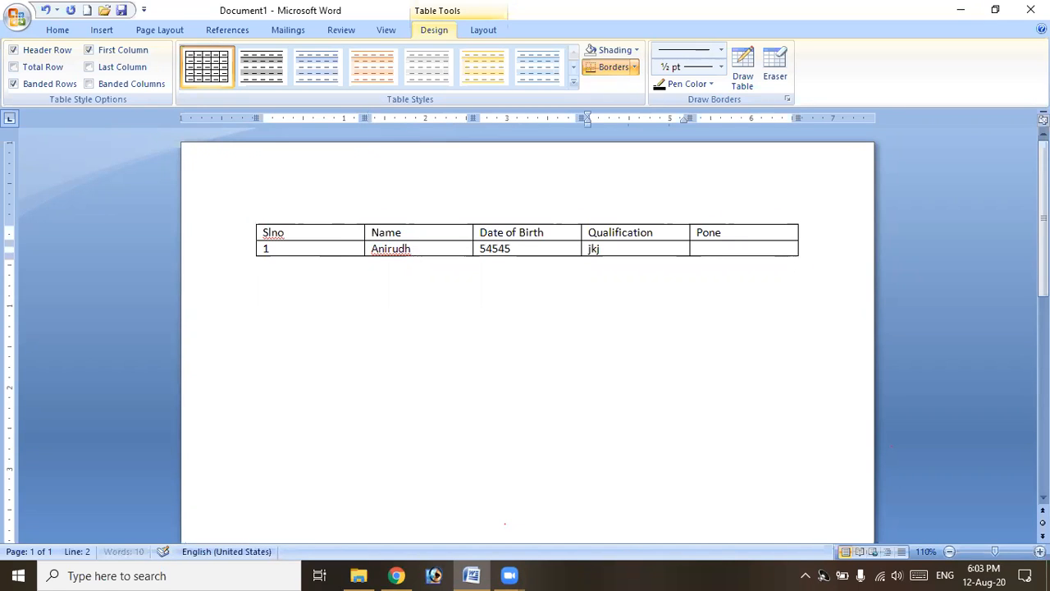
pyautogui.press('Tab')
pyautogui.write('Jkkjjk')
pyautogui.press('Tab')
pyautogui.press('Tab')
pyautogui.press('Tab')
pyautogui.press('Tab')
pyautogui.press('Tab')
pyautogui.press('Tab')
pyautogui.press('Tab')
pyautogui.press('Tab')
pyautogui.press('Tab')
pyautogui.press('Tab')
pyautogui.press('Tab')
pyautogui.press('Tab')
pyautogui.press('Tab')
pyautogui.press('Tab')
pyautogui.press('Tab')
pyautogui.press('Tab')
pyautogui.press('Tab')
pyautogui.press('Tab')
pyautogui.press('Tab')
pyautogui.press('Tab')
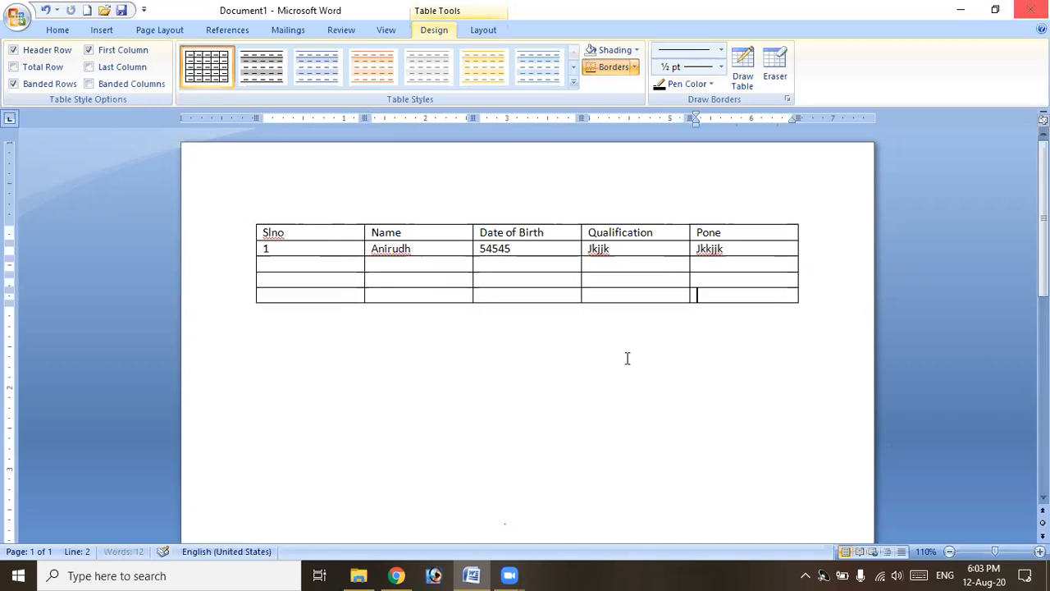
pyautogui.click(481, 326)
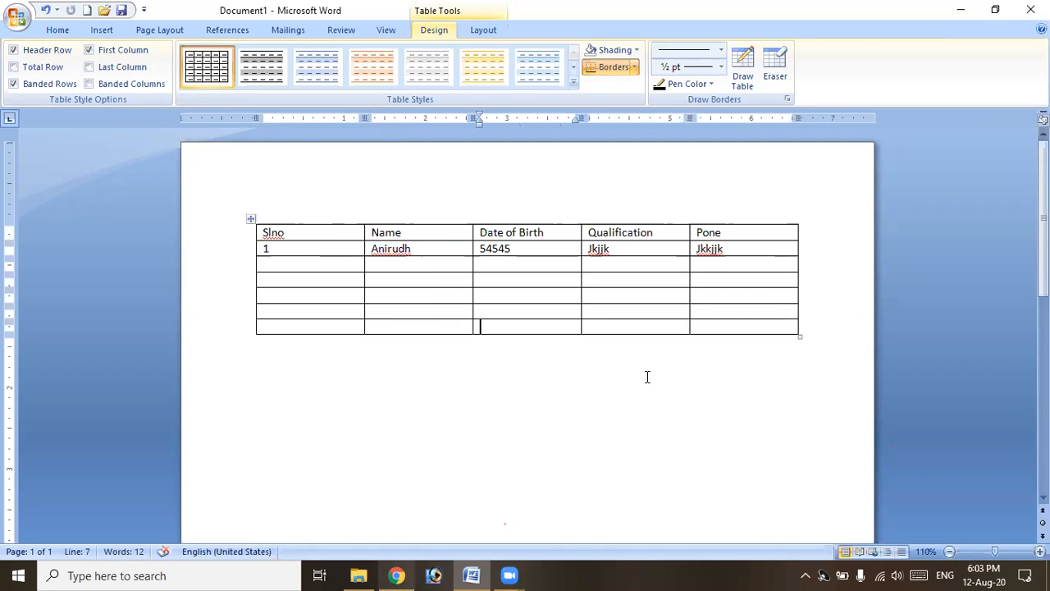
pyautogui.click(483, 31)
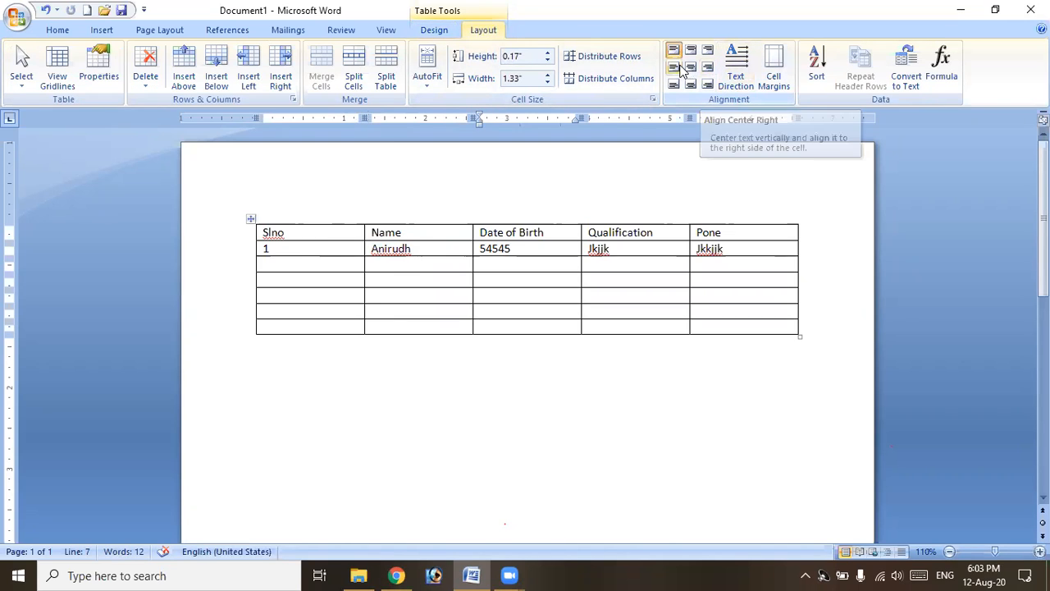
# Raise the header row's height to 0.6" and select the whole header row.
pyautogui.click(411, 233)
pyautogui.click(548, 53)
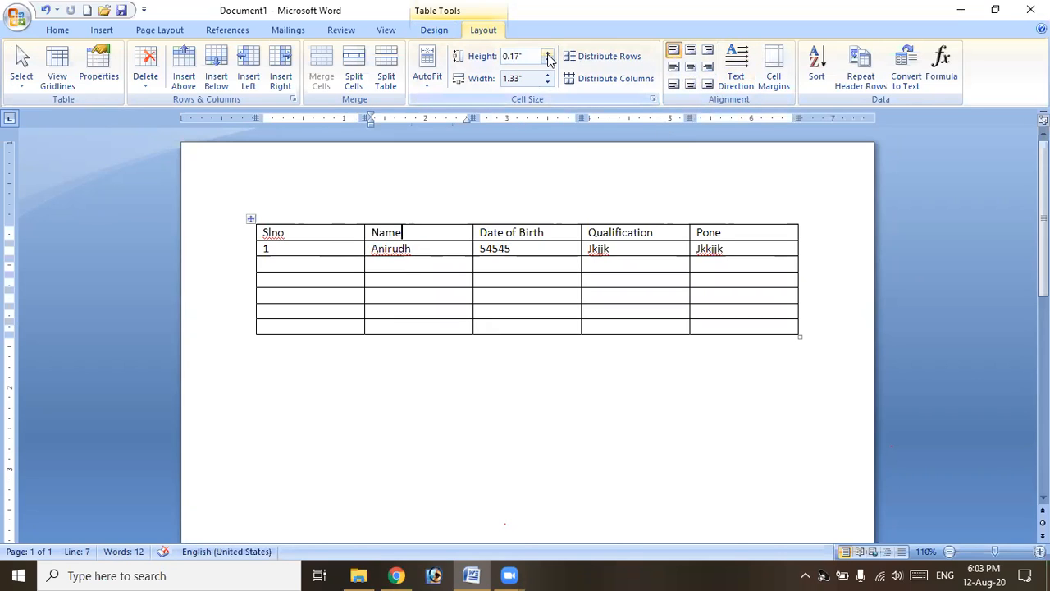
pyautogui.click(548, 54)
pyautogui.click(548, 54)
pyautogui.click(548, 54)
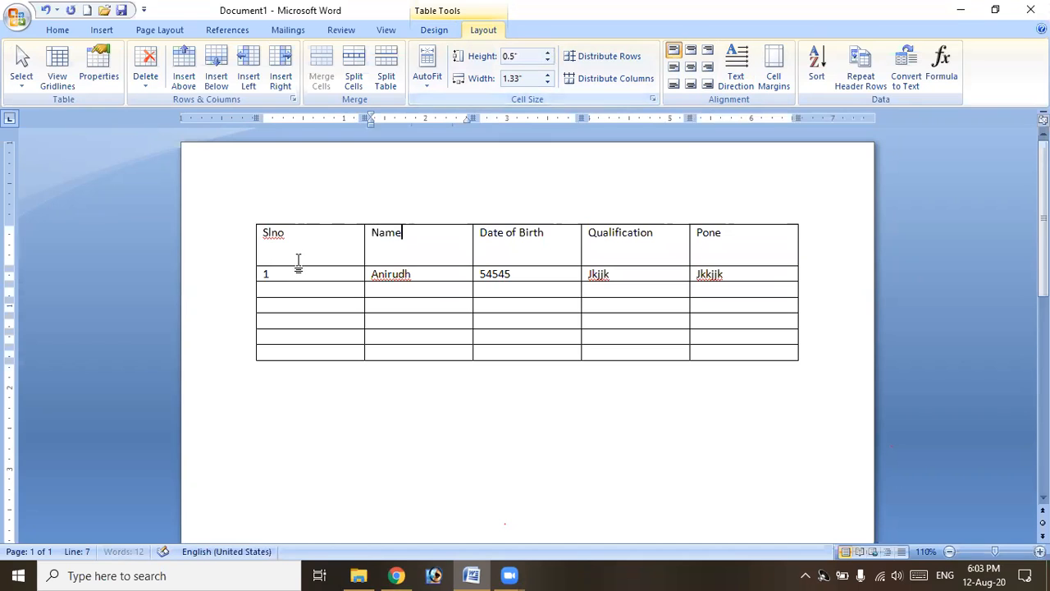
pyautogui.click(548, 53)
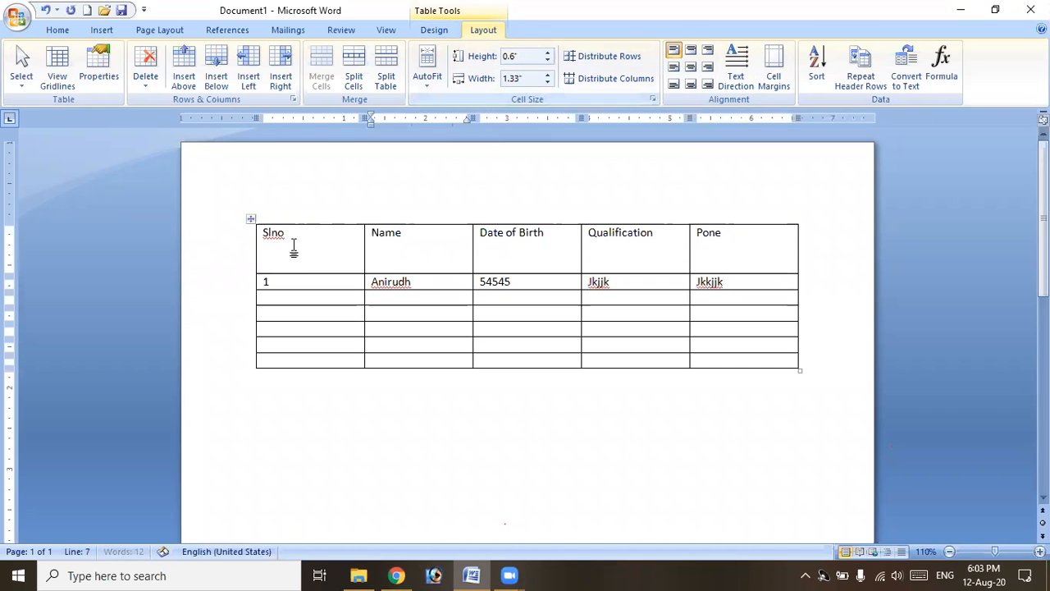
pyautogui.moveTo(264, 233); pyautogui.dragTo(763, 234)
pyautogui.click(57, 30)
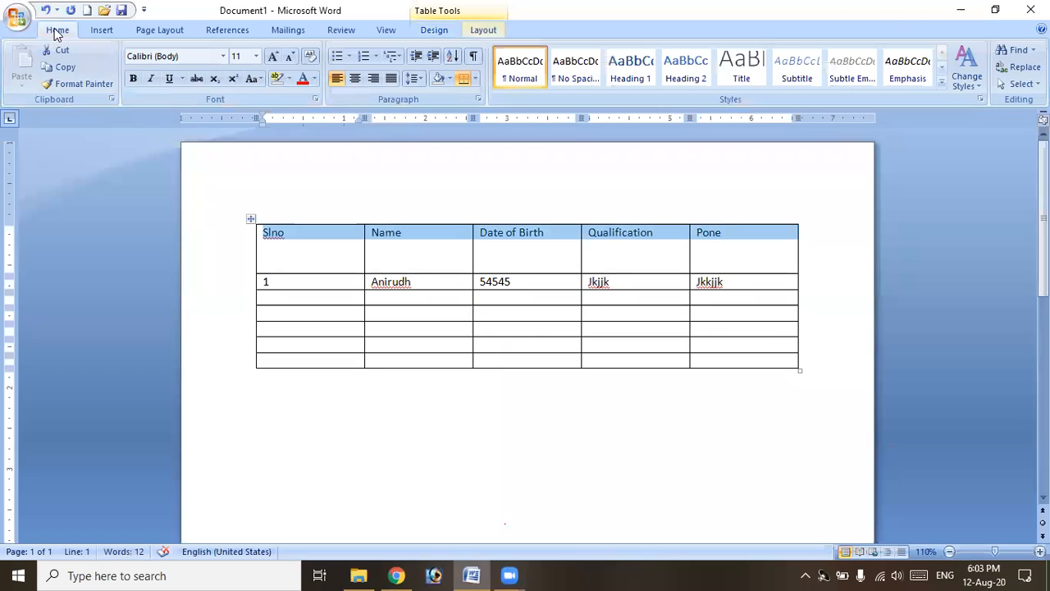
# Centre the header row text, then return it to left alignment.
pyautogui.click(355, 79)
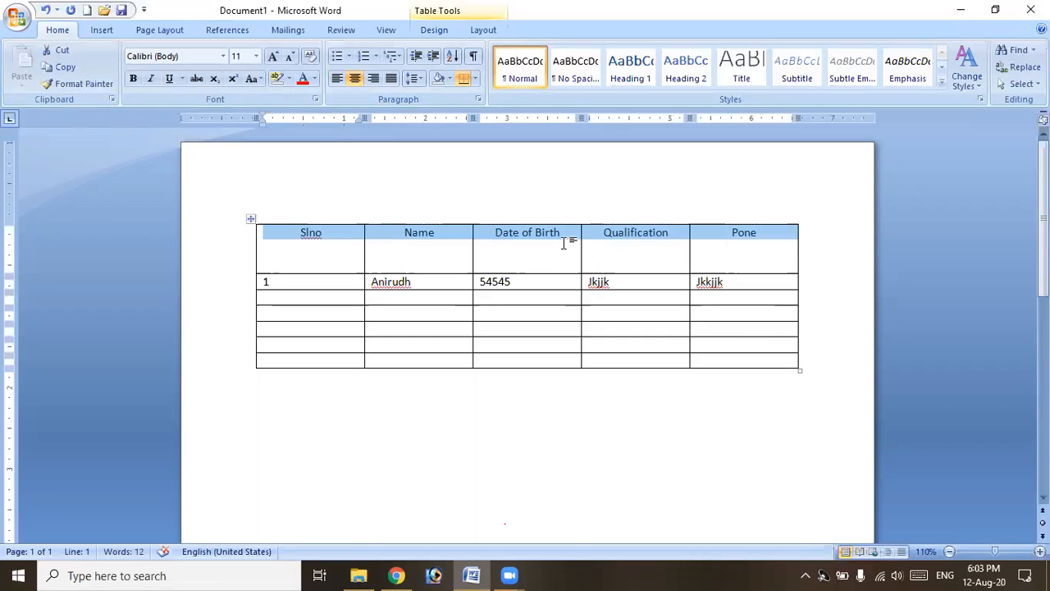
pyautogui.click(336, 78)
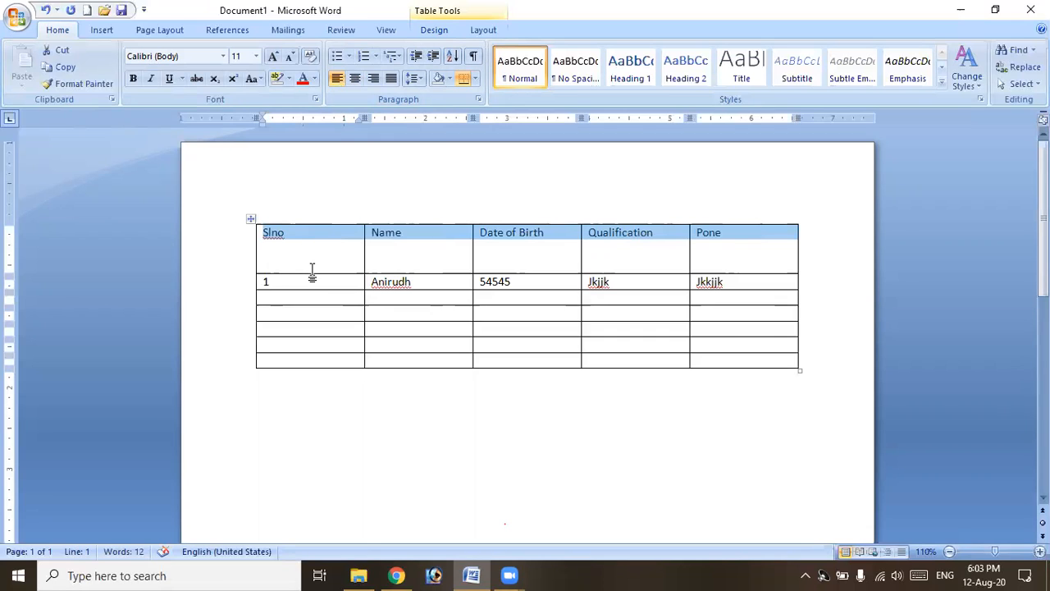
pyautogui.click(491, 32)
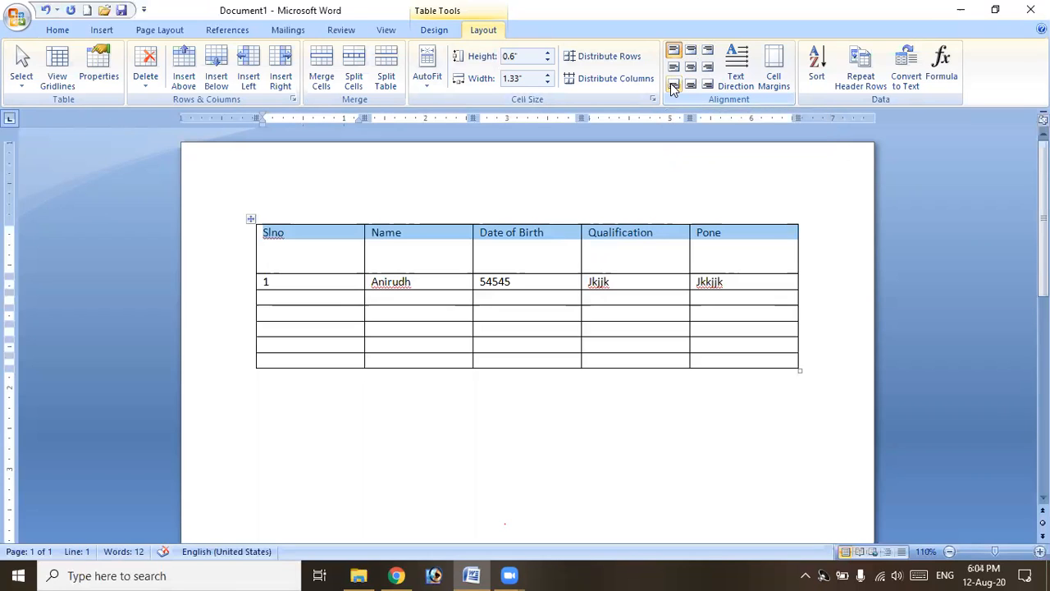
# Try the bottom and top cell alignments on the header row, finishing with Align Center.
pyautogui.click(672, 88)
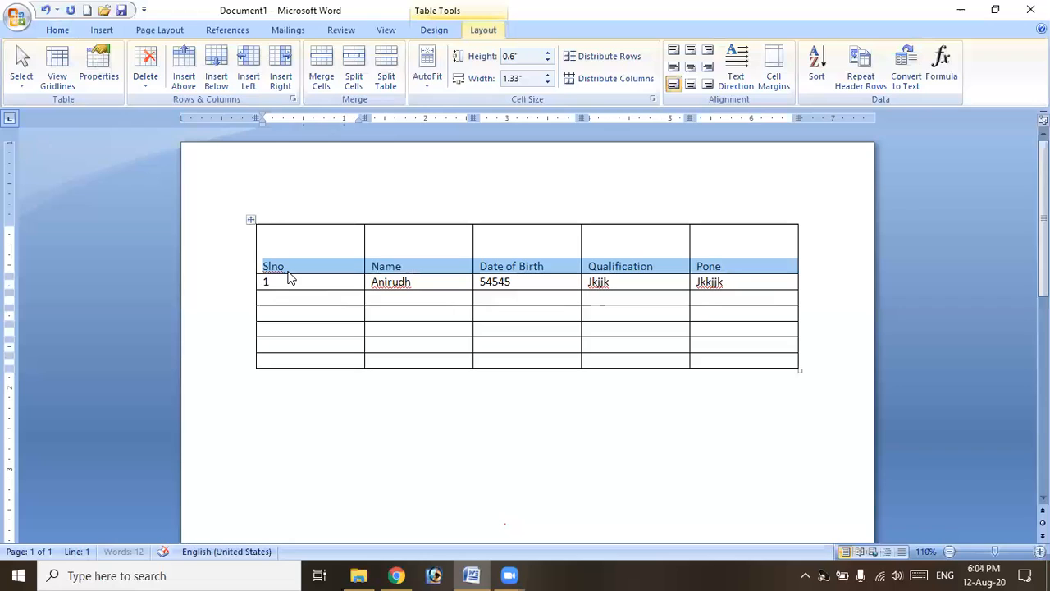
pyautogui.click(707, 85)
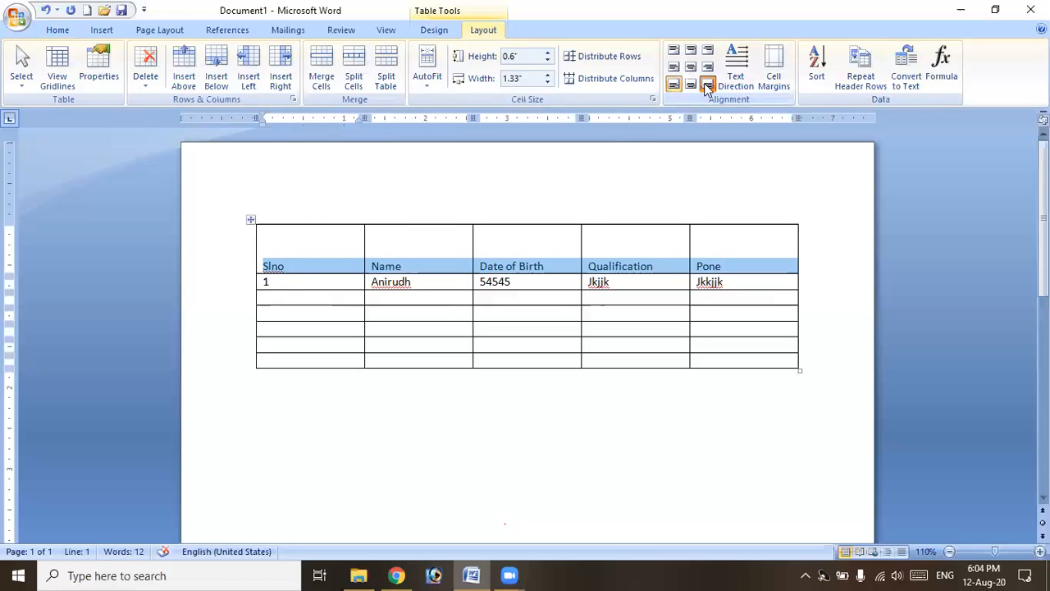
pyautogui.click(689, 85)
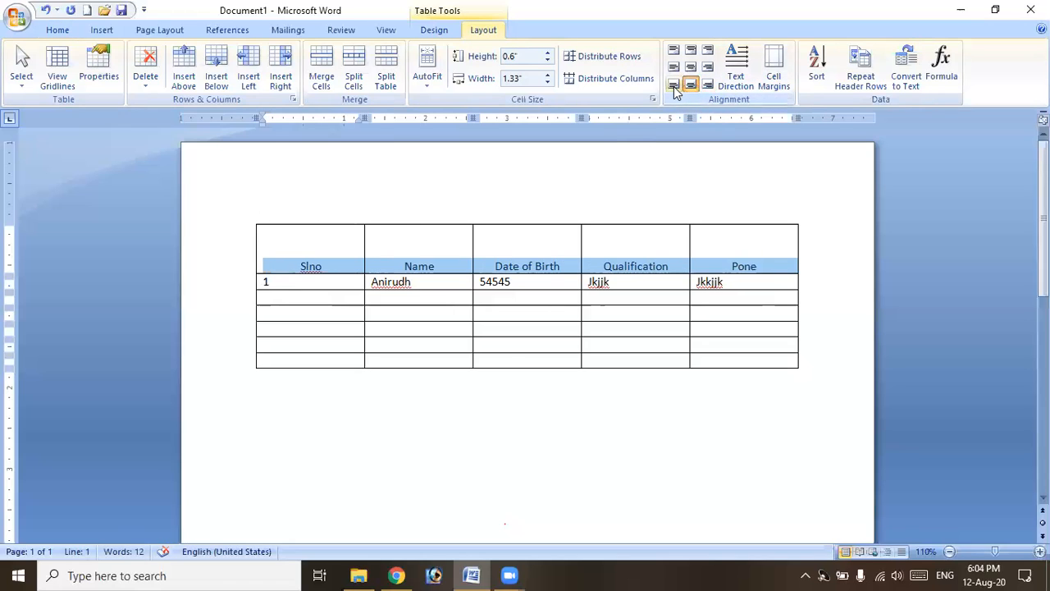
pyautogui.click(672, 84)
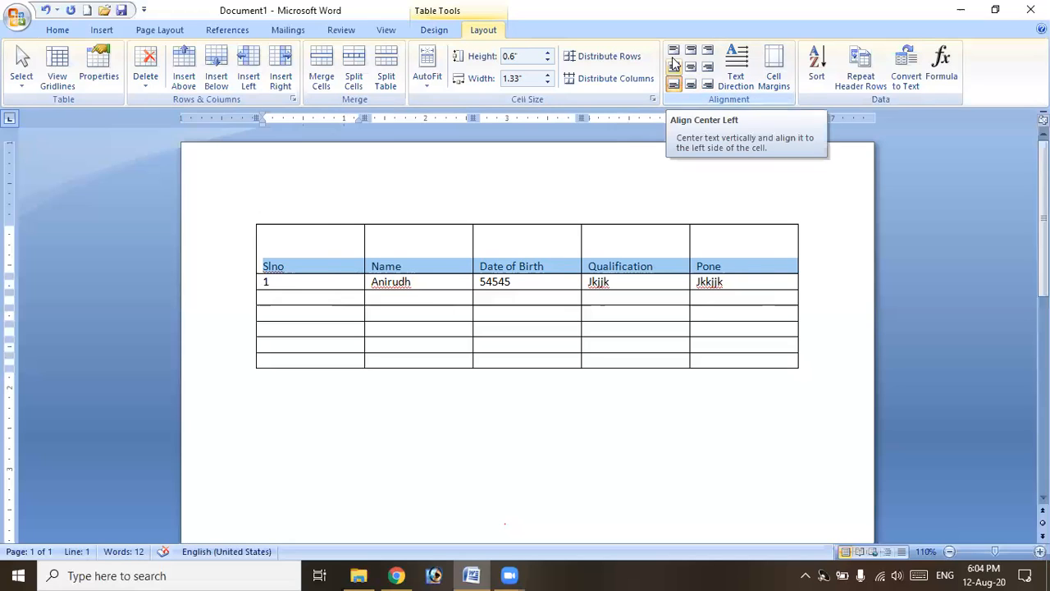
pyautogui.click(673, 53)
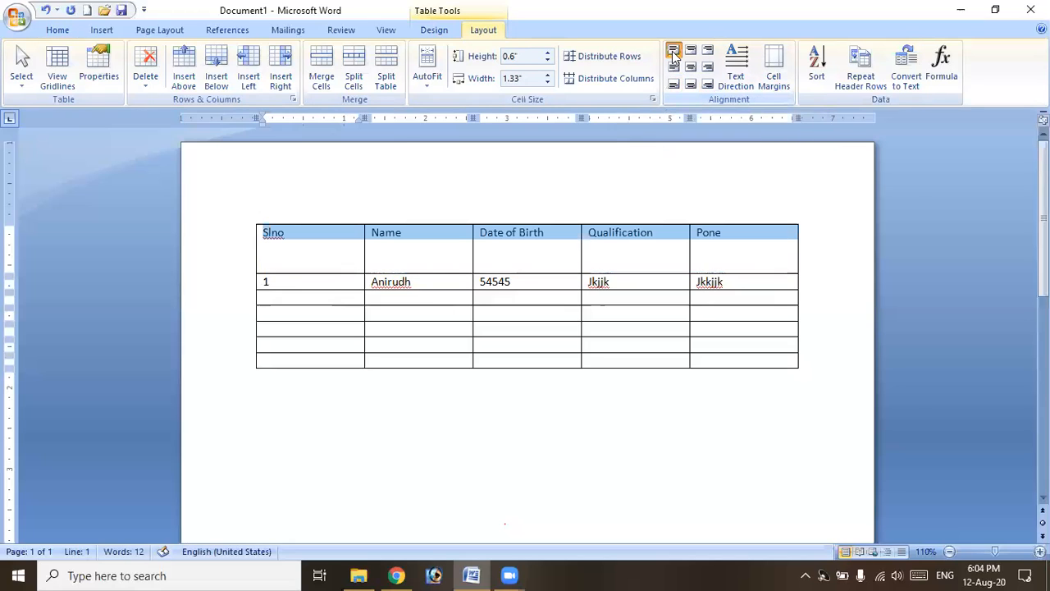
pyautogui.click(691, 51)
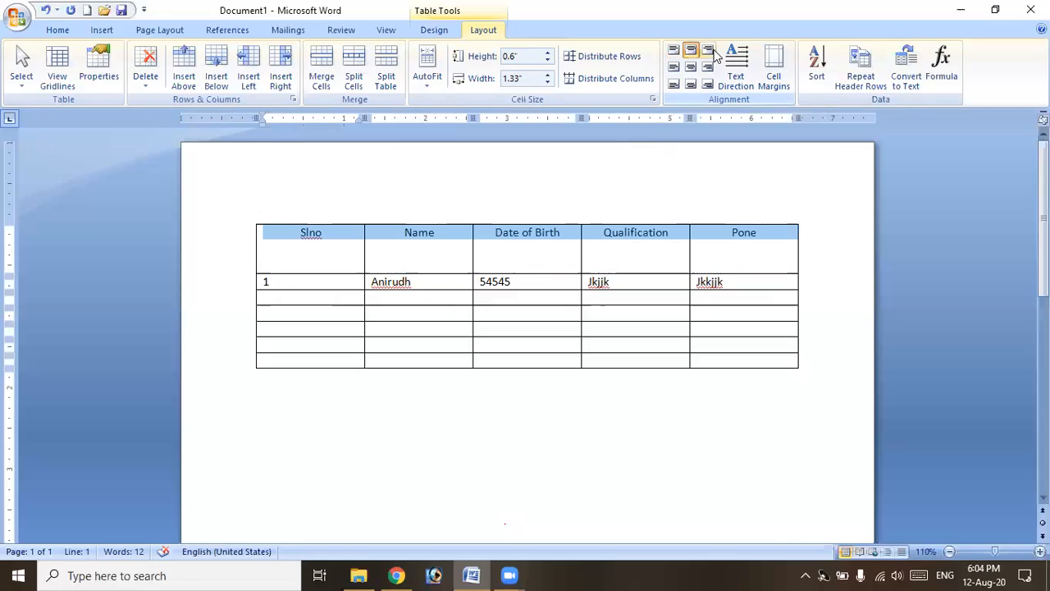
pyautogui.click(709, 52)
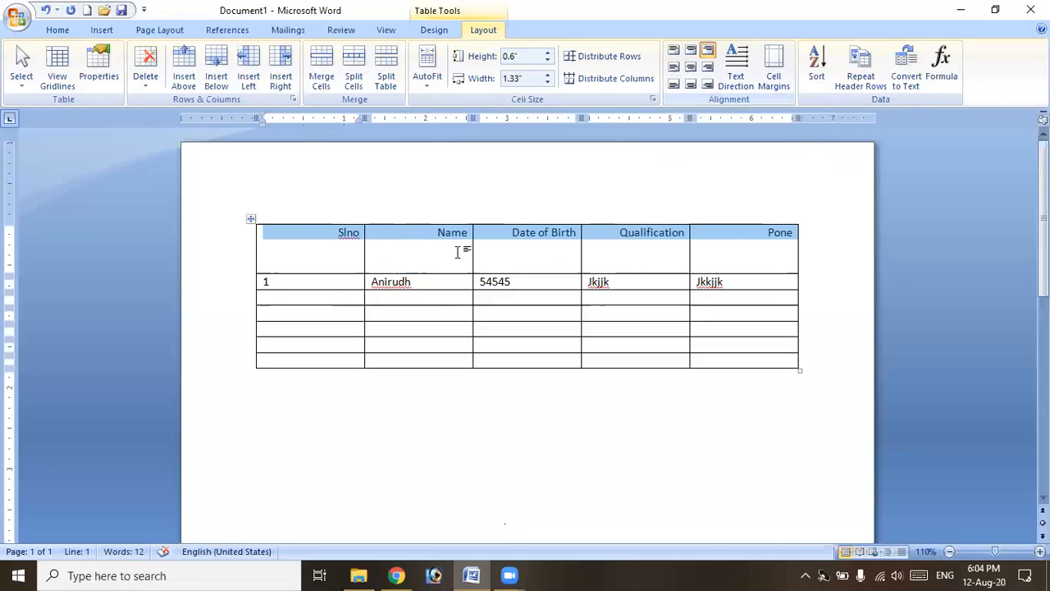
pyautogui.click(693, 70)
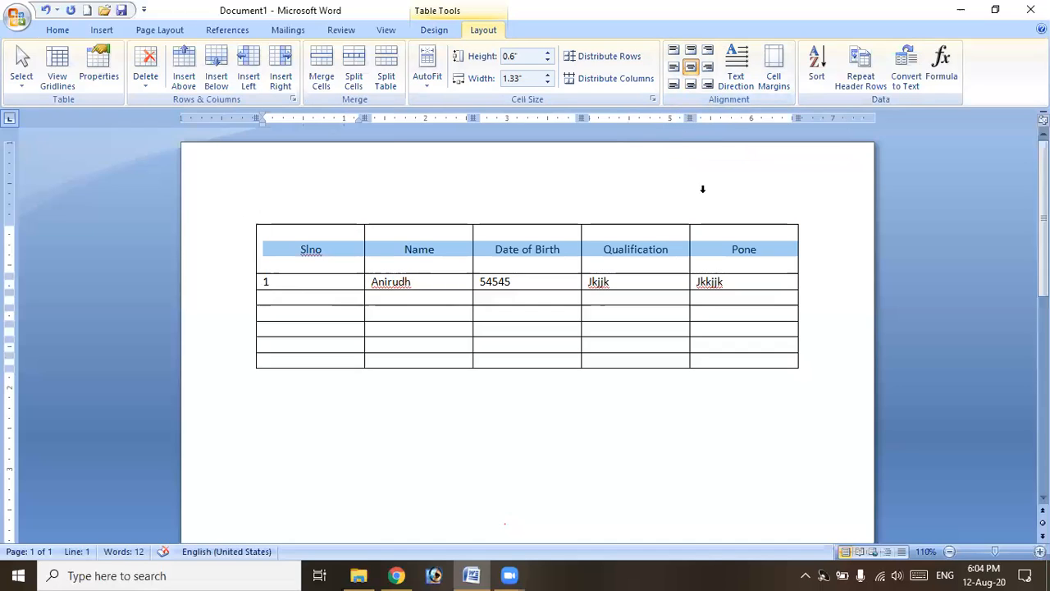
# Rotate the header text to vertical, then cycle it back to horizontal.
pyautogui.click(741, 85)
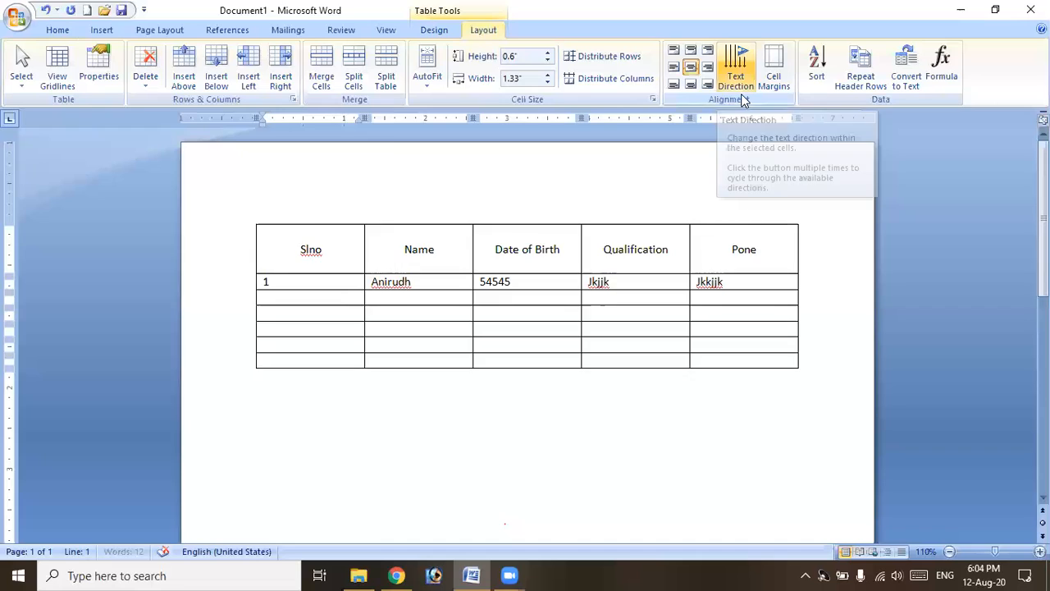
pyautogui.click(736, 88)
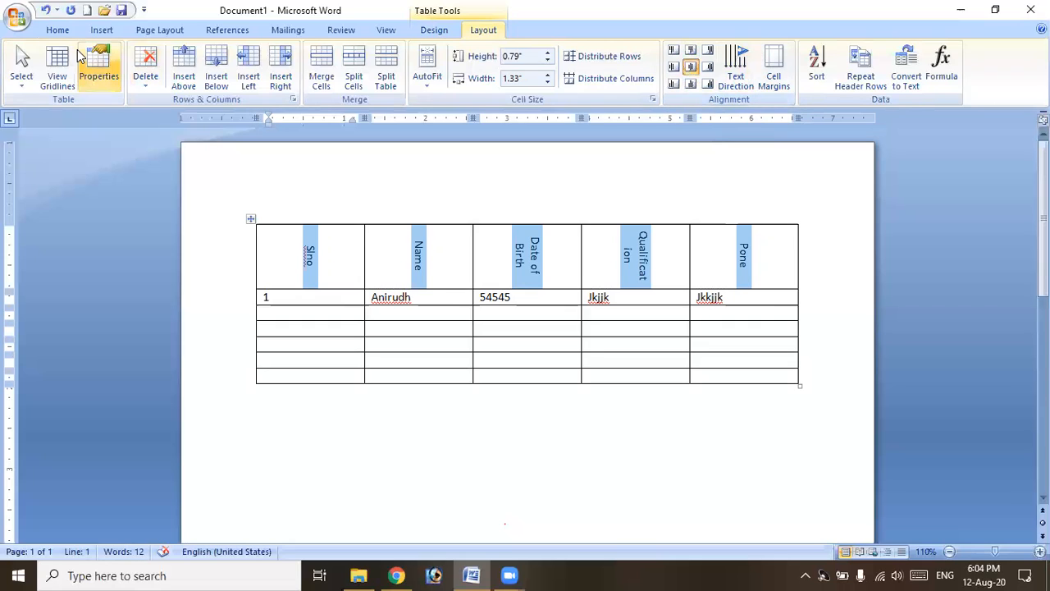
pyautogui.click(57, 30)
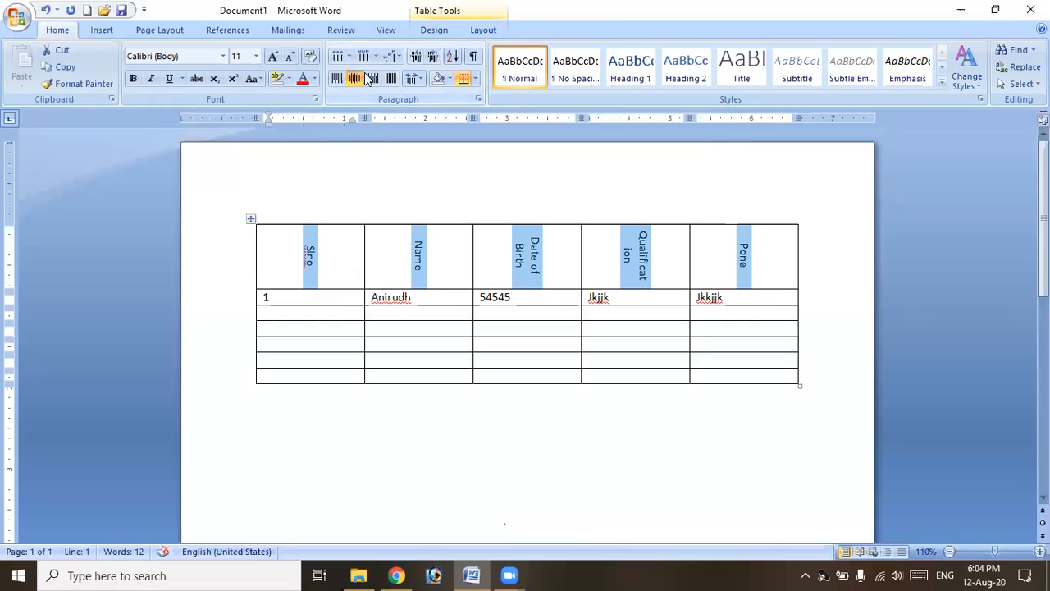
pyautogui.click(482, 30)
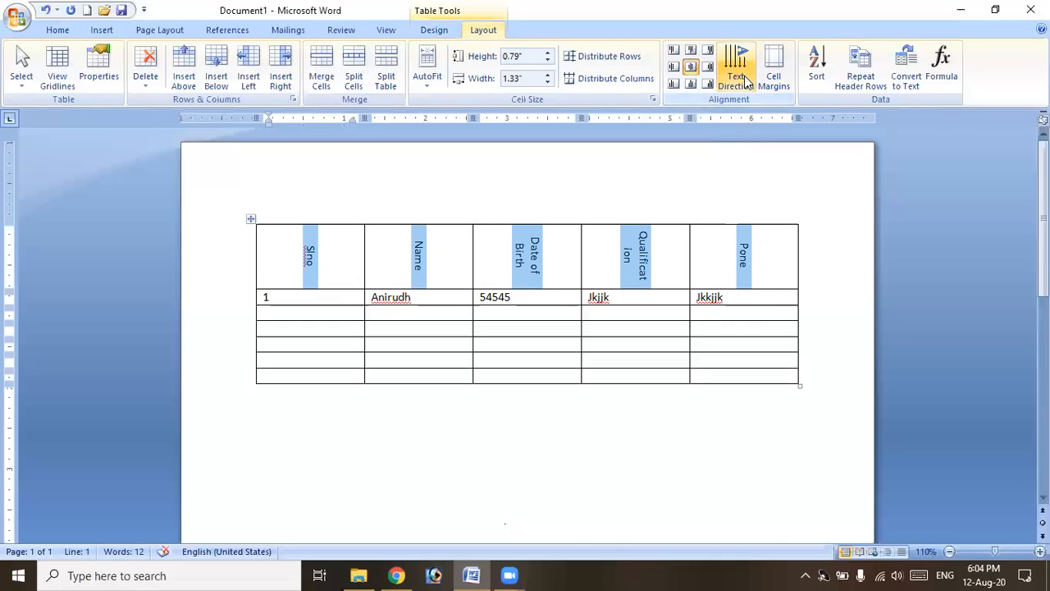
pyautogui.click(745, 78)
pyautogui.click(745, 78)
pyautogui.click(775, 82)
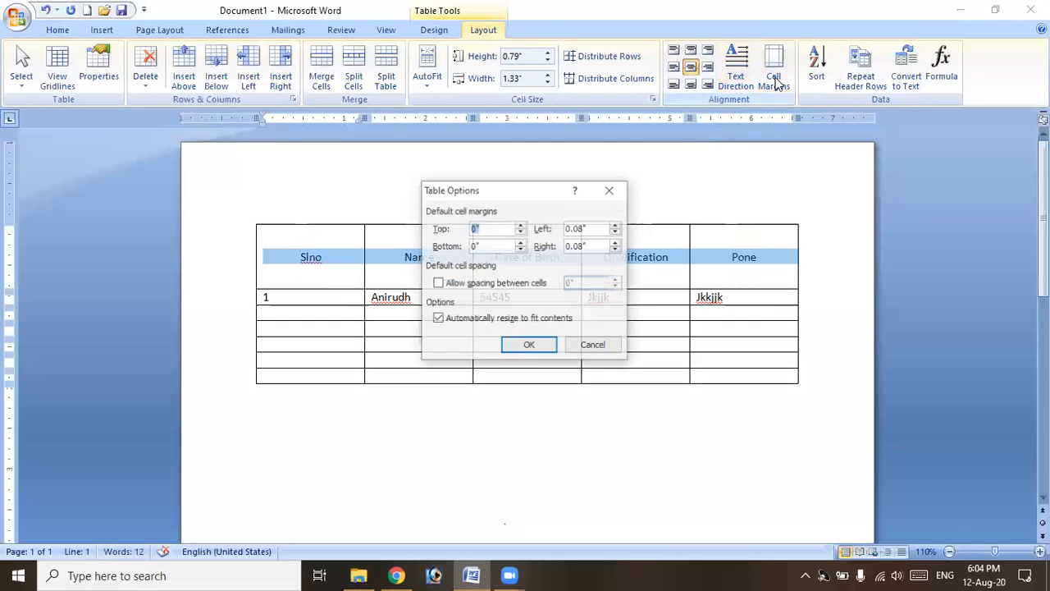
# Raise the default top cell margin to 0.05", then reopen and close Table Options unchanged.
pyautogui.click(521, 225)
pyautogui.click(535, 344)
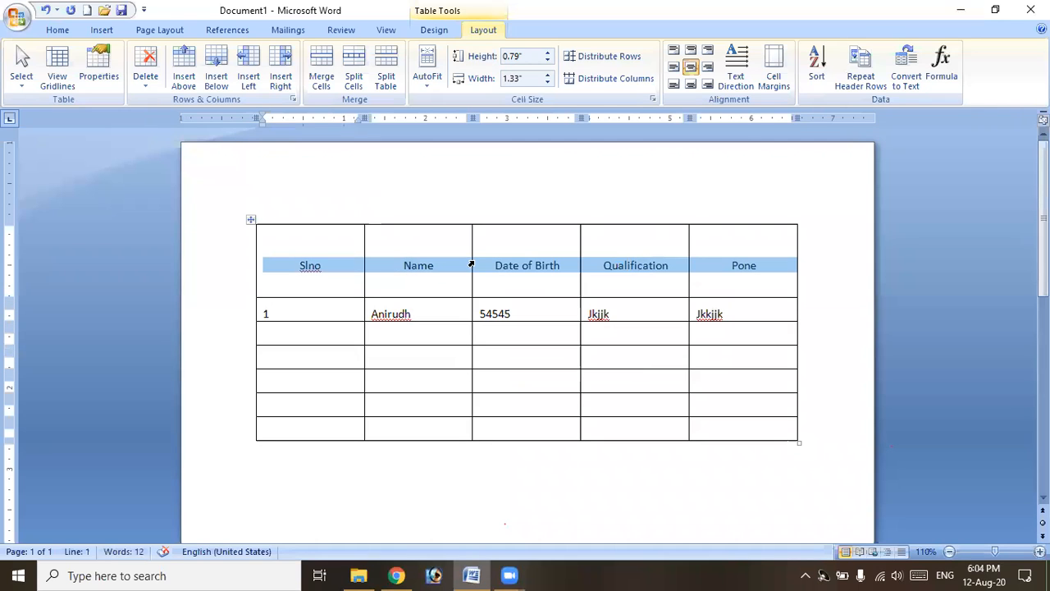
pyautogui.click(771, 82)
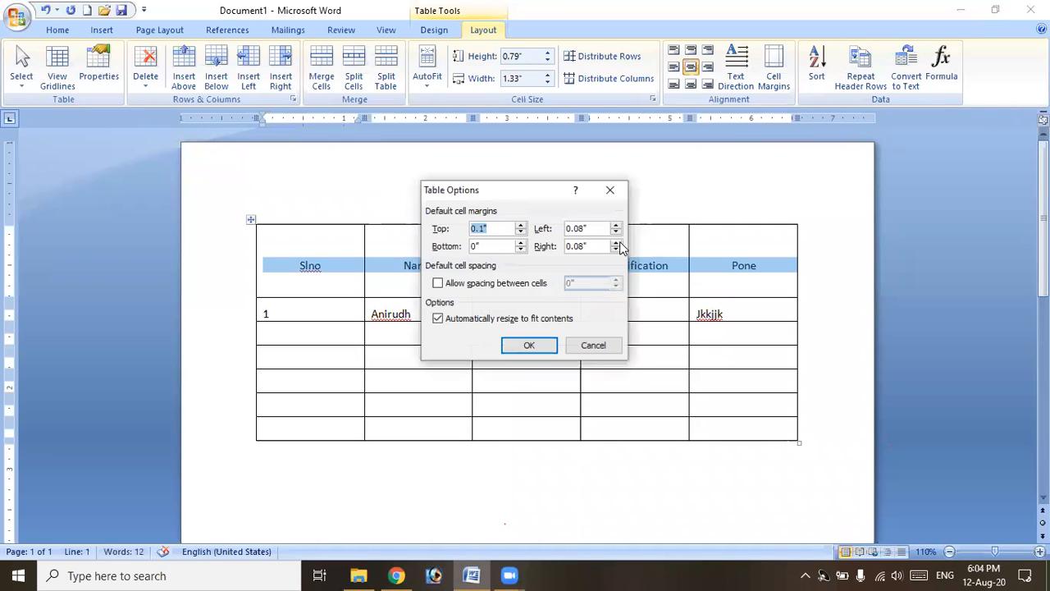
pyautogui.click(610, 190)
# Undo the spacing change and drag the header row's bottom border up to shorten it.
pyautogui.click(315, 342)
pyautogui.hotkey('ctrl', 'z')
pyautogui.hotkey('ctrl', 'z')
pyautogui.hotkey('ctrl', 'z')
pyautogui.hotkey('ctrl', 'z')
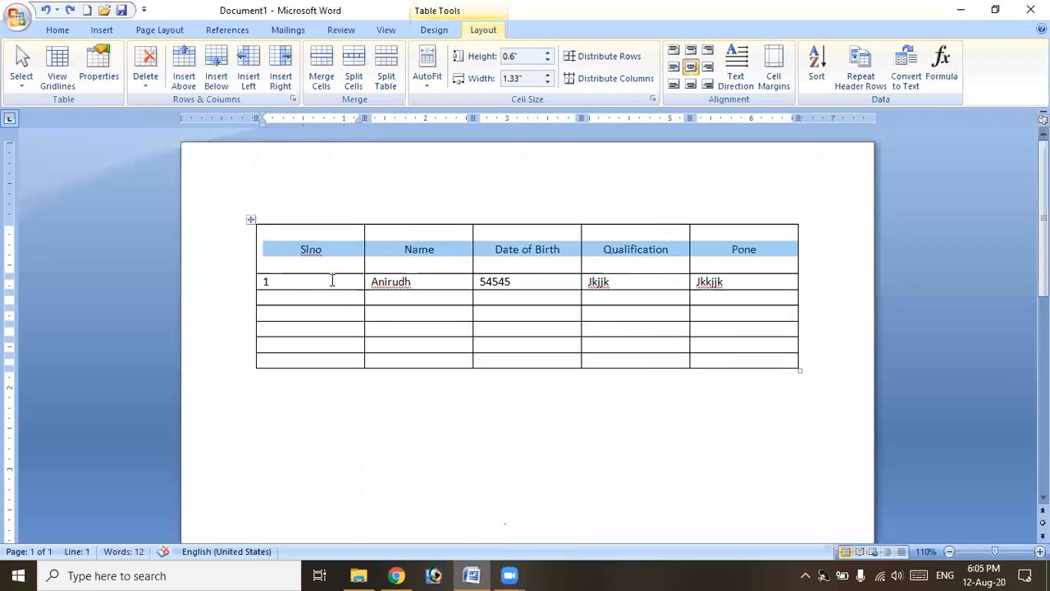
pyautogui.moveTo(333, 272); pyautogui.dragTo(359, 254)
# Fill rows 2 and 3 with serial numbers 2 and 3, student names and sample details.
pyautogui.click(315, 281)
pyautogui.write('2')
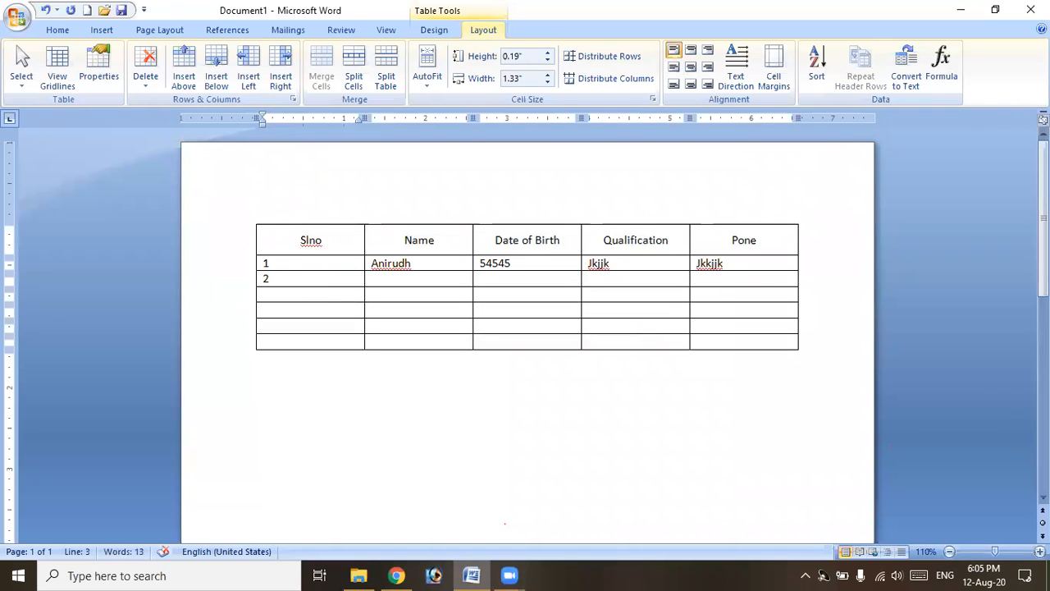
pyautogui.press('Tab')
pyautogui.write('Minny')
pyautogui.press('Tab')
pyautogui.write('sdfas')
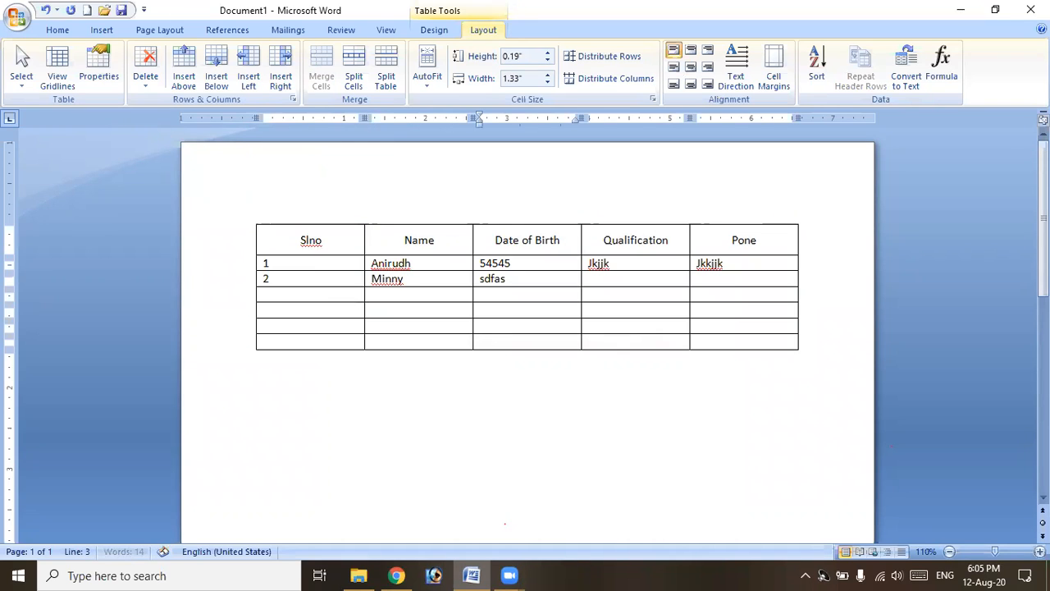
pyautogui.press('Tab')
pyautogui.write('kjkjh')
pyautogui.press('Tab')
pyautogui.write('jkjk')
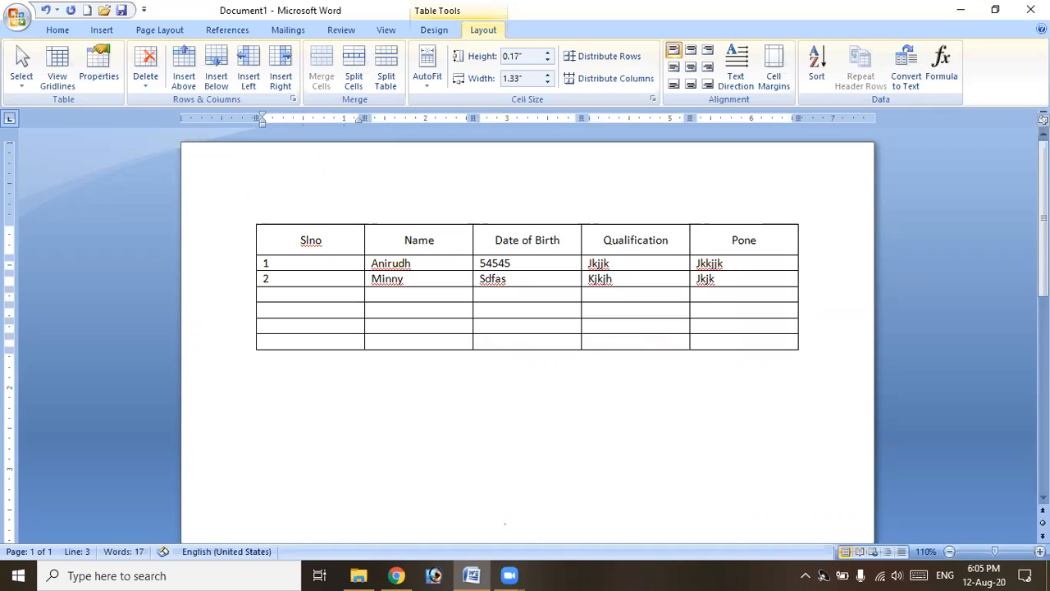
pyautogui.press('Tab')
pyautogui.write('3')
pyautogui.press('Tab')
pyautogui.write('s')
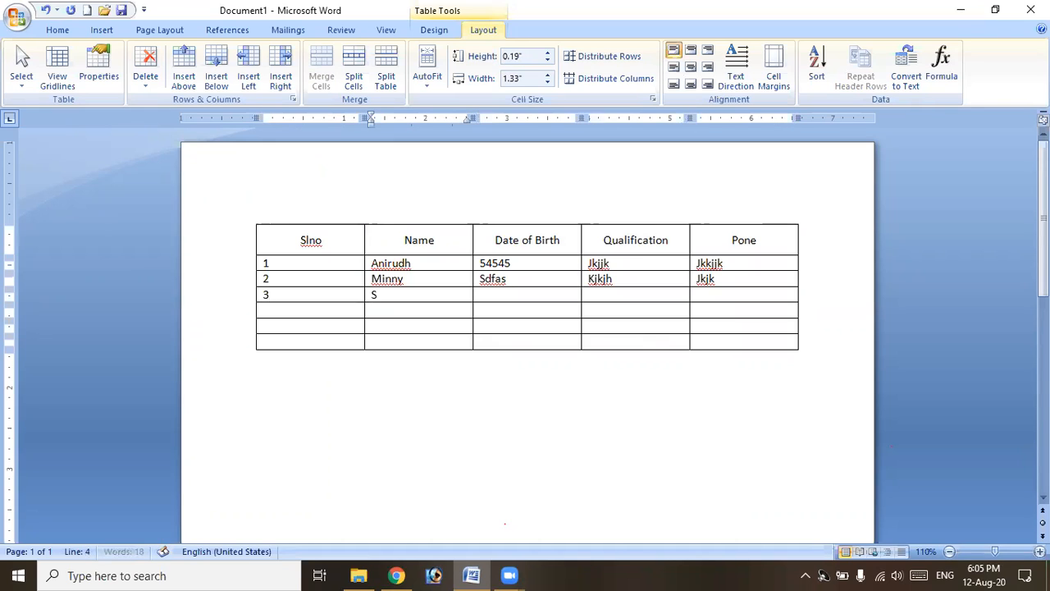
pyautogui.write('ha')
pyautogui.press('BackSpace')
pyautogui.write('hanaz')
pyautogui.press('Tab')
pyautogui.write('sdfas')
pyautogui.press('Tab')
pyautogui.write('Jgjg')
pyautogui.press('Tab')
pyautogui.write('Gjg')
pyautogui.write('4')
# Fill the next two rows with student names and sample date, qualification and phone entries.
pyautogui.press('Tab')
pyautogui.write('Aso')
pyautogui.write('h')
pyautogui.write('k')
pyautogui.press('Tab')
pyautogui.write('Sadfas')
pyautogui.press('Tab')
pyautogui.write('gg')
pyautogui.press('Tab')
pyautogui.write('Jgjg')
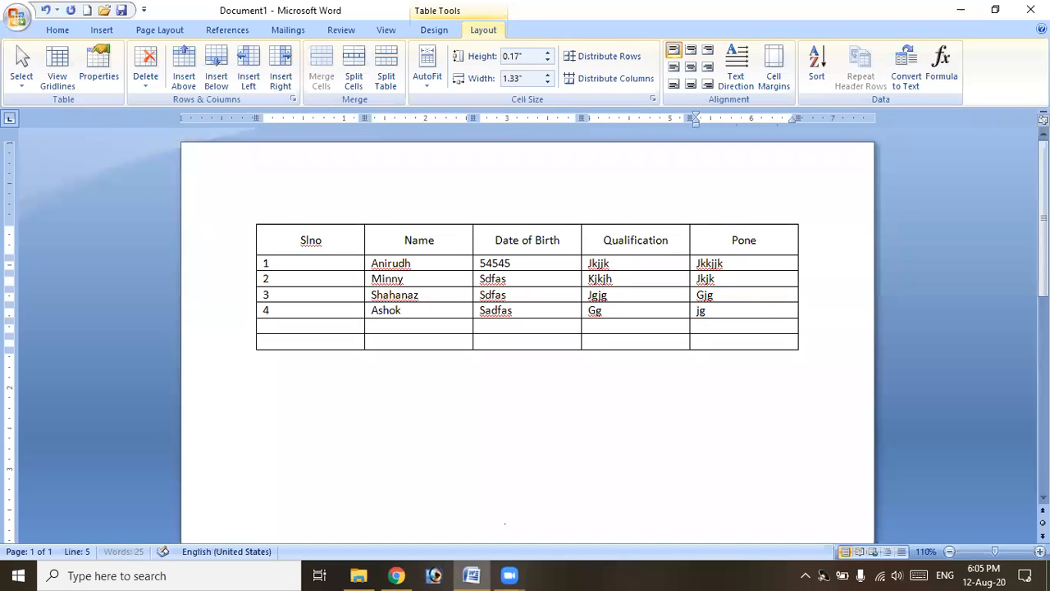
pyautogui.press('Tab')
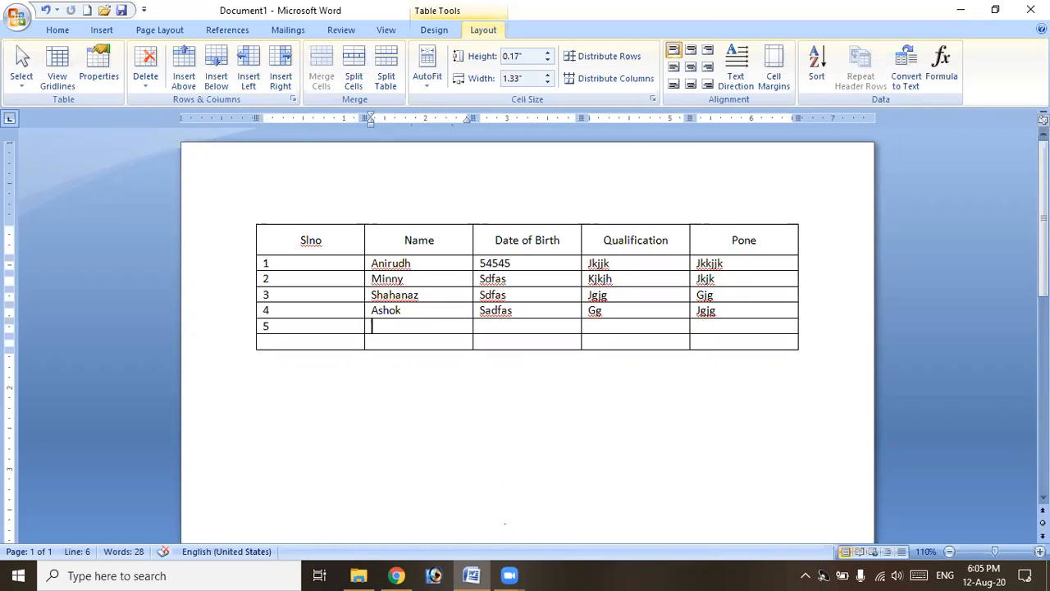
pyautogui.write('Aslam')
pyautogui.press('Tab')
pyautogui.write('Kjjkhjj')
pyautogui.press('Tab')
pyautogui.write('jkjkhjk')
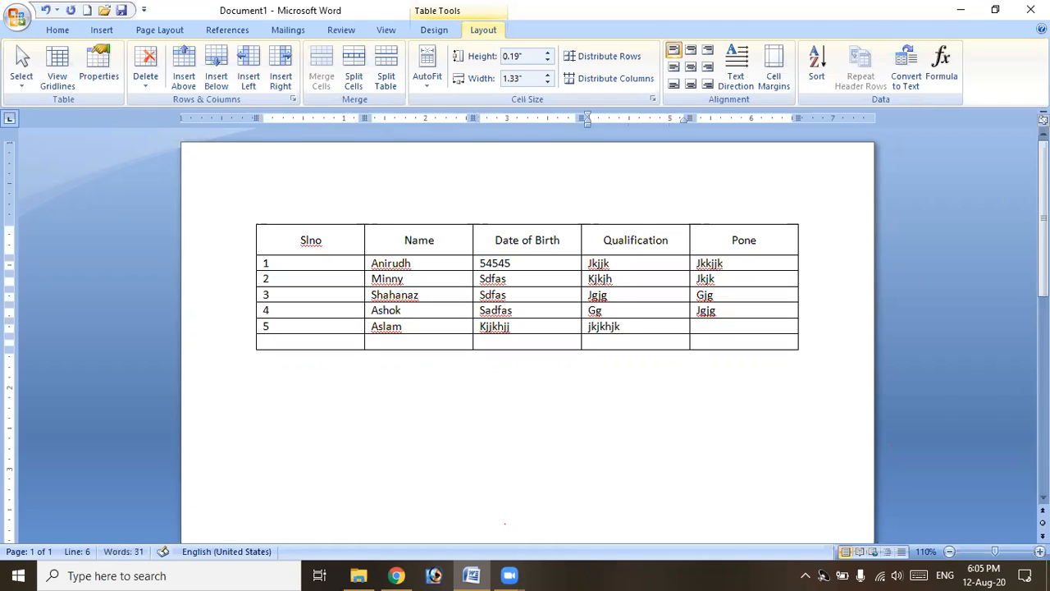
pyautogui.press('Tab')
pyautogui.write('jkjk')
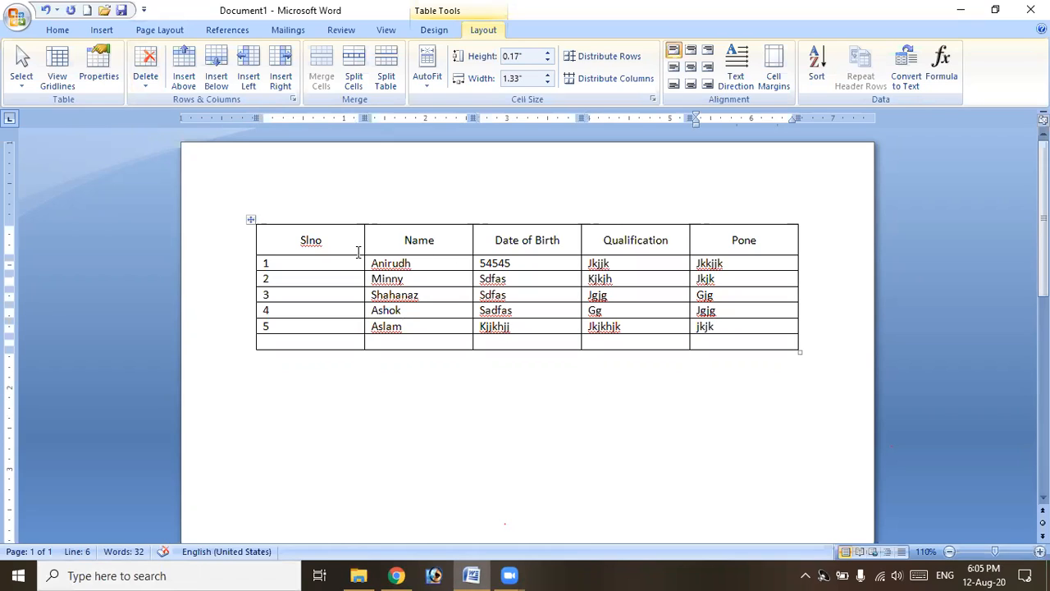
pyautogui.click(416, 246)
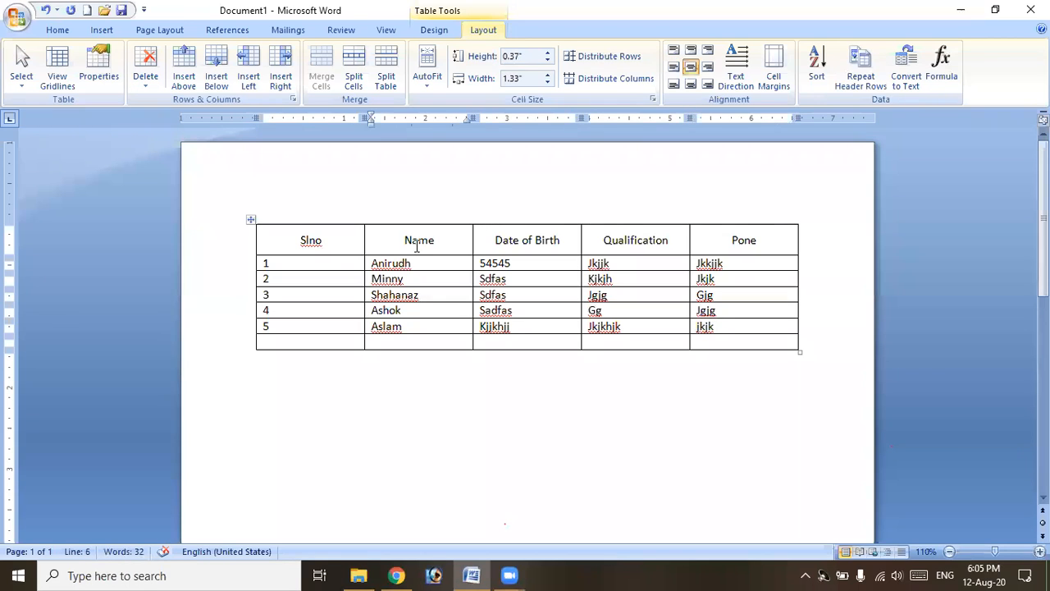
# Sort the table by Name as Text, ascending, treating the first row as headers.
pyautogui.click(821, 73)
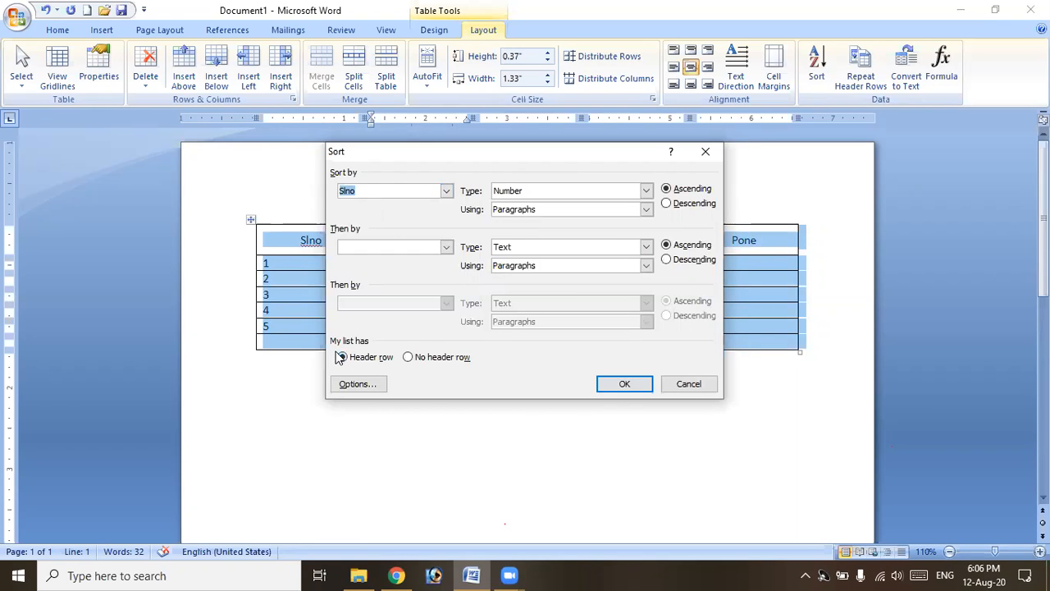
pyautogui.click(425, 359)
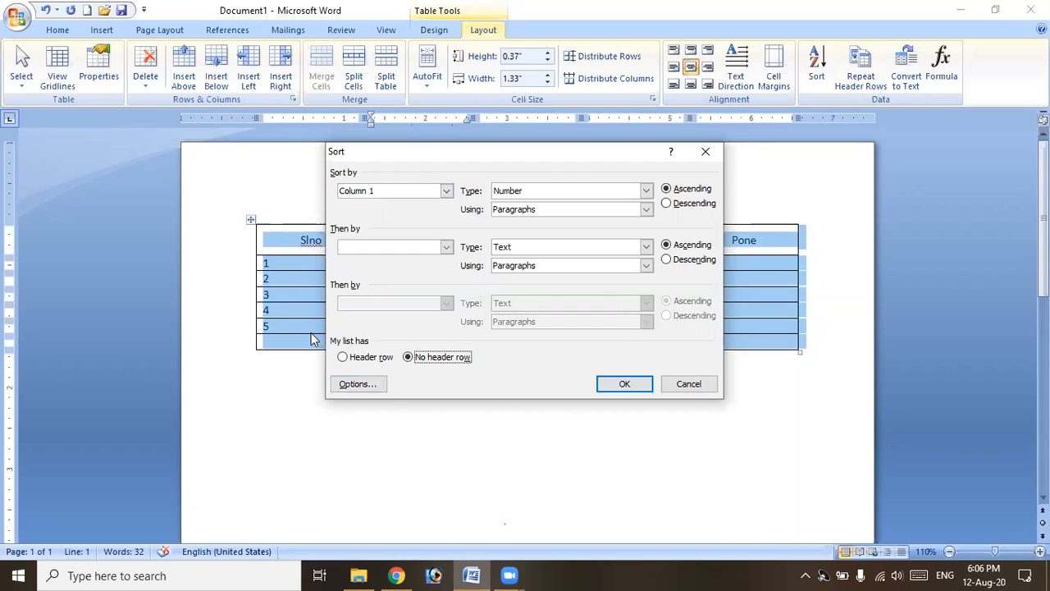
pyautogui.click(354, 362)
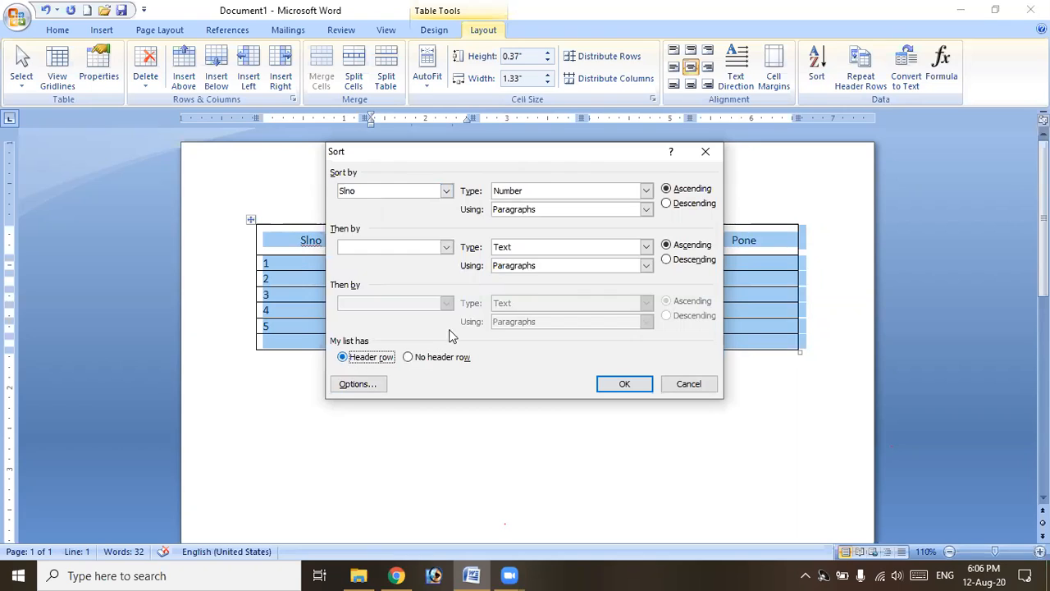
pyautogui.click(447, 192)
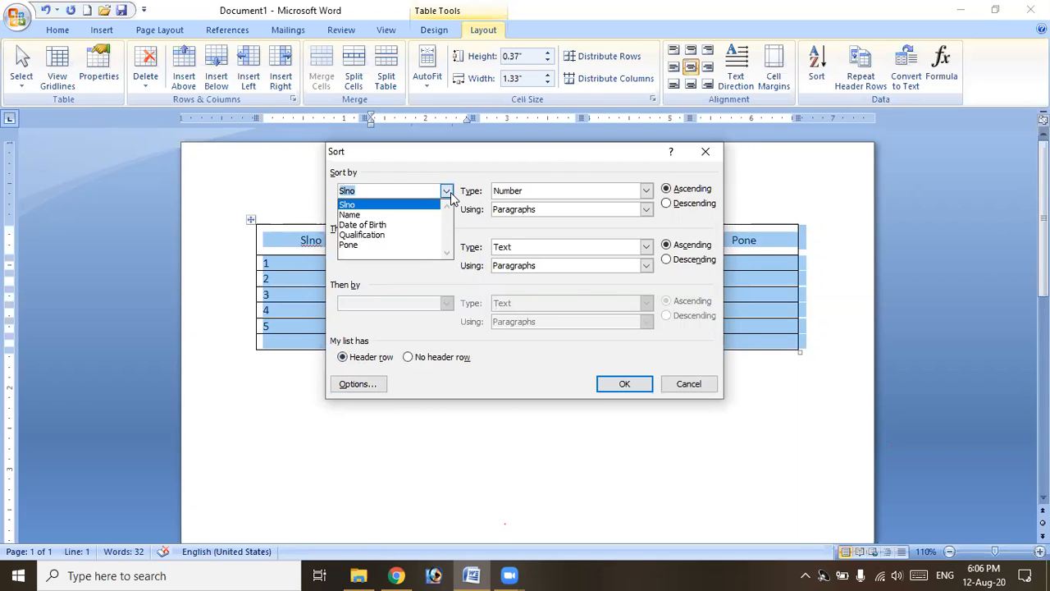
pyautogui.click(412, 222)
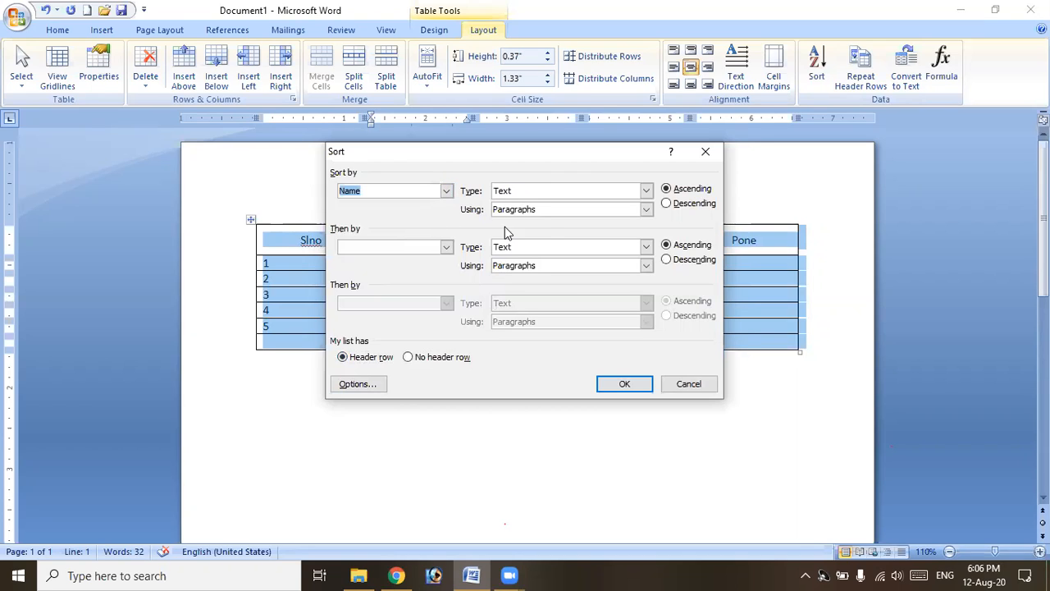
pyautogui.click(645, 192)
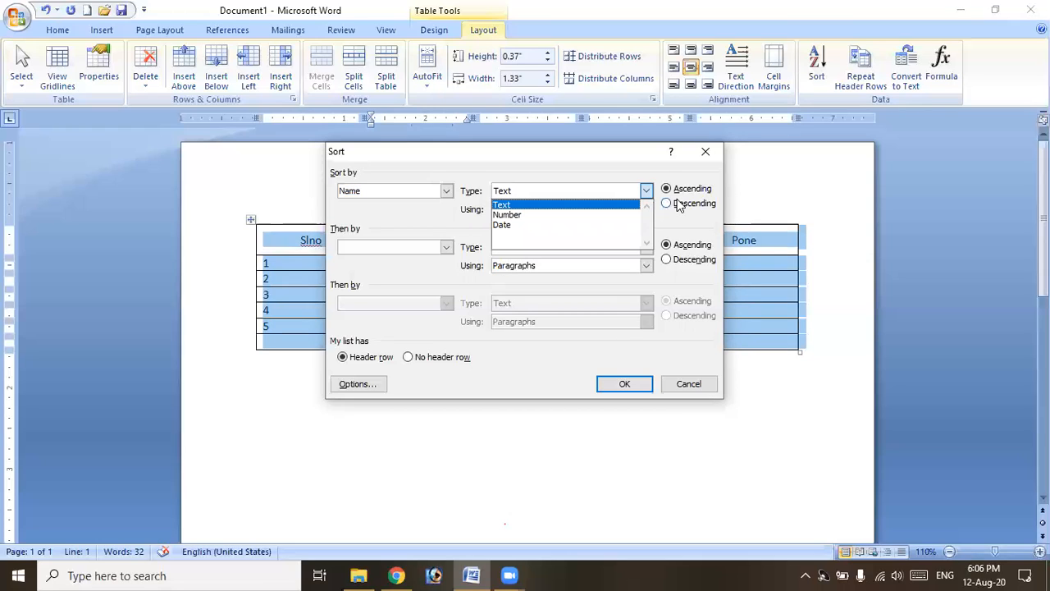
pyautogui.click(630, 206)
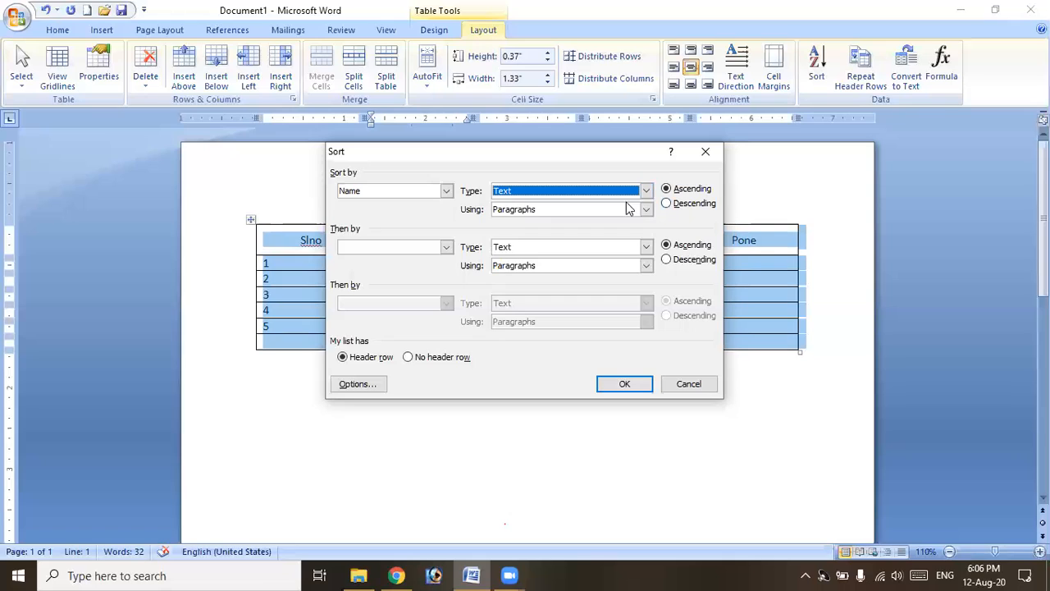
pyautogui.click(693, 191)
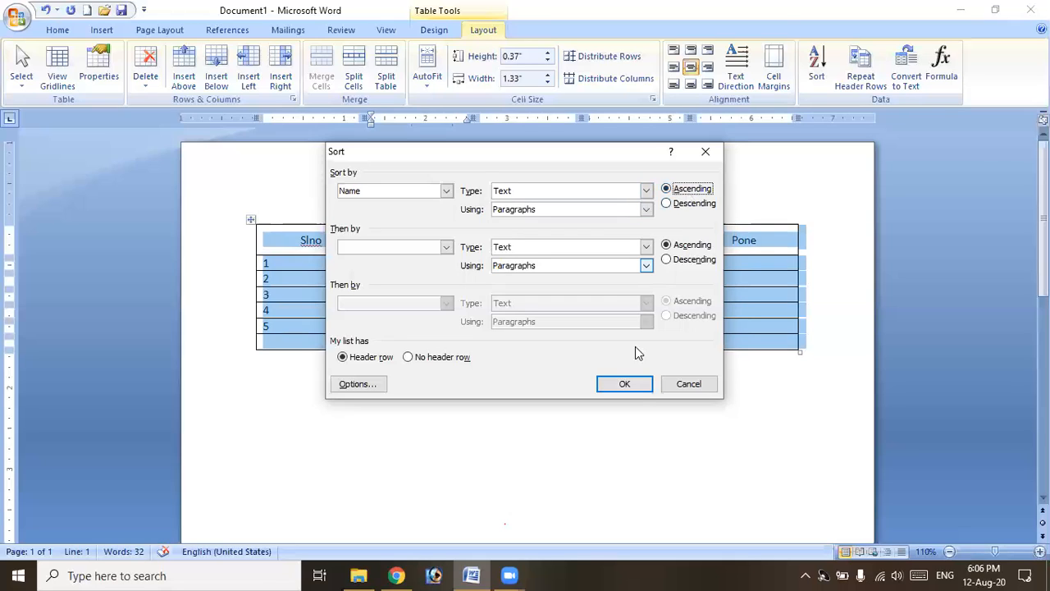
pyautogui.click(626, 384)
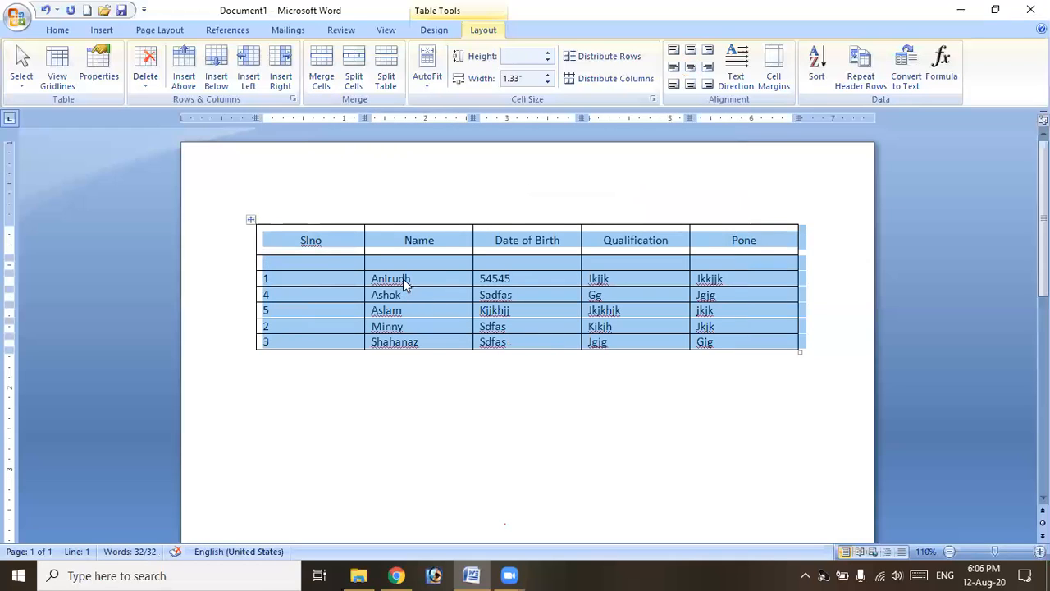
# Delete the empty row from the student table.
pyautogui.click(330, 263)
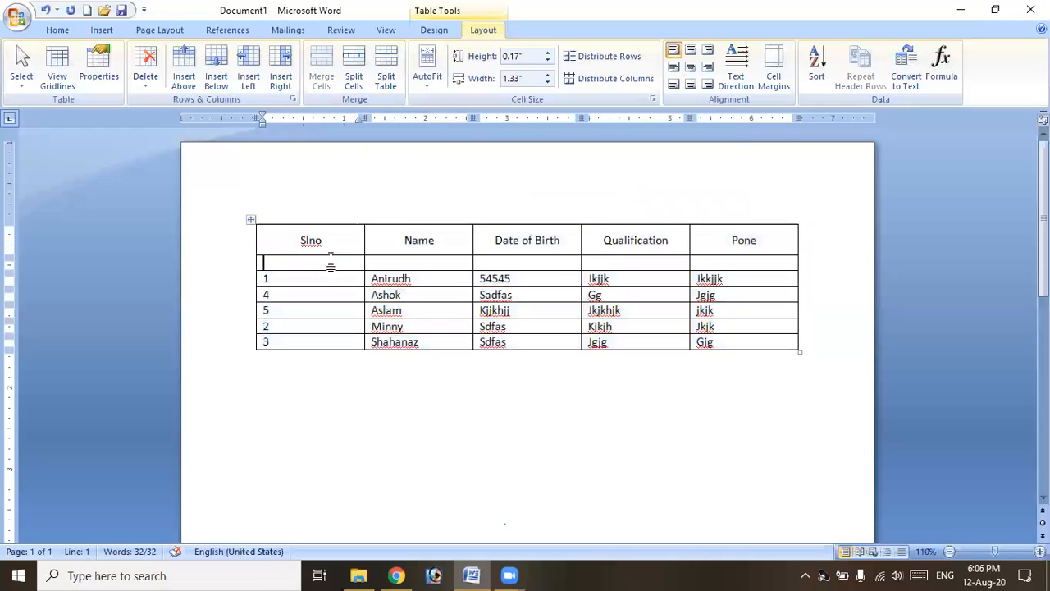
pyautogui.click(149, 79)
pyautogui.click(173, 136)
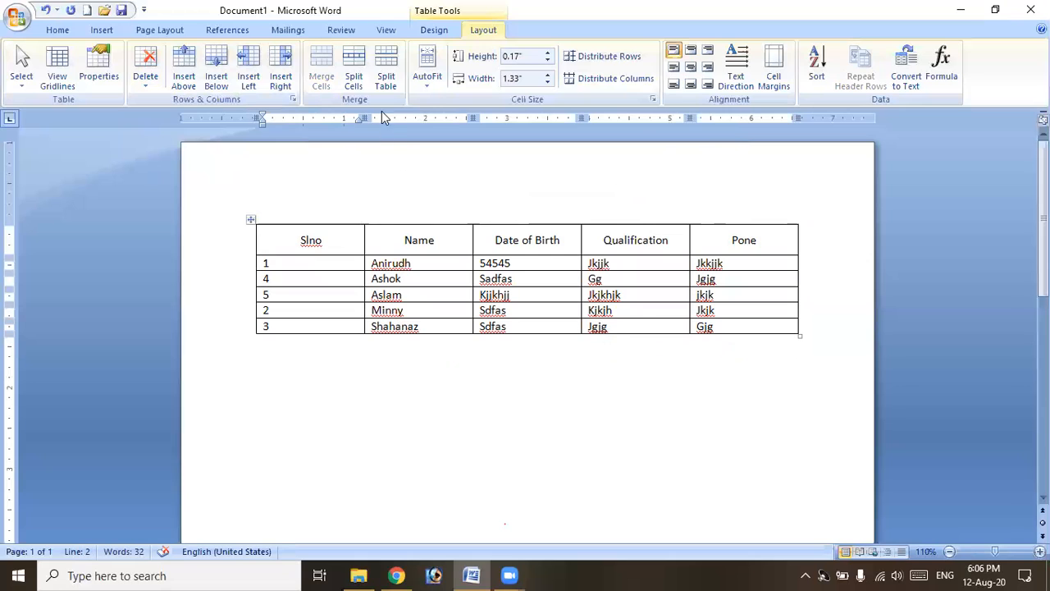
# Sort the student rows by Name in descending order, then check the Name and Slno columns.
pyautogui.click(817, 66)
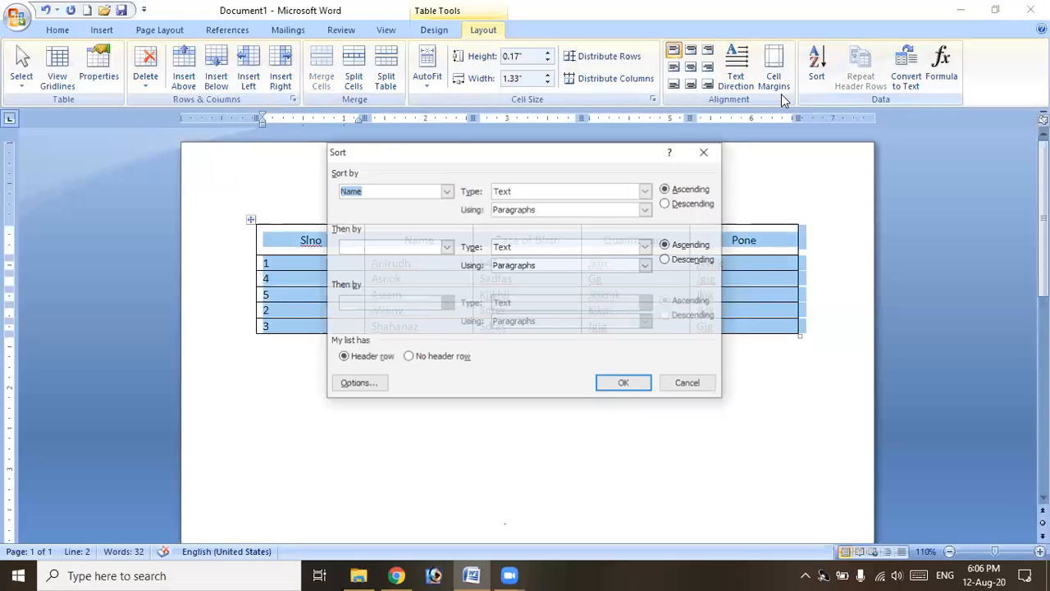
pyautogui.click(447, 192)
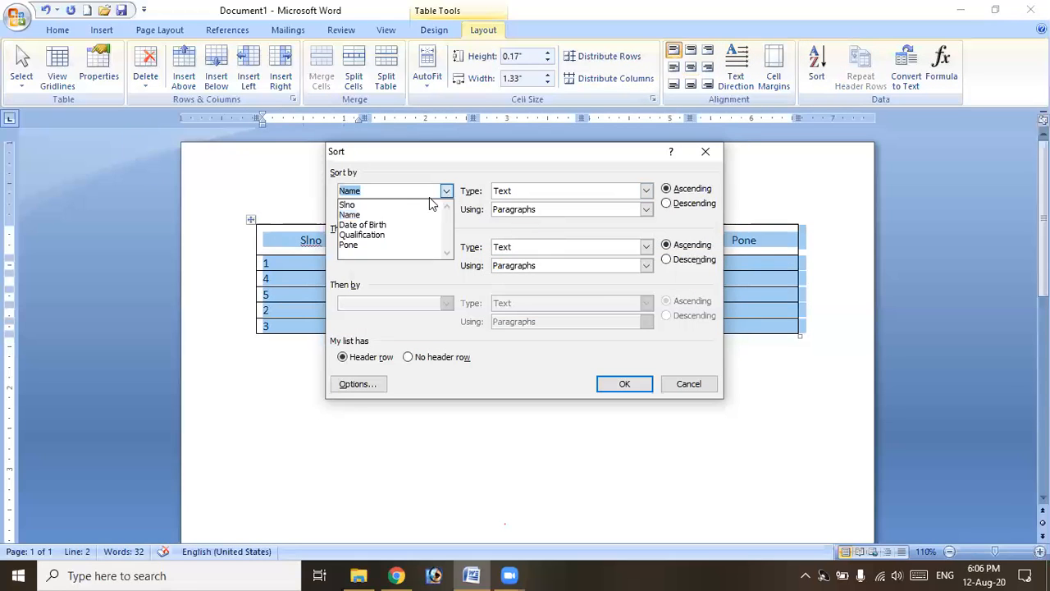
pyautogui.click(416, 206)
pyautogui.click(678, 204)
pyautogui.click(431, 193)
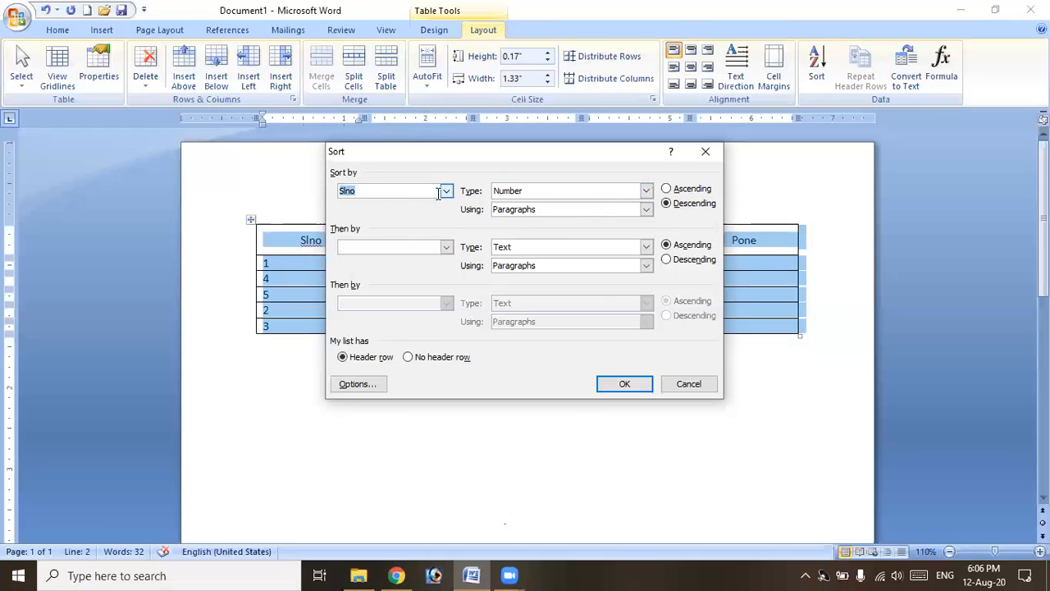
pyautogui.click(447, 193)
pyautogui.click(395, 215)
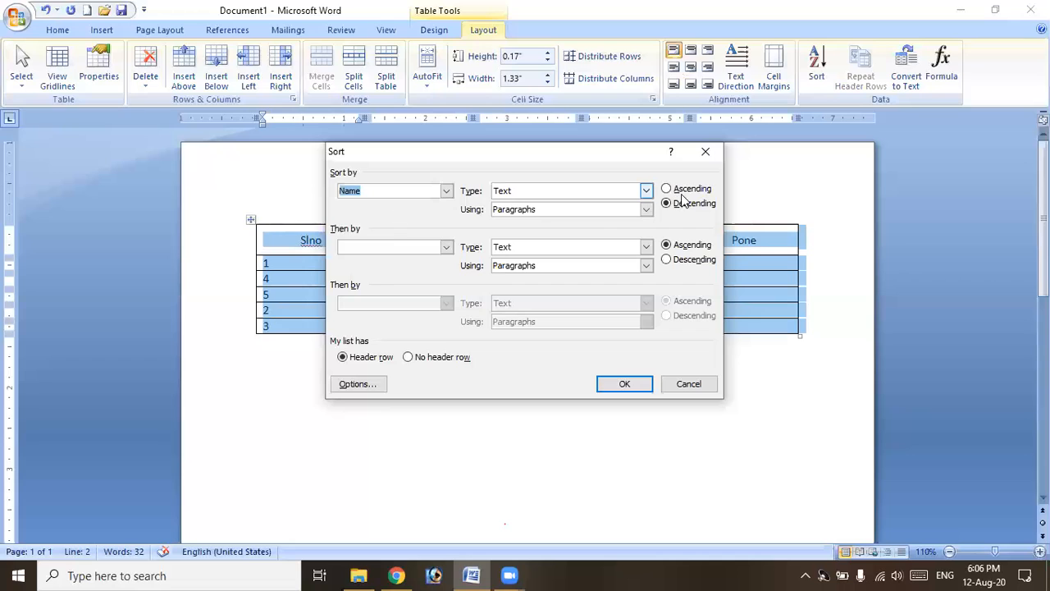
pyautogui.click(630, 385)
pyautogui.click(399, 264)
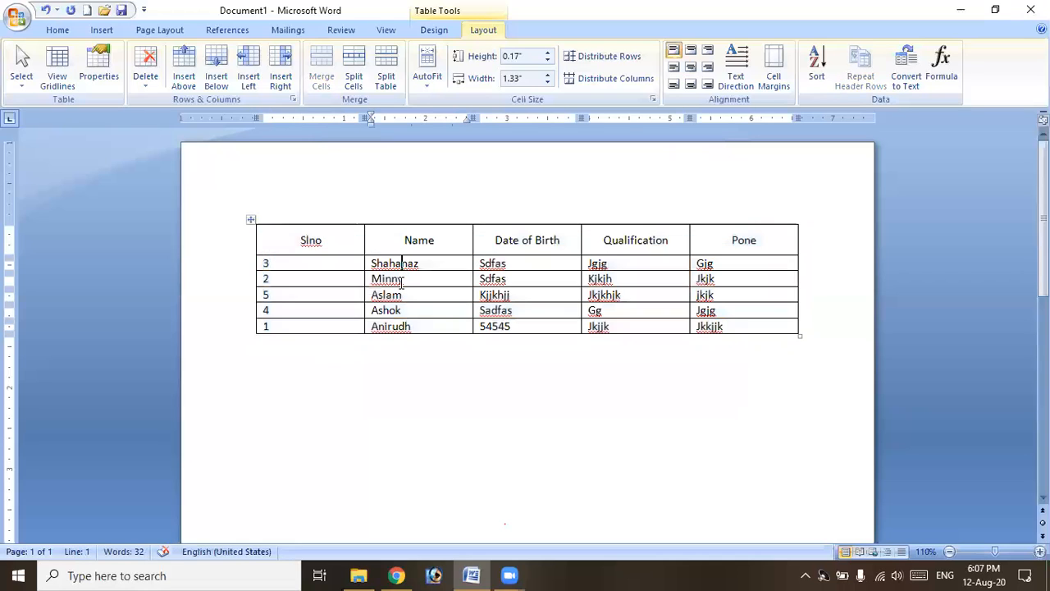
pyautogui.moveTo(416, 264); pyautogui.dragTo(425, 309)
pyautogui.moveTo(267, 262); pyautogui.dragTo(295, 326)
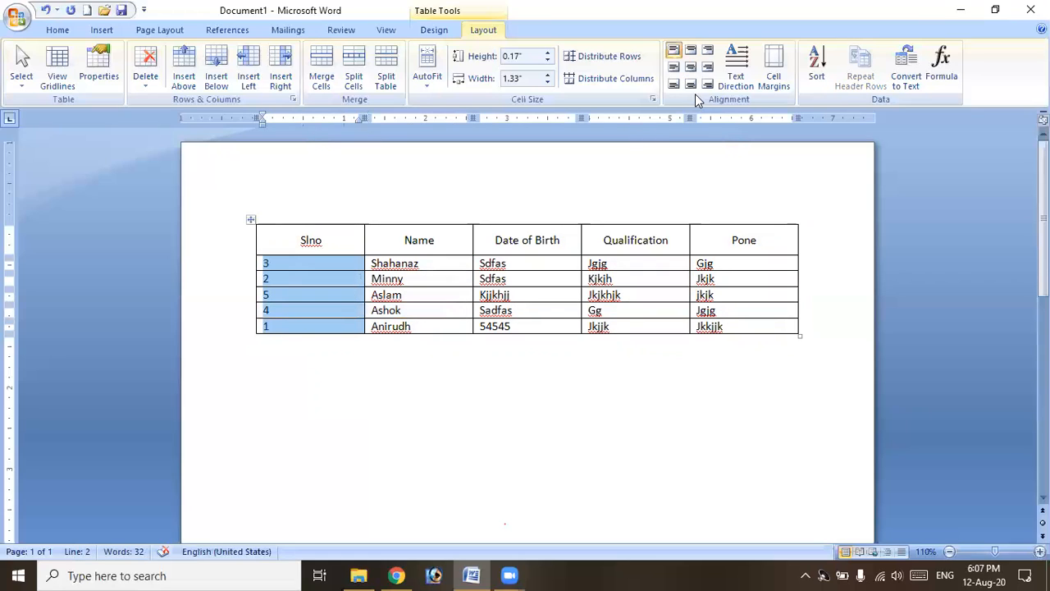
pyautogui.click(276, 266)
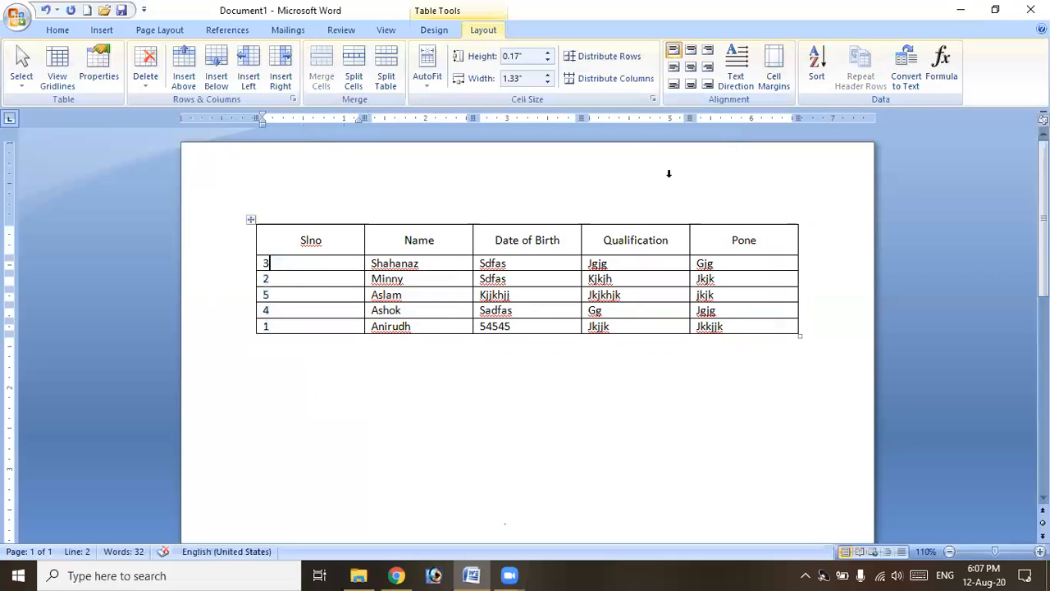
# Re-sort the table by Slno in ascending order.
pyautogui.click(823, 80)
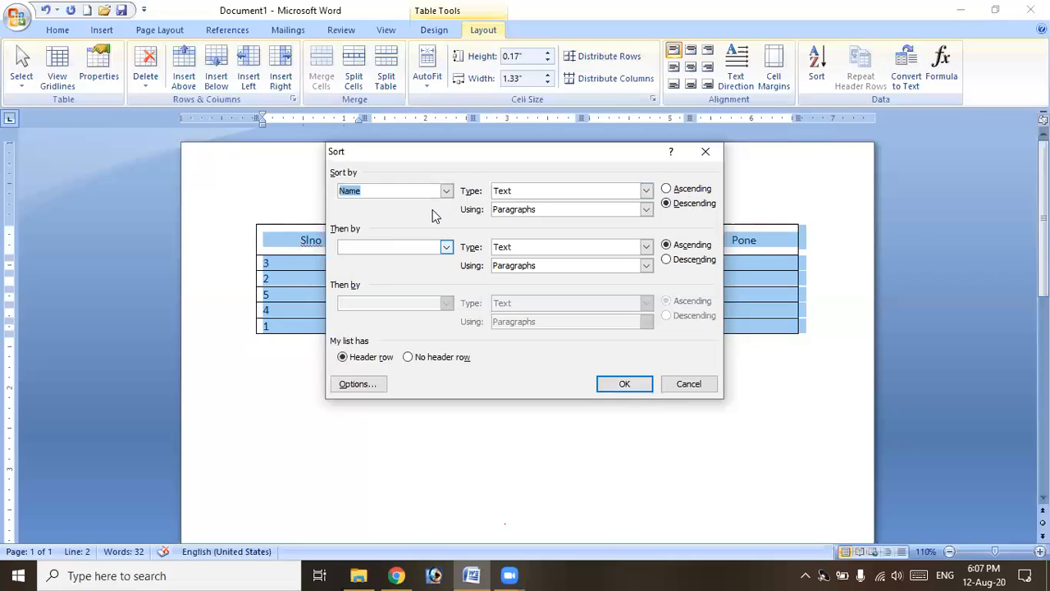
pyautogui.click(446, 191)
pyautogui.click(681, 205)
pyautogui.click(666, 189)
pyautogui.click(622, 384)
pyautogui.click(331, 264)
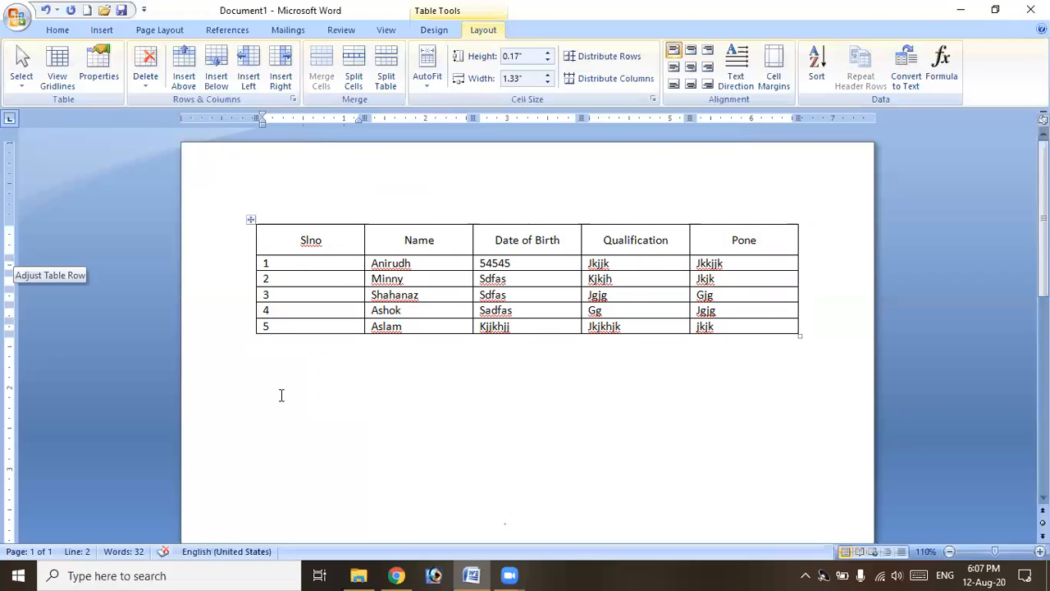
# Add dozens of empty rows after the last Pone cell until the student table reaches a third page.
pyautogui.click(763, 329)
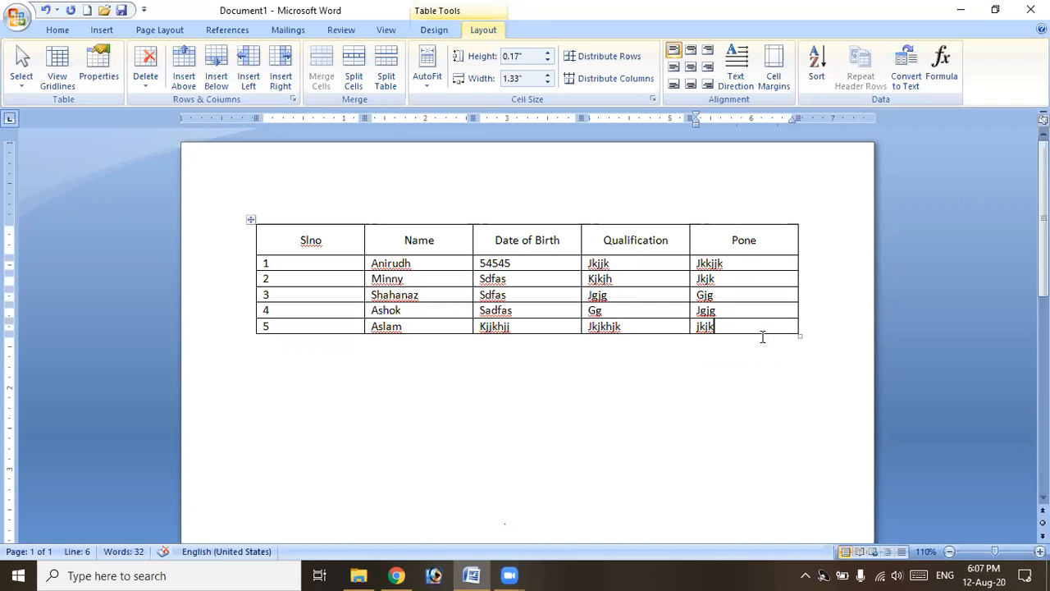
pyautogui.press('Tab')
pyautogui.press('Tab')
pyautogui.press('Tab')
pyautogui.press('Tab')
pyautogui.press('Tab')
pyautogui.press('Tab')
pyautogui.press('Tab')
pyautogui.press('Tab')
pyautogui.press('Tab')
pyautogui.press('Tab')
pyautogui.press('Tab')
pyautogui.press('Tab')
pyautogui.press('Tab')
pyautogui.press('Tab')
pyautogui.press('Tab')
pyautogui.press('Tab')
pyautogui.press('Tab')
pyautogui.press('Tab')
pyautogui.press('Tab')
pyautogui.press('Tab')
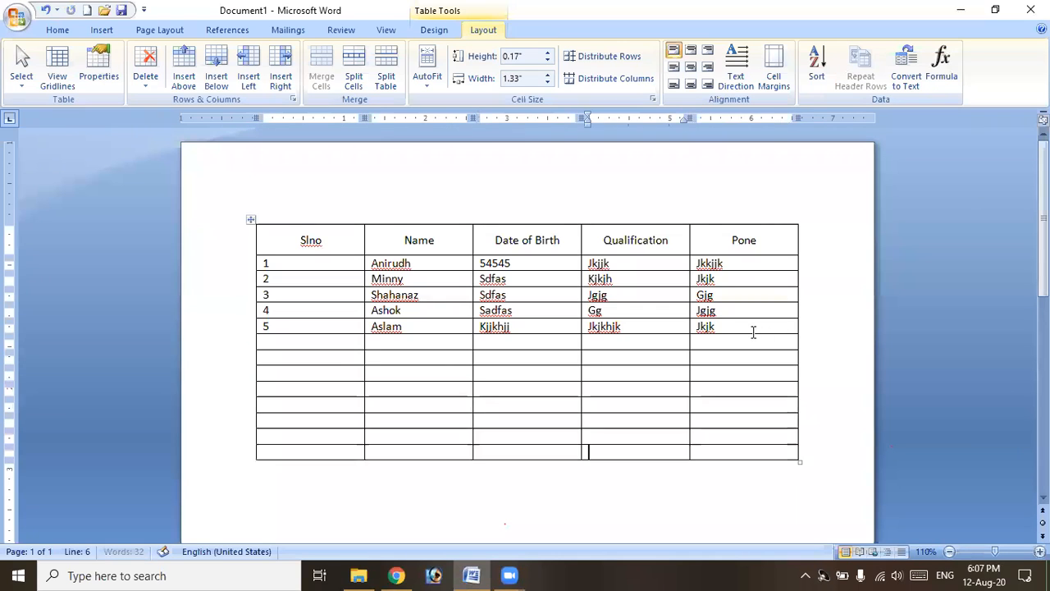
pyautogui.press('Tab')
pyautogui.press('Tab')
pyautogui.press('Tab')
pyautogui.press('Tab')
pyautogui.press('Tab')
pyautogui.press('Tab')
pyautogui.press('Tab')
pyautogui.press('Tab')
pyautogui.press('Tab')
pyautogui.press('Tab')
pyautogui.press('Tab')
pyautogui.press('Tab')
pyautogui.press('Tab')
pyautogui.press('Tab')
pyautogui.press('Tab')
pyautogui.press('Tab')
pyautogui.press('Tab')
pyautogui.press('Tab')
pyautogui.press('Tab')
pyautogui.press('Tab')
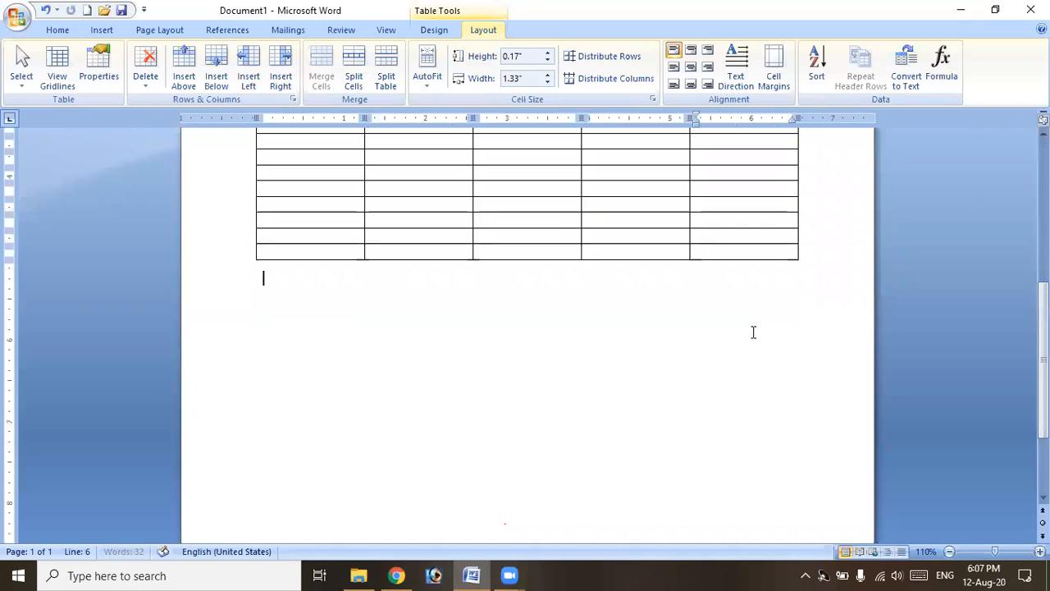
pyautogui.press('Tab')
pyautogui.press('Tab')
pyautogui.press('Tab')
pyautogui.press('Tab')
pyautogui.press('Tab')
pyautogui.press('Tab')
pyautogui.press('Tab')
pyautogui.press('Tab')
pyautogui.press('Tab')
pyautogui.press('Tab')
pyautogui.press('Tab')
pyautogui.press('Tab')
pyautogui.press('Tab')
pyautogui.press('Tab')
pyautogui.press('Tab')
pyautogui.press('Tab')
pyautogui.press('Tab')
pyautogui.press('Tab')
pyautogui.press('Tab')
pyautogui.press('Tab')
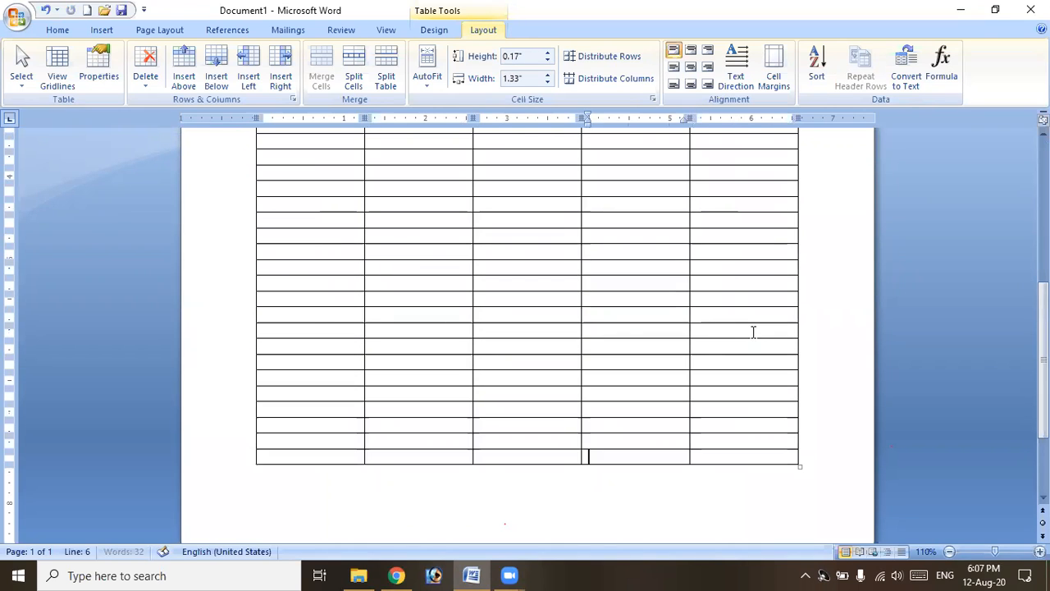
pyautogui.press('Tab')
pyautogui.press('Tab')
pyautogui.press('Tab')
pyautogui.press('Tab')
pyautogui.press('Tab')
pyautogui.press('Tab')
pyautogui.press('Tab')
pyautogui.press('Tab')
pyautogui.press('Tab')
pyautogui.press('Tab')
pyautogui.press('Tab')
pyautogui.press('Tab')
pyautogui.press('Tab')
pyautogui.press('Tab')
pyautogui.press('Tab')
pyautogui.press('Tab')
pyautogui.press('Tab')
pyautogui.press('Tab')
pyautogui.press('Tab')
pyautogui.press('Tab')
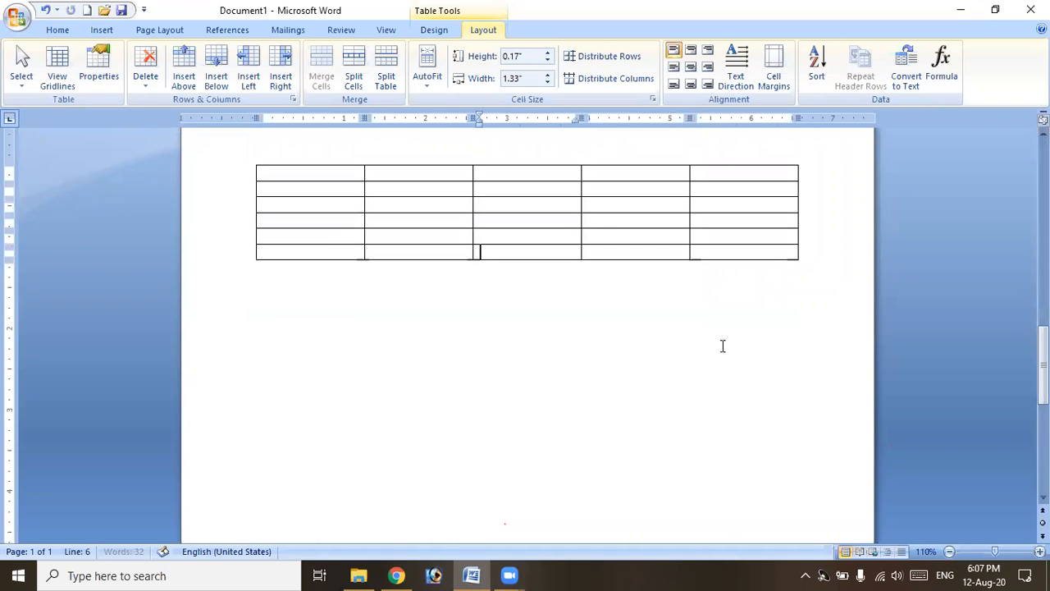
pyautogui.press('Tab')
pyautogui.press('Tab')
pyautogui.press('Tab')
pyautogui.press('Tab')
pyautogui.press('Tab')
pyautogui.press('Tab')
pyautogui.press('Tab')
pyautogui.press('Tab')
pyautogui.press('Tab')
pyautogui.press('Tab')
pyautogui.press('Tab')
pyautogui.press('Tab')
pyautogui.press('Tab')
pyautogui.press('Tab')
pyautogui.press('Tab')
pyautogui.press('Tab')
pyautogui.press('Tab')
pyautogui.press('Tab')
pyautogui.press('Tab')
pyautogui.press('Tab')
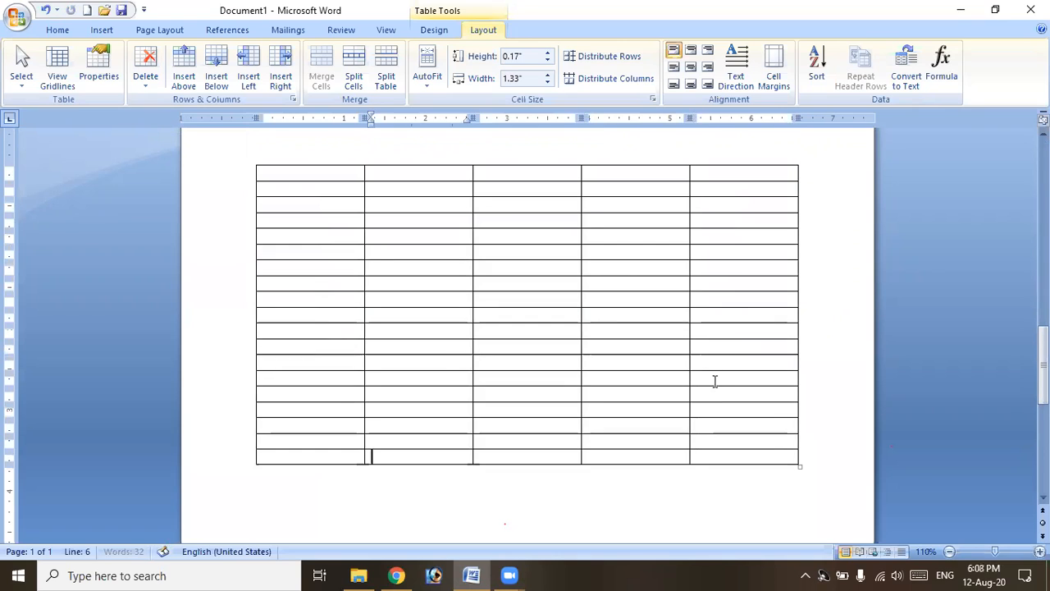
pyautogui.press('Tab')
pyautogui.press('Tab')
pyautogui.press('Tab')
pyautogui.press('Tab')
pyautogui.press('Tab')
pyautogui.press('Tab')
pyautogui.press('Tab')
pyautogui.press('Tab')
pyautogui.press('Tab')
pyautogui.press('Tab')
pyautogui.press('Tab')
pyautogui.press('Tab')
pyautogui.press('Tab')
pyautogui.press('Tab')
pyautogui.press('Tab')
pyautogui.press('Tab')
pyautogui.press('Tab')
pyautogui.press('Tab')
pyautogui.press('Tab')
pyautogui.press('Tab')
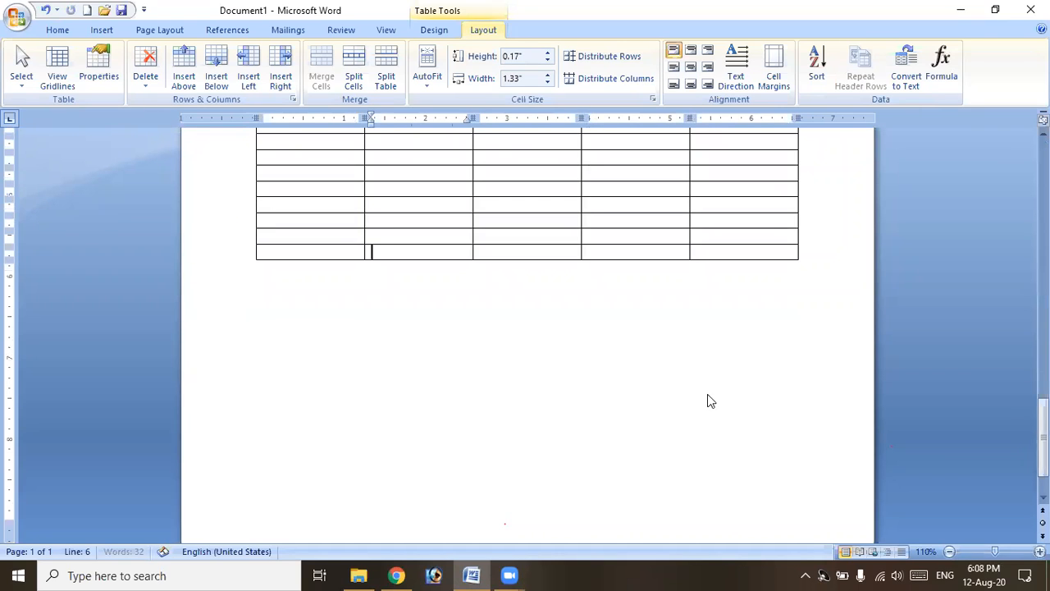
pyautogui.press('Tab')
pyautogui.press('Tab')
pyautogui.press('Tab')
pyautogui.press('Tab')
pyautogui.press('Tab')
pyautogui.press('Tab')
pyautogui.press('Tab')
pyautogui.press('Tab')
pyautogui.press('Tab')
pyautogui.press('Tab')
pyautogui.press('Tab')
pyautogui.press('Tab')
pyautogui.press('Tab')
pyautogui.press('Tab')
pyautogui.press('Tab')
pyautogui.press('Tab')
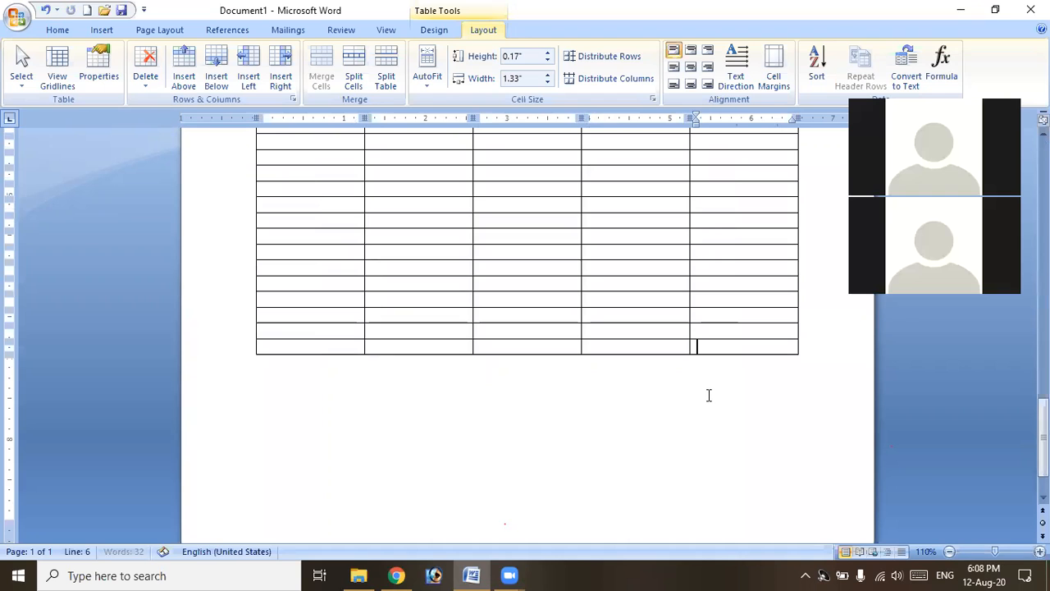
pyautogui.press('Tab')
pyautogui.press('Tab')
pyautogui.press('Tab')
pyautogui.press('Tab')
pyautogui.press('Tab')
pyautogui.press('Tab')
pyautogui.press('Tab')
pyautogui.press('Tab')
pyautogui.press('Tab')
pyautogui.press('Tab')
pyautogui.press('Tab')
pyautogui.press('Tab')
pyautogui.press('Tab')
pyautogui.press('Tab')
pyautogui.press('Tab')
pyautogui.press('Tab')
pyautogui.press('Tab')
pyautogui.press('Tab')
pyautogui.press('Tab')
pyautogui.press('Tab')
pyautogui.press('Tab')
pyautogui.press('Tab')
pyautogui.press('Tab')
pyautogui.press('Tab')
pyautogui.press('Tab')
pyautogui.press('Tab')
pyautogui.press('Tab')
pyautogui.press('Tab')
pyautogui.press('Tab')
pyautogui.press('Tab')
pyautogui.press('Tab')
pyautogui.press('Tab')
pyautogui.press('Tab')
pyautogui.press('Tab')
pyautogui.press('Tab')
pyautogui.press('Tab')
pyautogui.press('Tab')
pyautogui.press('Tab')
pyautogui.press('Tab')
pyautogui.press('Tab')
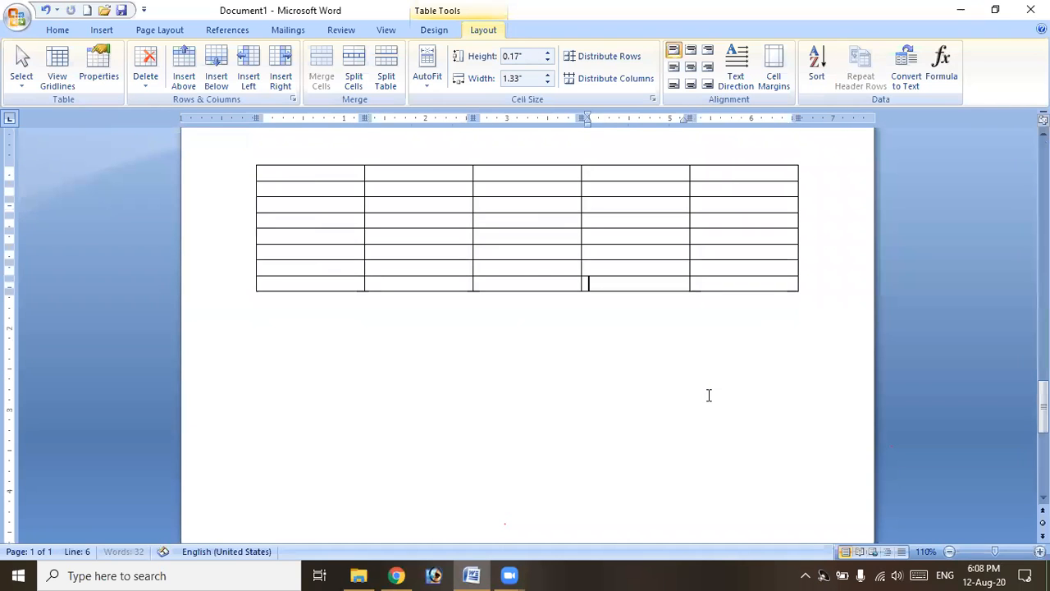
pyautogui.press('Tab')
pyautogui.press('Tab')
pyautogui.press('Tab')
pyautogui.press('Tab')
pyautogui.press('Tab')
pyautogui.press('Tab')
pyautogui.press('Tab')
pyautogui.press('Tab')
pyautogui.press('Tab')
pyautogui.press('Tab')
pyautogui.press('Tab')
pyautogui.press('Tab')
pyautogui.press('Tab')
pyautogui.press('Tab')
pyautogui.press('Tab')
pyautogui.press('Tab')
pyautogui.press('Tab')
pyautogui.press('Tab')
pyautogui.press('Tab')
pyautogui.press('Tab')
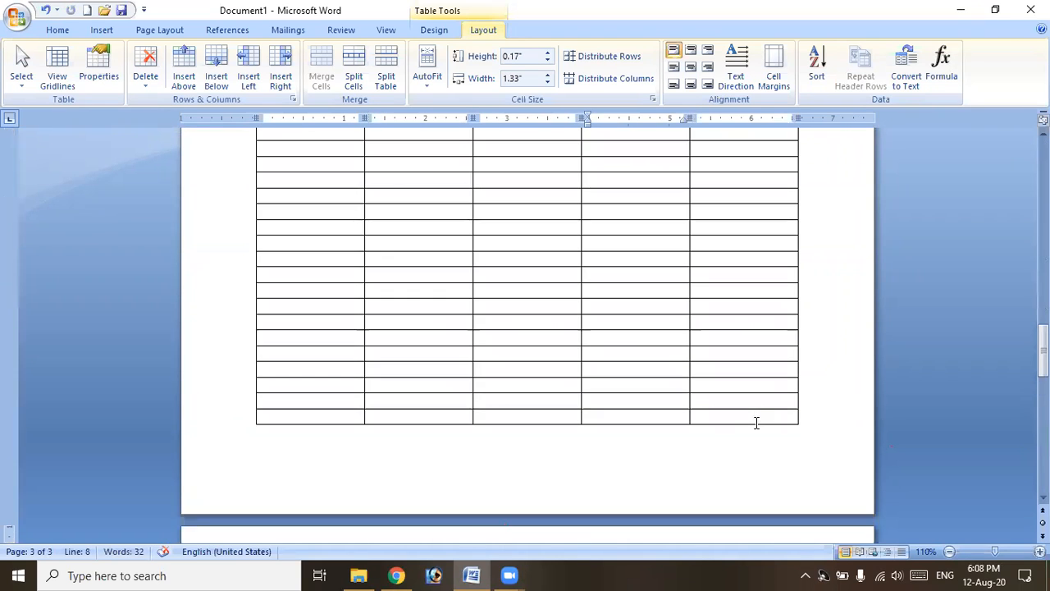
pyautogui.scroll(20, 757, 423)
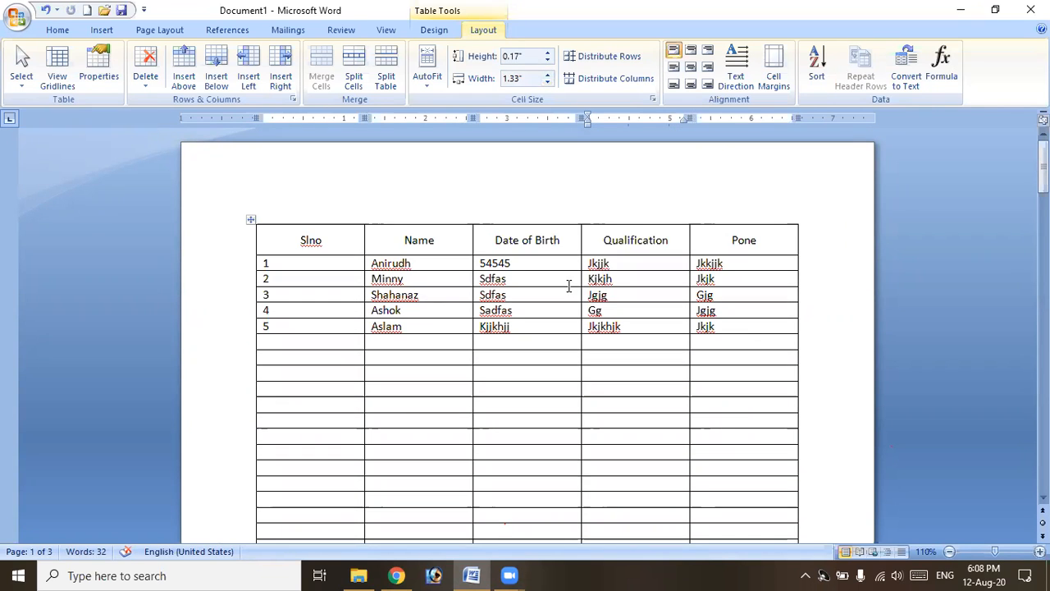
# Bold the header row text from Slno to Pone.
pyautogui.moveTo(293, 240); pyautogui.dragTo(701, 243)
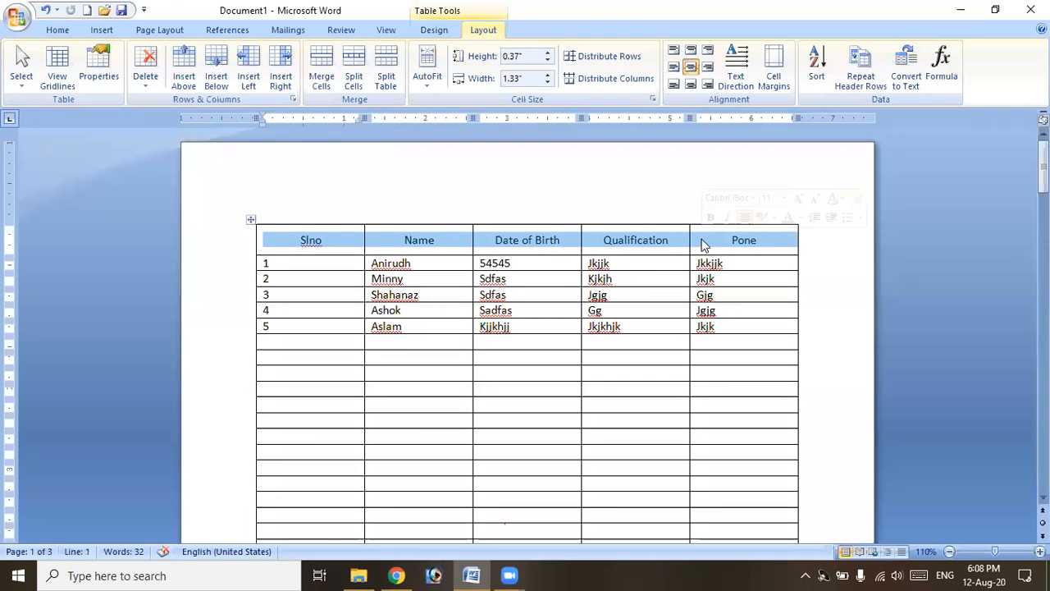
pyautogui.hotkey('ctrl', 'b')
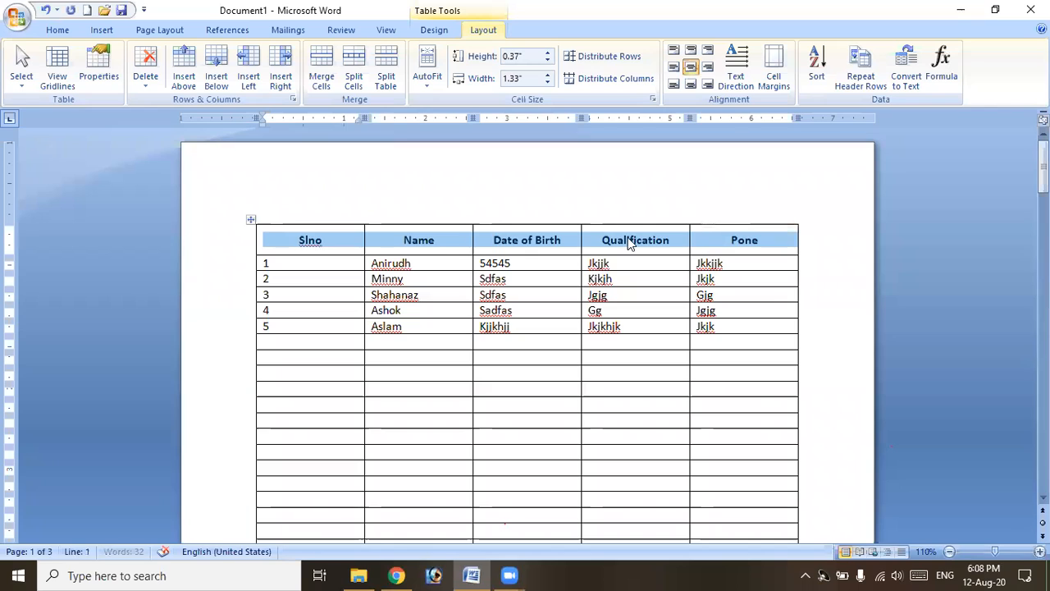
pyautogui.click(443, 242)
pyautogui.scroll(-10, 419, 394)
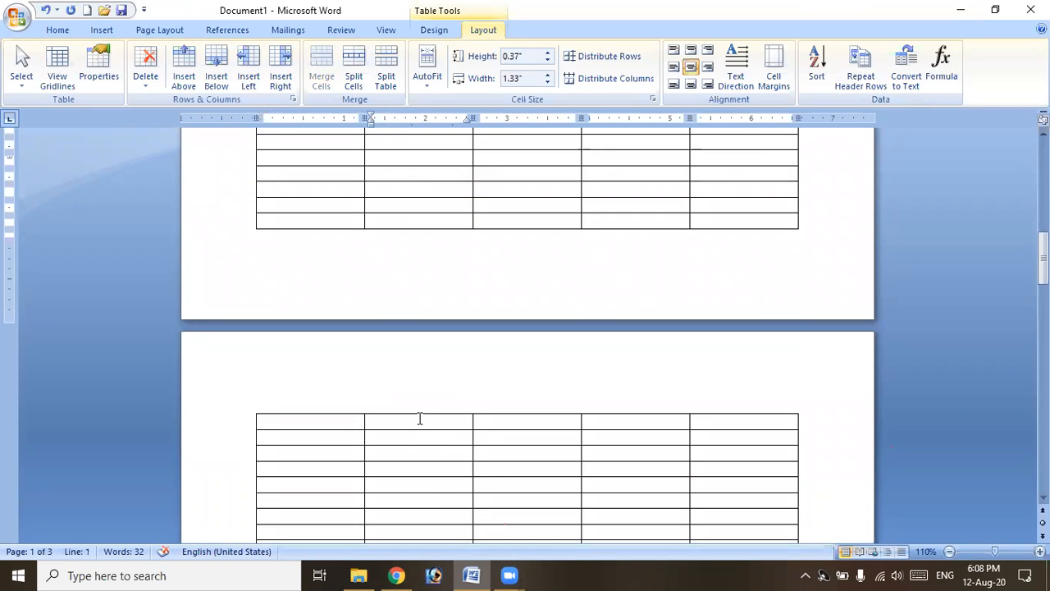
pyautogui.scroll(10, 419, 418)
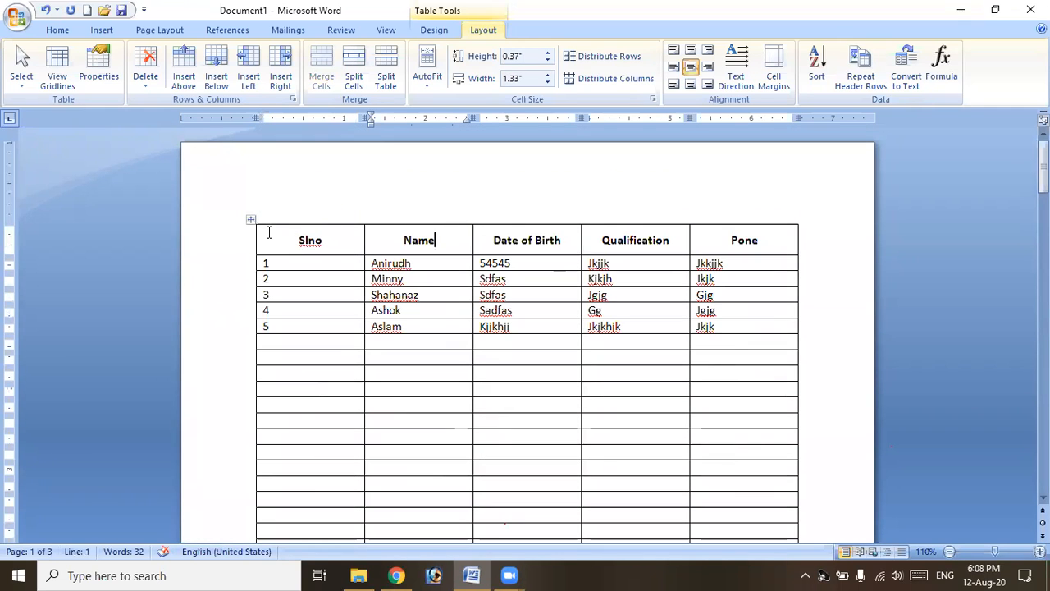
# Reselect the header row, then place the caret in the Slno header cell.
pyautogui.moveTo(284, 237); pyautogui.dragTo(647, 251)
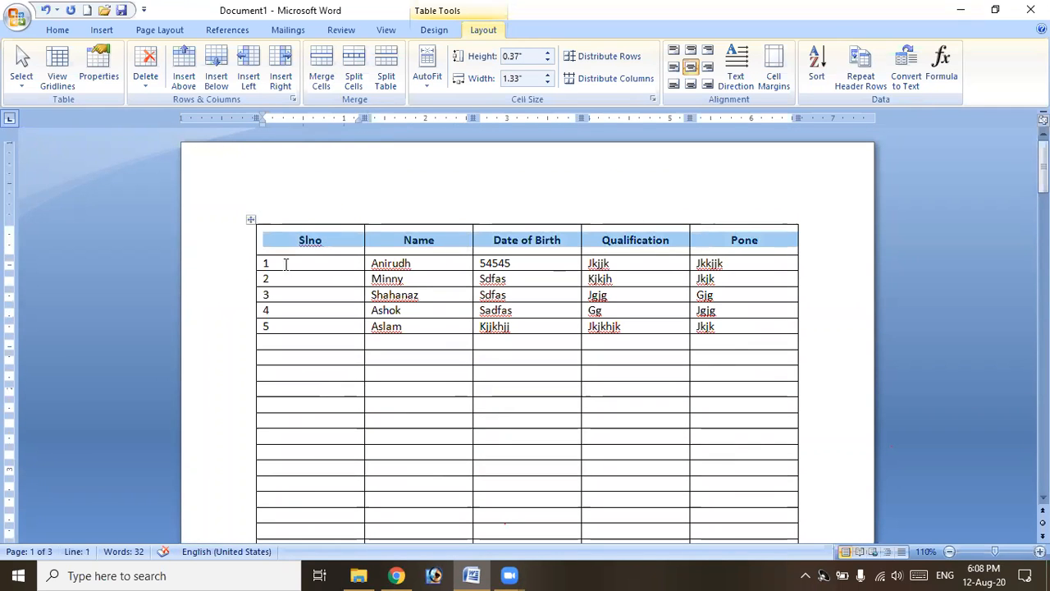
pyautogui.click(316, 246)
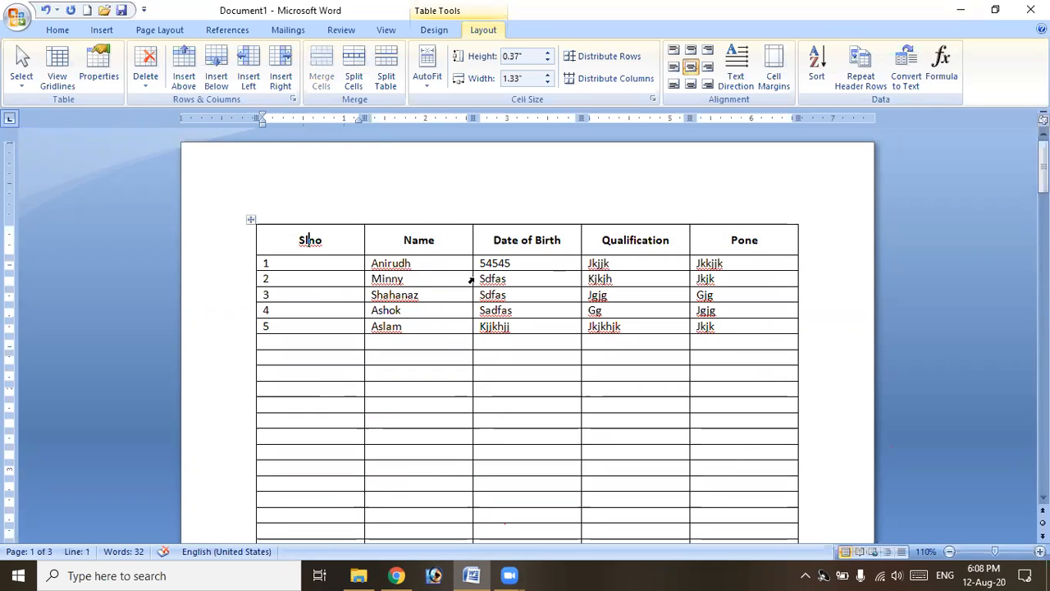
pyautogui.click(460, 248)
pyautogui.scroll(-5, 486, 393)
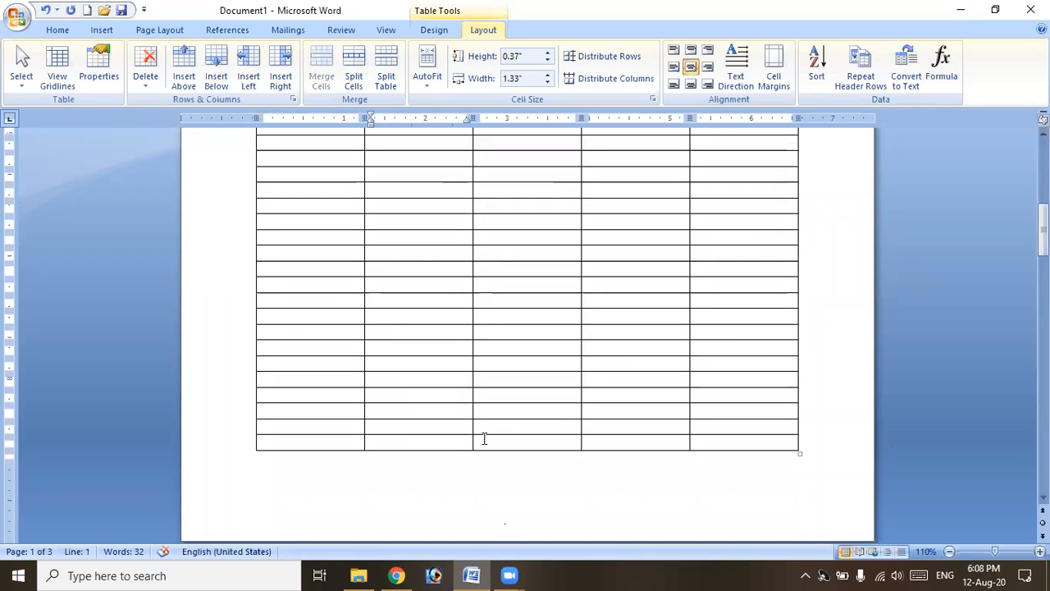
pyautogui.scroll(-5, 471, 430)
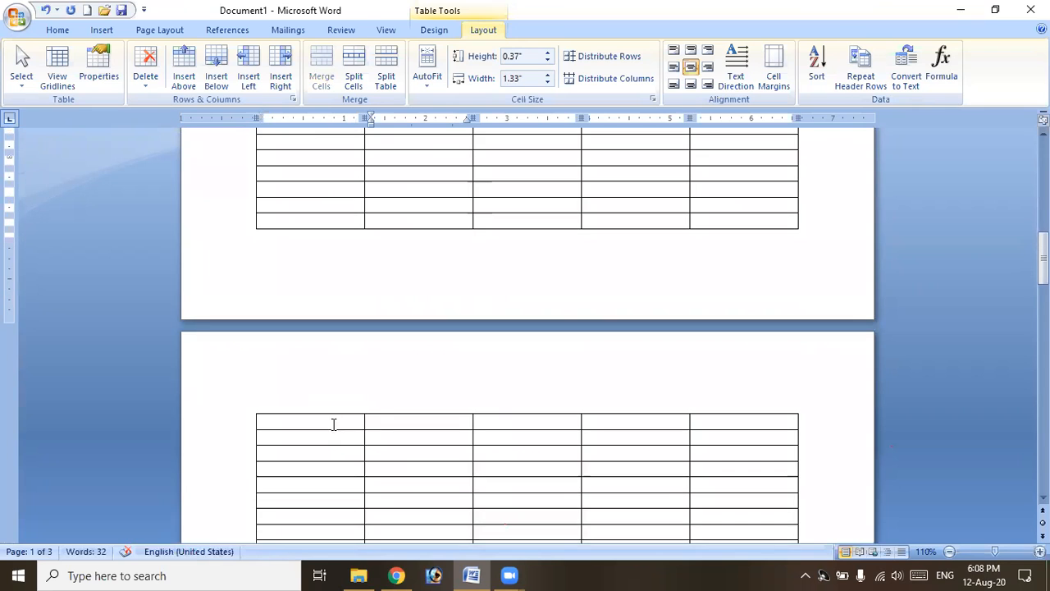
pyautogui.scroll(10, 335, 429)
pyautogui.click(338, 282)
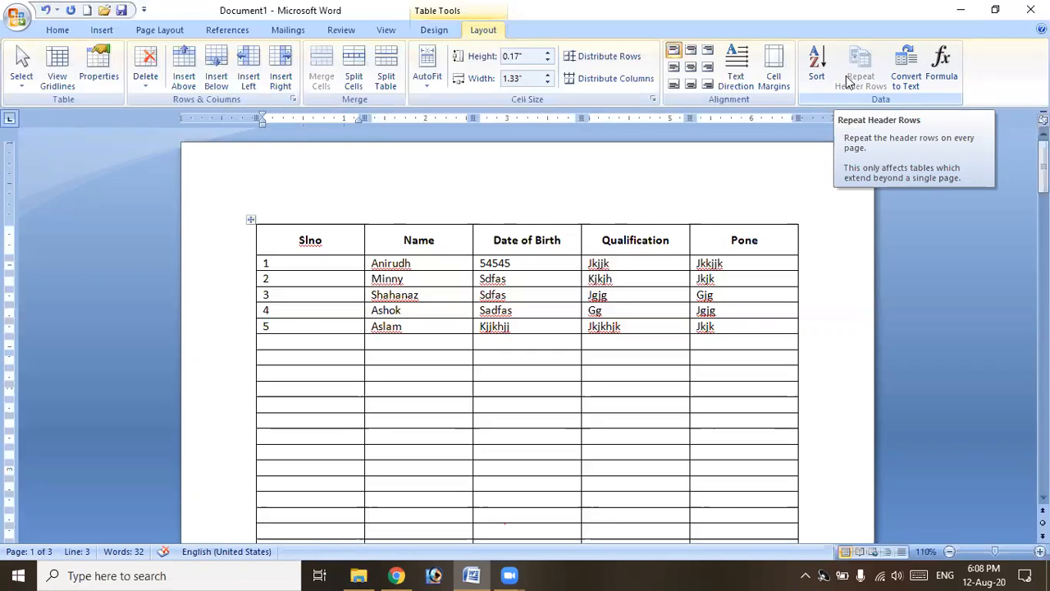
pyautogui.click(326, 243)
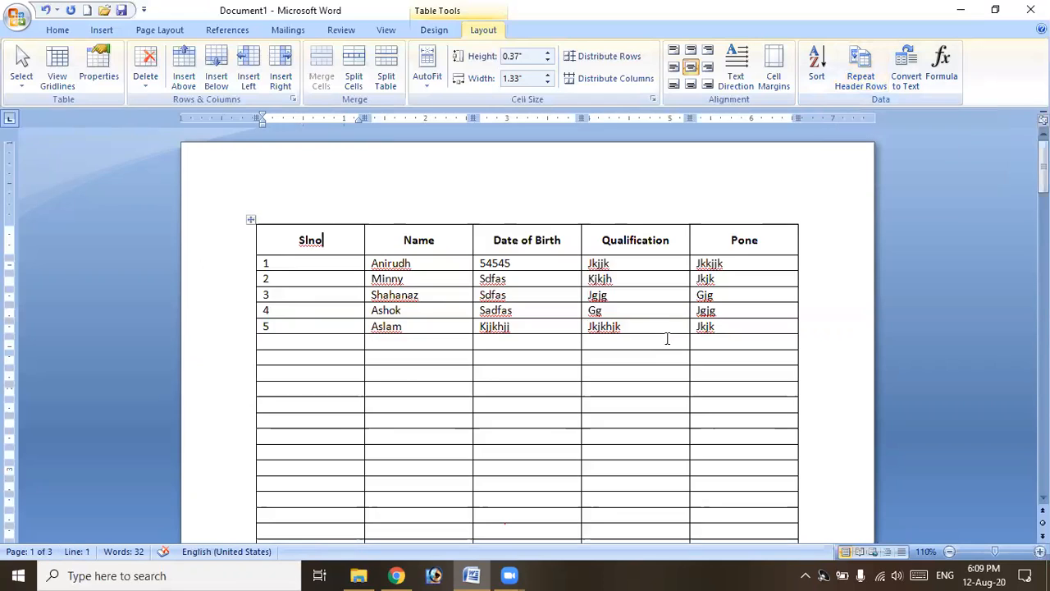
pyautogui.scroll(-6, 662, 356)
pyautogui.scroll(-3, 651, 389)
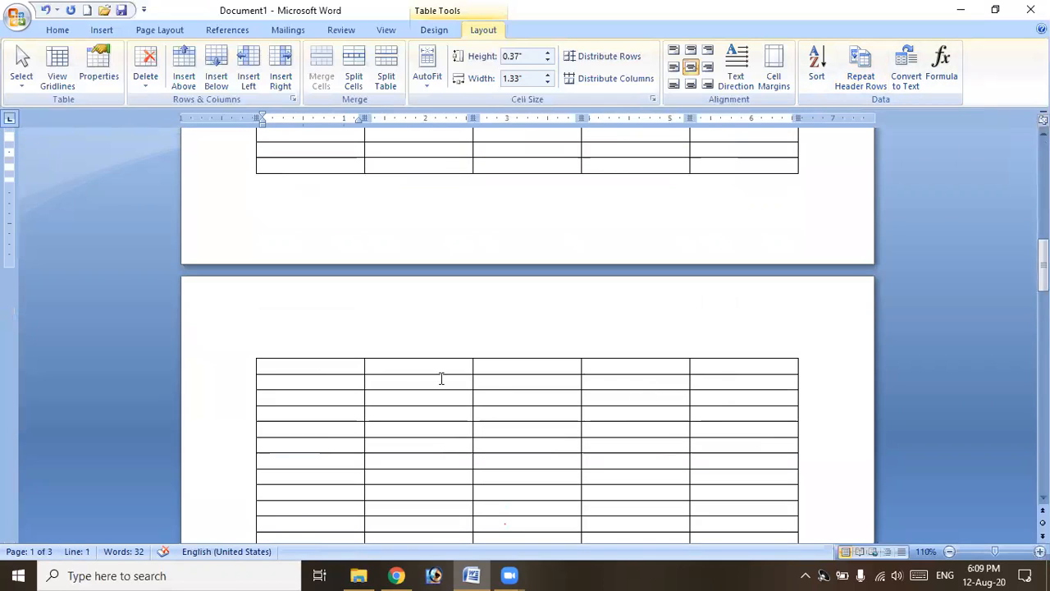
pyautogui.click(860, 70)
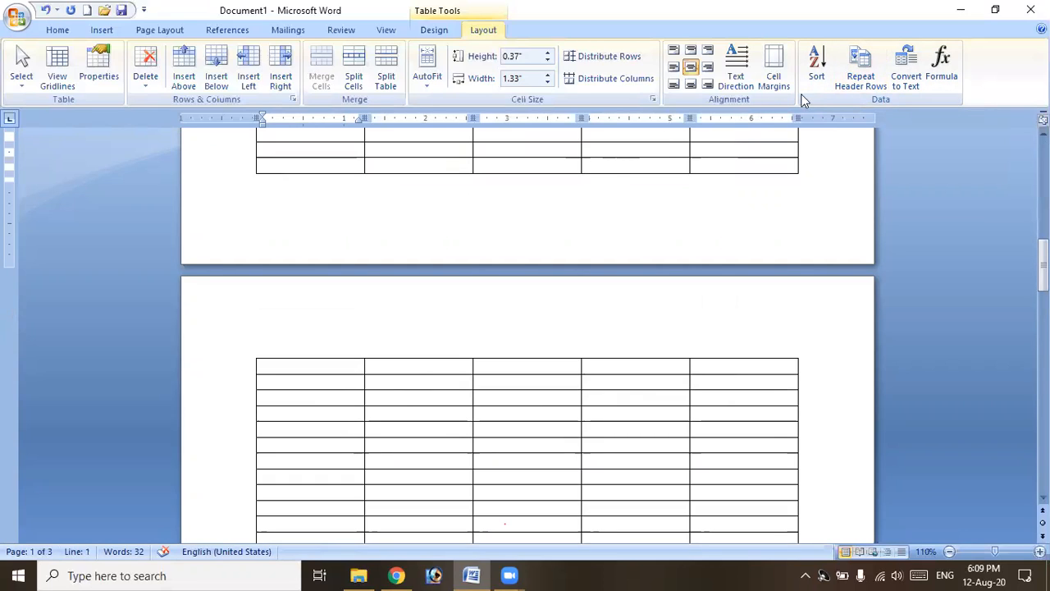
pyautogui.click(853, 80)
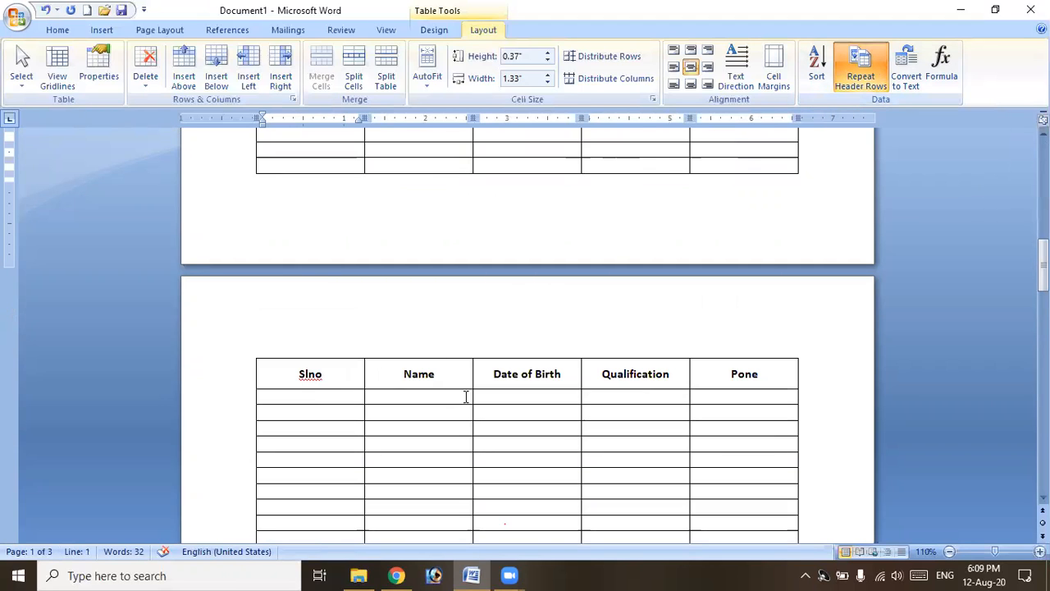
pyautogui.scroll(-2, 467, 402)
pyautogui.scroll(-4, 470, 417)
pyautogui.scroll(-3, 484, 433)
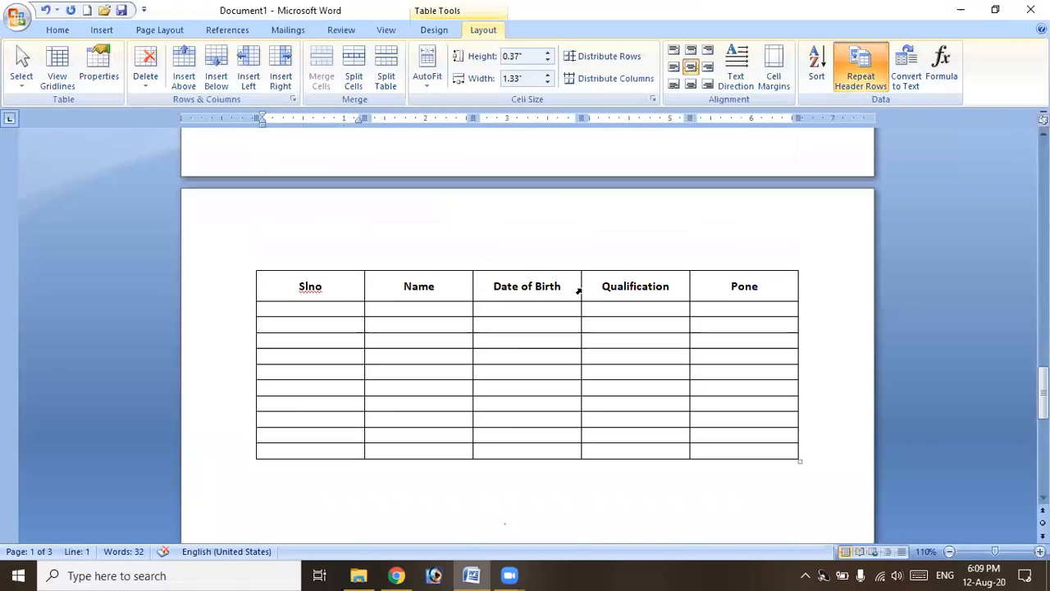
pyautogui.scroll(6, 581, 306)
pyautogui.scroll(-3, 581, 306)
pyautogui.scroll(8, 593, 298)
pyautogui.click(320, 265)
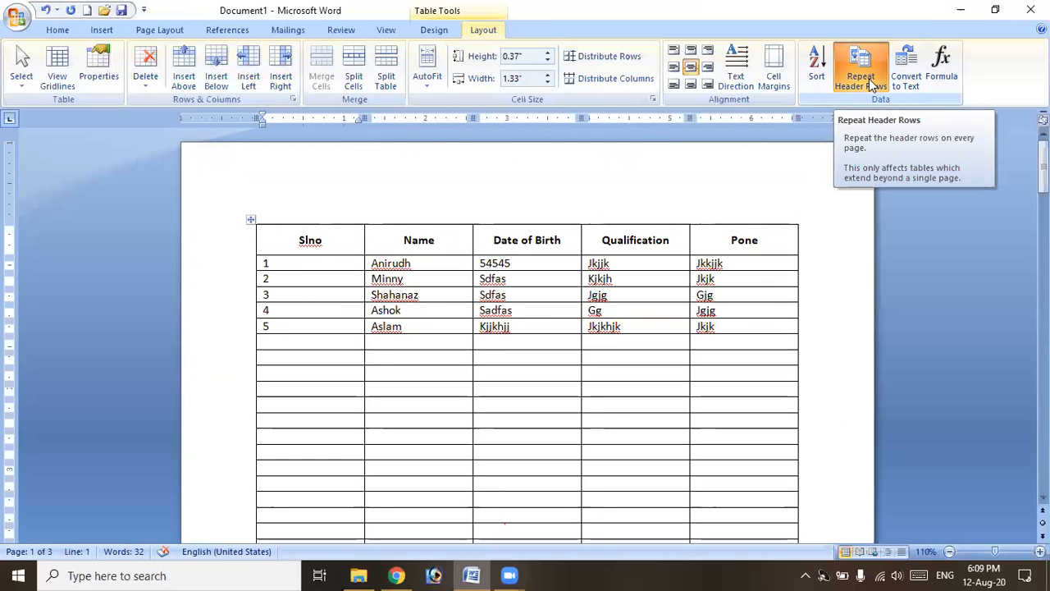
pyautogui.scroll(-15, 853, 293)
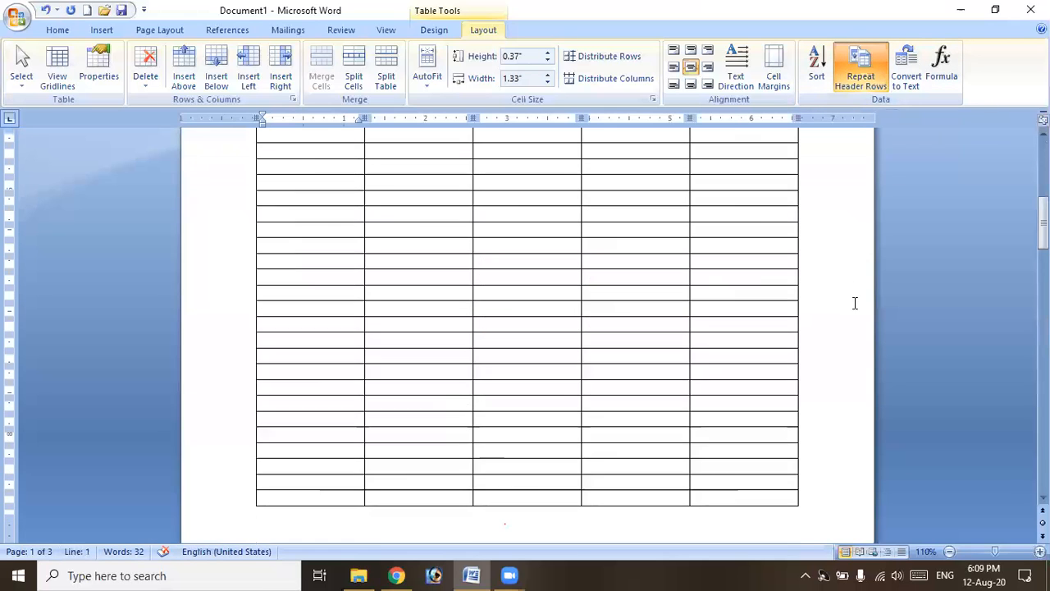
pyautogui.click(860, 79)
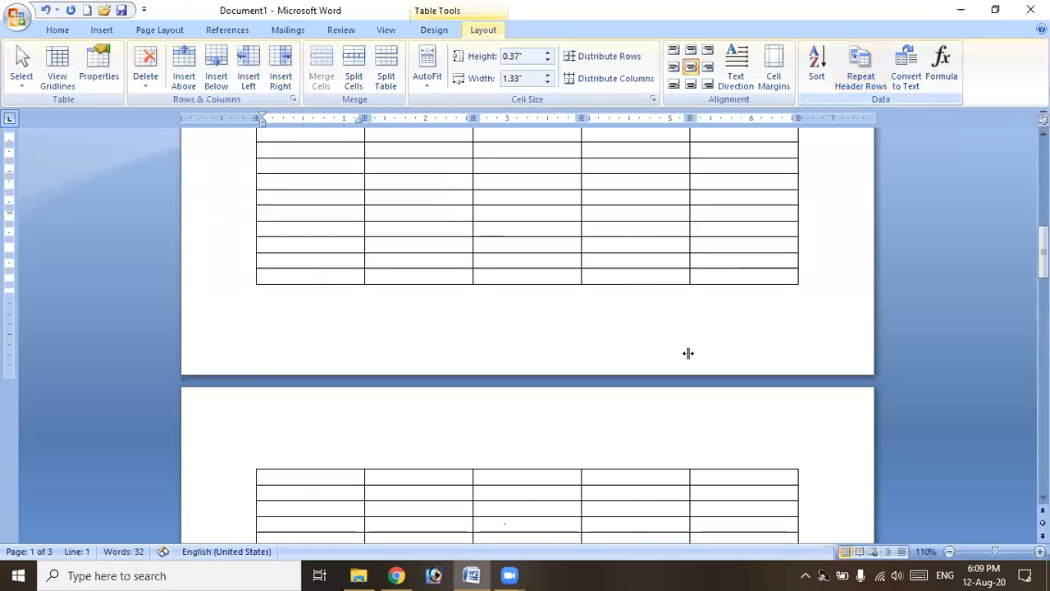
pyautogui.scroll(5, 648, 477)
pyautogui.scroll(3, 648, 477)
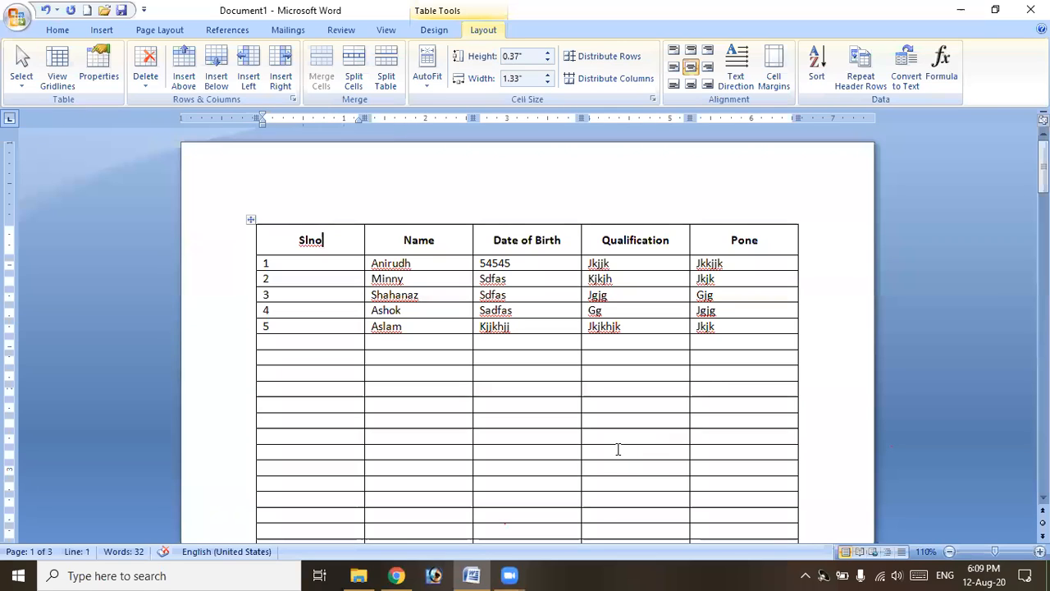
# Undo the repeated-header change and most of the added empty table rows.
pyautogui.hotkey('ctrl', 'z')
pyautogui.hotkey('ctrl', 'z')
pyautogui.hotkey('ctrl', 'z')
pyautogui.hotkey('ctrl', 'z')
pyautogui.hotkey('ctrl', 'z')
pyautogui.hotkey('ctrl', 'z')
pyautogui.hotkey('ctrl', 'z')
pyautogui.hotkey('ctrl', 'z')
pyautogui.hotkey('ctrl', 'z')
pyautogui.hotkey('ctrl', 'z')
pyautogui.hotkey('ctrl', 'z')
pyautogui.hotkey('ctrl', 'z')
pyautogui.hotkey('ctrl', 'z')
pyautogui.hotkey('ctrl', 'z')
pyautogui.hotkey('ctrl', 'z')
pyautogui.hotkey('ctrl', 'z')
pyautogui.hotkey('ctrl', 'z')
pyautogui.hotkey('ctrl', 'z')
pyautogui.hotkey('ctrl', 'z')
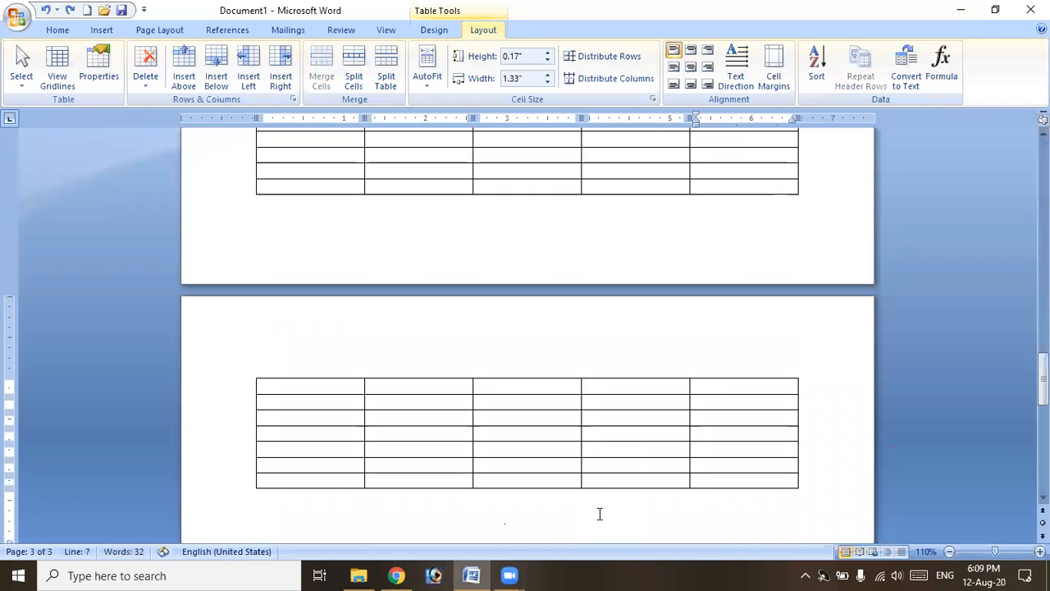
pyautogui.hotkey('ctrl', 'z')
pyautogui.hotkey('ctrl', 'z')
pyautogui.hotkey('ctrl', 'z')
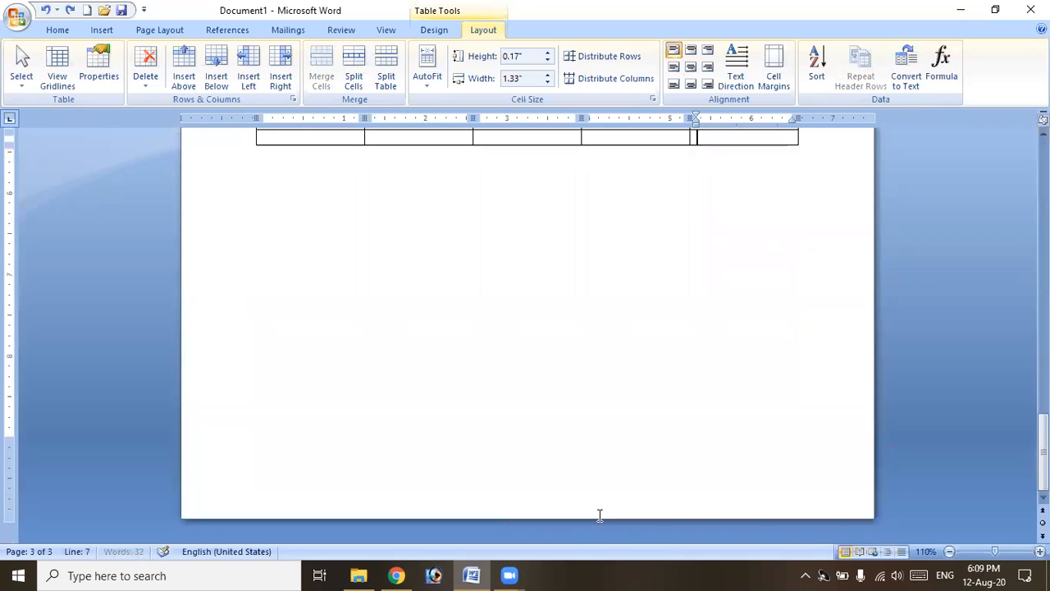
pyautogui.hotkey('ctrl', 'z')
pyautogui.hotkey('ctrl', 'z')
pyautogui.hotkey('ctrl', 'z')
pyautogui.hotkey('ctrl', 'z')
pyautogui.hotkey('ctrl', 'z')
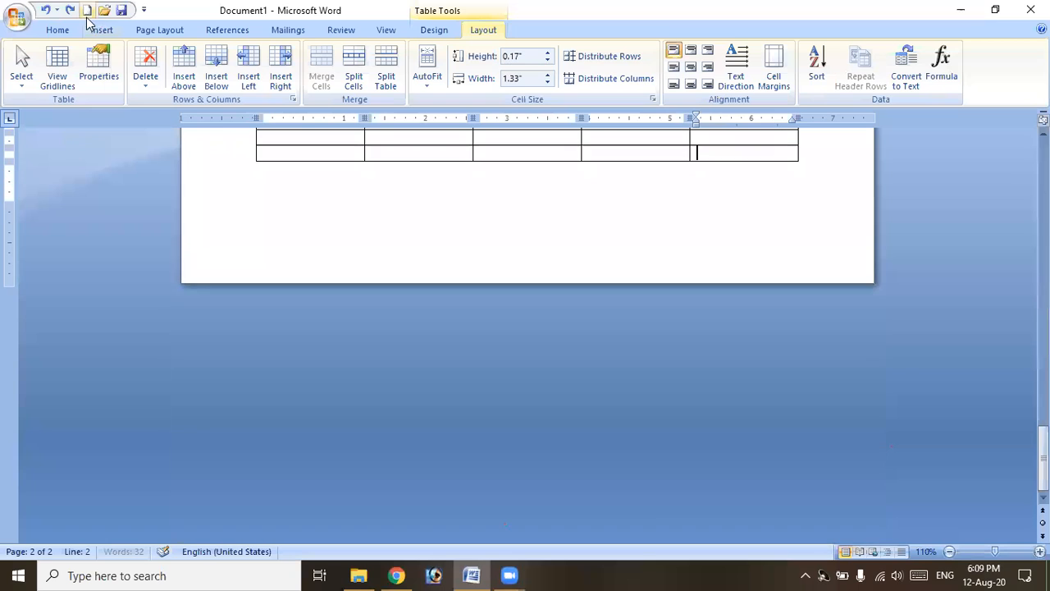
pyautogui.click(51, 9)
pyautogui.click(51, 9)
pyautogui.click(51, 9)
pyautogui.click(51, 9)
pyautogui.click(50, 9)
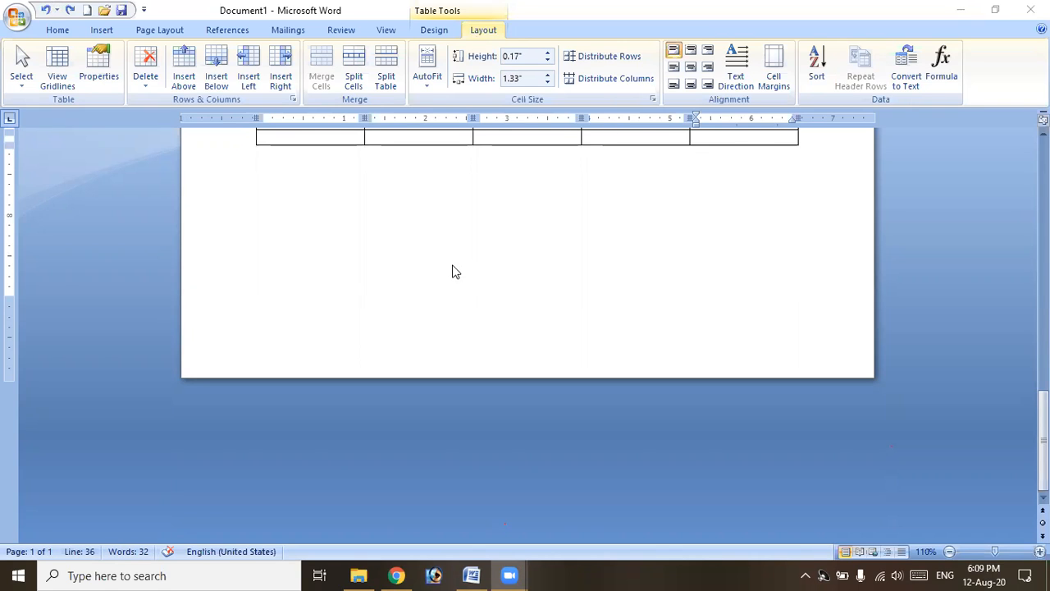
# Trim the table to one blank row after the five students, with the caret below it.
pyautogui.scroll(3, 466, 312)
pyautogui.click(477, 339)
pyautogui.hotkey('ctrl', 'z')
pyautogui.hotkey('ctrl', 'z')
pyautogui.hotkey('ctrl', 'z')
pyautogui.hotkey('ctrl', 'z')
pyautogui.hotkey('ctrl', 'z')
pyautogui.hotkey('ctrl', 'z')
pyautogui.hotkey('ctrl', 'z')
pyautogui.hotkey('ctrl', 'z')
pyautogui.hotkey('ctrl', 'z')
pyautogui.hotkey('ctrl', 'z')
pyautogui.hotkey('ctrl', 'z')
pyautogui.hotkey('ctrl', 'z')
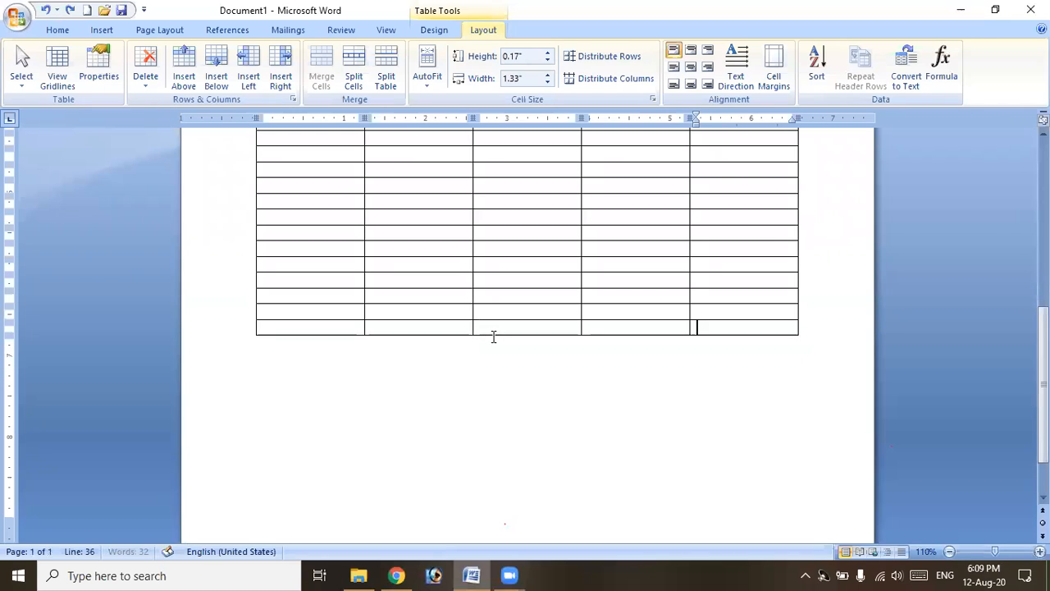
pyautogui.hotkey('ctrl', 'y')
pyautogui.hotkey('ctrl', 'y')
pyautogui.hotkey('ctrl', 'y')
pyautogui.hotkey('ctrl', 'y')
pyautogui.hotkey('ctrl', 'y')
pyautogui.hotkey('ctrl', 'y')
pyautogui.hotkey('ctrl', 'y')
pyautogui.hotkey('ctrl', 'y')
pyautogui.hotkey('ctrl', 'y')
pyautogui.hotkey('ctrl', 'y')
pyautogui.hotkey('ctrl', 'y')
pyautogui.hotkey('ctrl', 'y')
pyautogui.hotkey('ctrl', 'y')
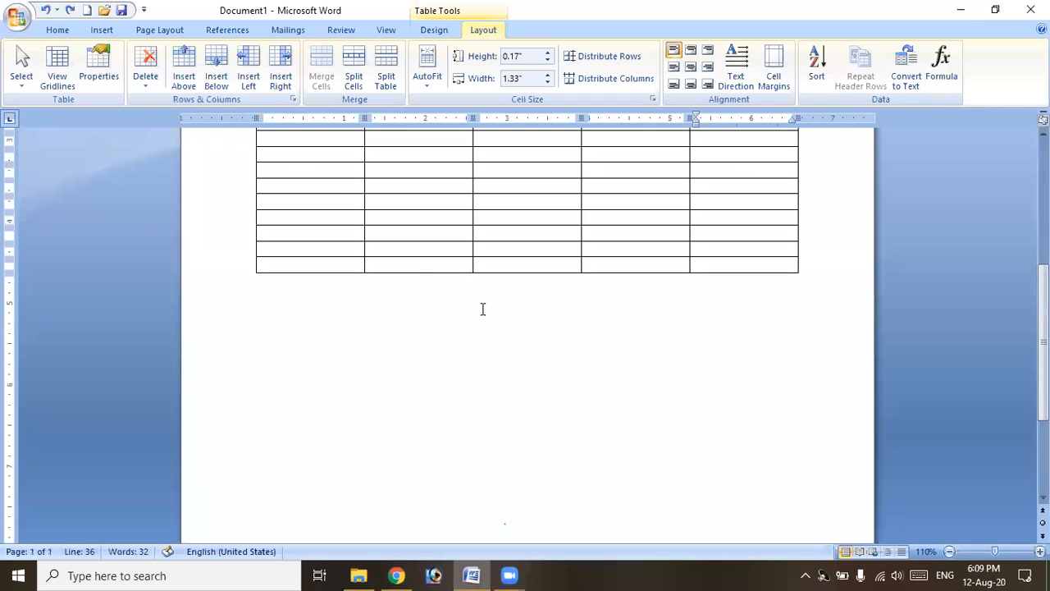
pyautogui.hotkey('ctrl', 'z')
pyautogui.hotkey('ctrl', 'z')
pyautogui.hotkey('ctrl', 'z')
pyautogui.hotkey('ctrl', 'z')
pyautogui.hotkey('ctrl', 'z')
pyautogui.hotkey('ctrl', 'z')
pyautogui.hotkey('ctrl', 'z')
pyautogui.hotkey('ctrl', 'z')
pyautogui.hotkey('ctrl', 'z')
pyautogui.hotkey('ctrl', 'z')
pyautogui.hotkey('ctrl', 'z')
pyautogui.hotkey('ctrl', 'z')
pyautogui.hotkey('ctrl', 'z')
pyautogui.hotkey('ctrl', 'z')
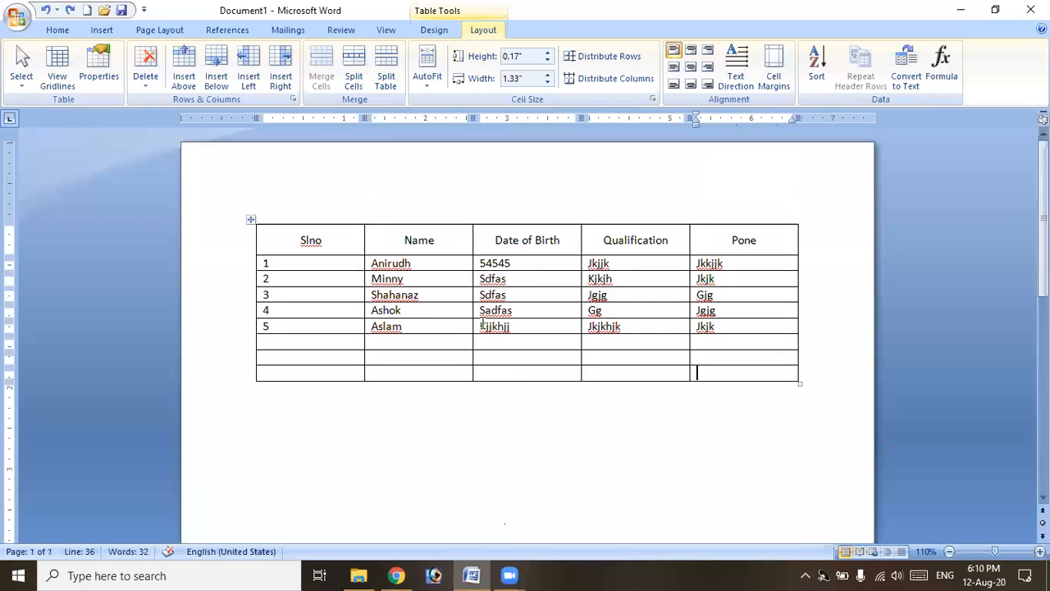
pyautogui.click(465, 388)
# Type the first student's name on a new line below the table and select it.
pyautogui.press('Return')
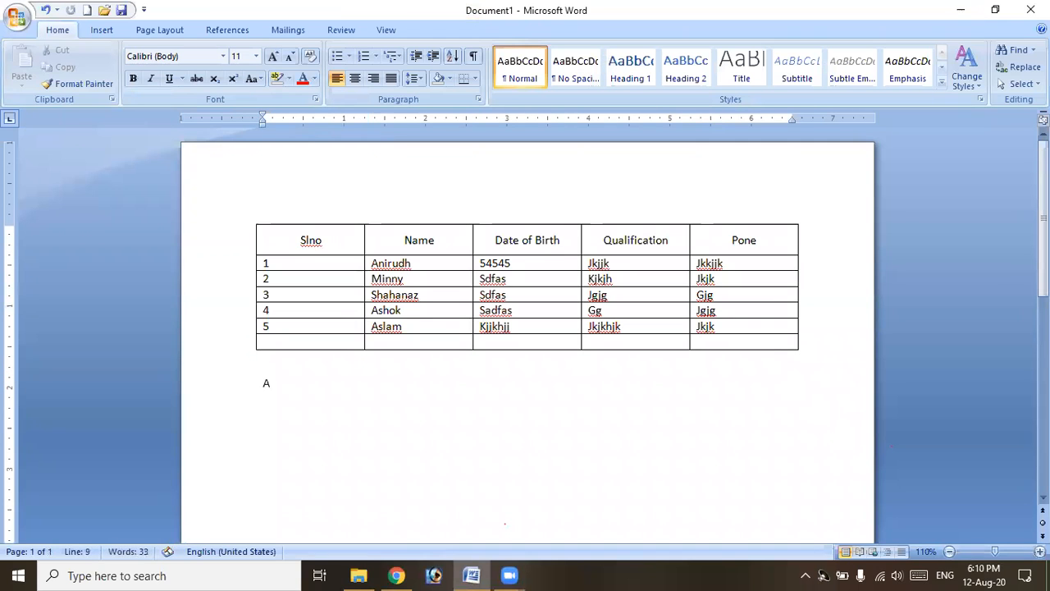
pyautogui.press('BackSpace')
pyautogui.write('Anirud')
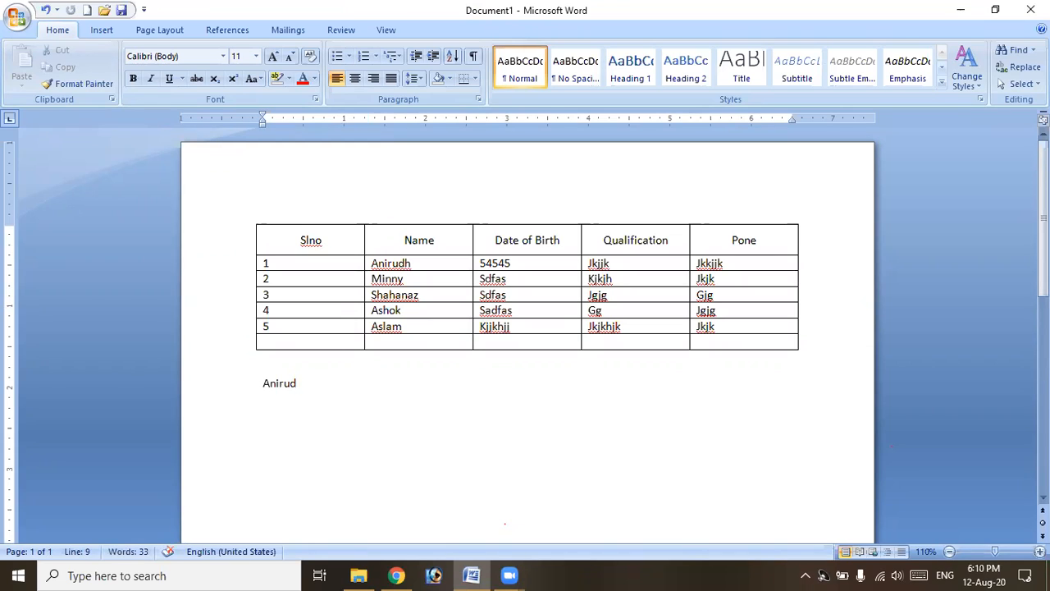
pyautogui.write('h')
pyautogui.click(256, 389)
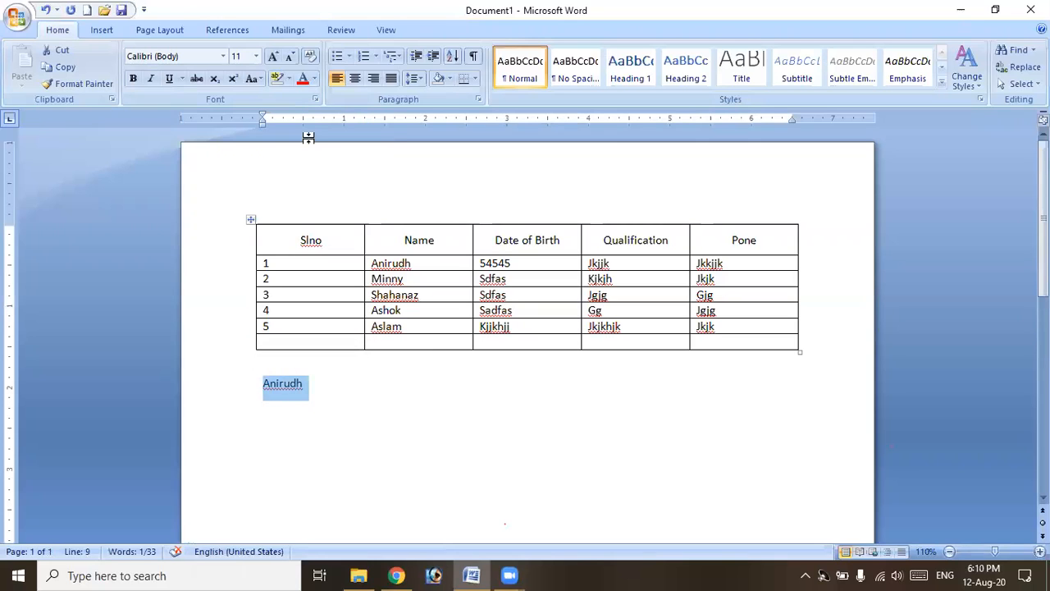
# Format the name red, Times New Roman, size 36, bold, italic and underlined.
pyautogui.click(314, 82)
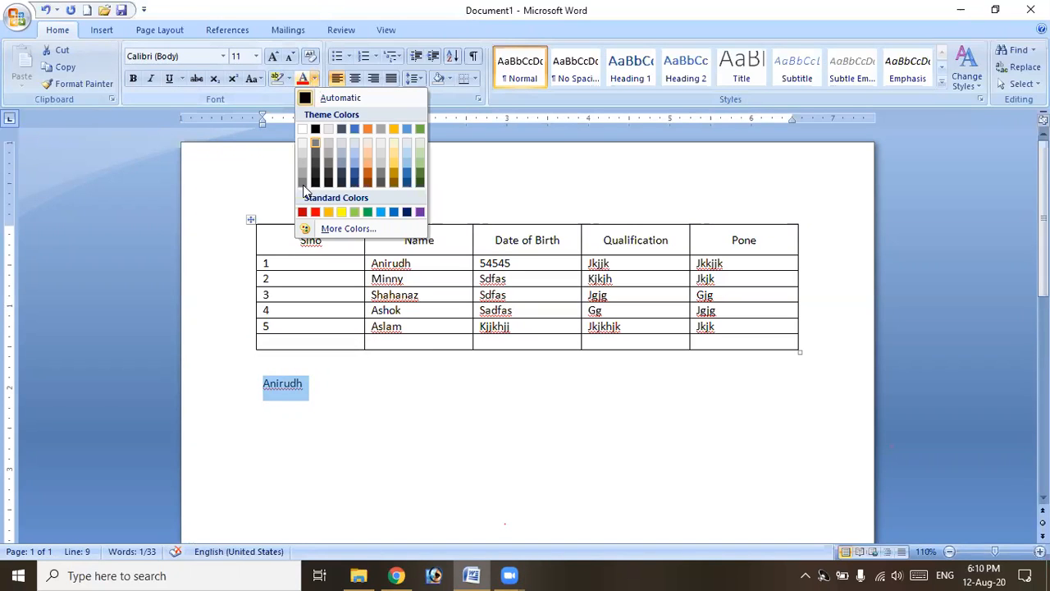
pyautogui.click(311, 210)
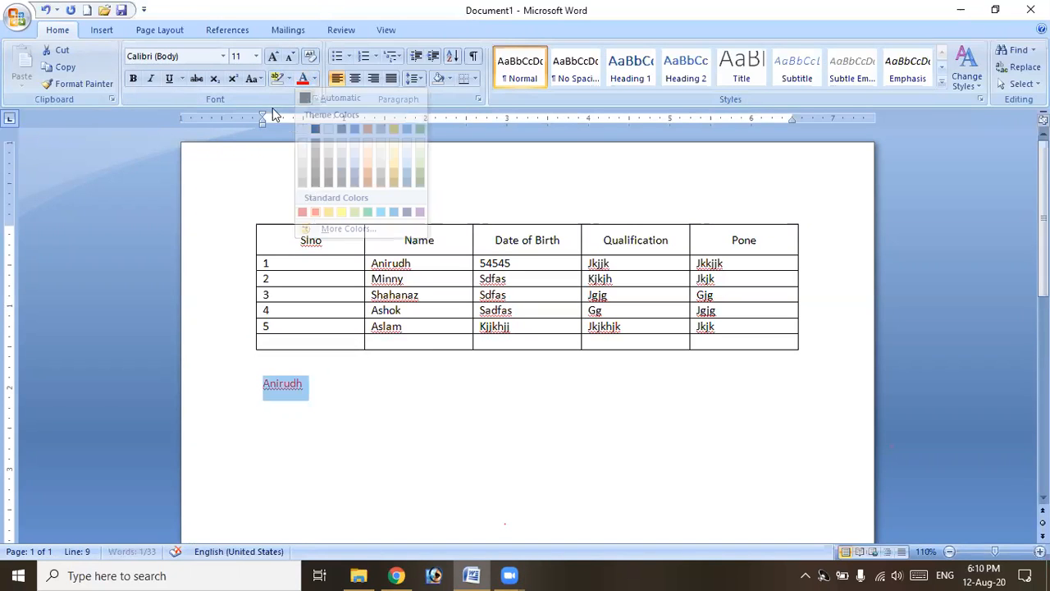
pyautogui.click(223, 56)
pyautogui.click(203, 200)
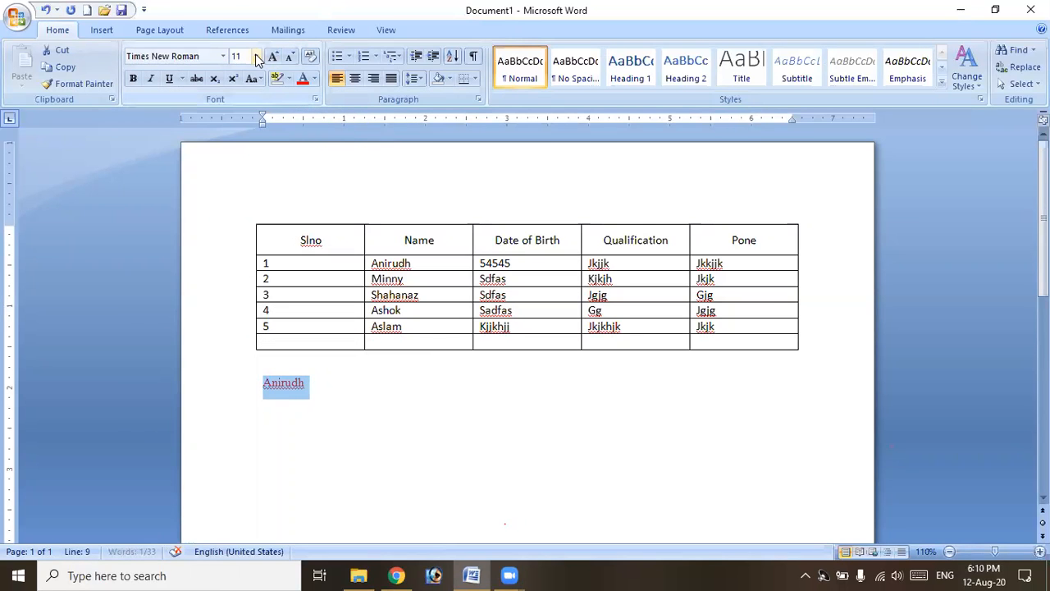
pyautogui.click(256, 56)
pyautogui.click(238, 243)
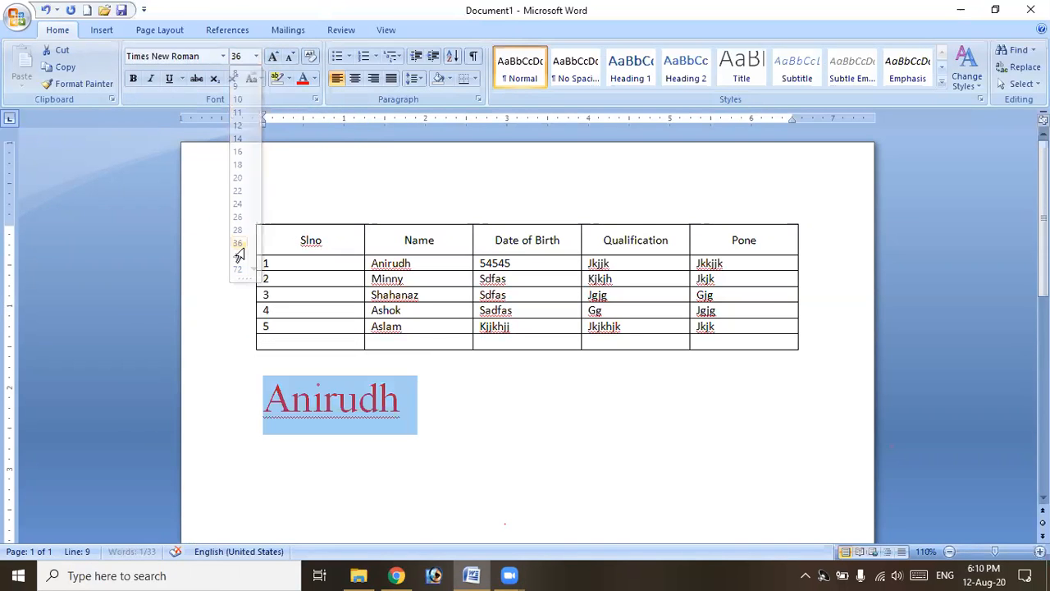
pyautogui.click(133, 78)
pyautogui.click(152, 79)
pyautogui.click(169, 79)
pyautogui.click(402, 420)
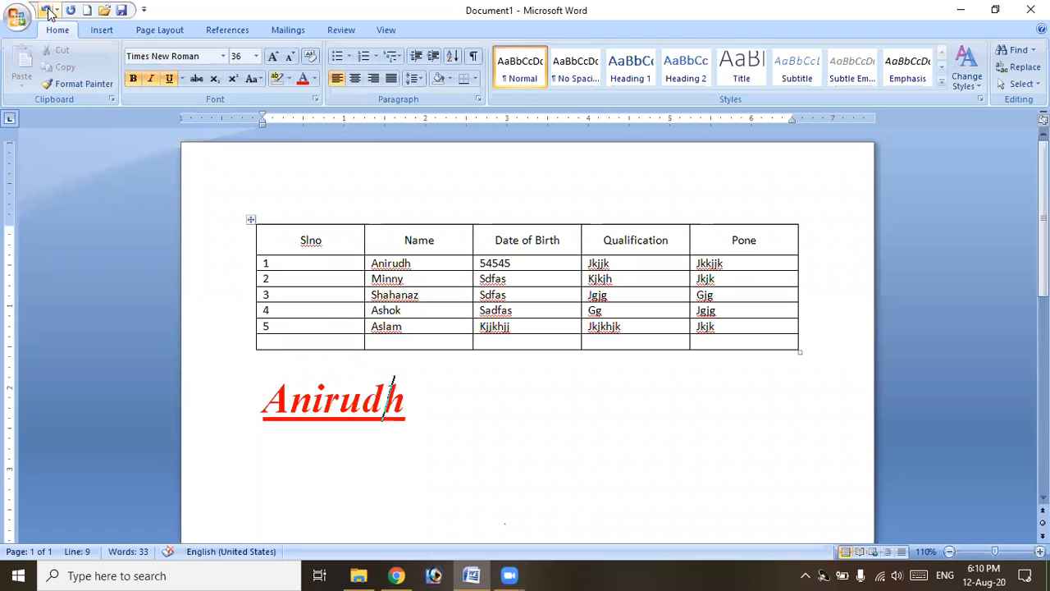
pyautogui.click(47, 10)
pyautogui.click(46, 10)
pyautogui.click(47, 11)
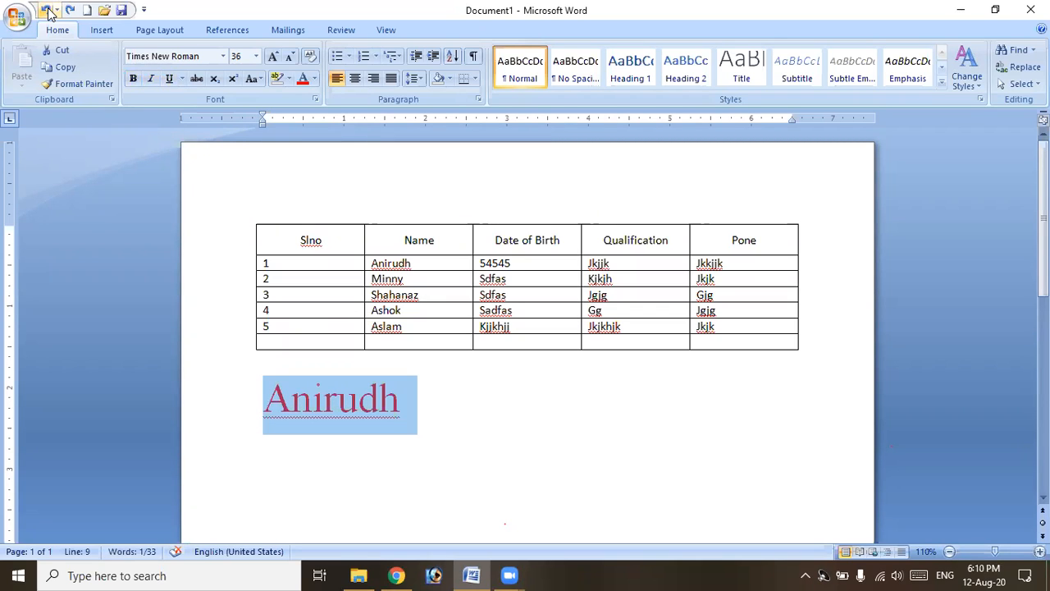
pyautogui.click(46, 11)
pyautogui.click(46, 11)
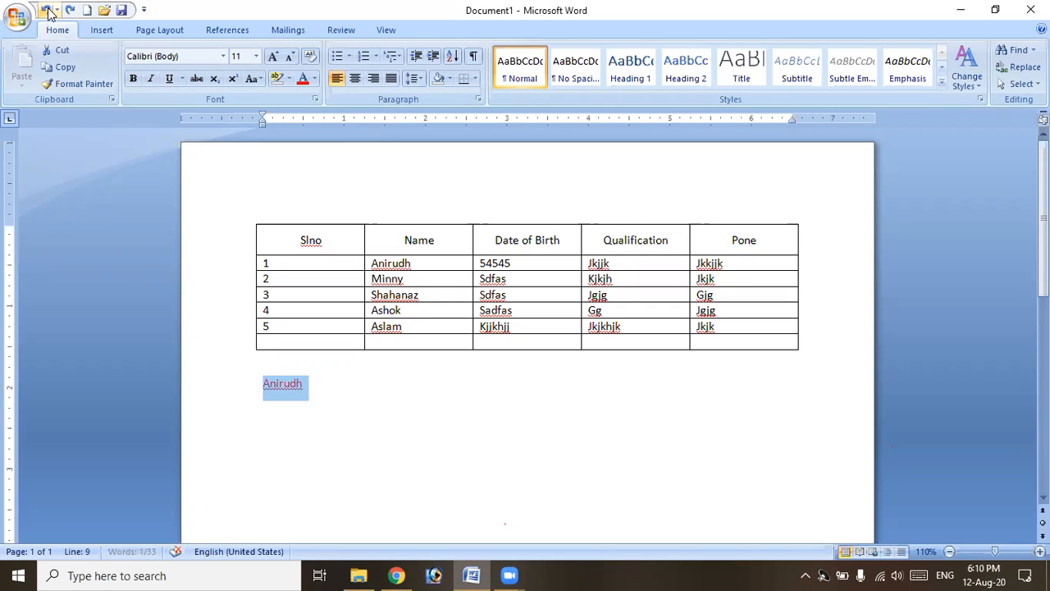
pyautogui.click(47, 10)
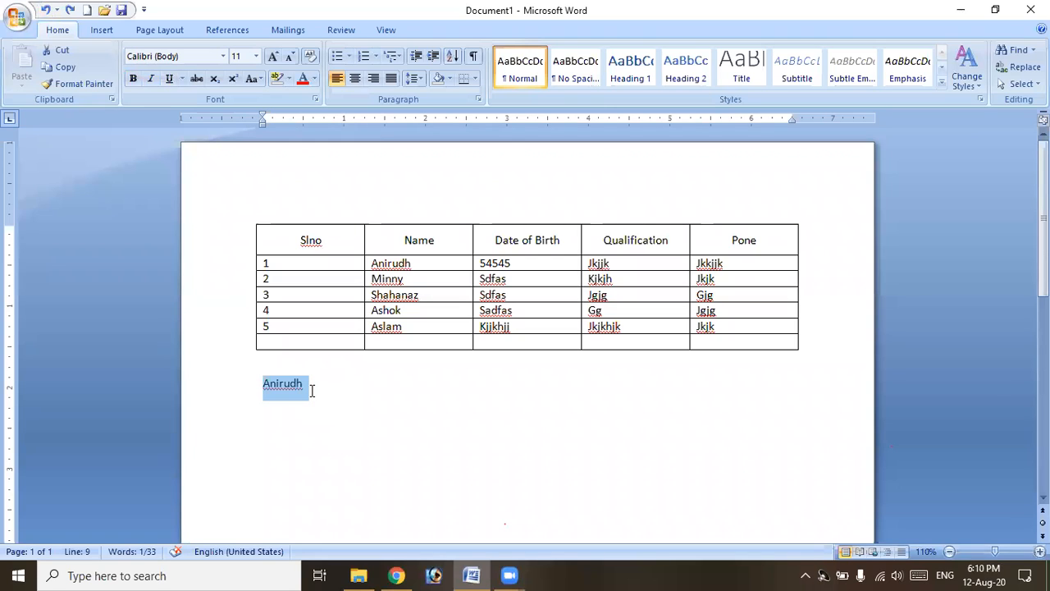
pyautogui.click(70, 10)
pyautogui.click(69, 11)
pyautogui.click(69, 11)
pyautogui.click(70, 10)
pyautogui.click(69, 11)
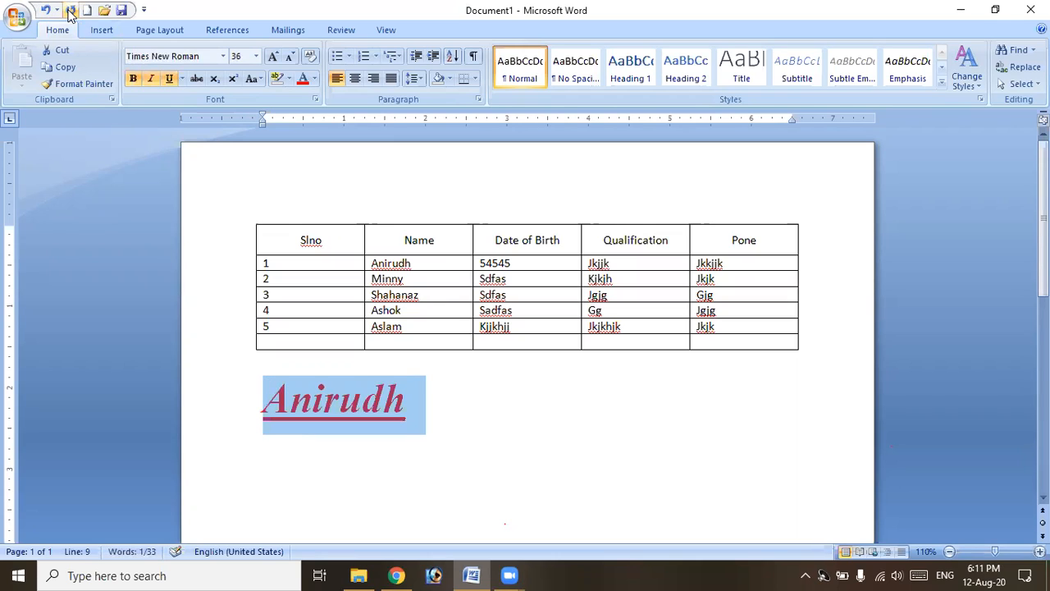
pyautogui.click(69, 11)
pyautogui.moveTo(489, 412); pyautogui.dragTo(258, 392)
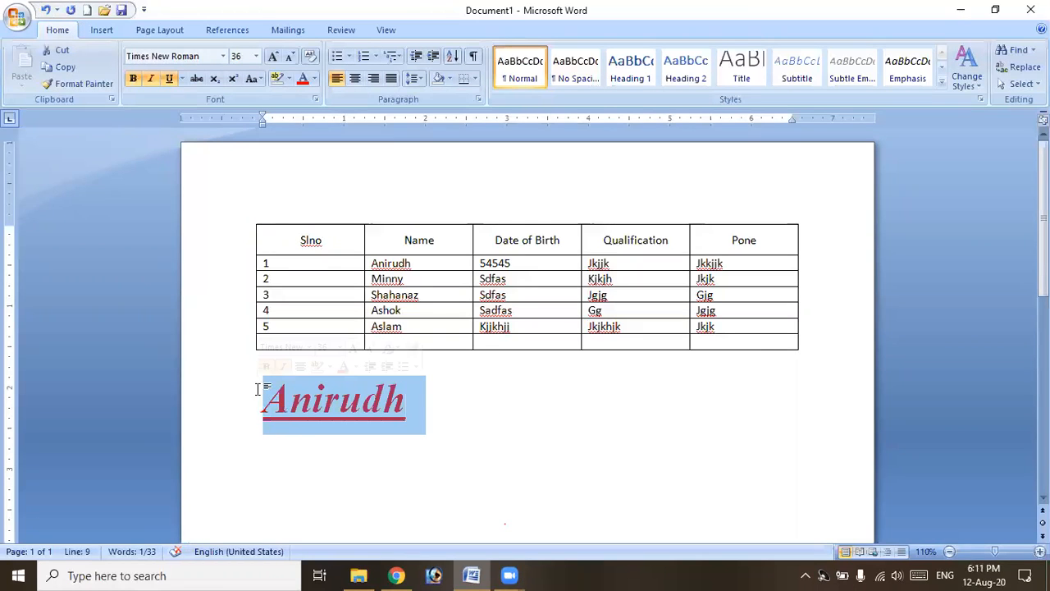
# Replace the name with three sample paragraphs generated by =rand().
pyautogui.press('BackSpace')
pyautogui.press('BackSpace')
pyautogui.write('=')
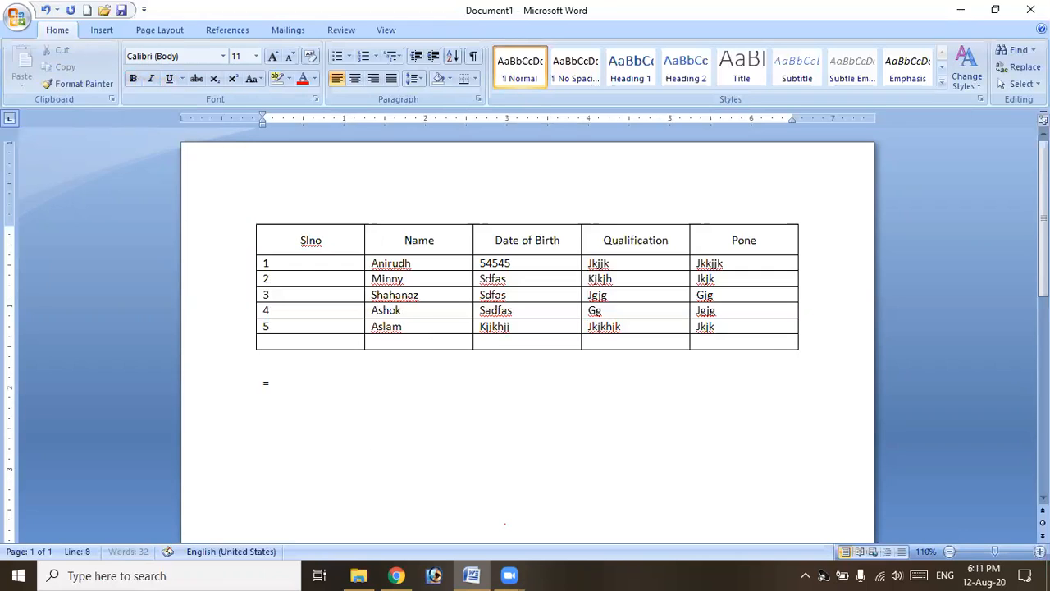
pyautogui.write('rand()')
pyautogui.press('Return')
# Make the first sample paragraph bold and red.
pyautogui.moveTo(252, 290); pyautogui.dragTo(397, 338)
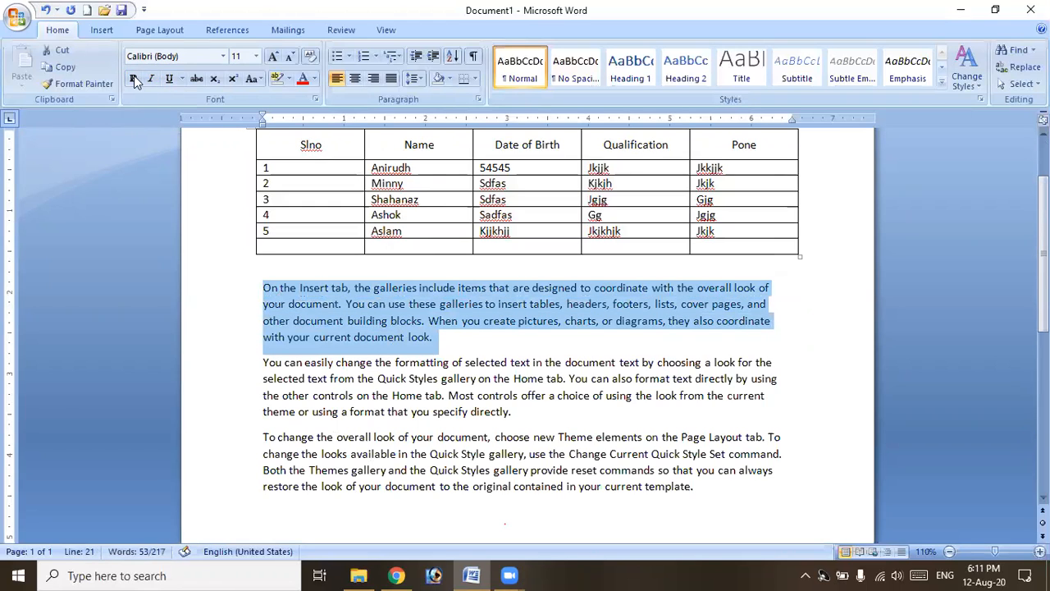
pyautogui.hotkey('ctrl', 'b')
pyautogui.click(438, 338)
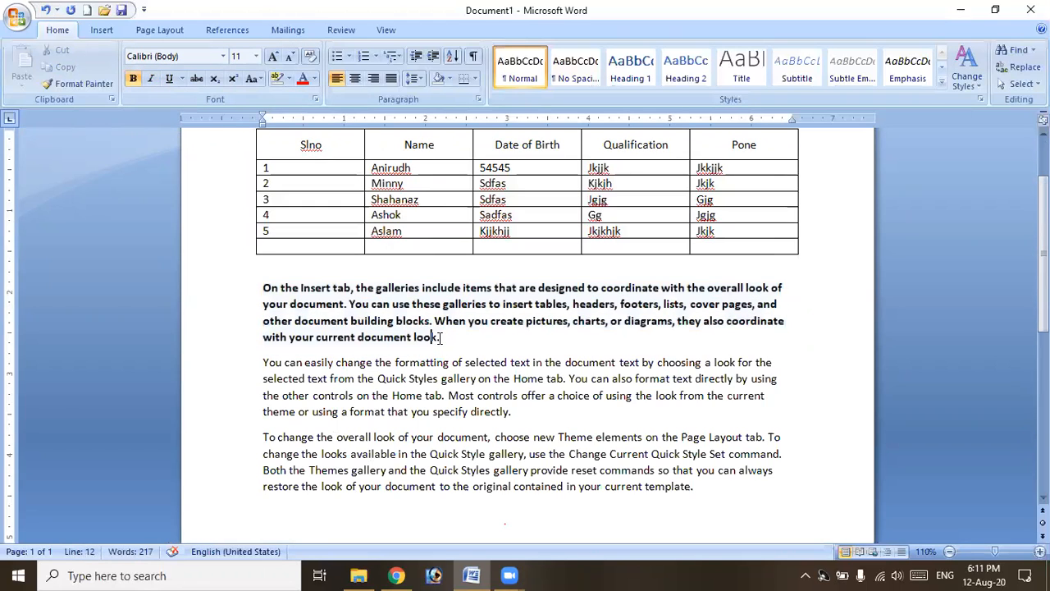
pyautogui.moveTo(442, 336); pyautogui.dragTo(258, 287)
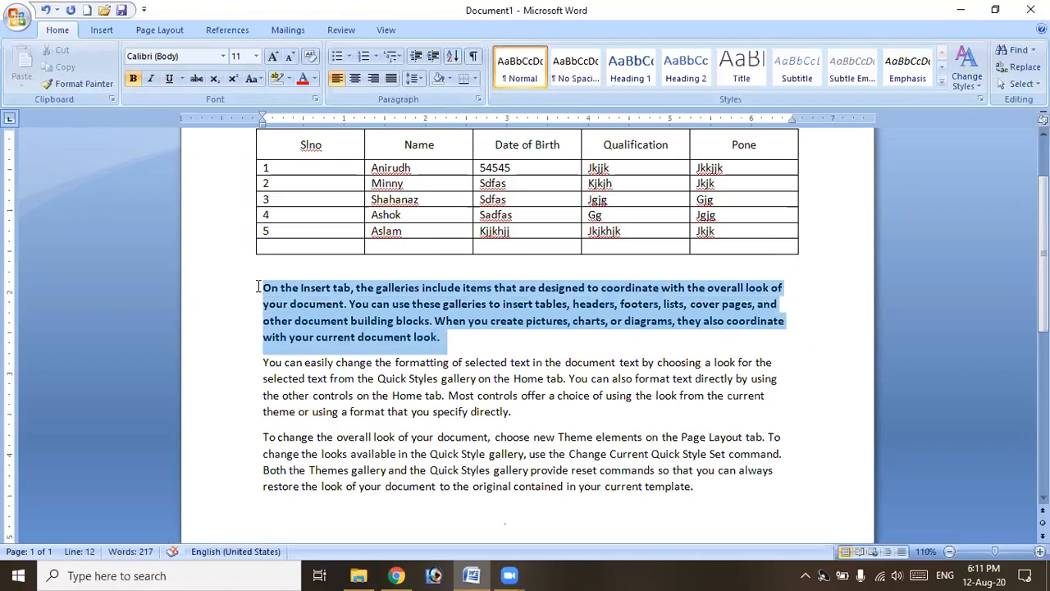
pyautogui.click(303, 79)
pyautogui.click(327, 304)
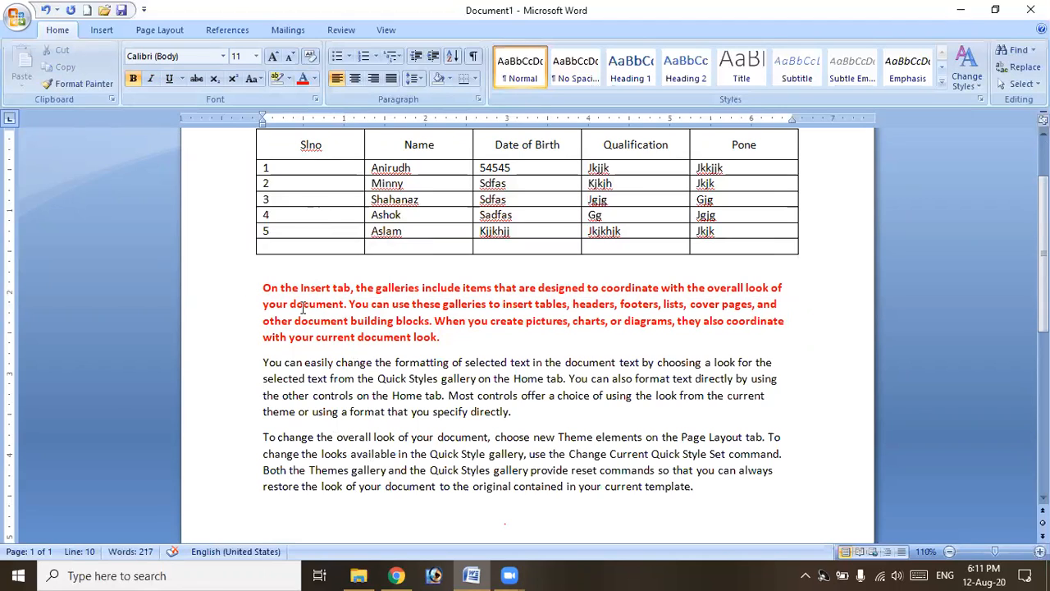
pyautogui.moveTo(263, 287); pyautogui.dragTo(394, 321)
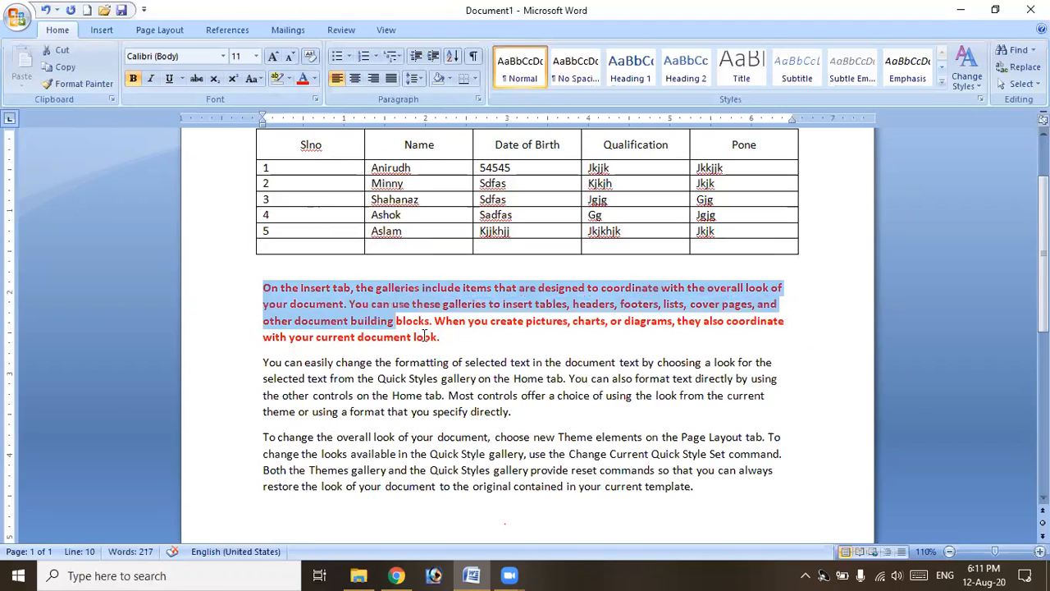
pyautogui.click(433, 337)
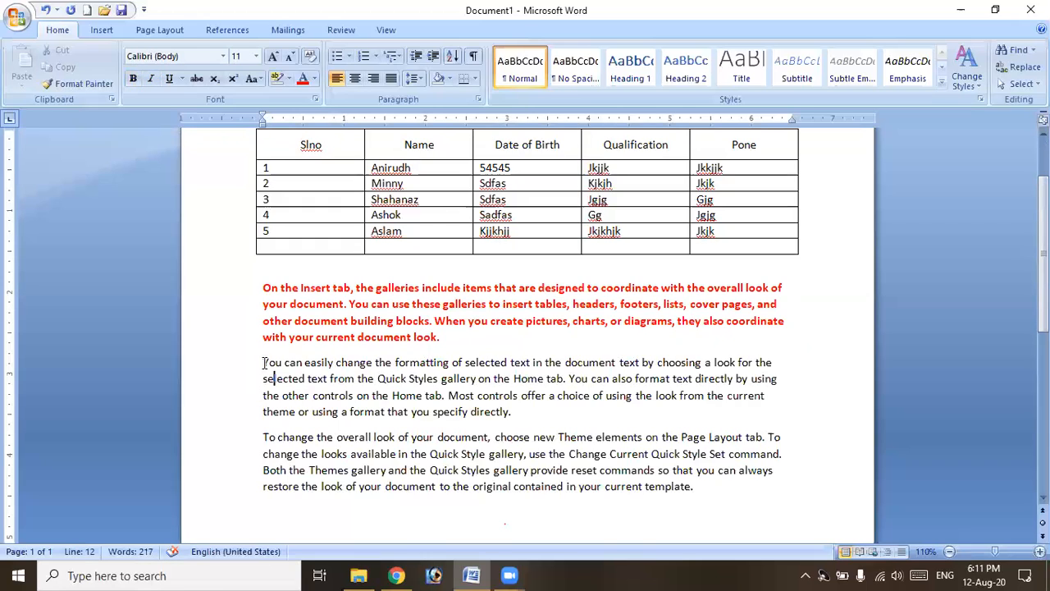
# Repeat the red font colour on the second paragraph and cut 'You can' from the first.
pyautogui.moveTo(264, 361); pyautogui.dragTo(500, 411)
pyautogui.click(435, 395)
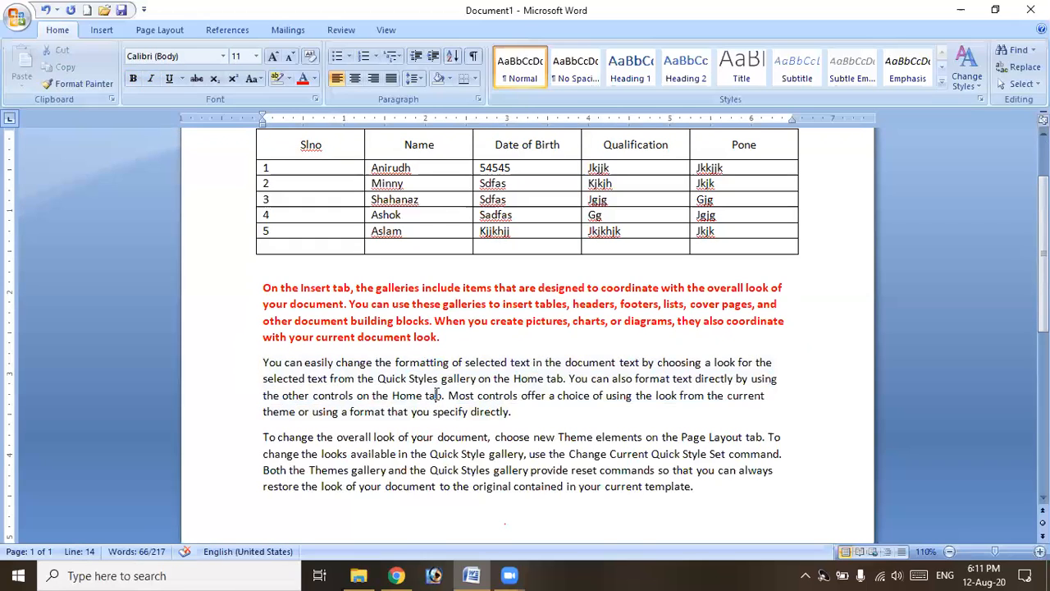
pyautogui.moveTo(262, 362); pyautogui.dragTo(583, 415)
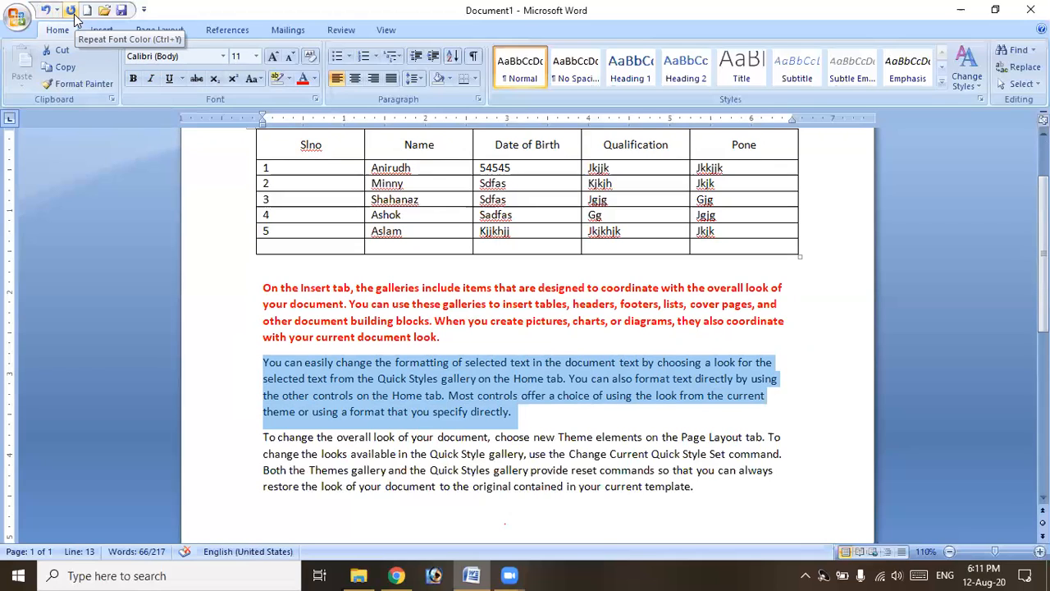
pyautogui.click(71, 10)
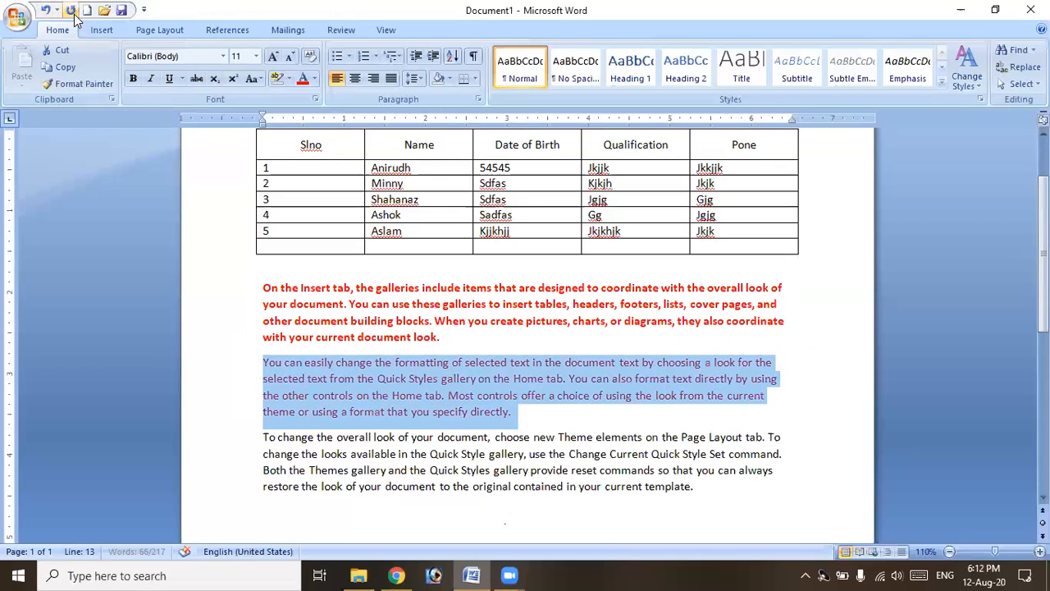
pyautogui.click(391, 322)
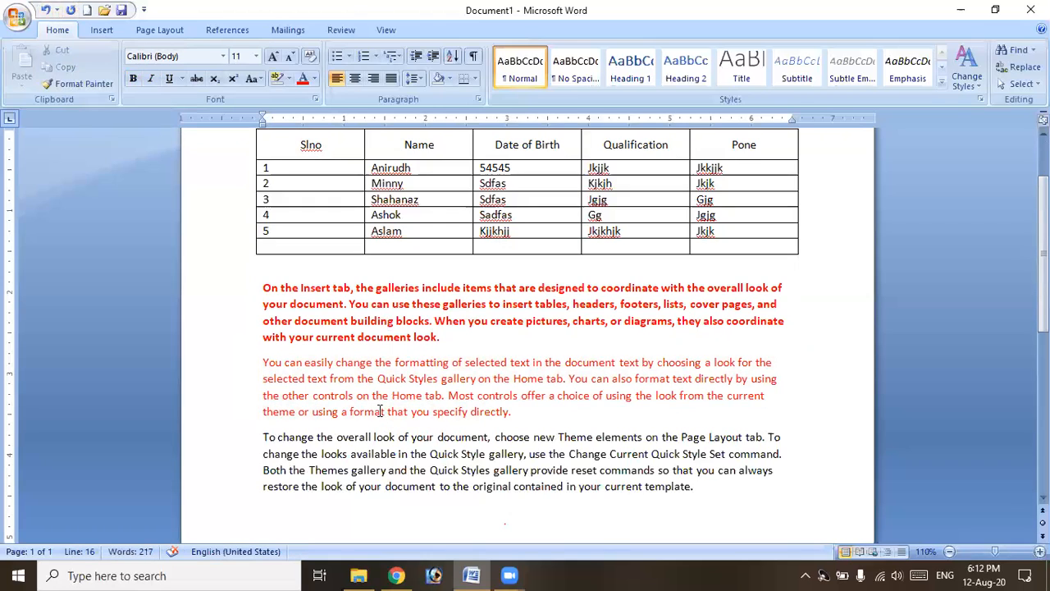
pyautogui.moveTo(384, 304); pyautogui.dragTo(350, 304)
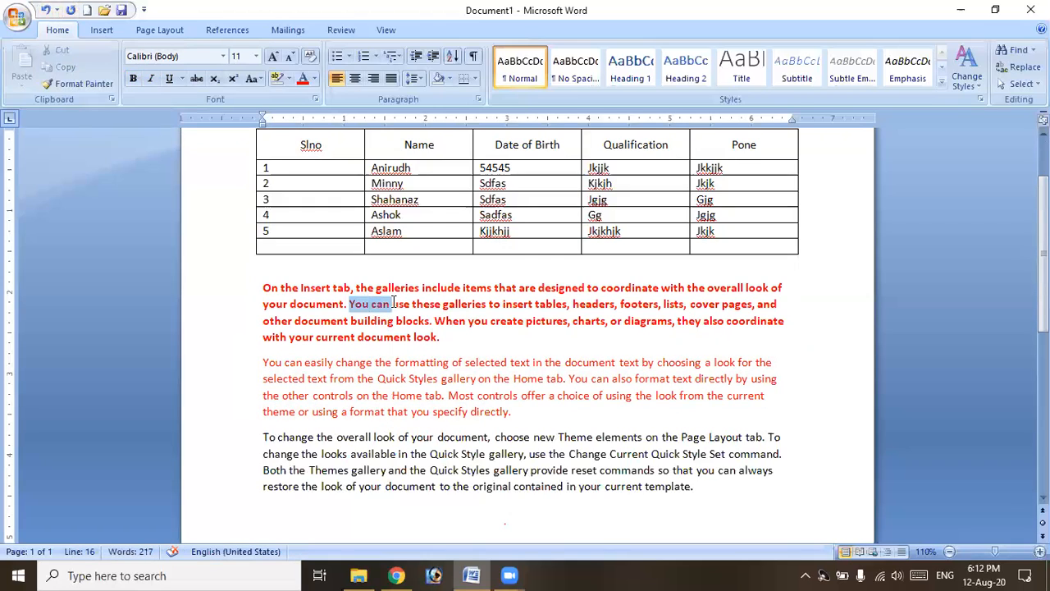
pyautogui.press('Delete')
# Delete the second red paragraph and the remaining paragraphs below the student table.
pyautogui.moveTo(262, 362); pyautogui.dragTo(517, 413)
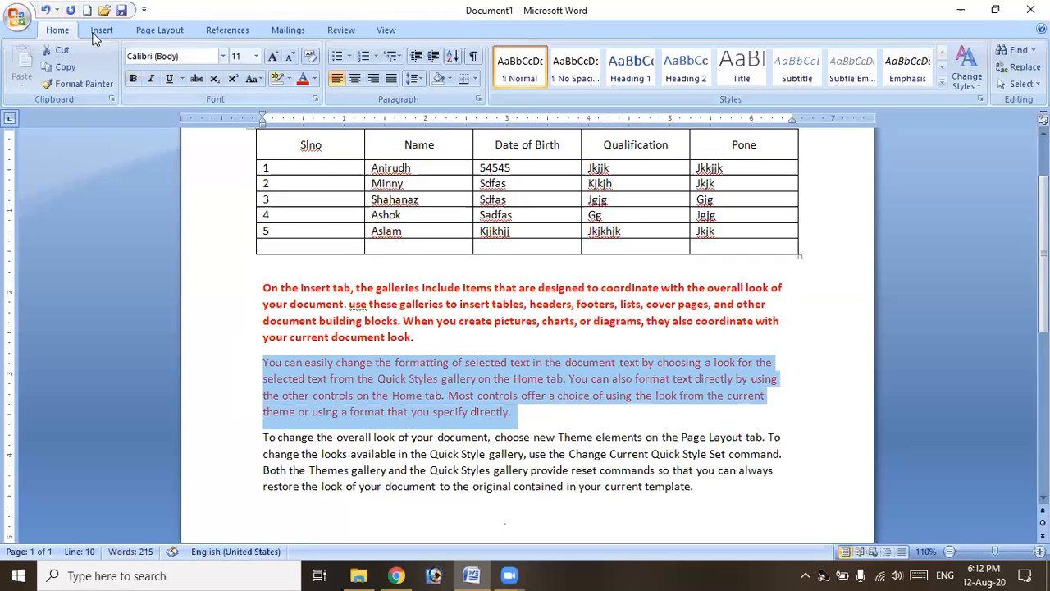
pyautogui.press('Delete')
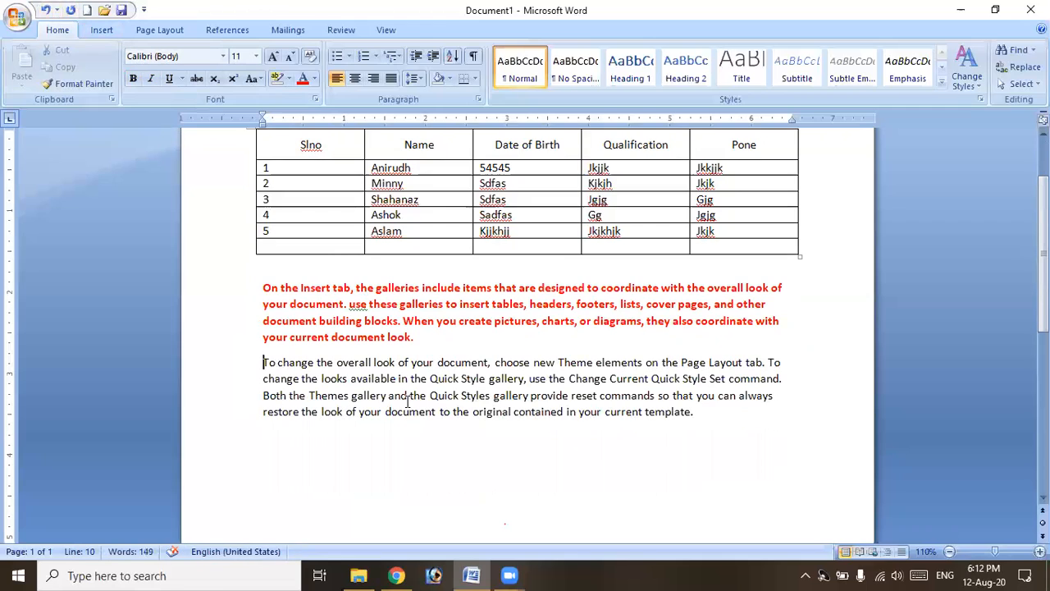
pyautogui.scroll(1, 426, 414)
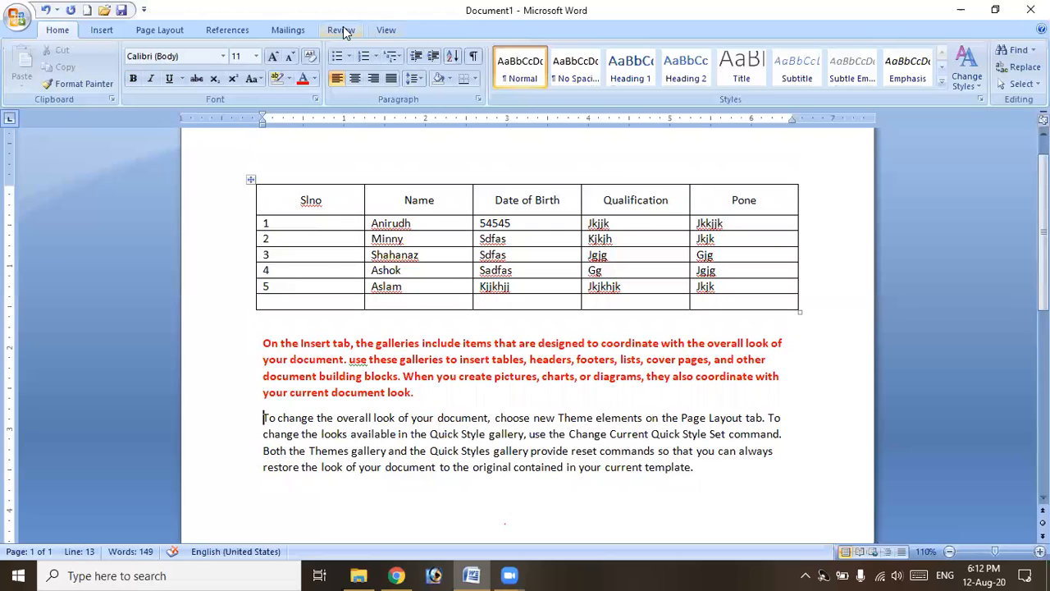
pyautogui.click(404, 200)
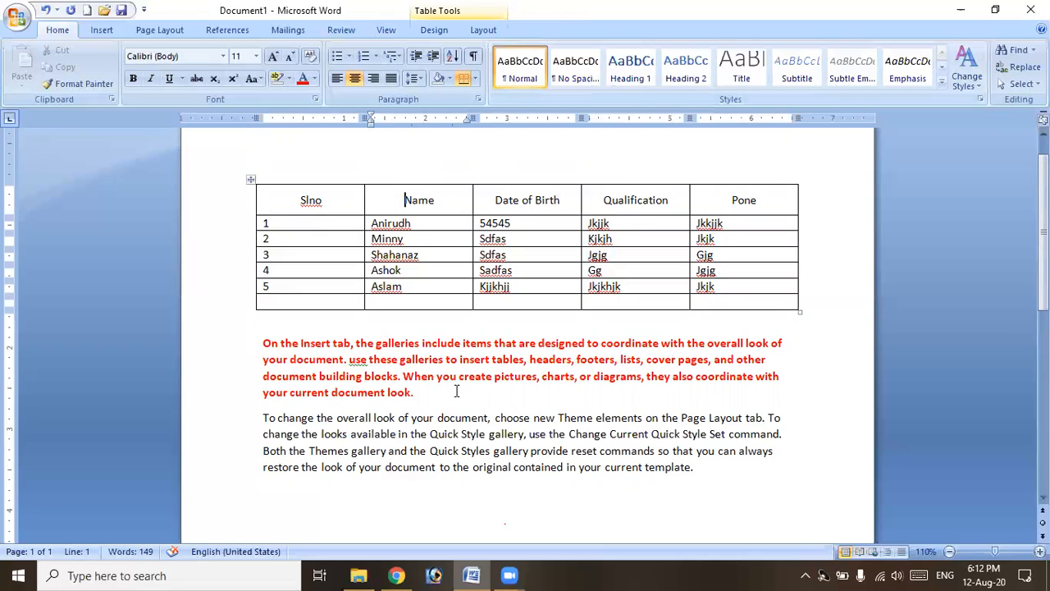
pyautogui.moveTo(246, 343); pyautogui.dragTo(758, 467)
pyautogui.press('Delete')
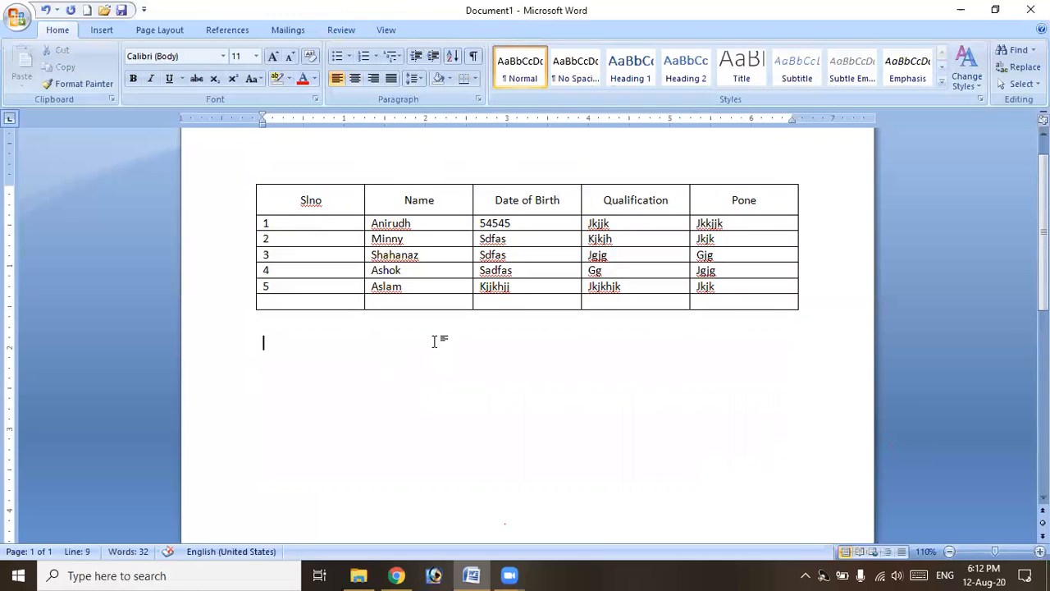
pyautogui.scroll(1, 447, 328)
pyautogui.click(424, 311)
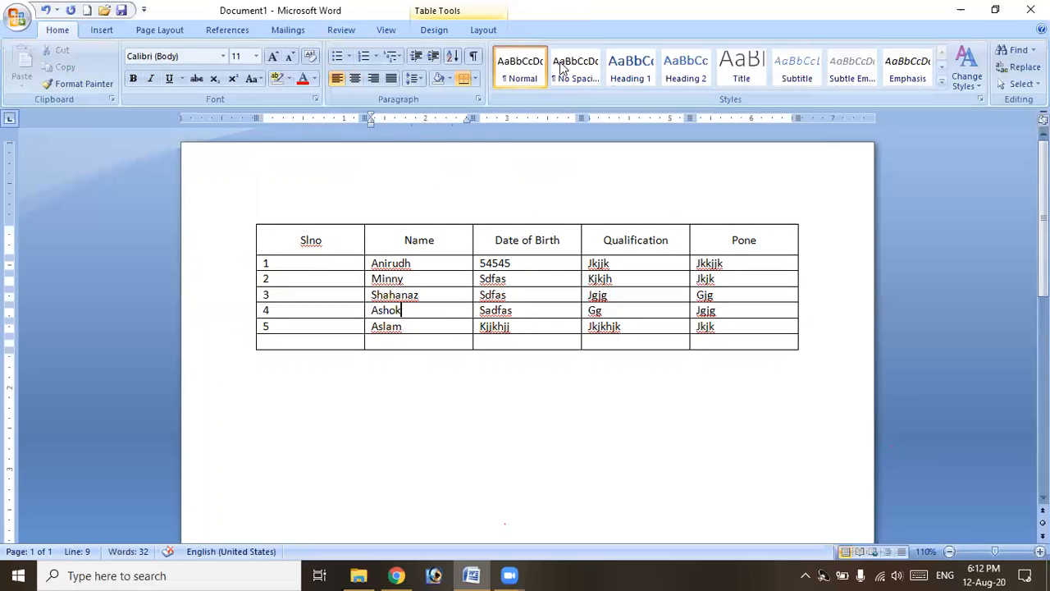
pyautogui.click(483, 29)
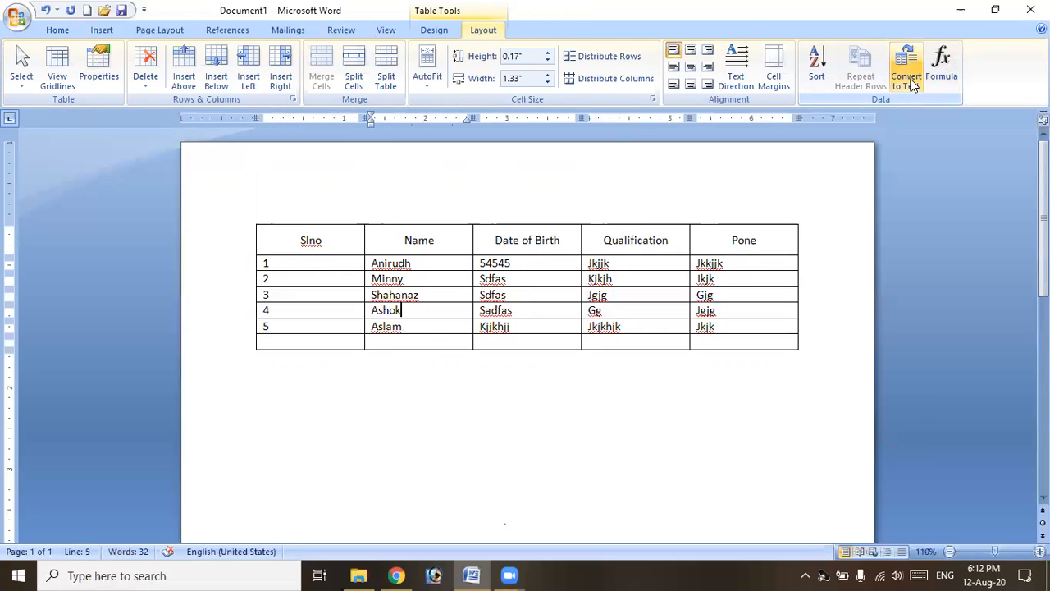
# Type 'Slno,Name,Address,Ph' and the first comma-separated student record below the table.
pyautogui.click(409, 417)
pyautogui.write('Slno')
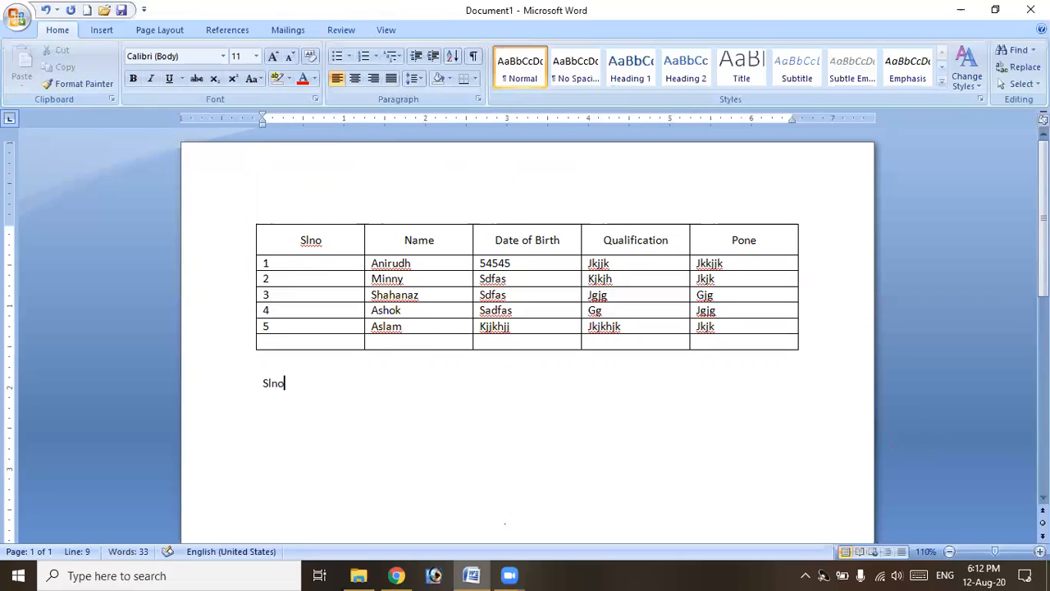
pyautogui.write(',Name,Address,P')
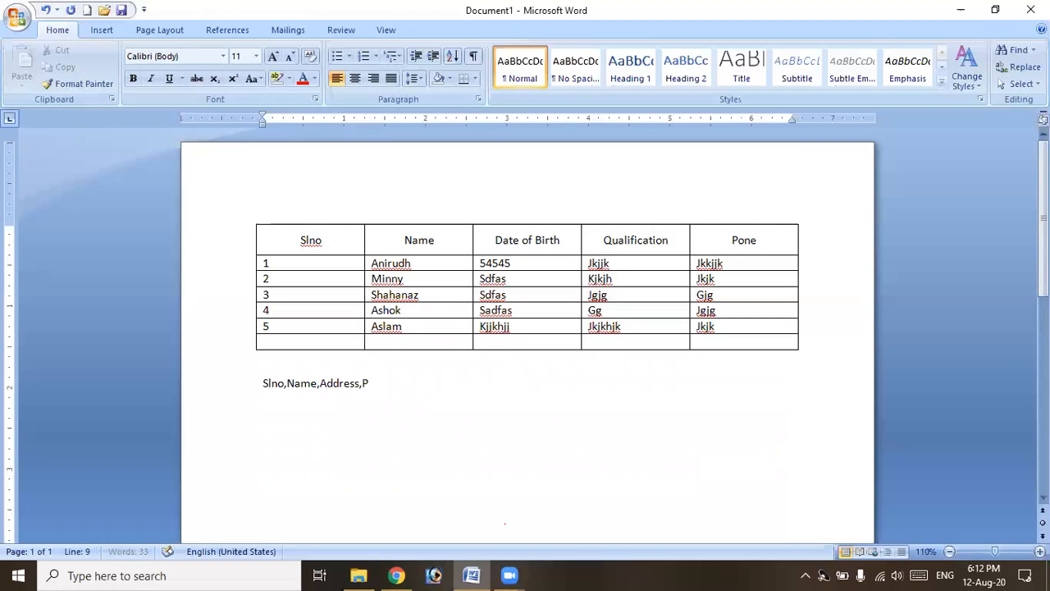
pyautogui.write('h')
pyautogui.press('Return')
pyautogui.write('1')
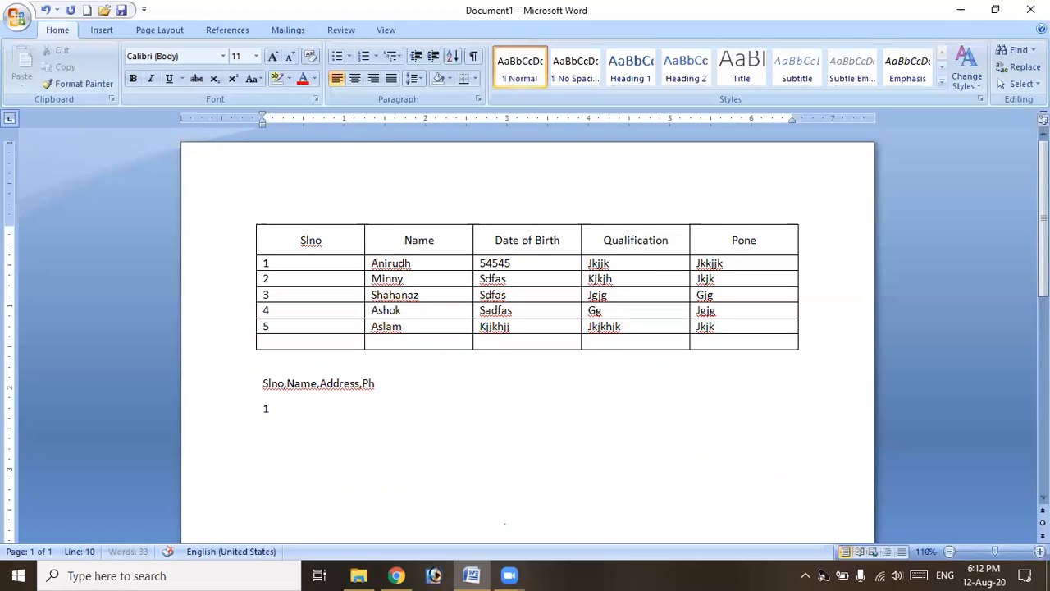
pyautogui.write(',Siy')
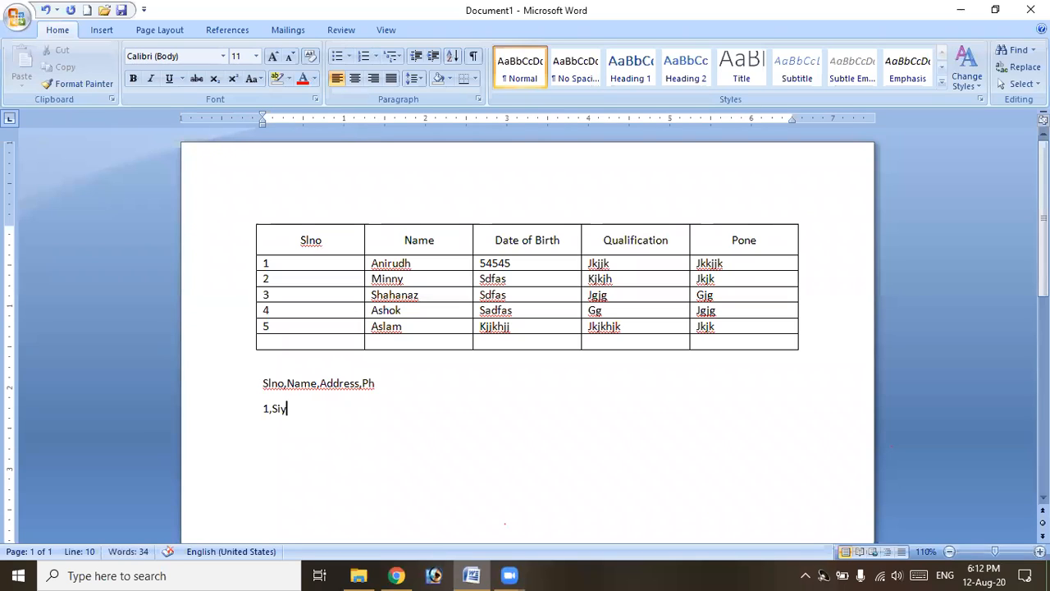
pyautogui.write('h')
pyautogui.press('BackSpace')
pyautogui.press('BackSpace')
pyautogui.press('BackSpace')
pyautogui.write('hiva')
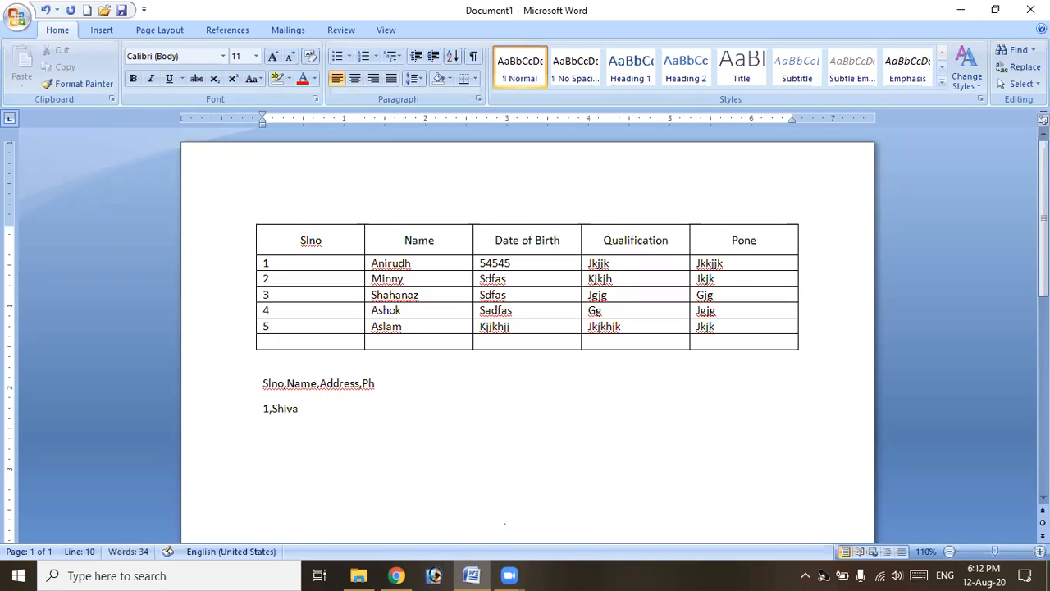
pyautogui.write(',atp,8787878')
# Add the second and third student records and remove the stray trailing comma.
pyautogui.press('Return')
pyautogui.write('2,')
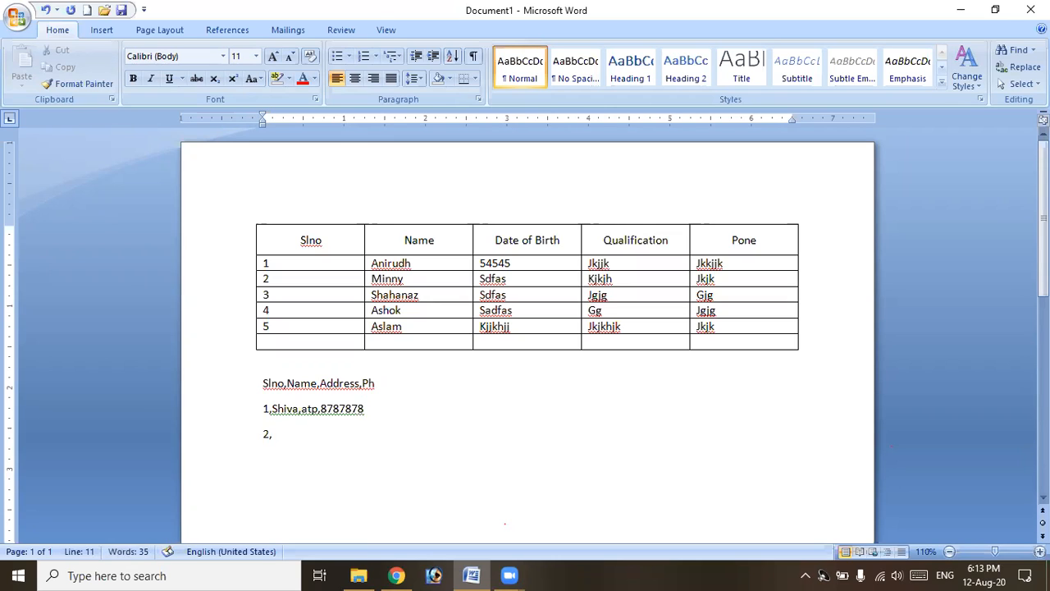
pyautogui.write('raju,atp,878788,')
pyautogui.press('Return')
pyautogui.write('3,omkar,atp,990898')
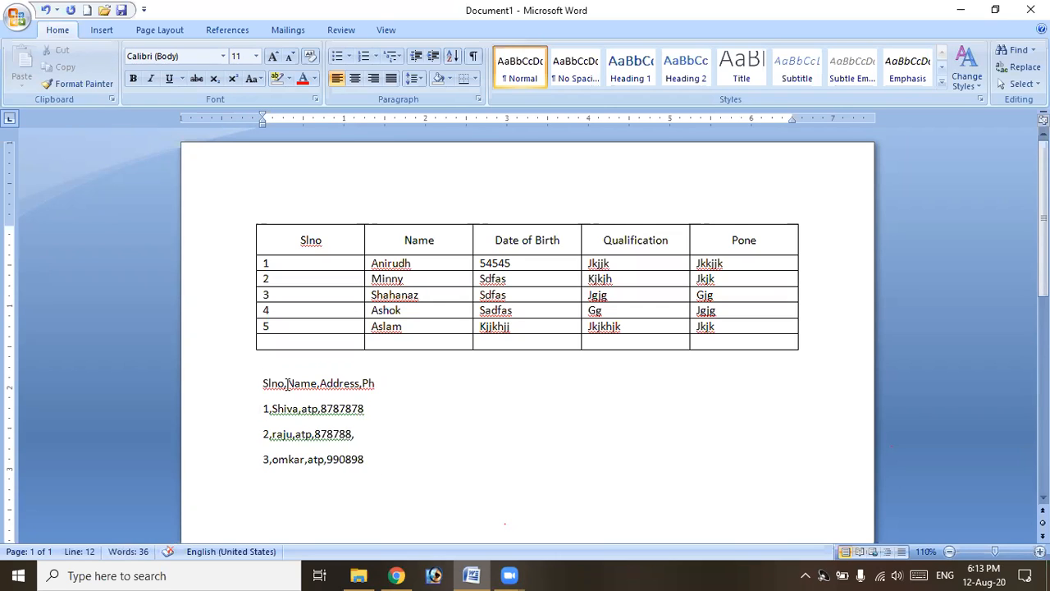
pyautogui.click(316, 383)
pyautogui.click(357, 436)
pyautogui.press('BackSpace')
pyautogui.moveTo(260, 383); pyautogui.dragTo(383, 457)
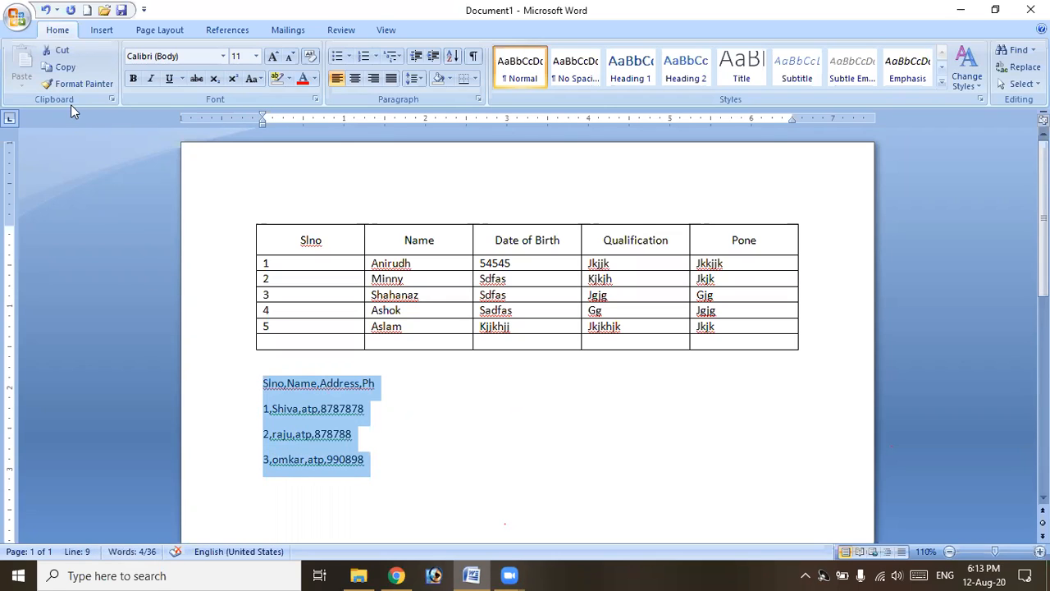
# Convert the four selected lines into a 4-column table separated at commas.
pyautogui.click(101, 30)
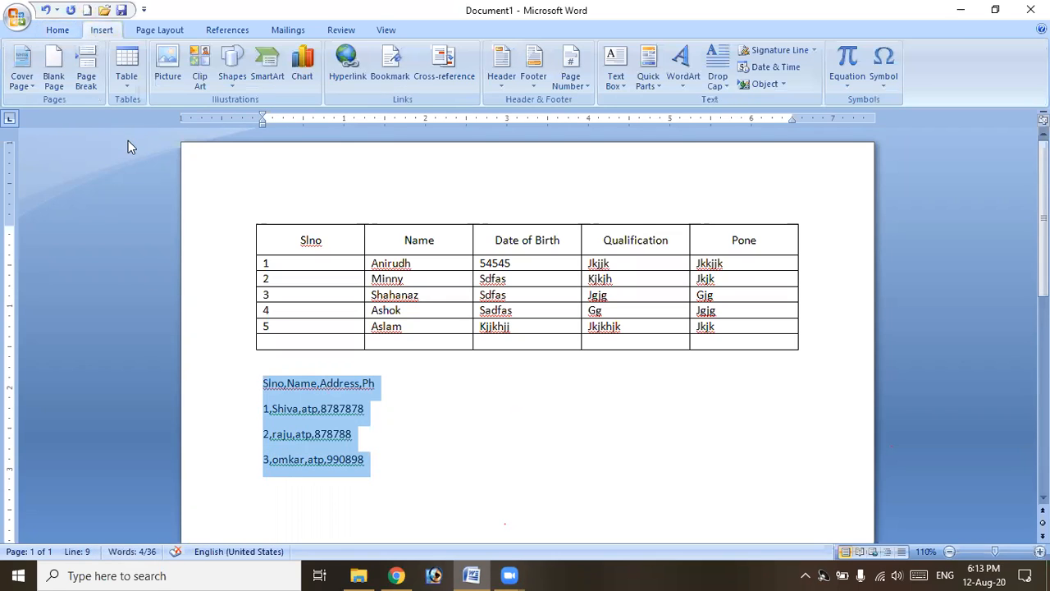
pyautogui.click(123, 88)
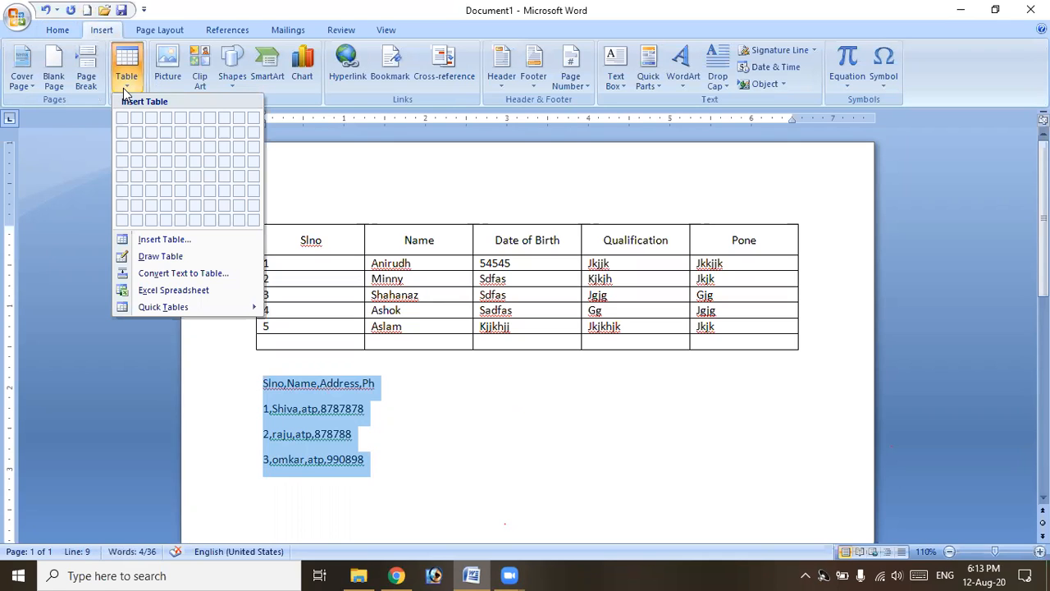
pyautogui.click(196, 276)
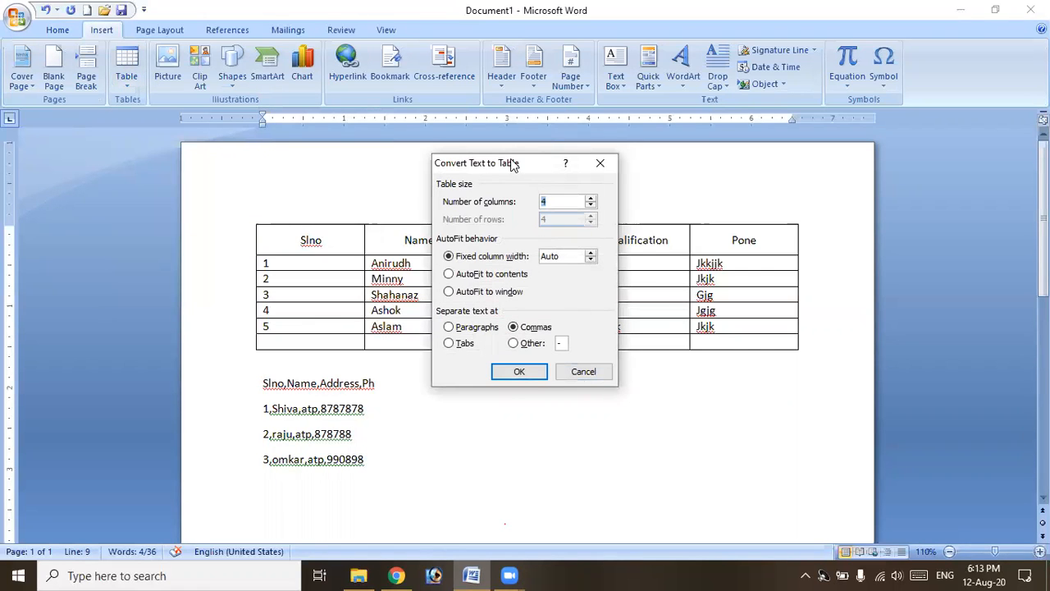
pyautogui.moveTo(512, 164); pyautogui.dragTo(551, 278)
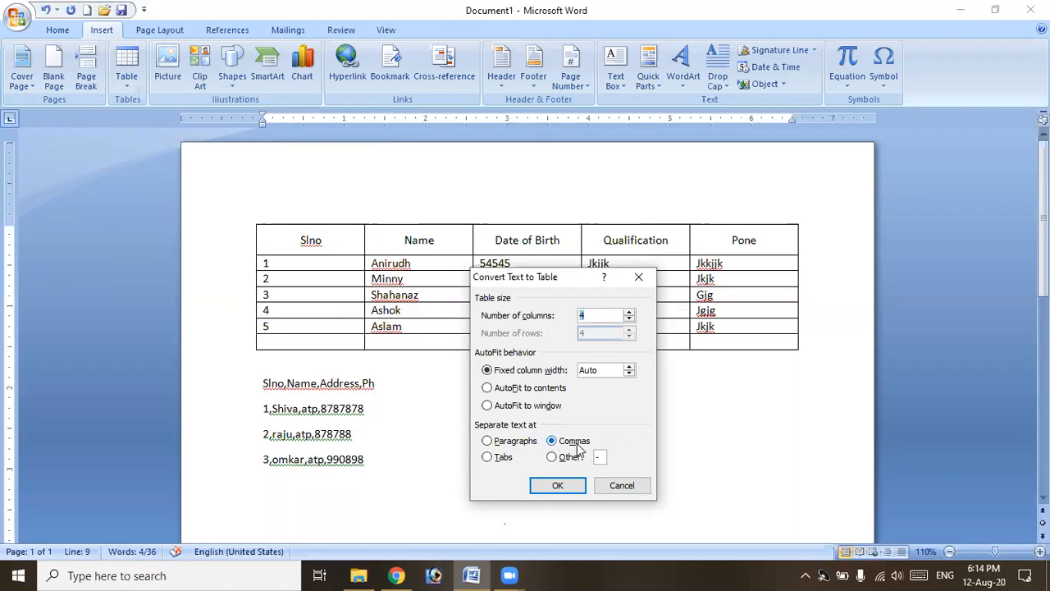
pyautogui.click(557, 487)
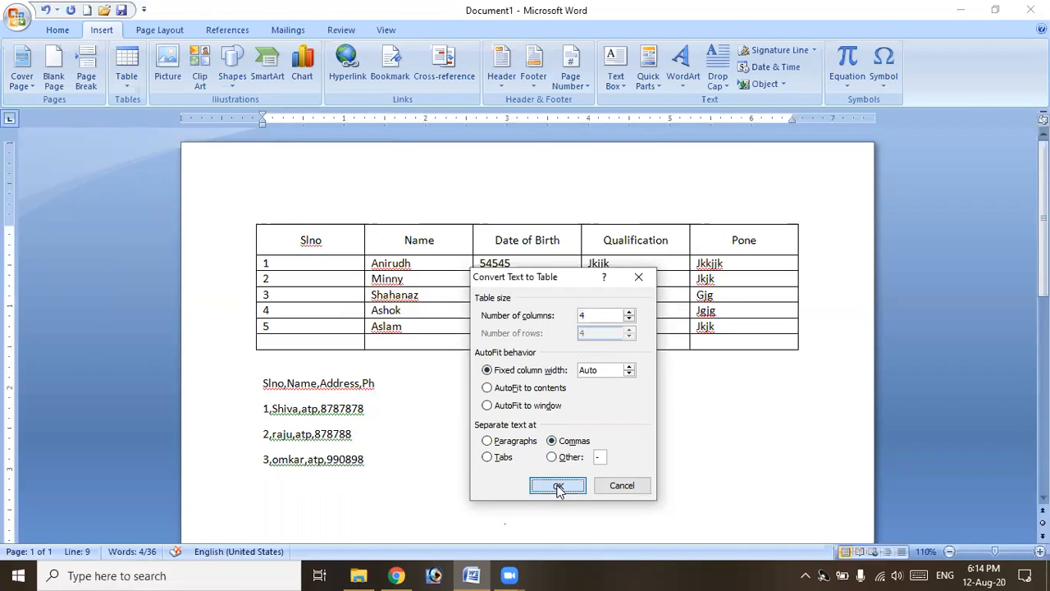
pyautogui.click(562, 418)
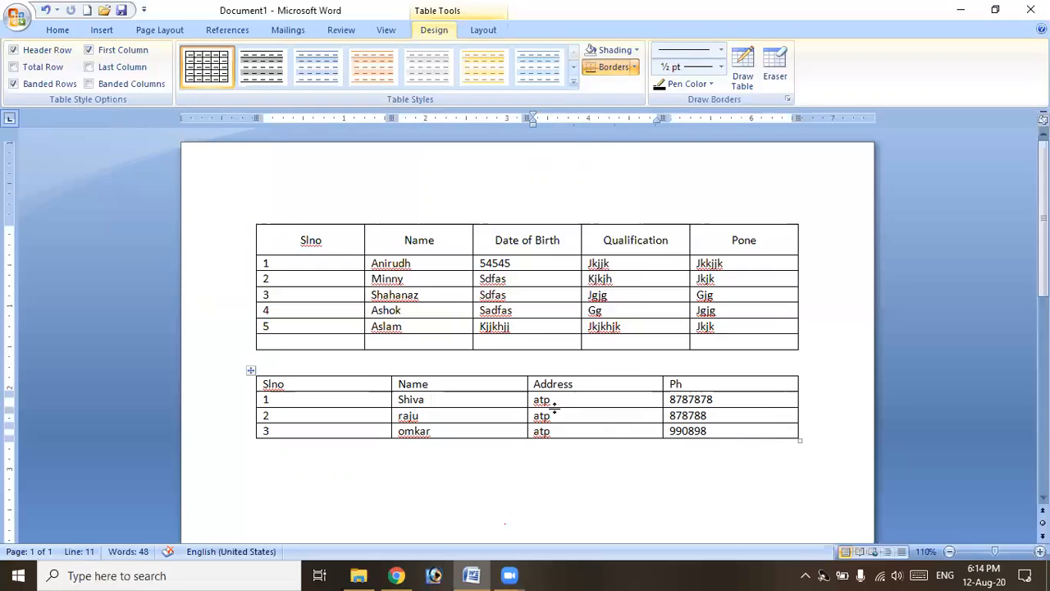
pyautogui.click(250, 373)
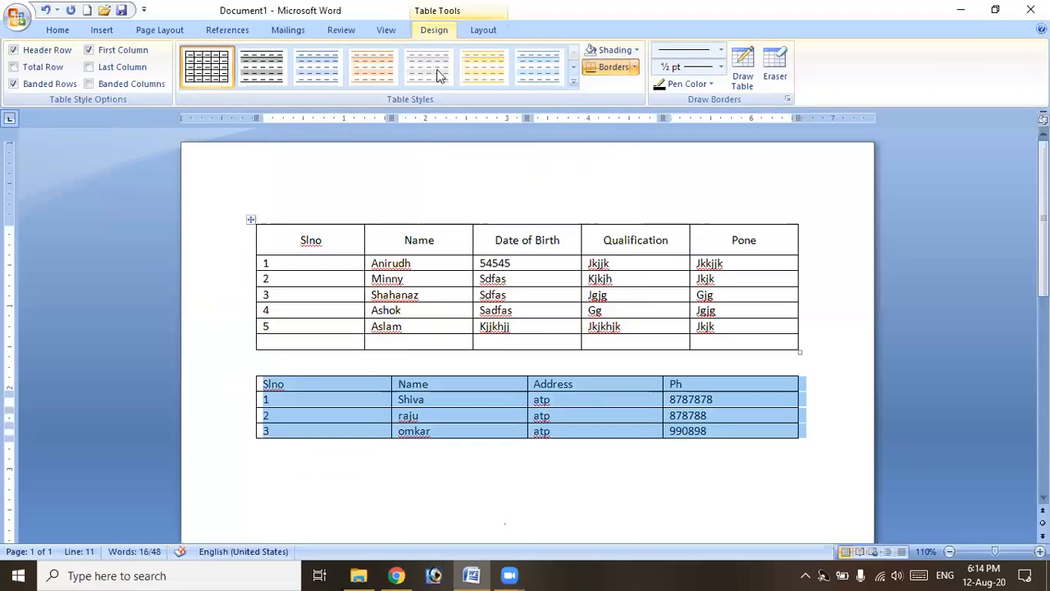
pyautogui.click(464, 31)
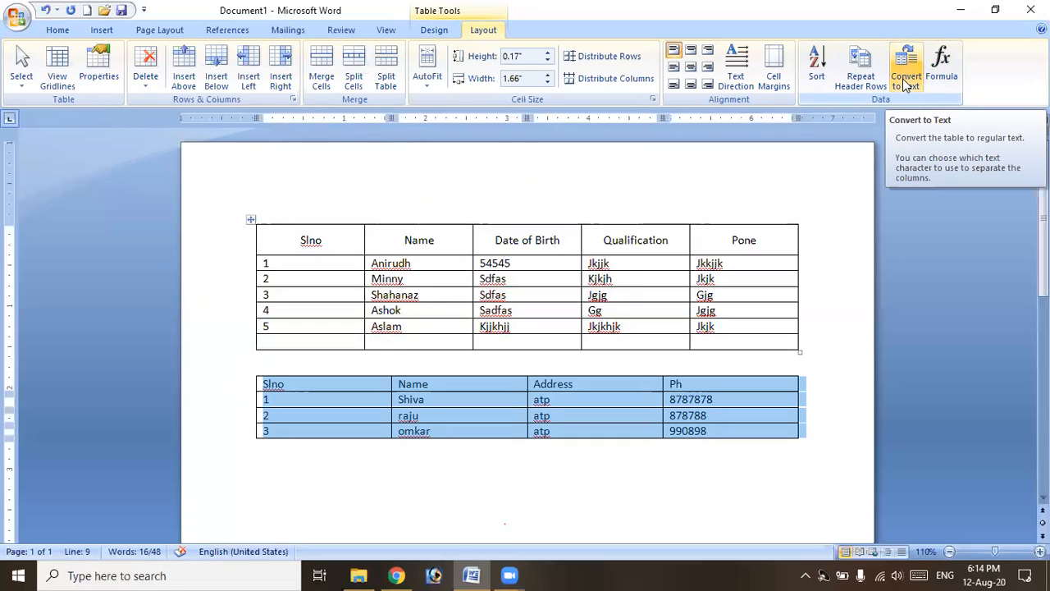
pyautogui.click(905, 82)
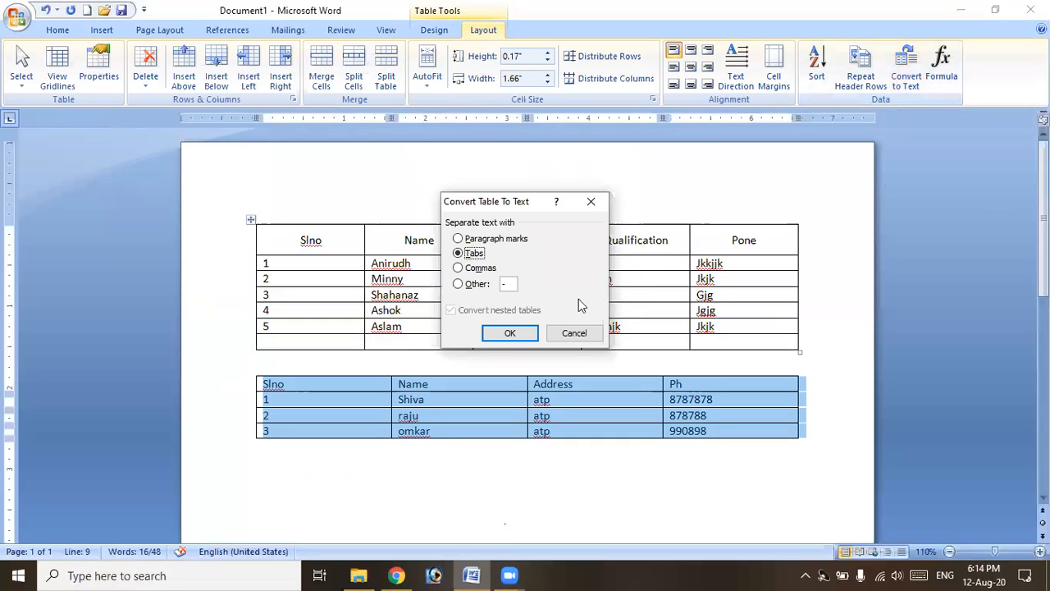
pyautogui.click(480, 241)
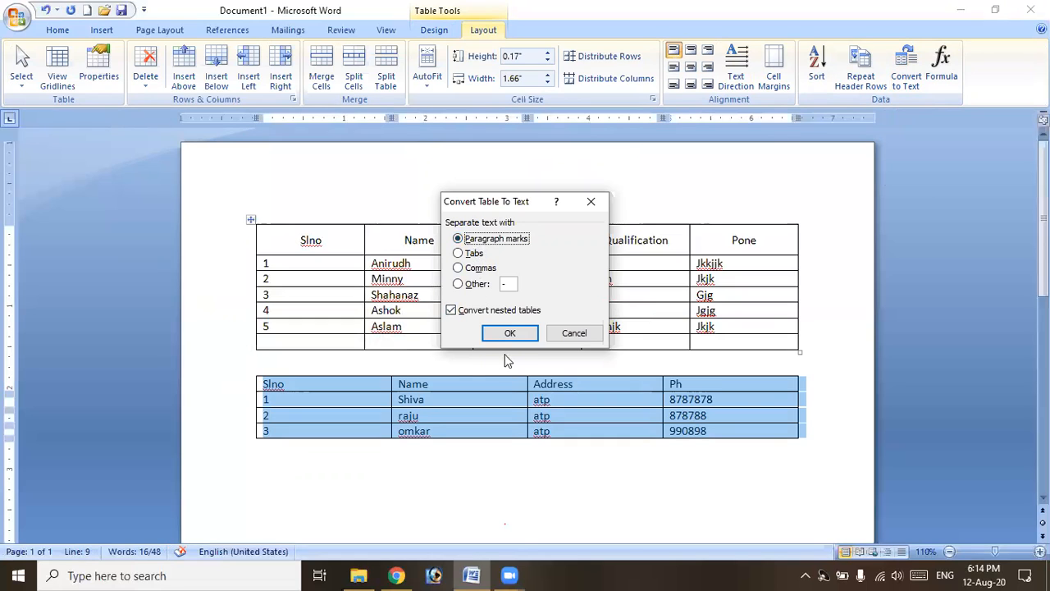
pyautogui.click(507, 332)
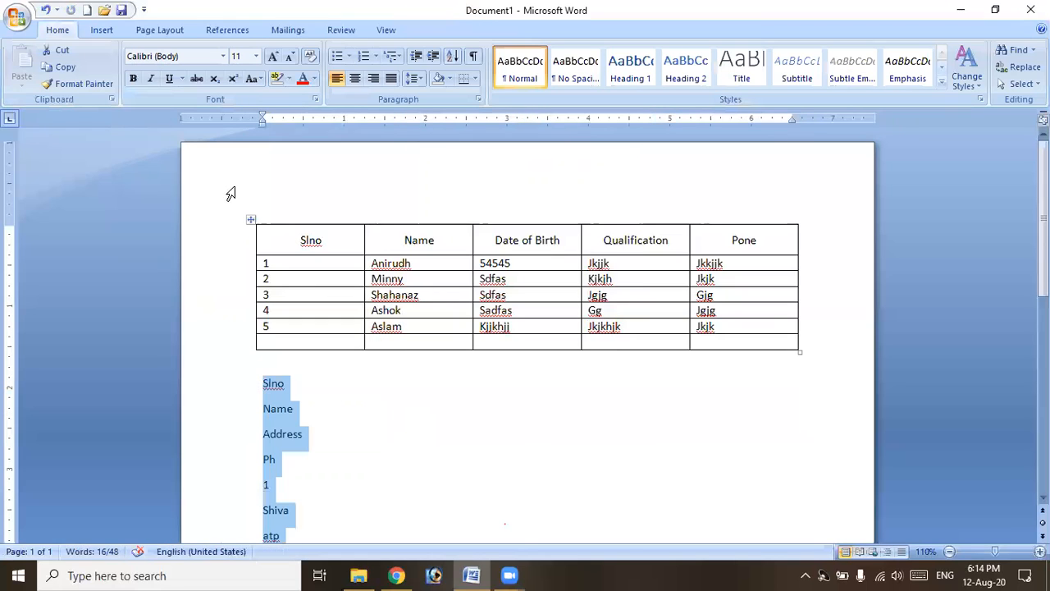
pyautogui.click(44, 11)
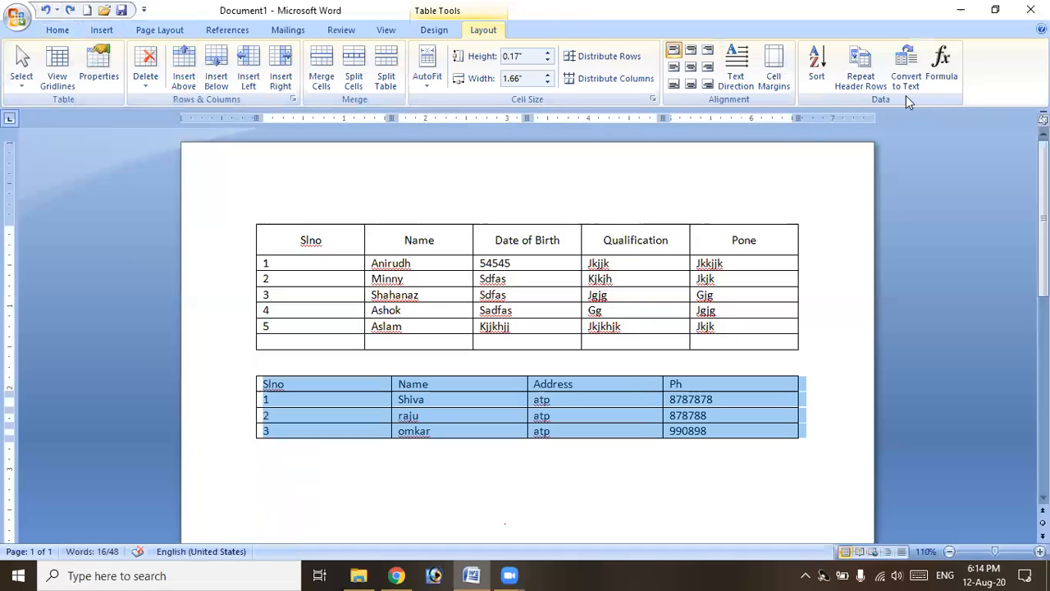
# Try converting the lower table to tab- then comma-separated text, undoing each attempt.
pyautogui.click(907, 69)
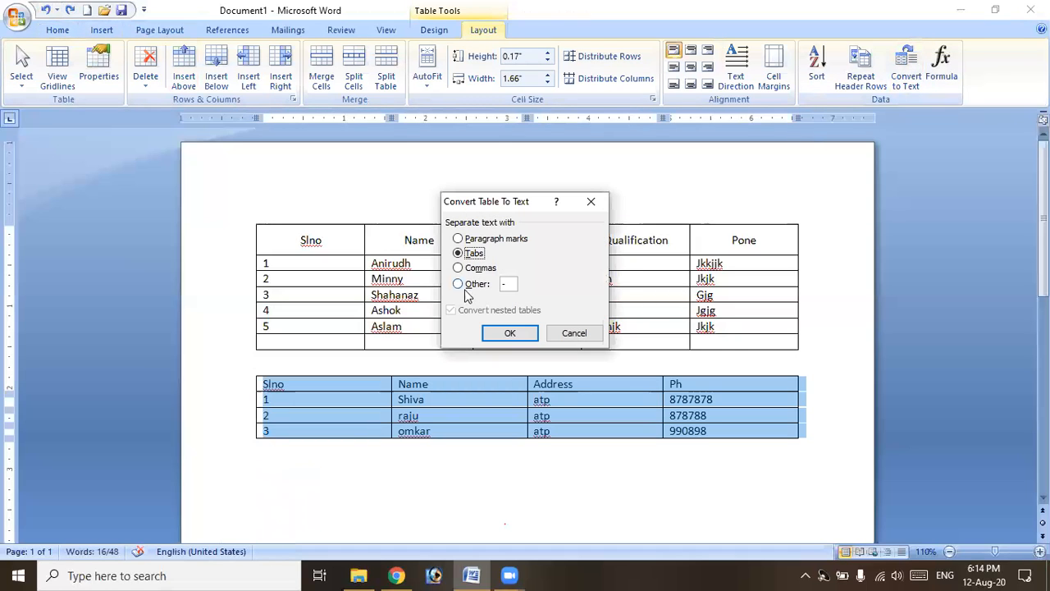
pyautogui.click(508, 334)
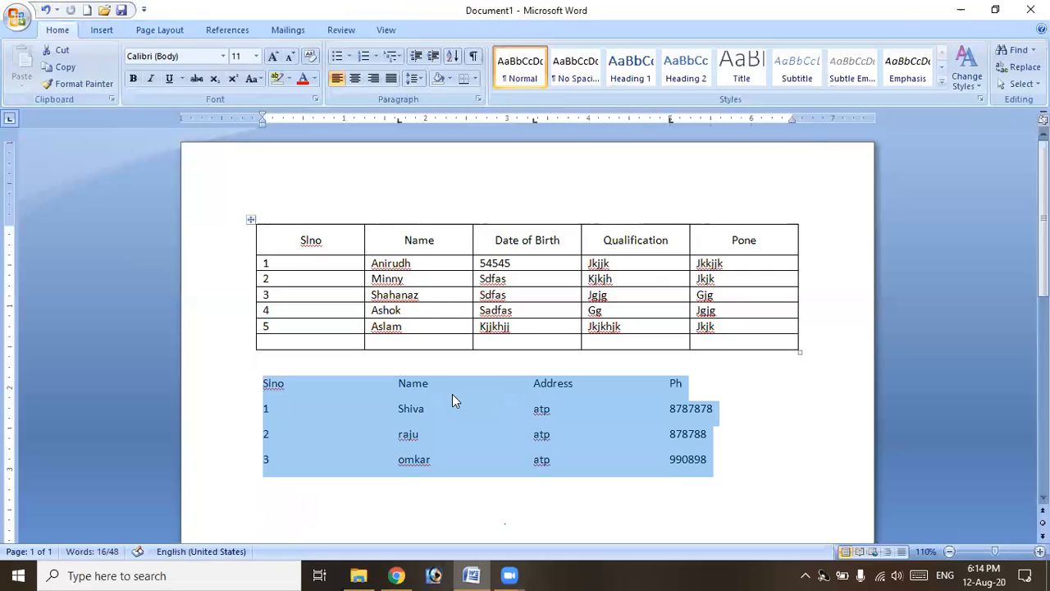
pyautogui.click(452, 394)
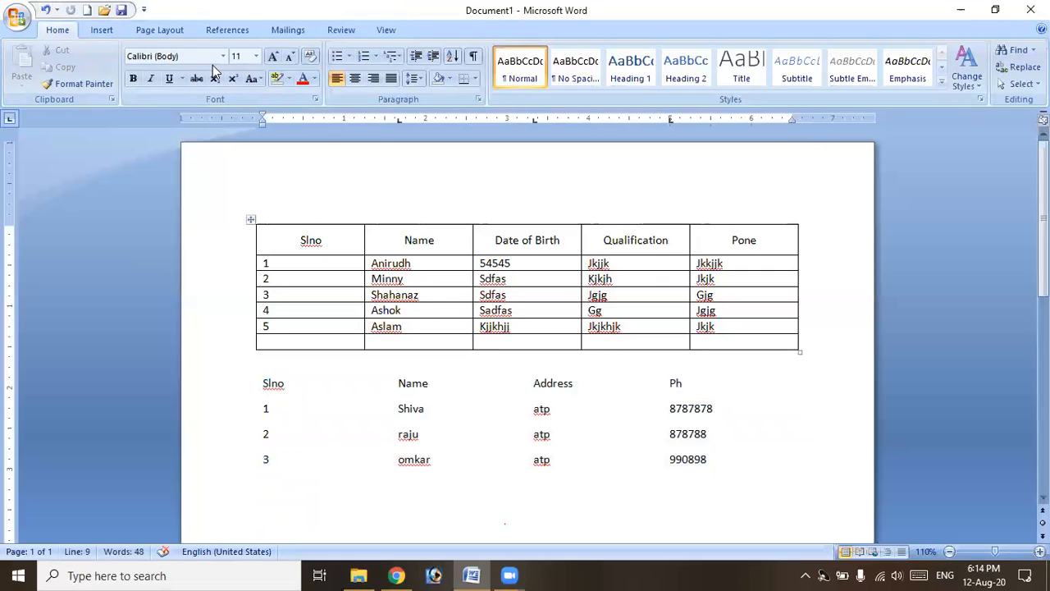
pyautogui.click(44, 10)
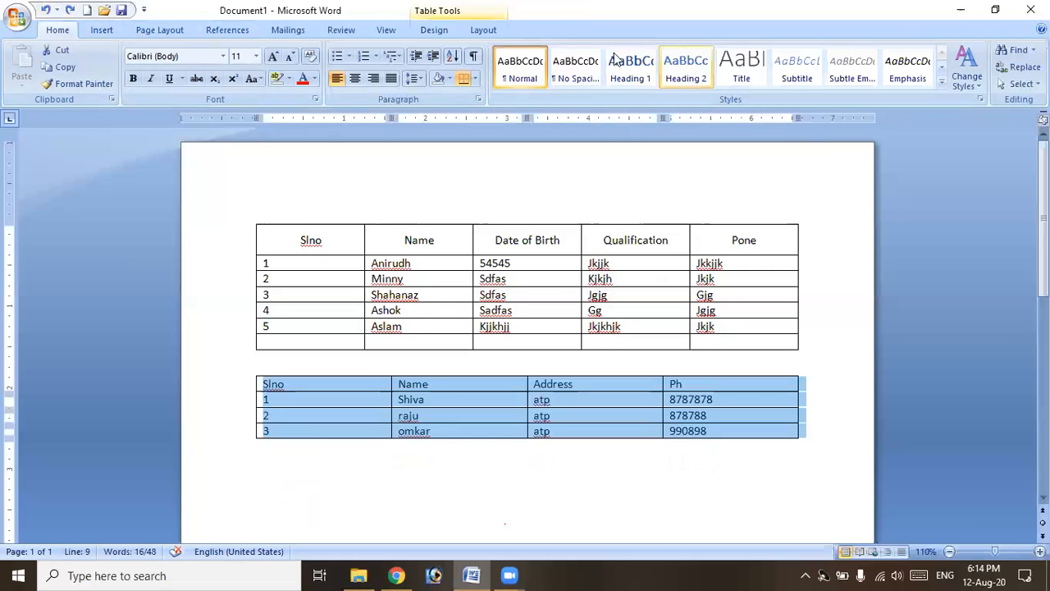
pyautogui.click(483, 29)
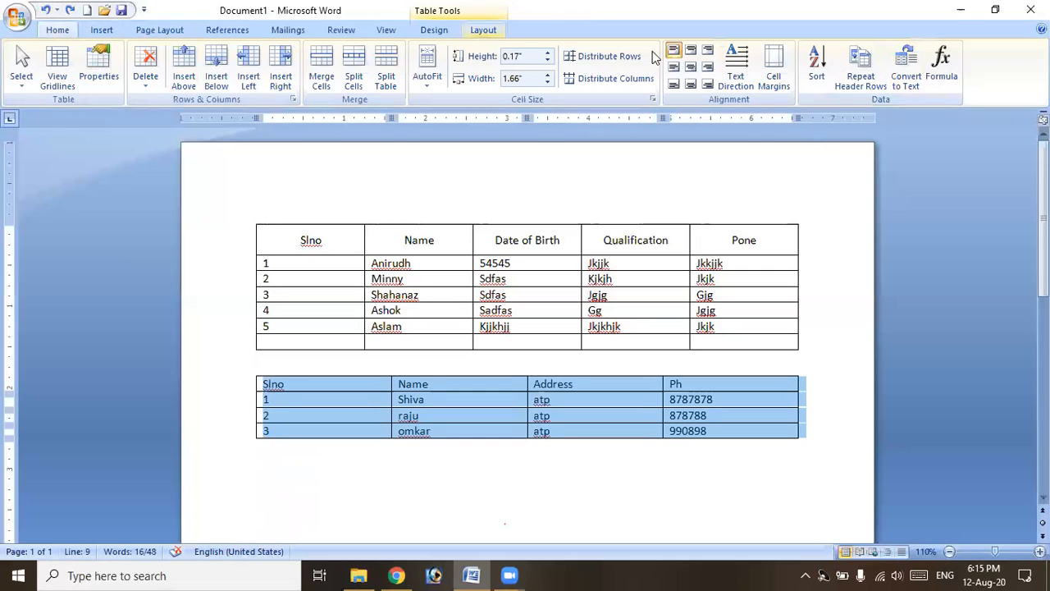
pyautogui.click(907, 80)
pyautogui.click(480, 269)
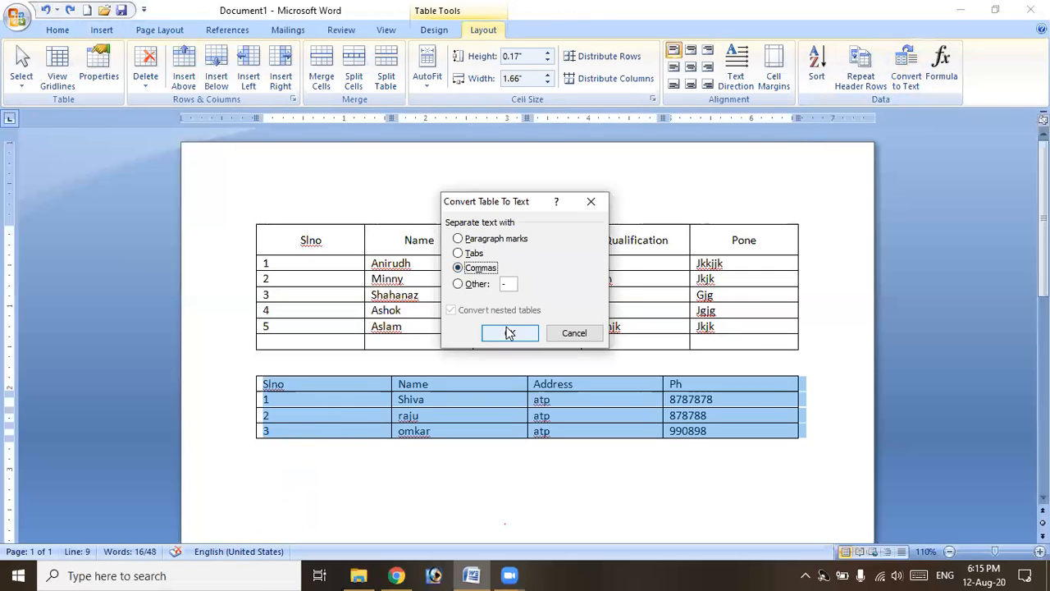
pyautogui.click(501, 332)
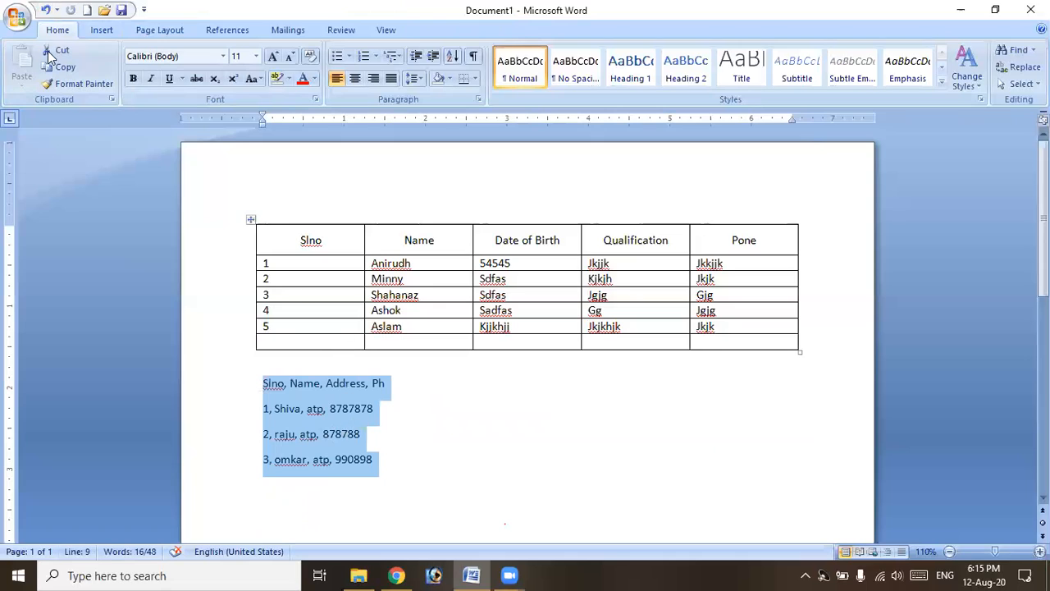
pyautogui.click(46, 10)
# Convert the lower table to text using * as the custom separator.
pyautogui.click(908, 80)
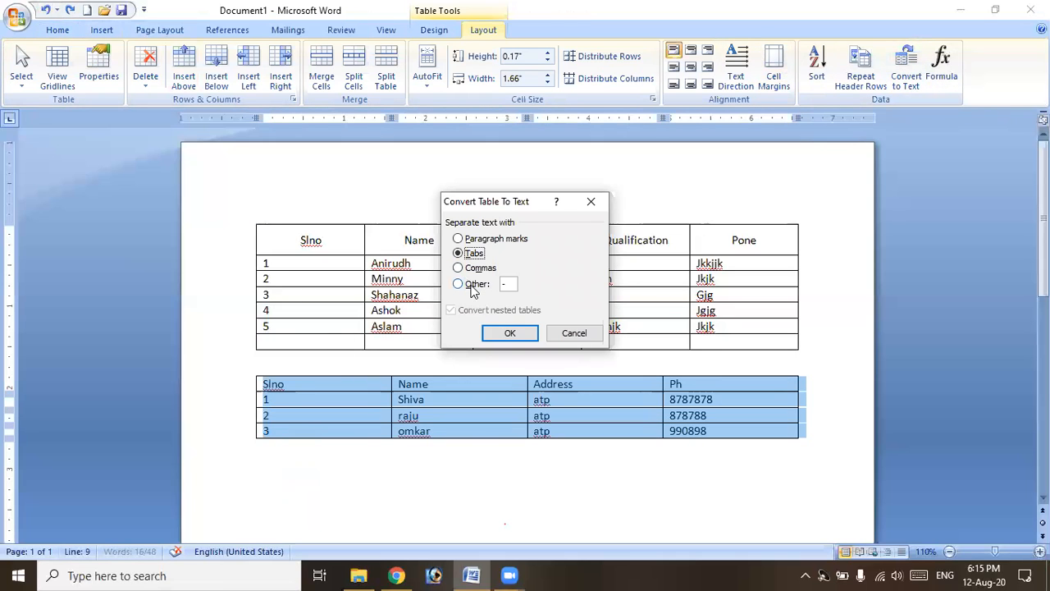
pyautogui.click(474, 284)
pyautogui.write('*')
pyautogui.click(495, 333)
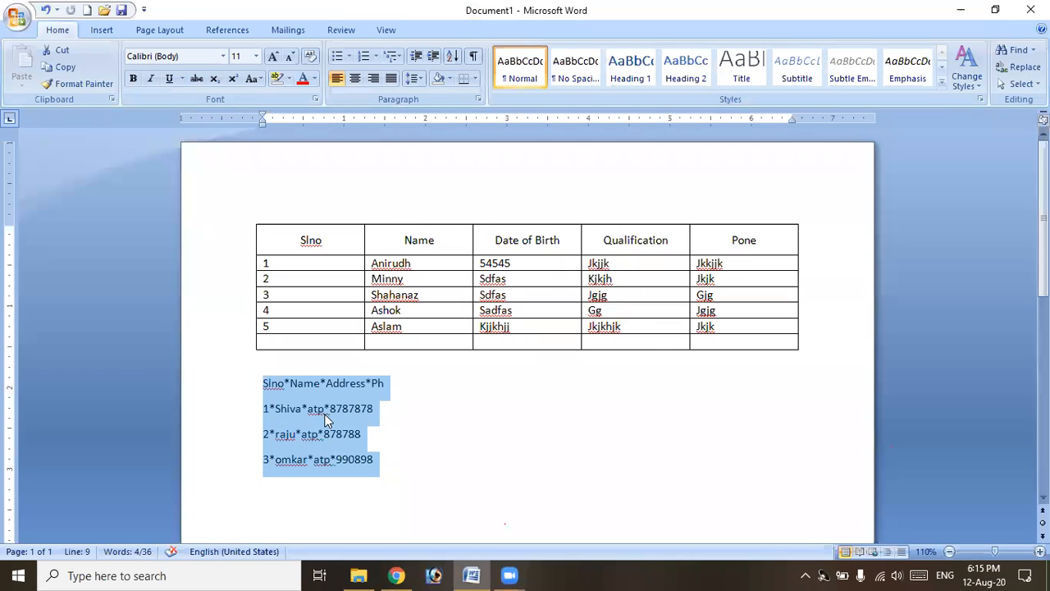
pyautogui.click(405, 317)
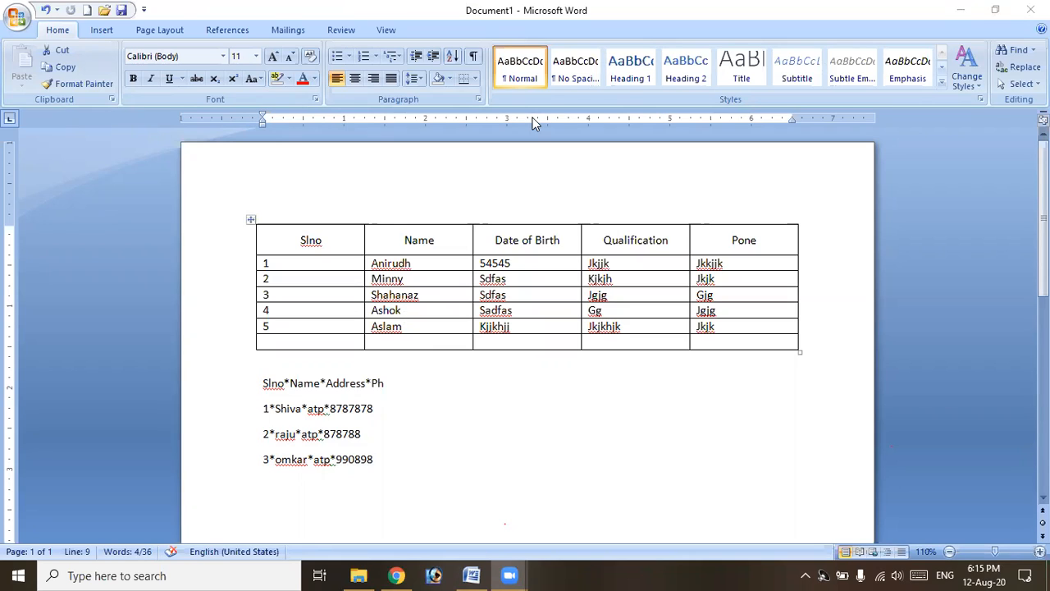
pyautogui.click(304, 424)
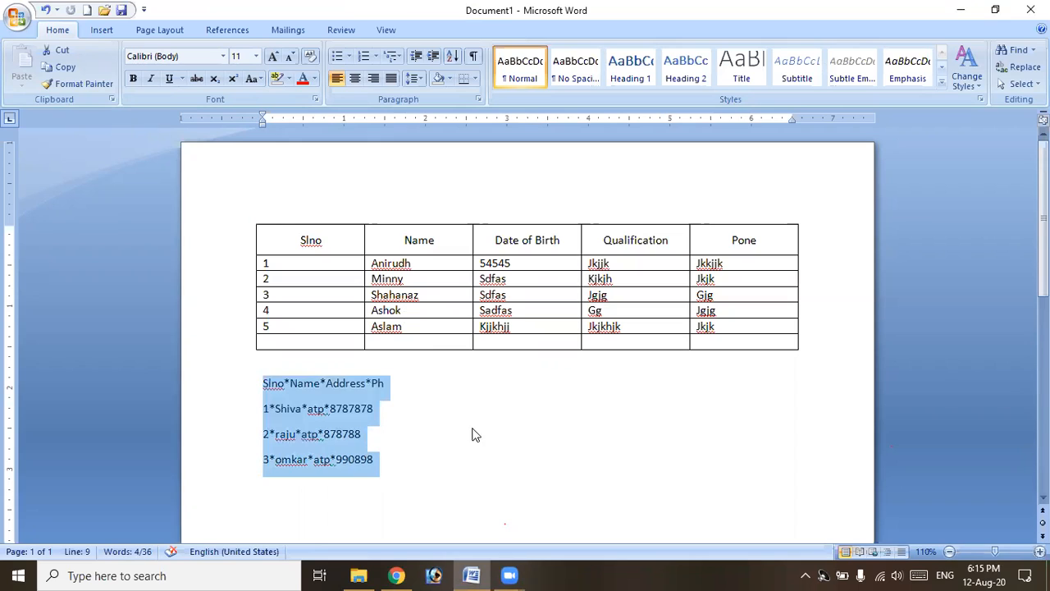
pyautogui.click(381, 454)
# Delete the asterisk-separated text and bring up the student details table's layout options.
pyautogui.press('Delete')
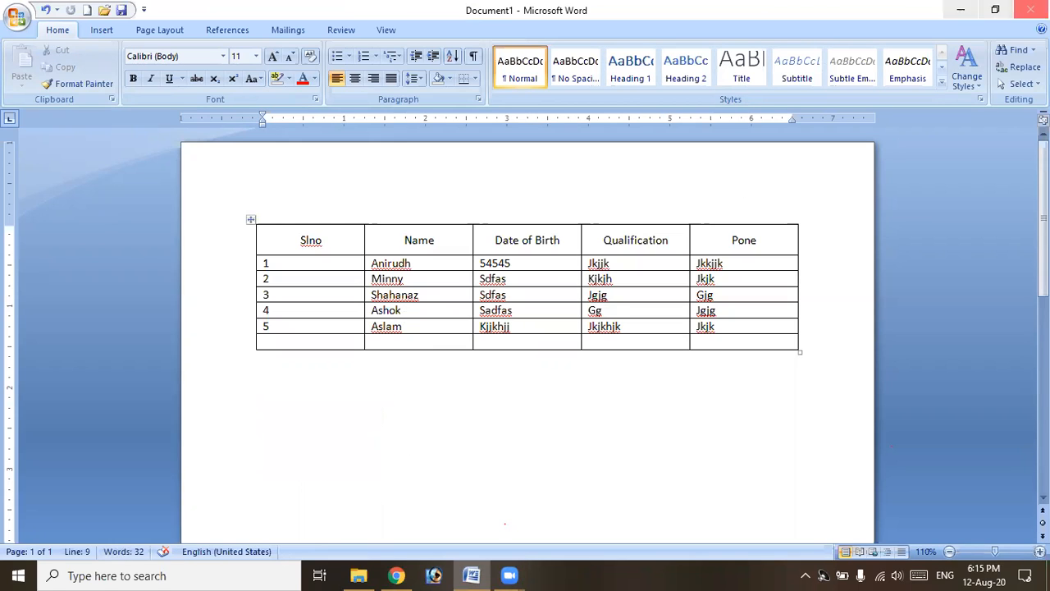
pyautogui.click(423, 300)
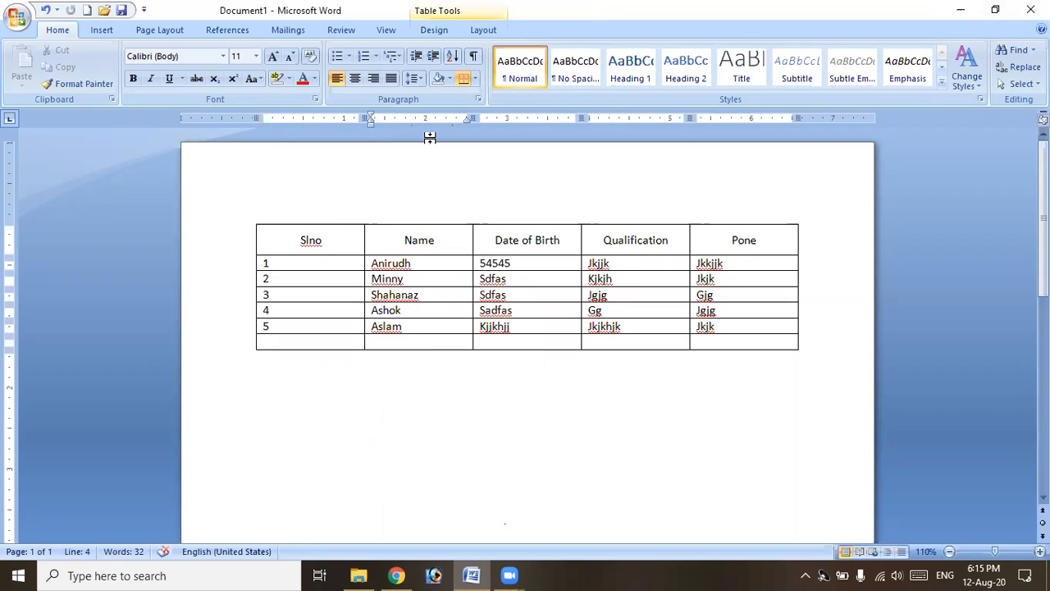
pyautogui.click(483, 30)
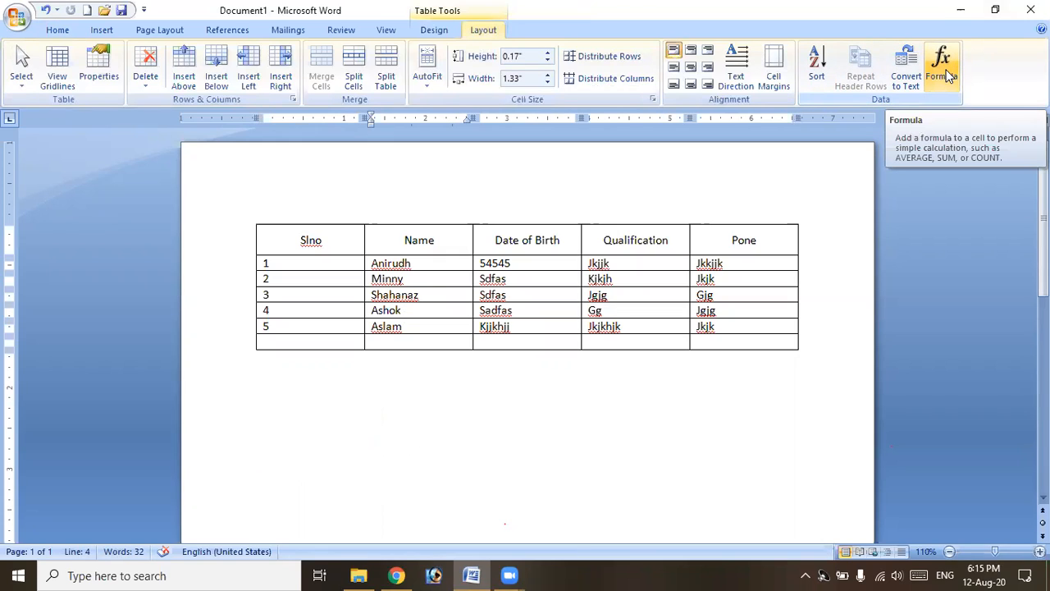
# Insert a four-column, one-row table on the blank line below the student details table.
pyautogui.click(483, 456)
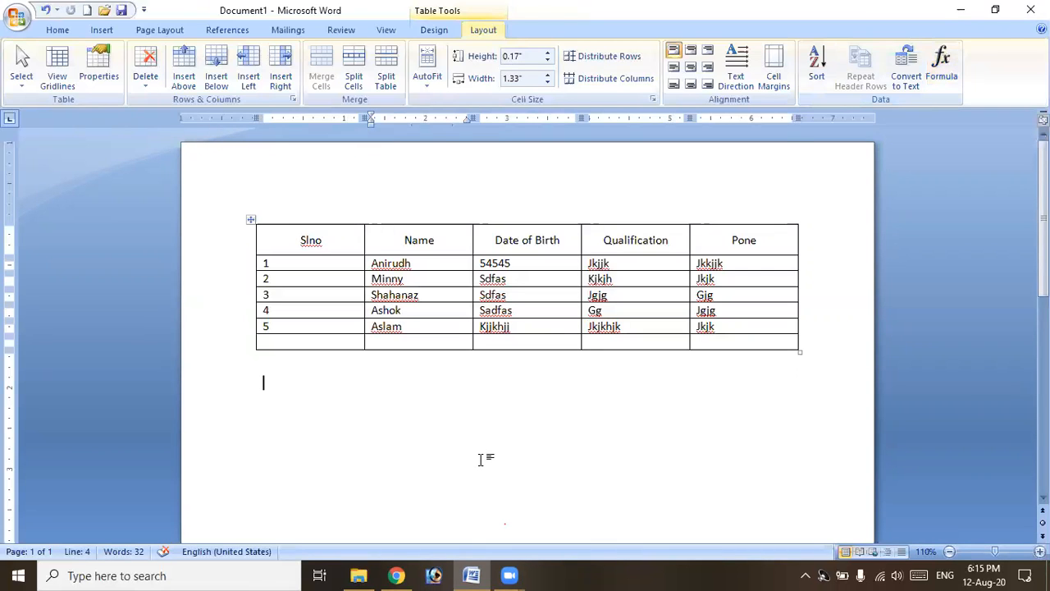
pyautogui.click(105, 29)
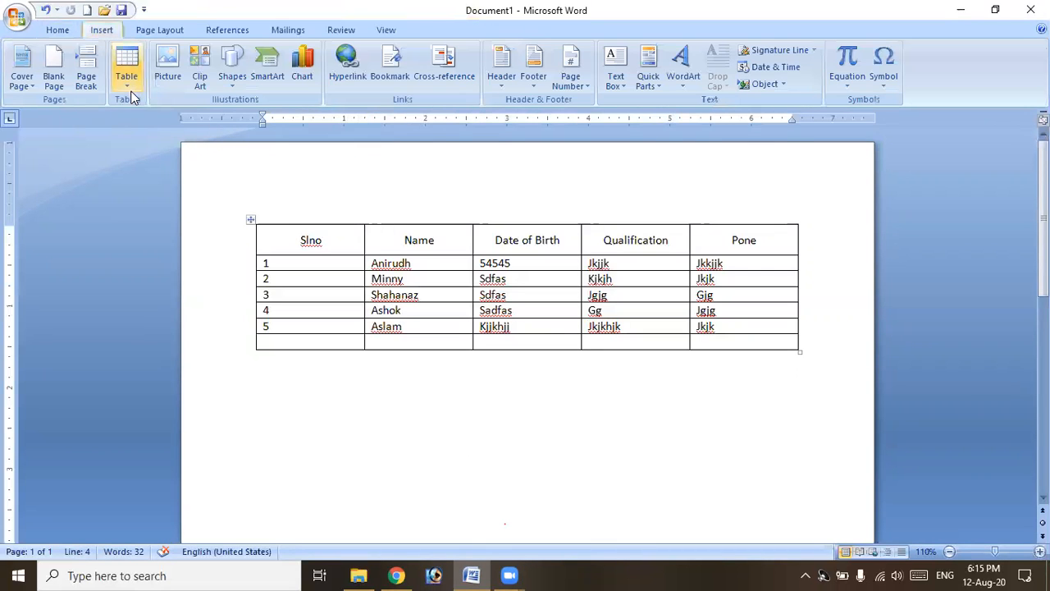
pyautogui.click(128, 78)
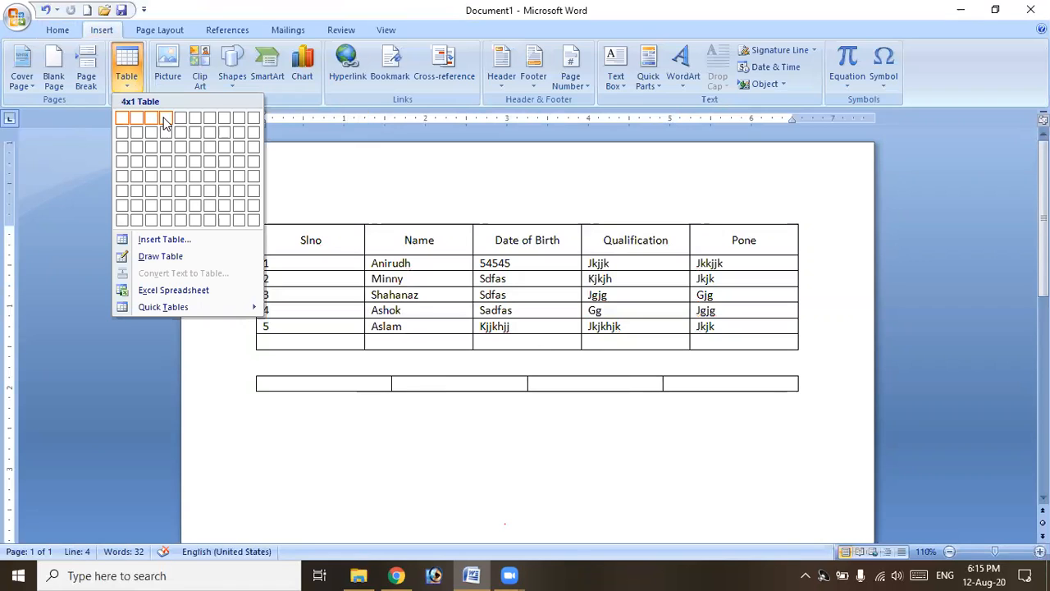
pyautogui.click(165, 122)
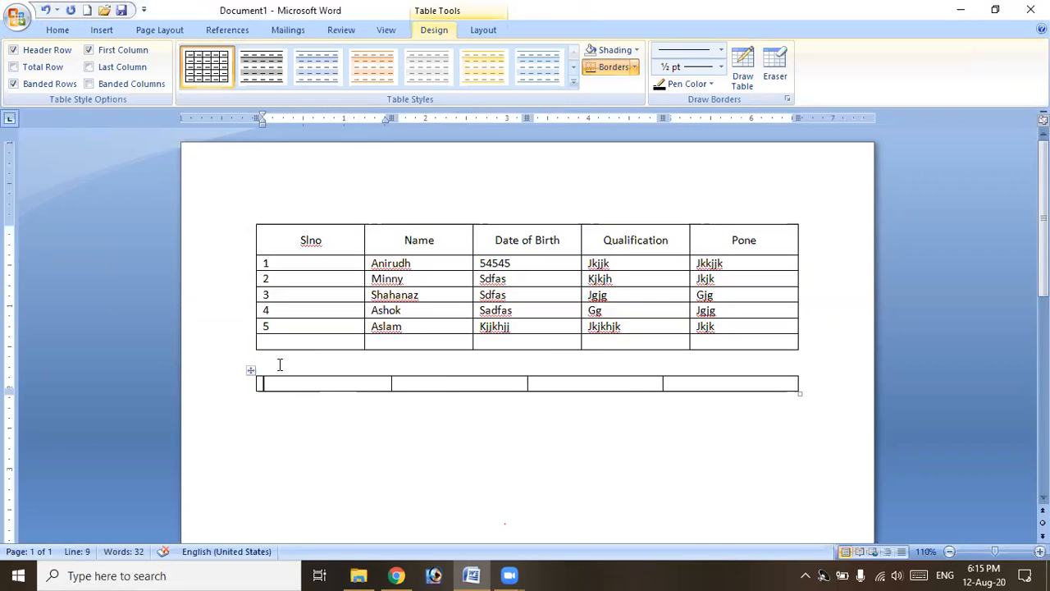
# Type the headings Name, MS Word, MS Excel and Total across the first row.
pyautogui.write('Name')
pyautogui.press('Tab')
pyautogui.write('MS Word')
pyautogui.press('Tab')
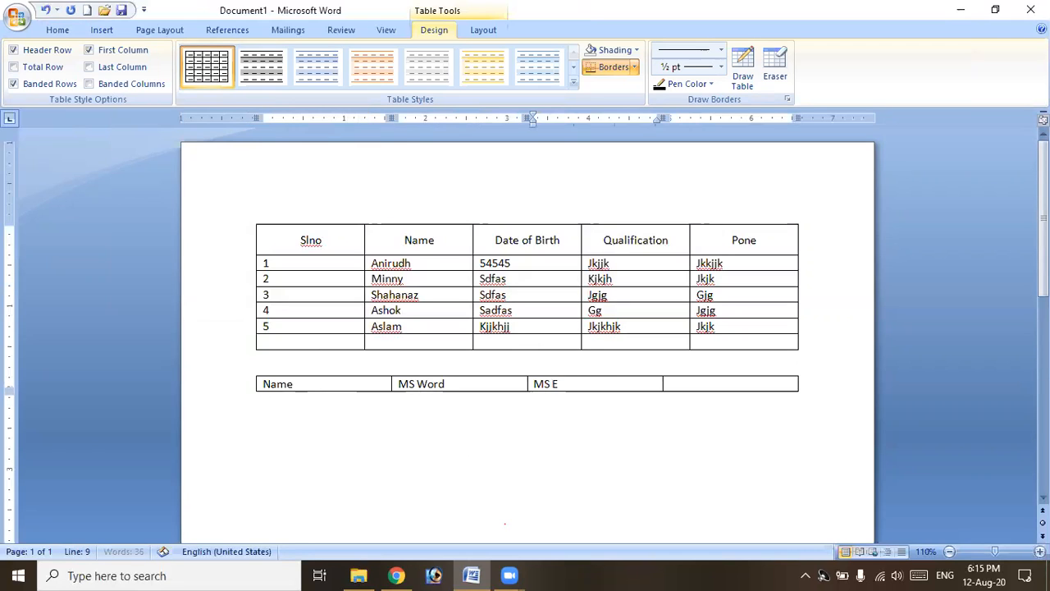
pyautogui.write('cel')
pyautogui.press('Tab')
pyautogui.write('Total')
pyautogui.press('Tab')
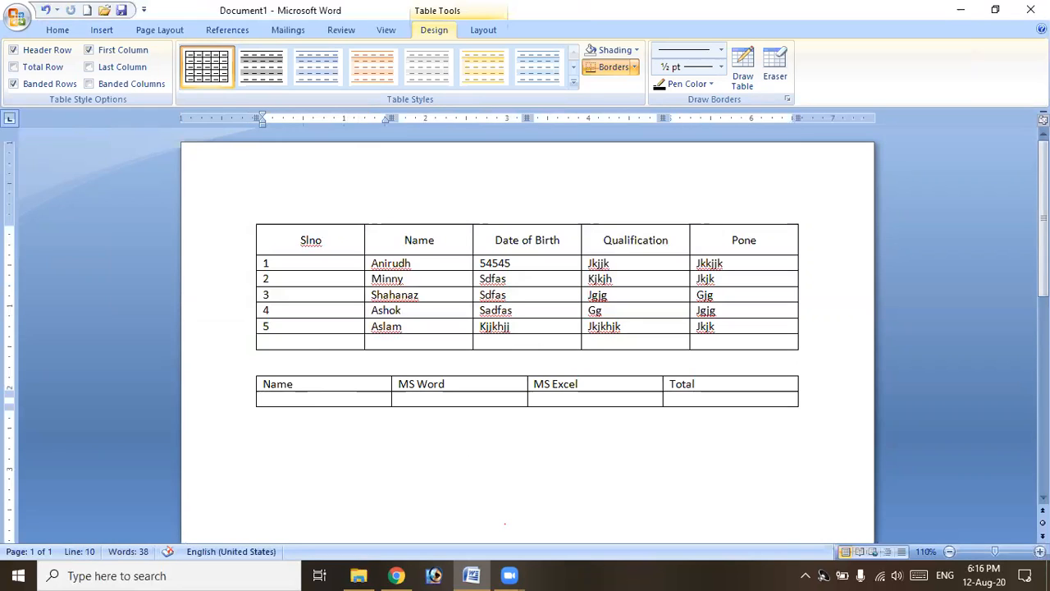
# Enter the first student's name with marks 88 and 55.
pyautogui.write('Sa')
pyautogui.press('BackSpace')
pyautogui.write('ahanaz88')
pyautogui.press('Tab')
pyautogui.write('55')
pyautogui.press('Tab')
pyautogui.press('Tab')
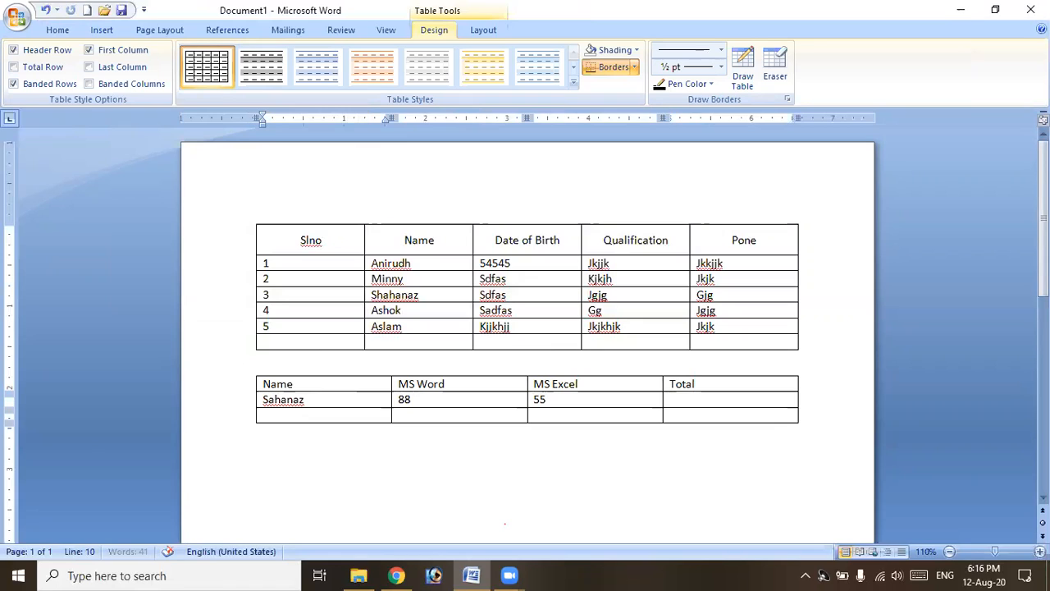
pyautogui.write('Salma')
# Fill in the second and third students' names and marks, including 85 and 74.
pyautogui.press('Tab')
pyautogui.write('85')
pyautogui.press('Tab')
pyautogui.write('74')
pyautogui.hotkey('shift', 'Tab')
pyautogui.hotkey('shift', 'Tab')
pyautogui.write('Aslam')
pyautogui.press('Tab')
pyautogui.press('Tab')
pyautogui.press('Tab')
pyautogui.press('Tab')
pyautogui.write('As')
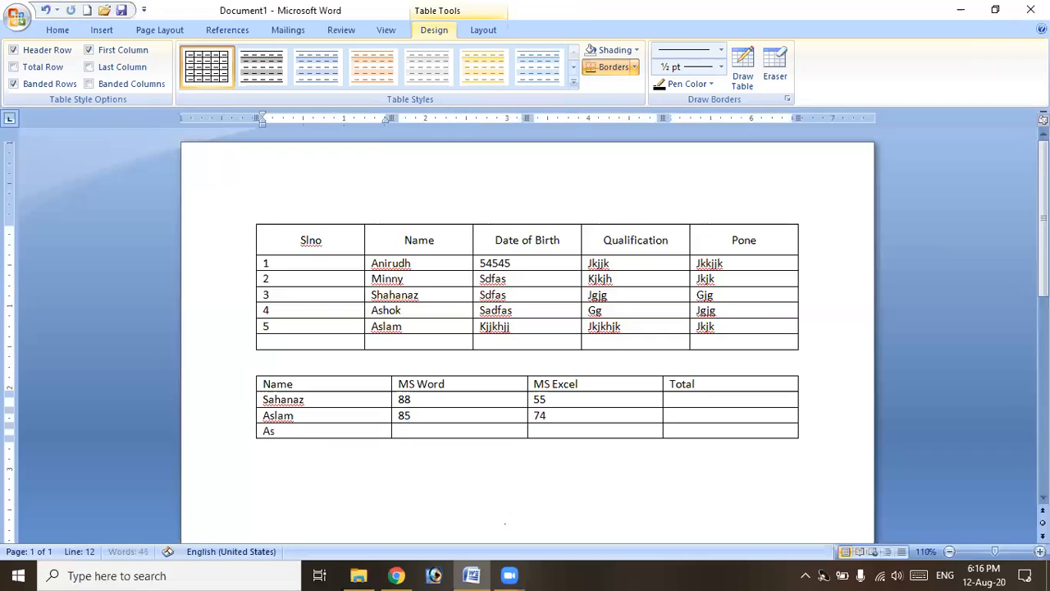
pyautogui.write('hok')
pyautogui.press('Tab')
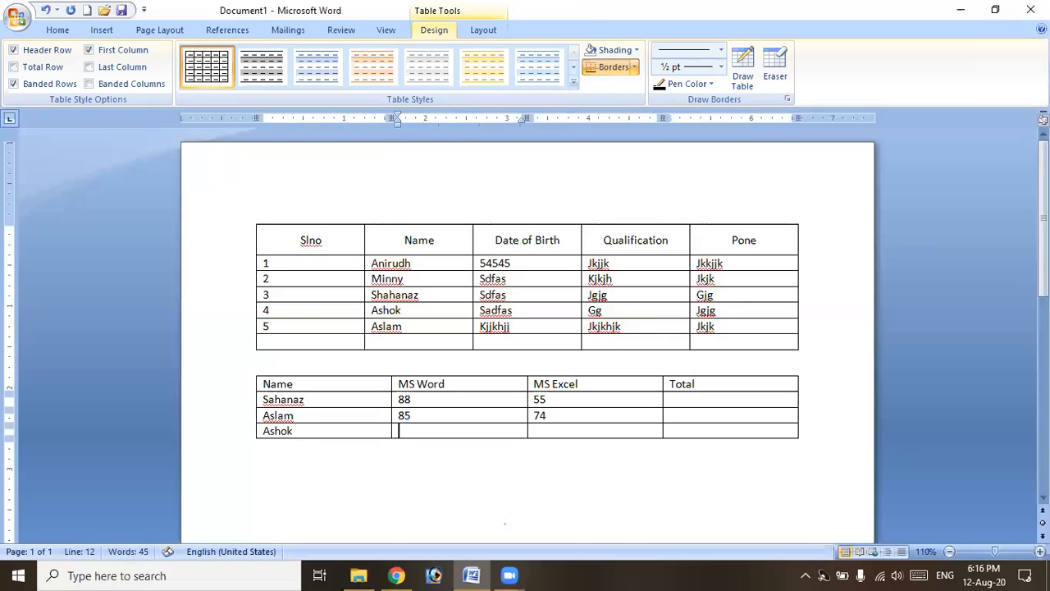
pyautogui.write('74')
# Complete the remaining marks and add the last student's row with marks 55 and 88.
pyautogui.press('Tab')
pyautogui.press('Tab')
pyautogui.press('Left')
pyautogui.write('5')
pyautogui.press('Tab')
pyautogui.press('Tab')
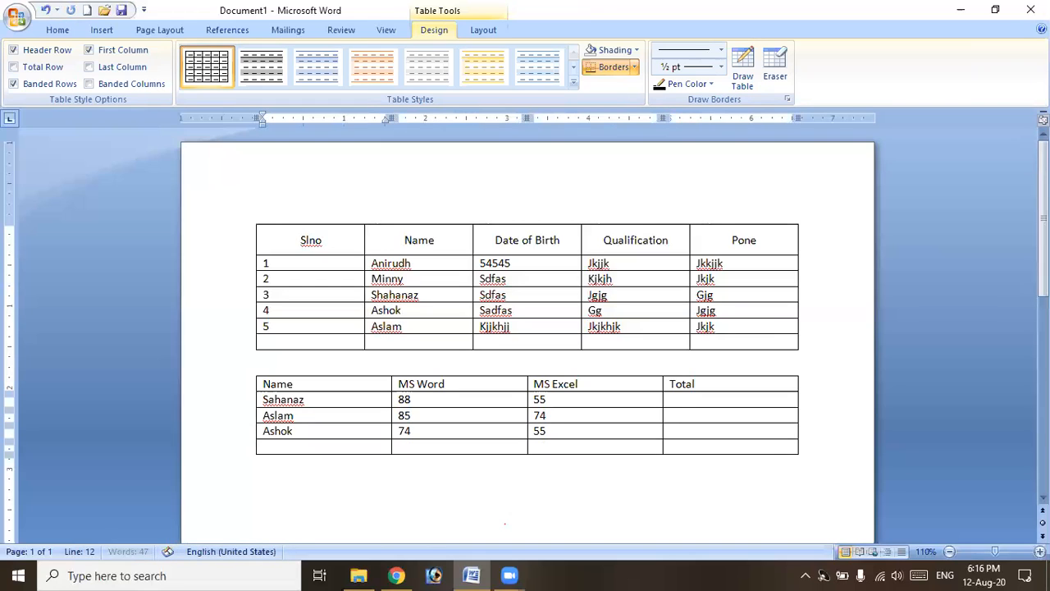
pyautogui.write('Anirud')
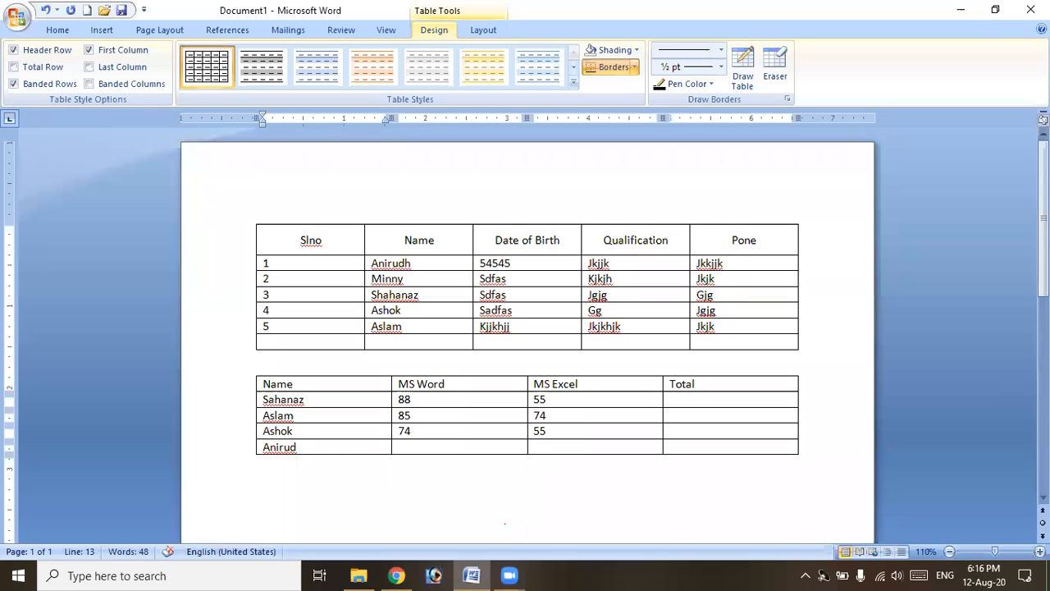
pyautogui.write('h')
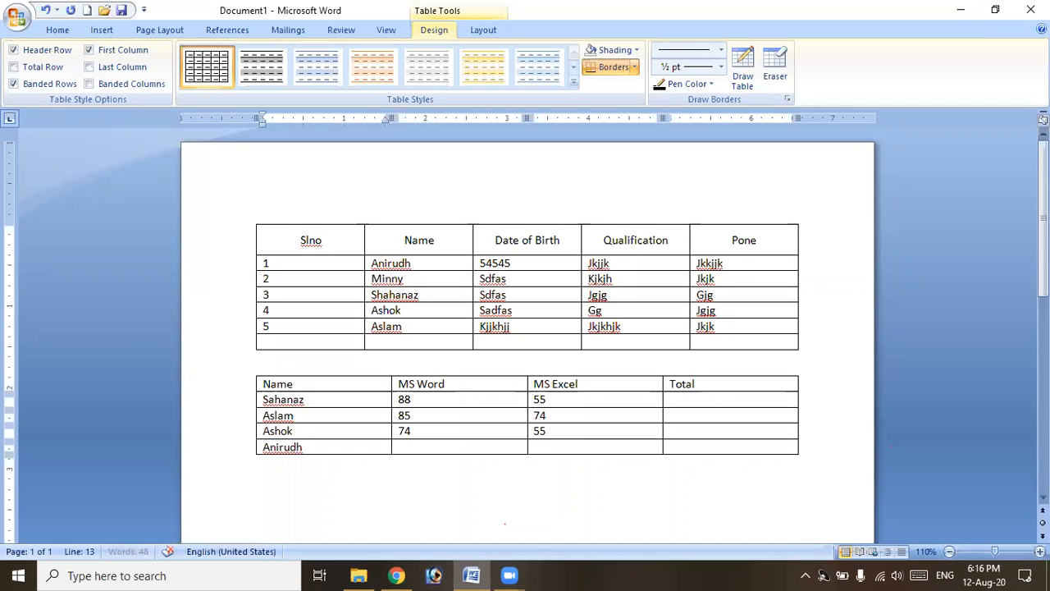
pyautogui.press('Tab')
pyautogui.write('55')
pyautogui.press('Tab')
pyautogui.write('88')
pyautogui.press('Tab')
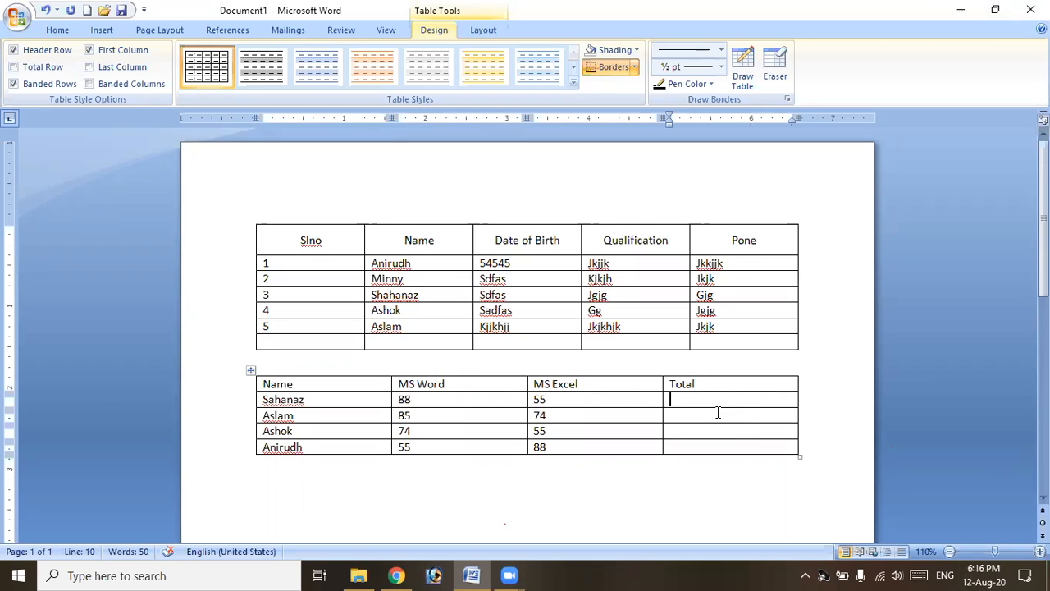
# Insert a =SUM(LEFT) formula in the first student's Total cell so it shows 143.
pyautogui.click(483, 30)
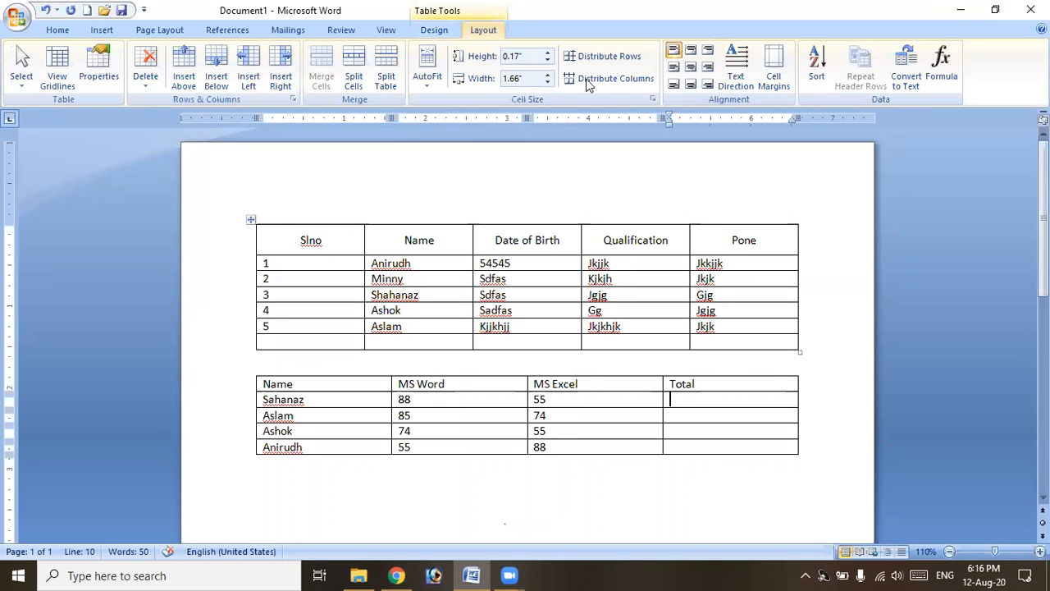
pyautogui.click(939, 82)
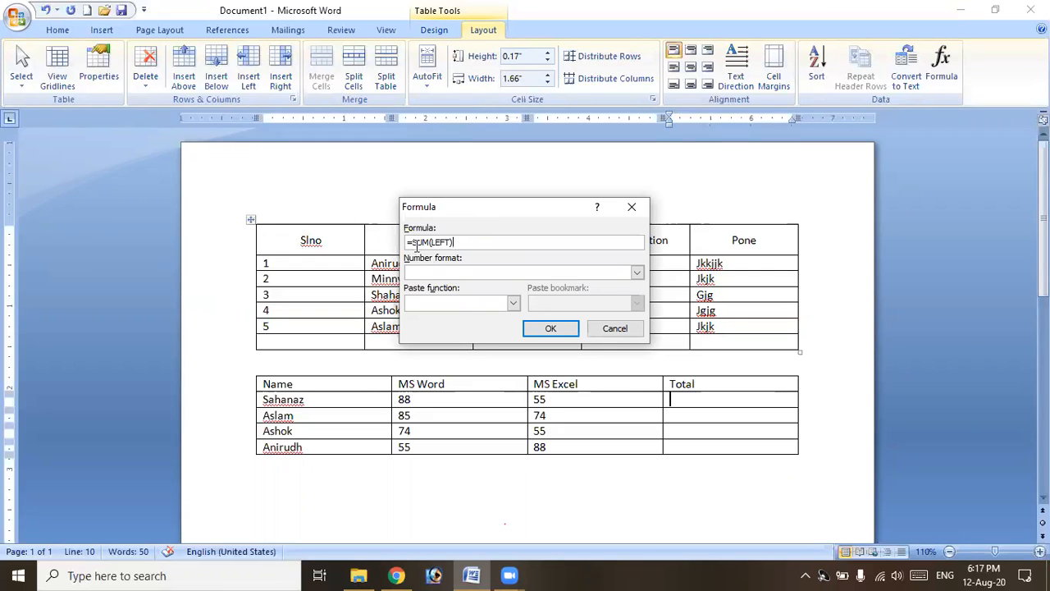
pyautogui.click(514, 304)
pyautogui.scroll(-1, 449, 349)
pyautogui.scroll(-5, 449, 349)
pyautogui.scroll(3, 450, 351)
pyautogui.scroll(2, 450, 351)
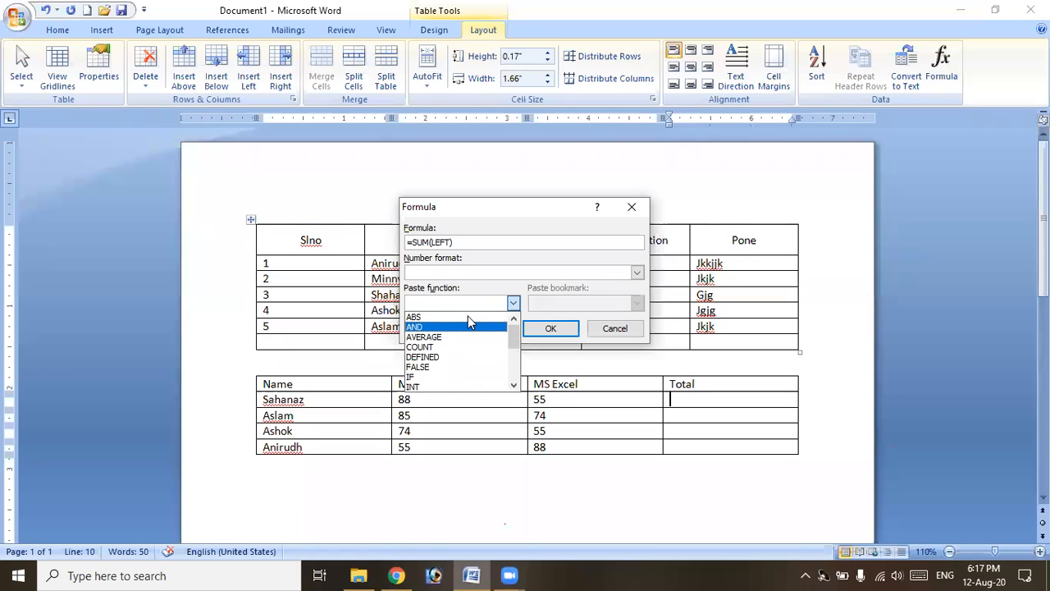
pyautogui.click(469, 274)
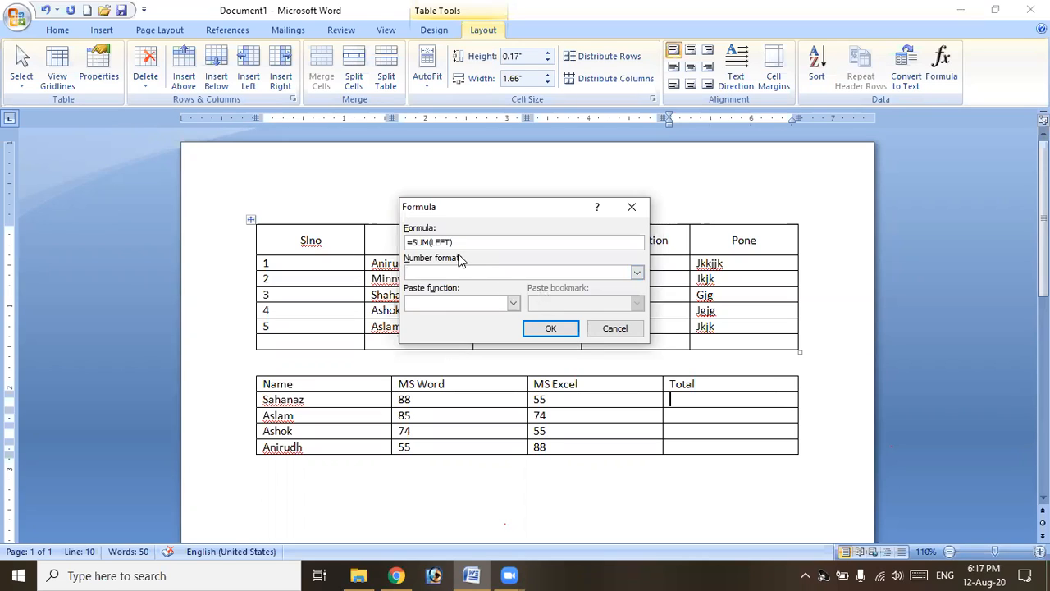
pyautogui.click(431, 242)
pyautogui.click(533, 331)
pyautogui.click(689, 413)
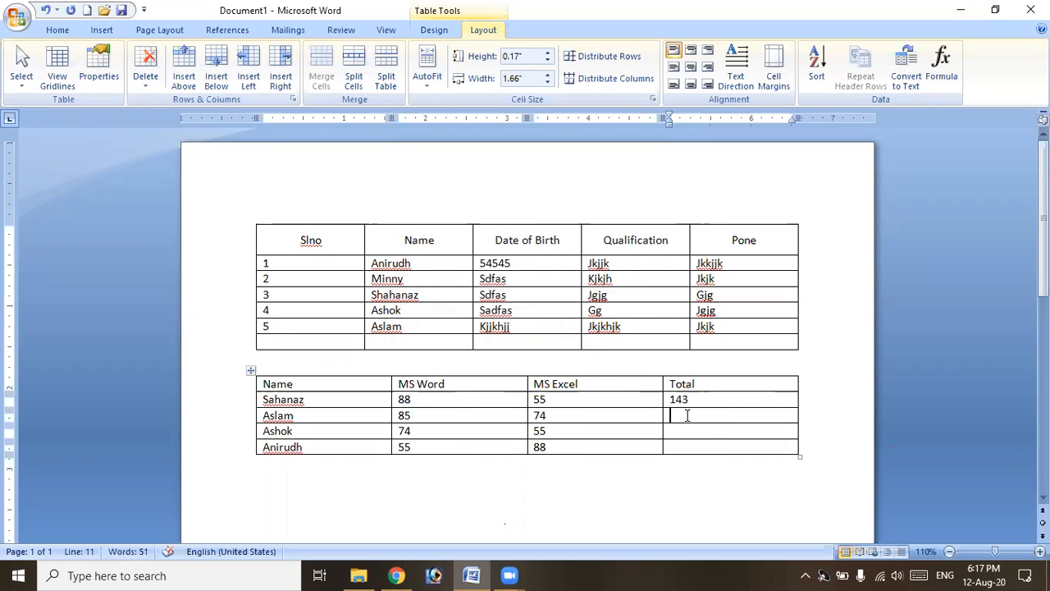
pyautogui.click(954, 77)
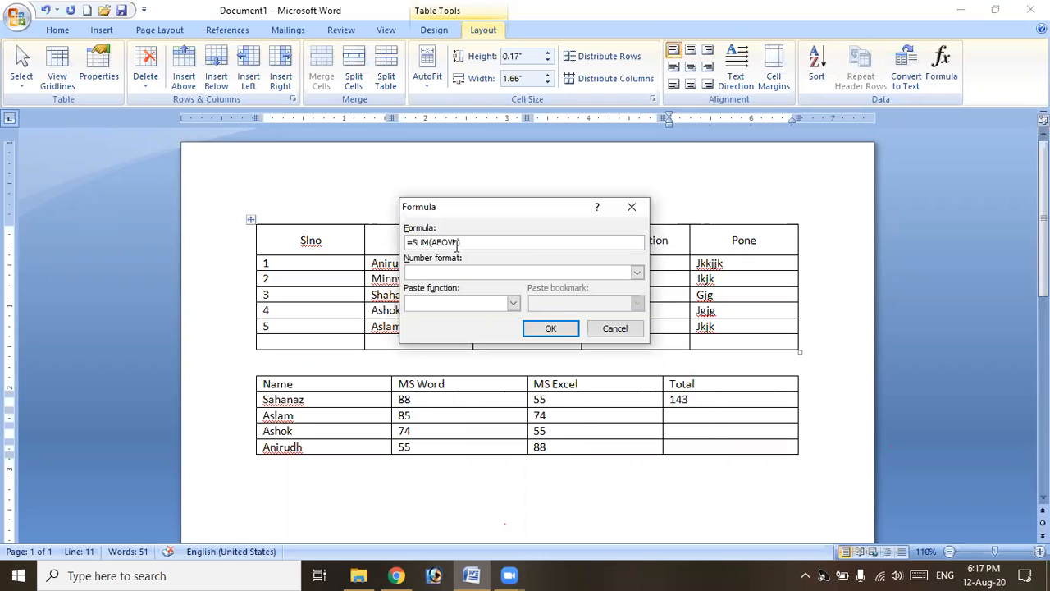
# Give the second and third students' Total cells =SUM(LEFT) formulas, showing 159 and 129.
pyautogui.press('BackSpace')
pyautogui.press('BackSpace')
pyautogui.press('BackSpace')
pyautogui.press('BackSpace')
pyautogui.press('BackSpace')
pyautogui.click(550, 328)
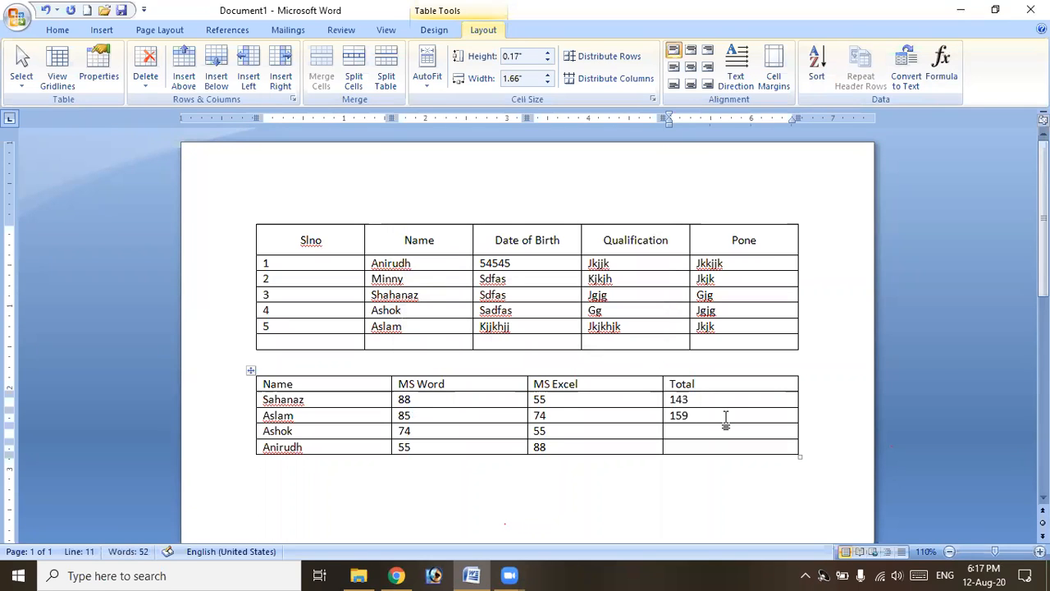
pyautogui.click(706, 431)
pyautogui.click(941, 68)
pyautogui.click(455, 242)
pyautogui.press('BackSpace')
pyautogui.press('BackSpace')
pyautogui.press('BackSpace')
pyautogui.press('BackSpace')
pyautogui.write('left')
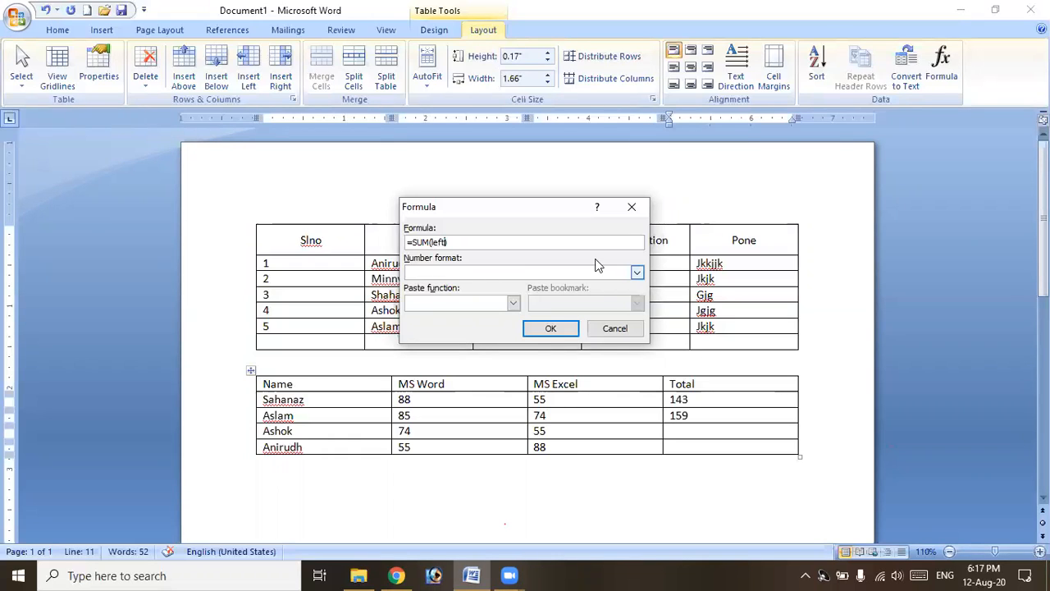
pyautogui.click(551, 329)
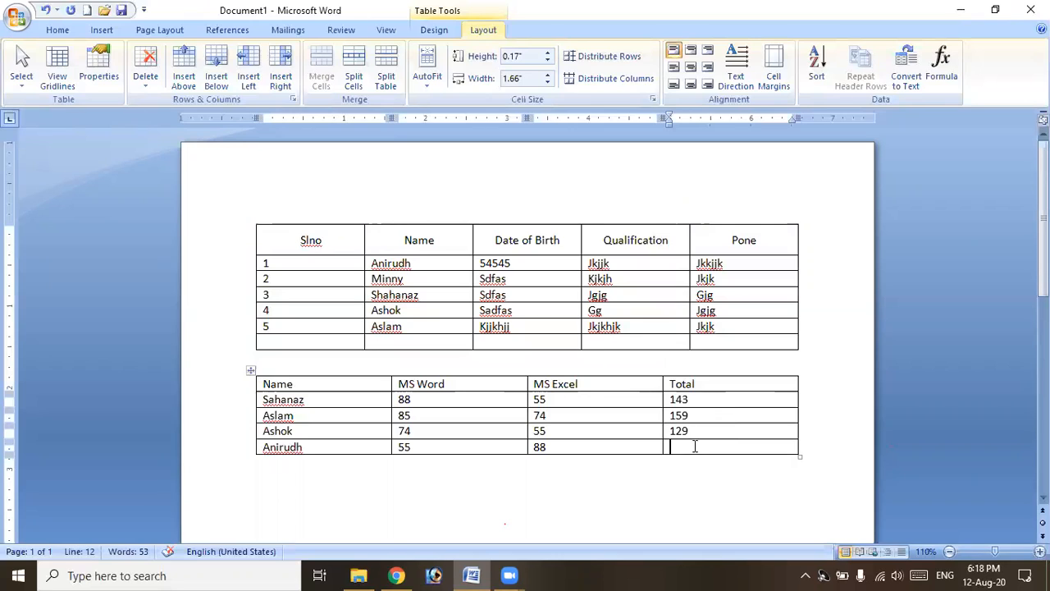
# Total the last student's row as 143 and add a bottom row with =SUM(ABOVE) grand total 574.
pyautogui.click(952, 78)
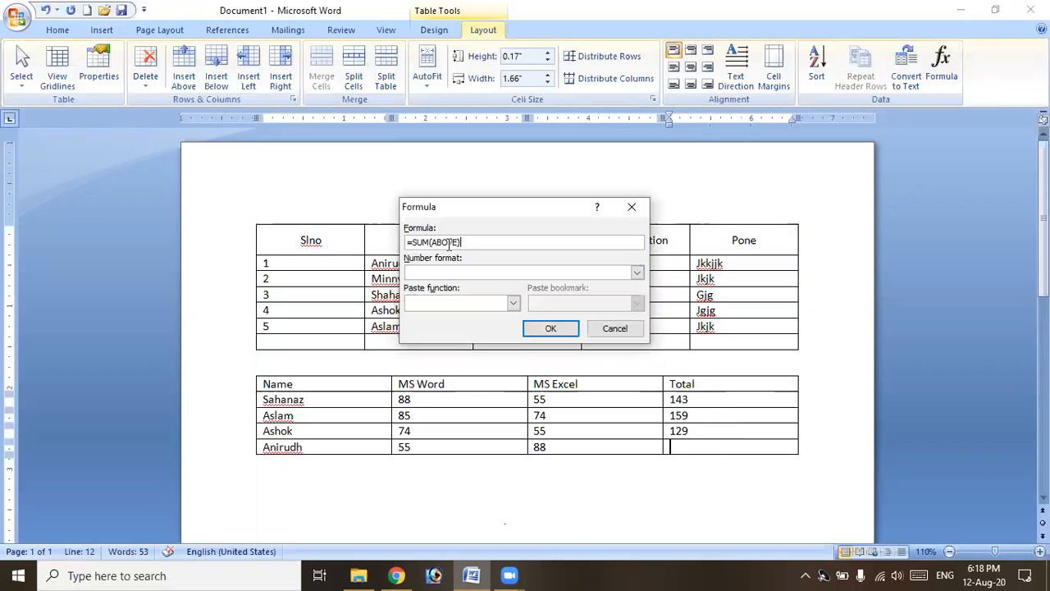
pyautogui.press('BackSpace')
pyautogui.press('BackSpace')
pyautogui.press('BackSpace')
pyautogui.press('BackSpace')
pyautogui.press('BackSpace')
pyautogui.click(561, 329)
pyautogui.press('Tab')
pyautogui.click(686, 464)
pyautogui.click(943, 77)
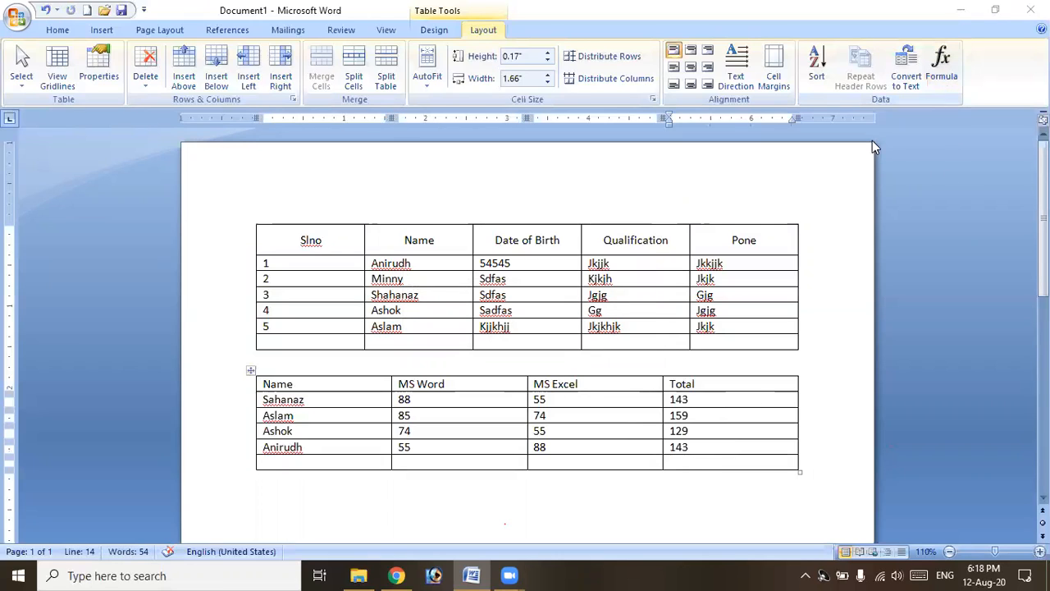
pyautogui.click(552, 330)
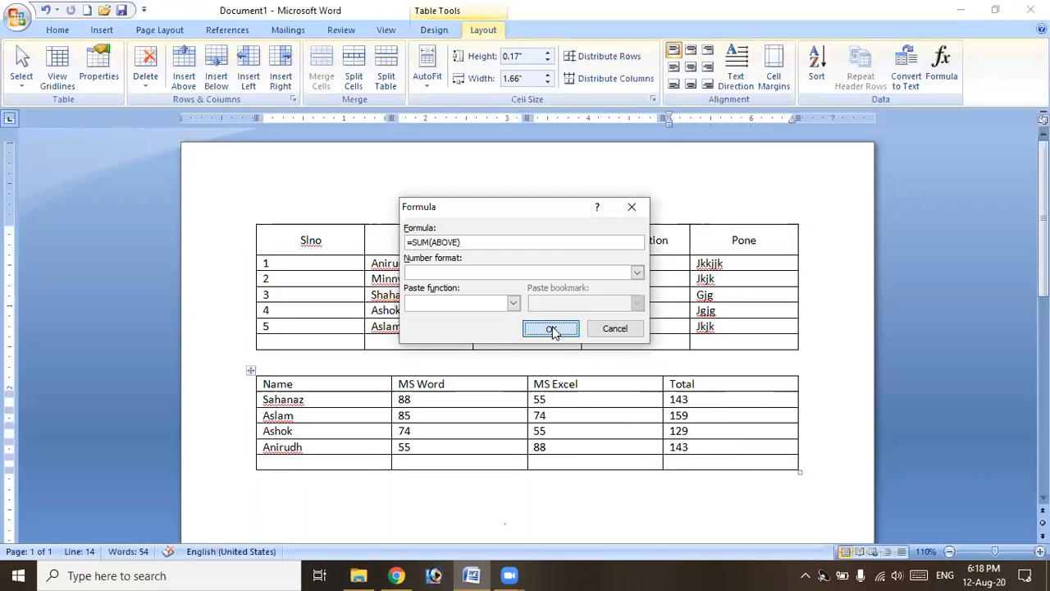
pyautogui.click(694, 399)
pyautogui.click(695, 402)
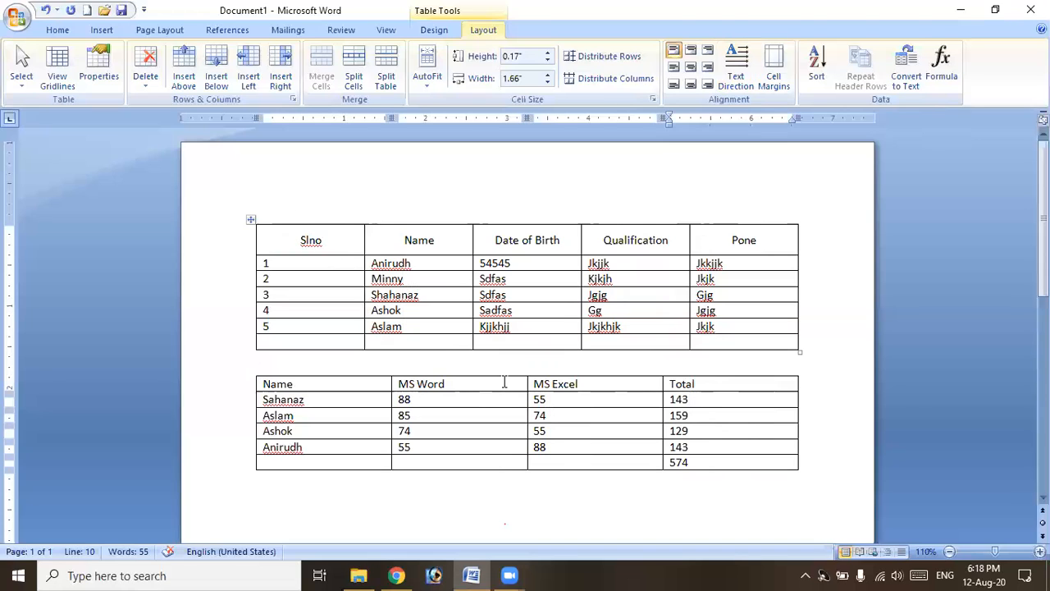
pyautogui.click(570, 497)
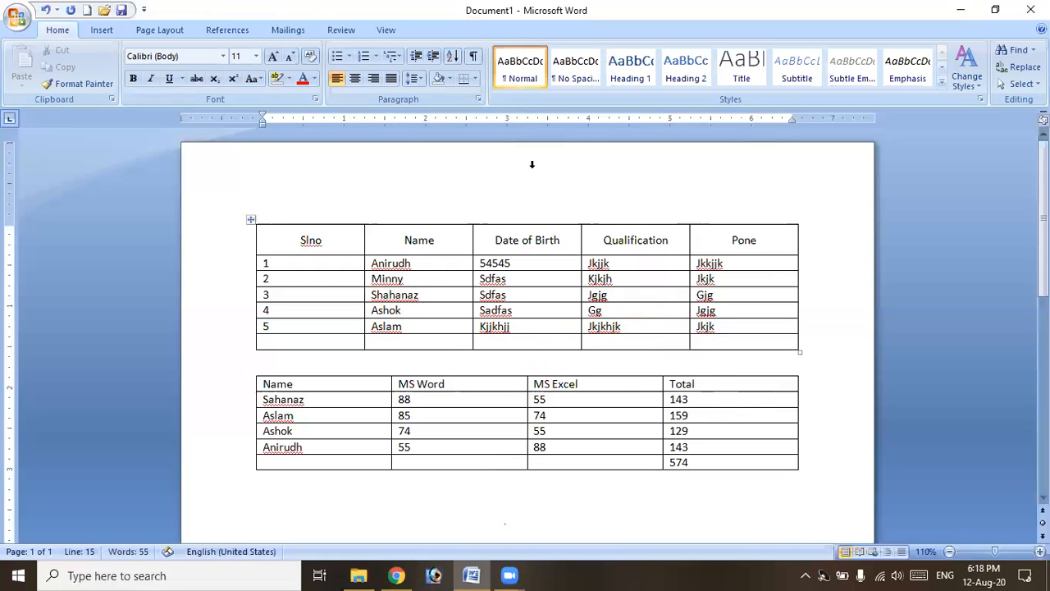
# Dismiss the save prompt and select the whole student details table with its move handle.
pyautogui.click(389, 247)
pyautogui.click(478, 28)
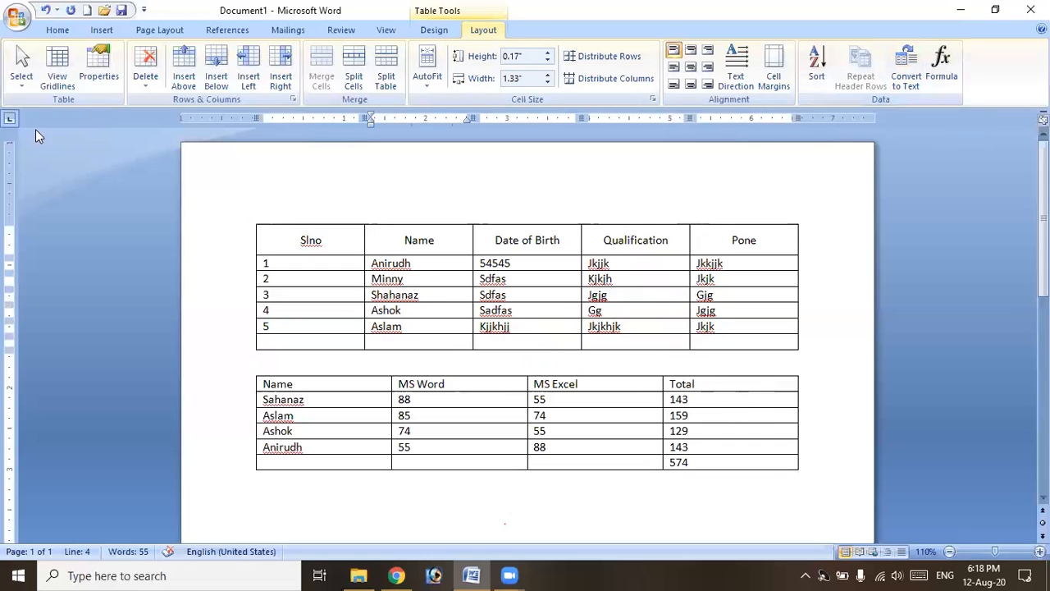
pyautogui.hotkey('alt', 'F4')
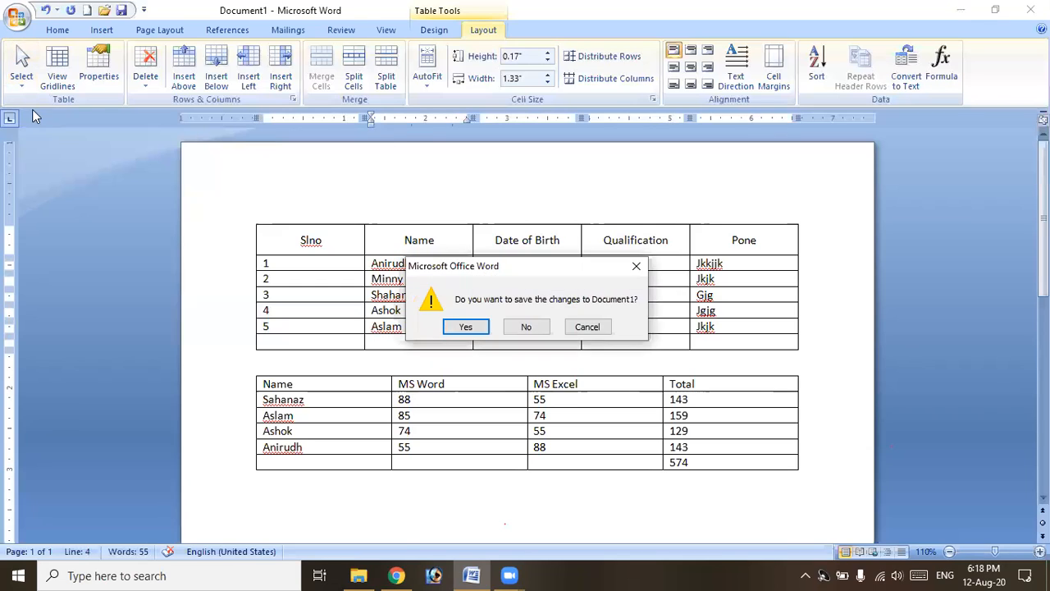
pyautogui.press('Escape')
pyautogui.click(18, 82)
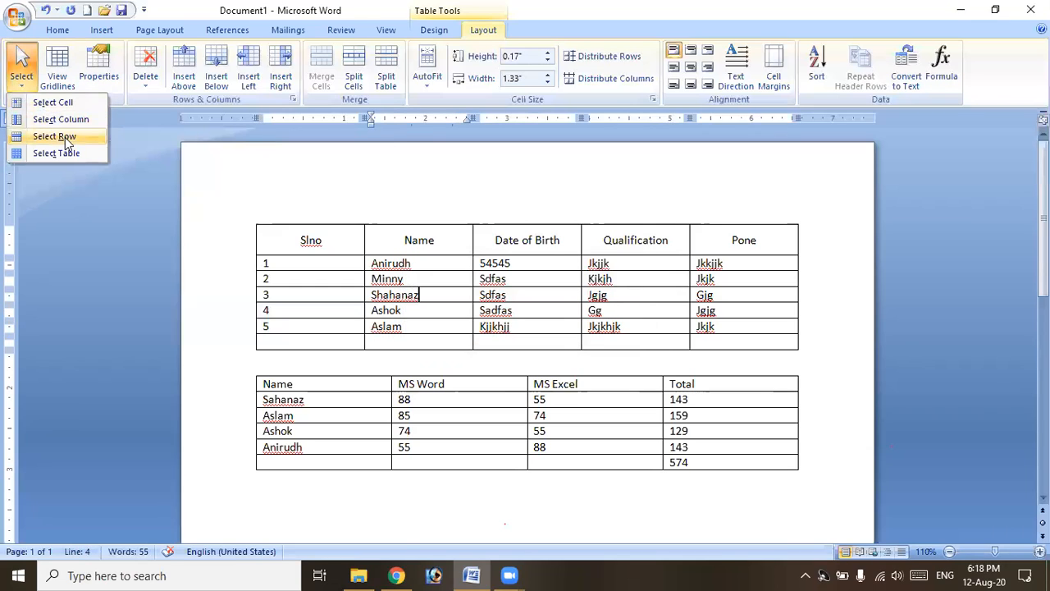
pyautogui.click(402, 310)
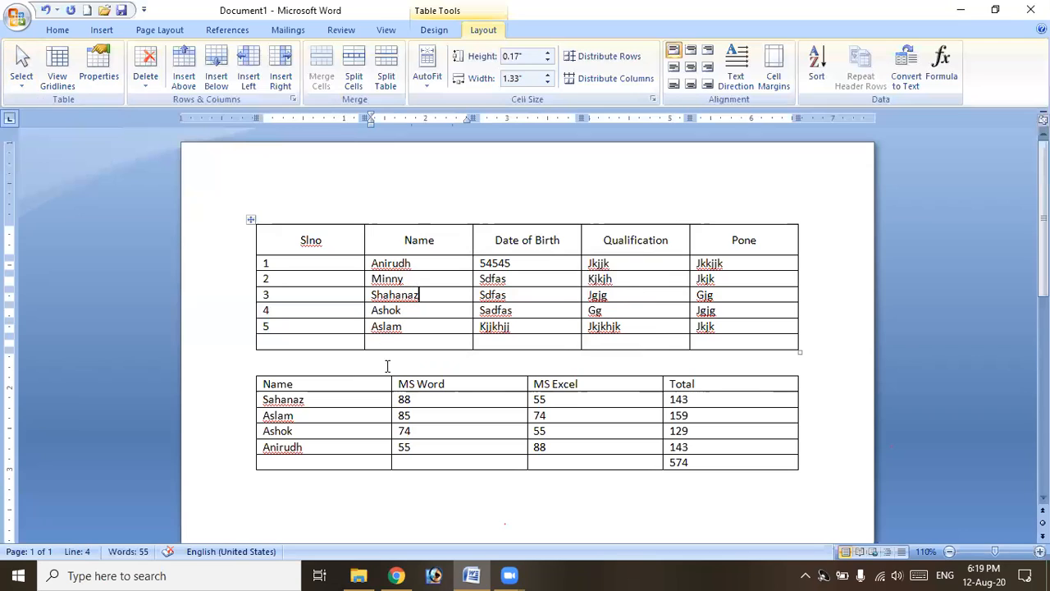
pyautogui.click(295, 282)
pyautogui.click(247, 221)
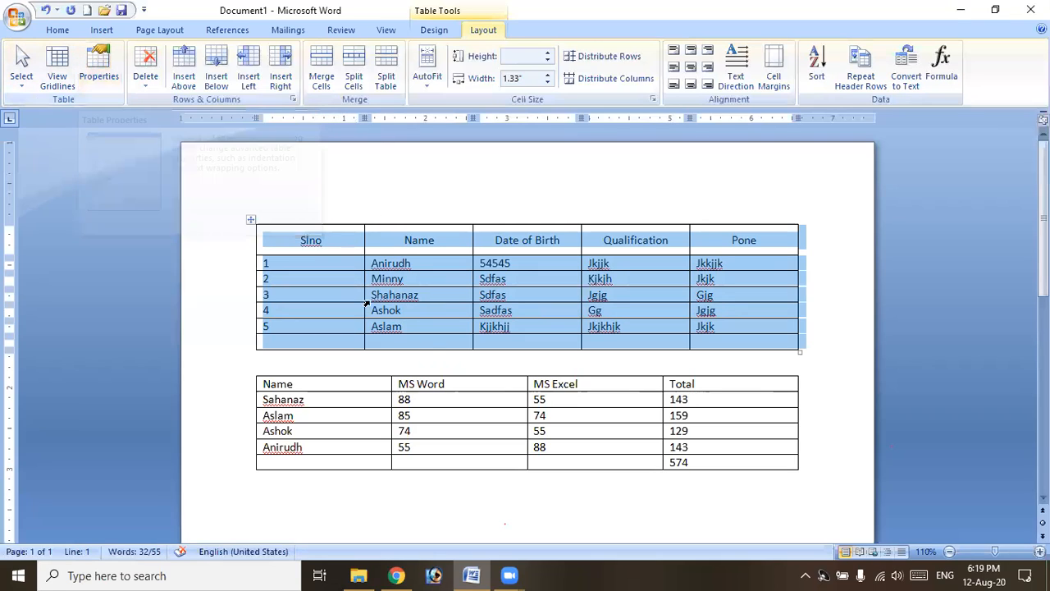
# Set the student details table's alignment to Center, then change it to Right in Table Properties.
pyautogui.click(113, 66)
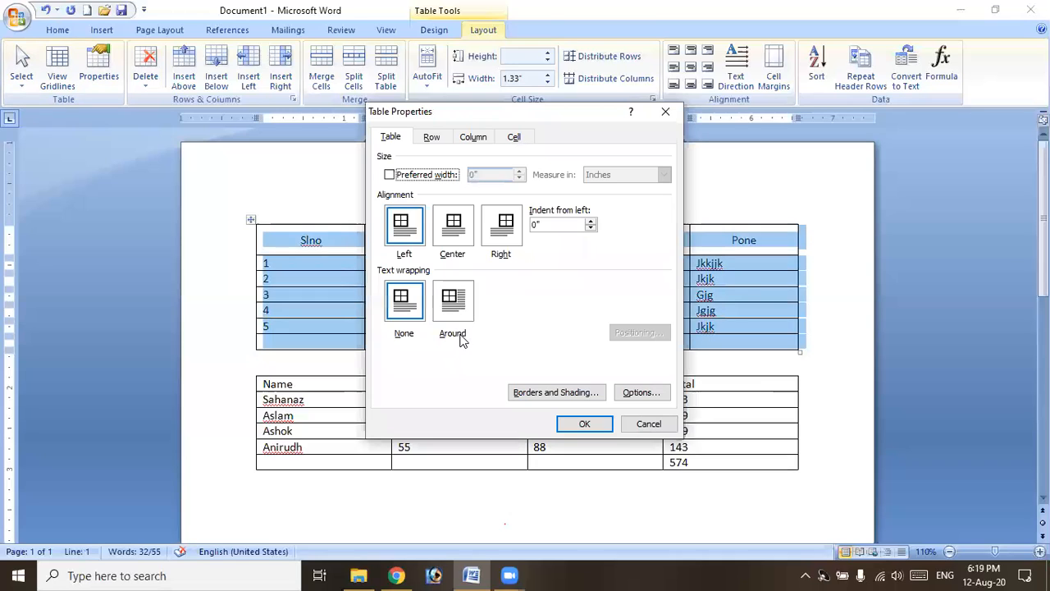
pyautogui.click(452, 238)
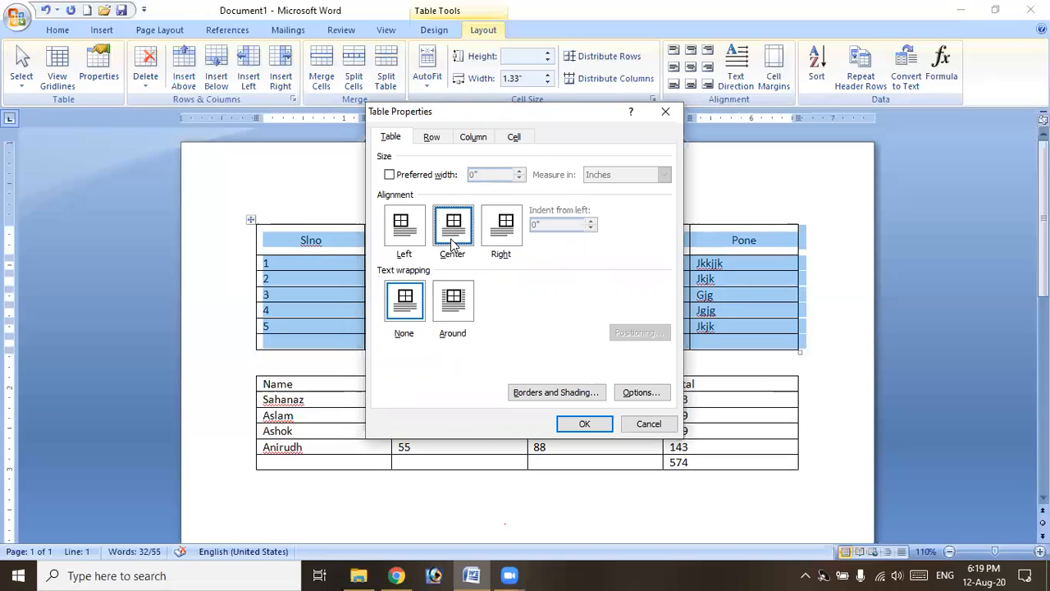
pyautogui.click(584, 423)
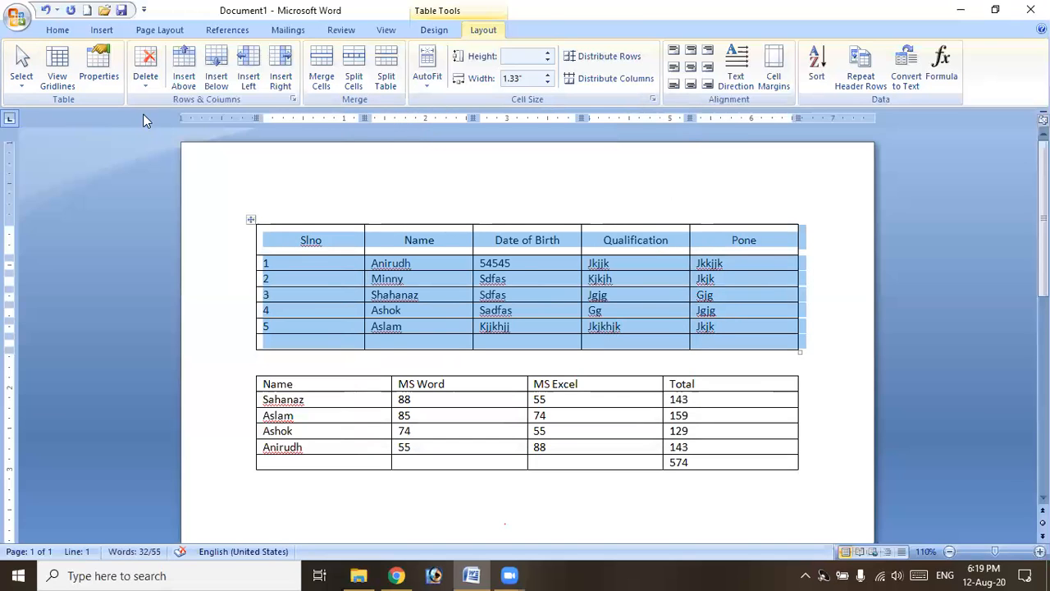
pyautogui.click(98, 65)
pyautogui.click(503, 229)
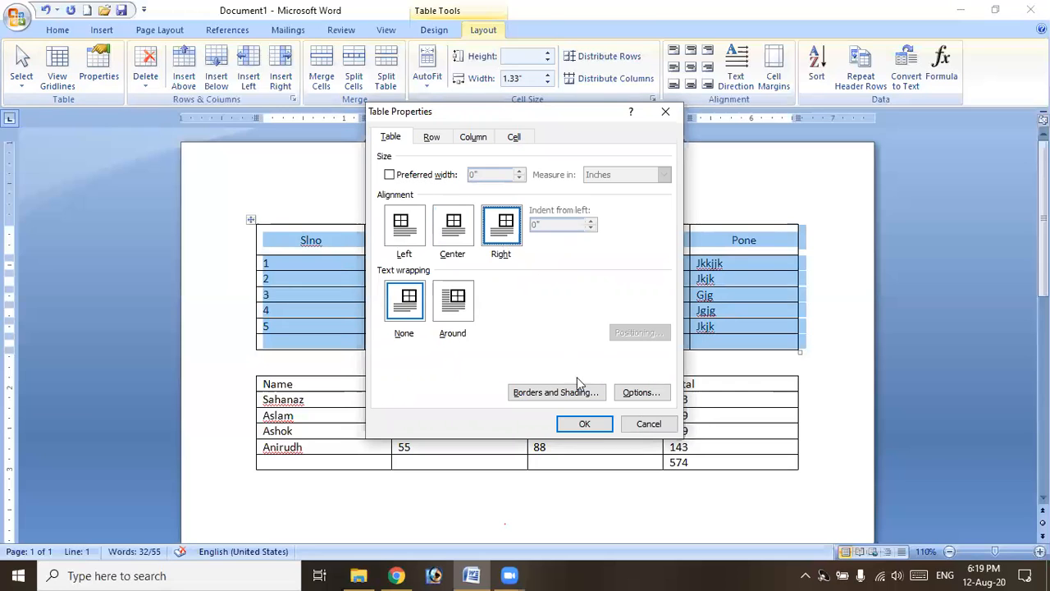
pyautogui.click(584, 423)
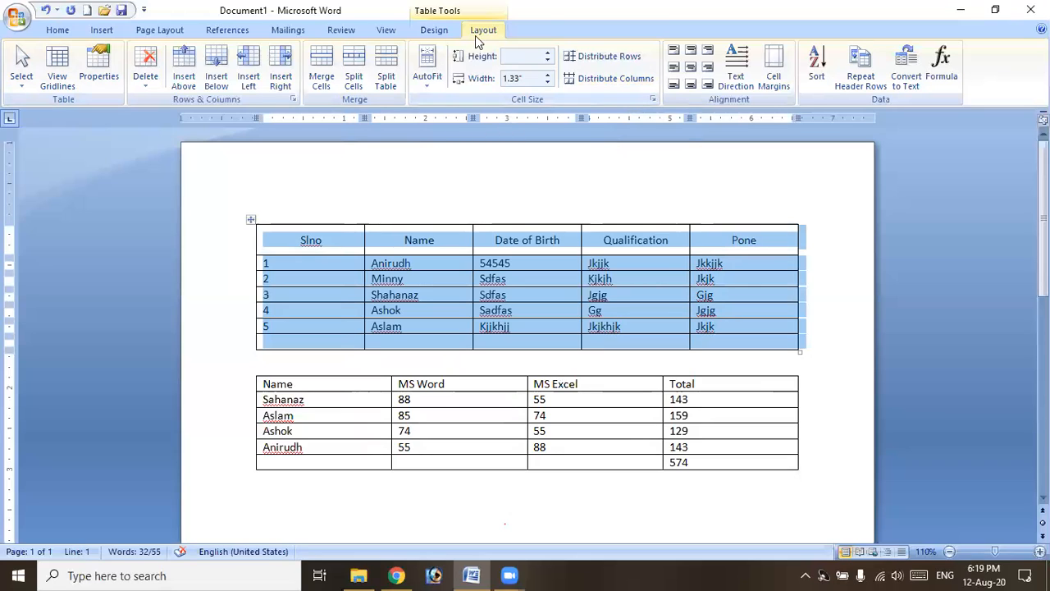
# AutoFit the student details table to its contents and center it on the page.
pyautogui.click(427, 83)
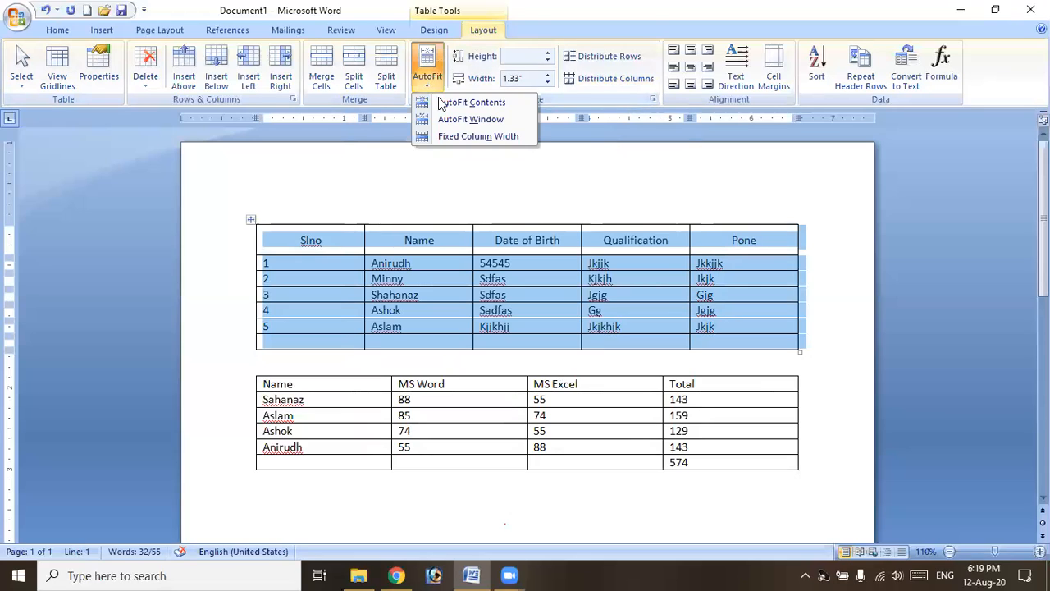
pyautogui.click(482, 106)
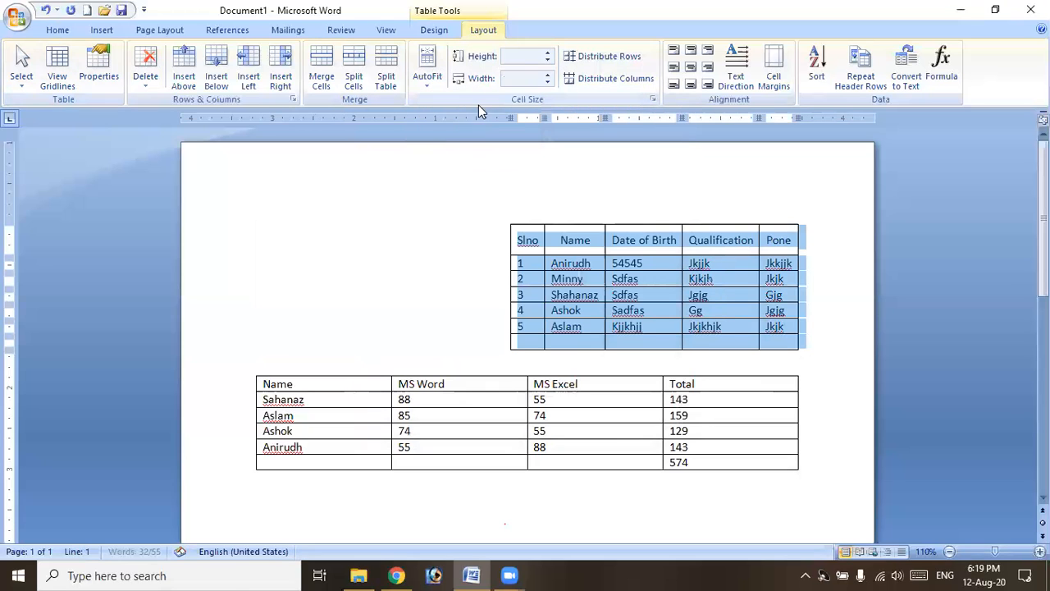
pyautogui.click(97, 75)
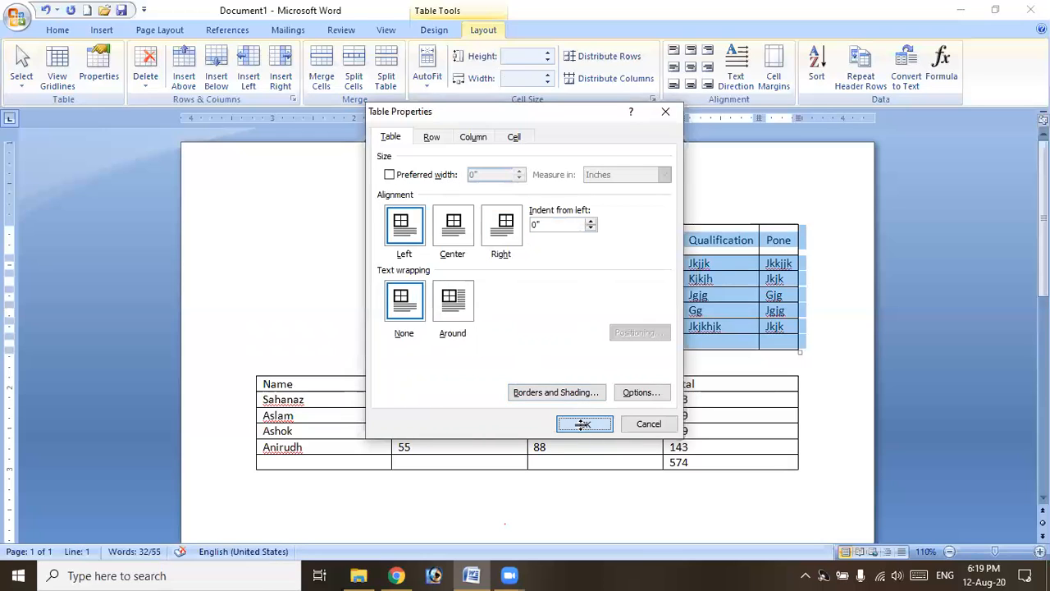
pyautogui.click(584, 423)
pyautogui.click(99, 75)
pyautogui.click(453, 226)
pyautogui.click(584, 423)
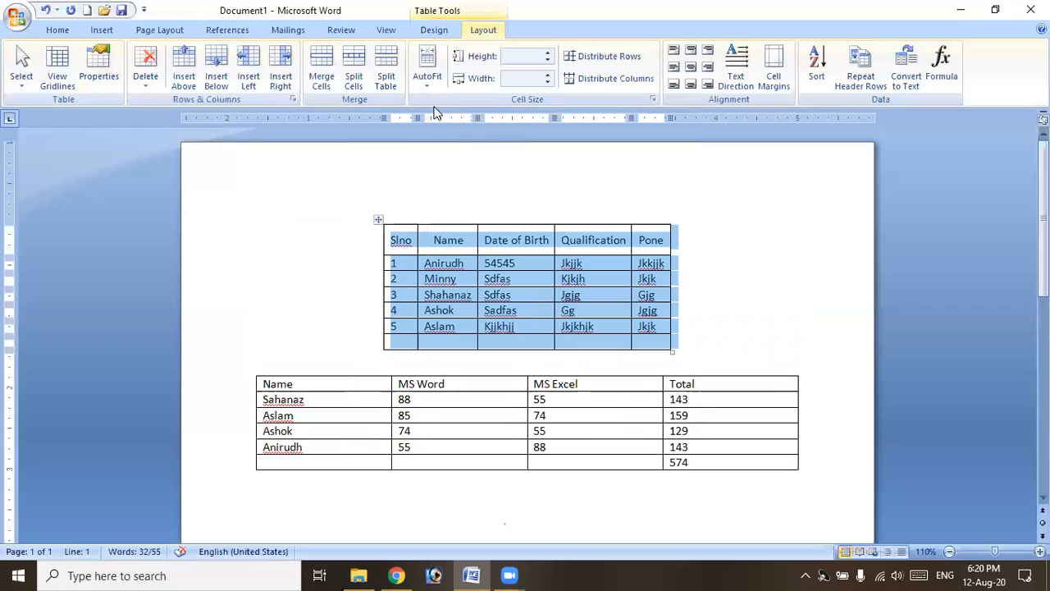
# AutoFit the table to the window, set Around text wrapping, and drag it below the marks table.
pyautogui.click(427, 69)
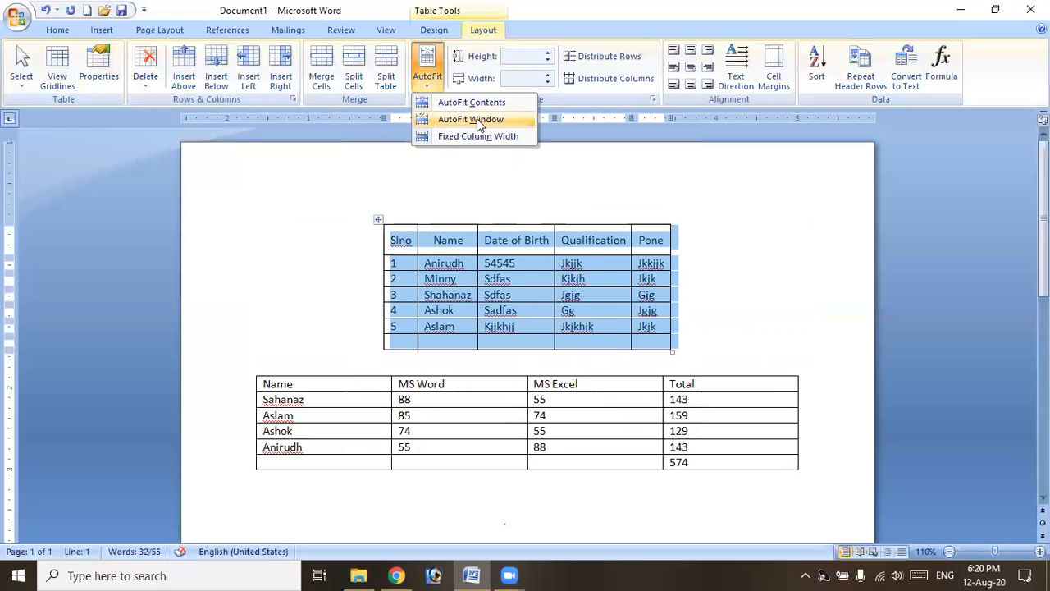
pyautogui.click(476, 120)
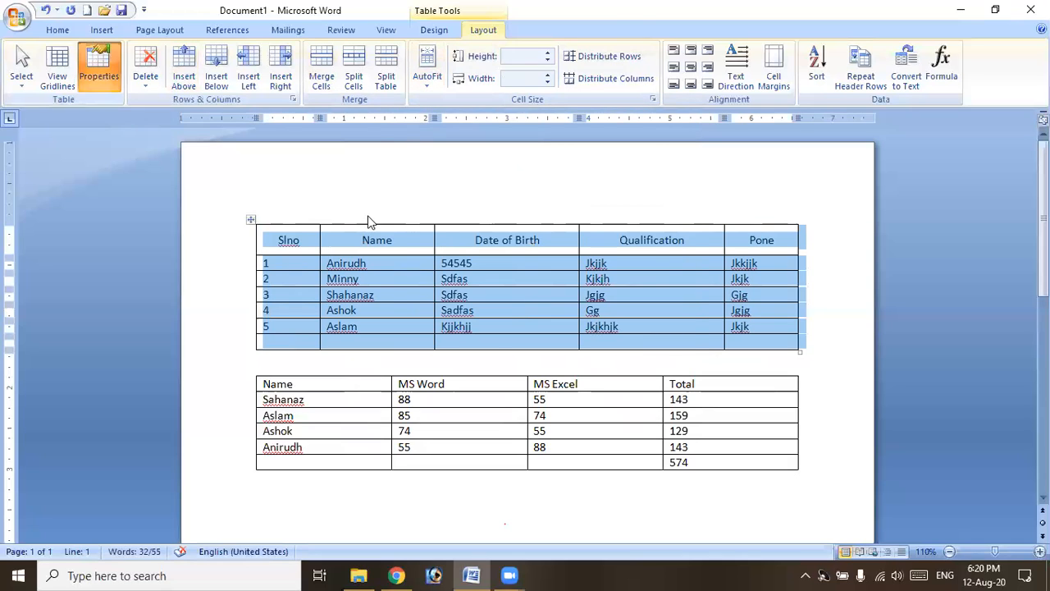
pyautogui.click(454, 320)
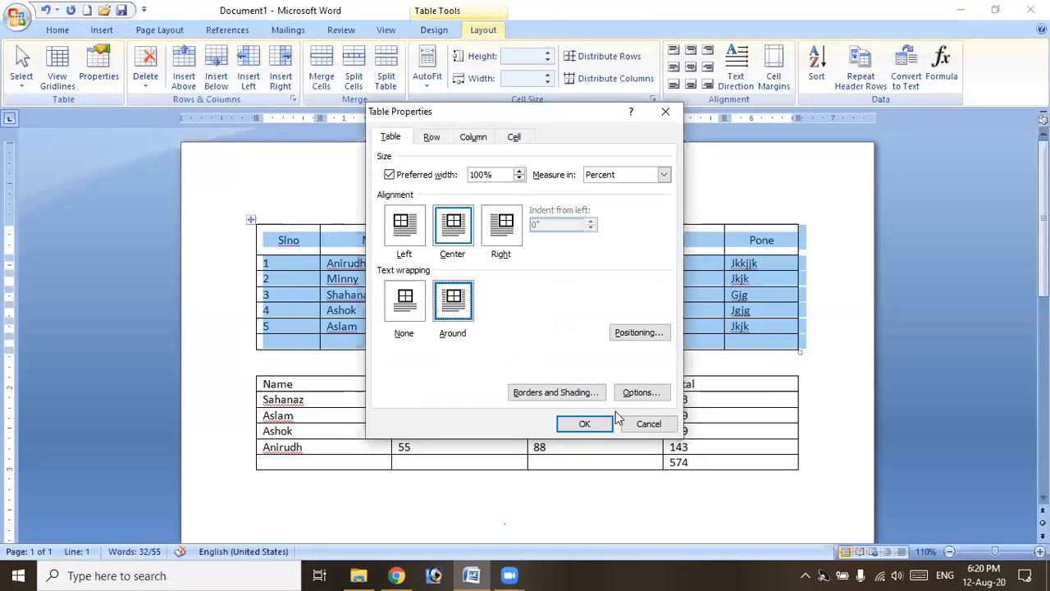
pyautogui.click(584, 423)
pyautogui.moveTo(251, 220); pyautogui.dragTo(253, 485)
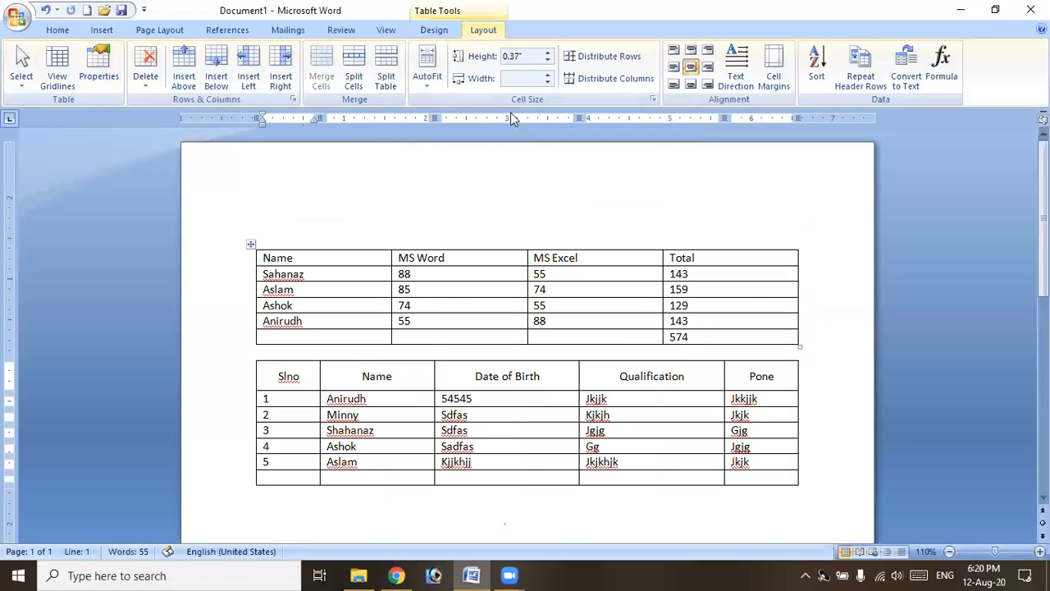
# Reselect the whole student details table.
pyautogui.click(93, 80)
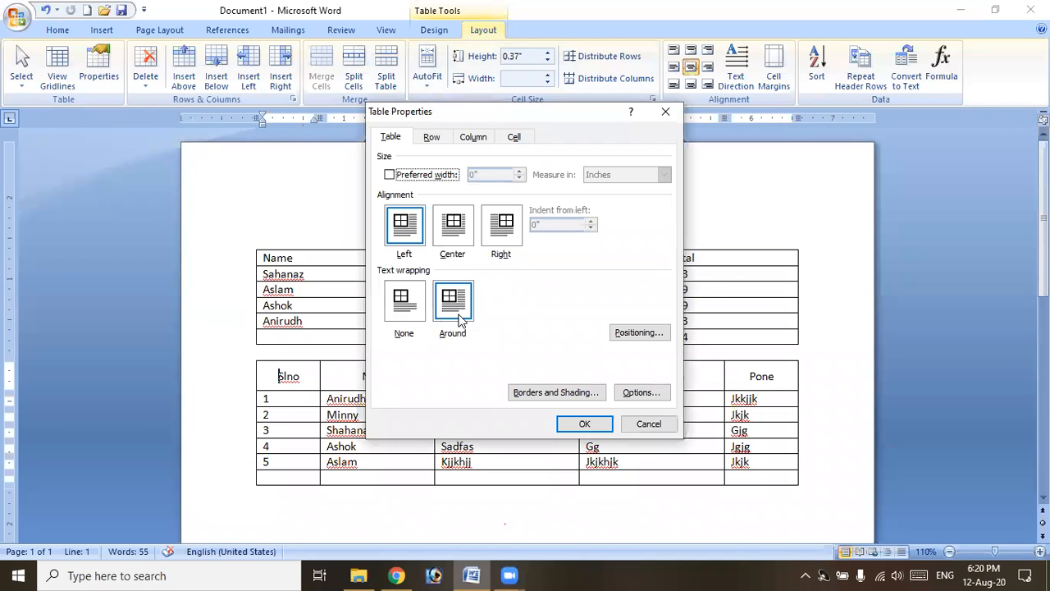
pyautogui.click(649, 424)
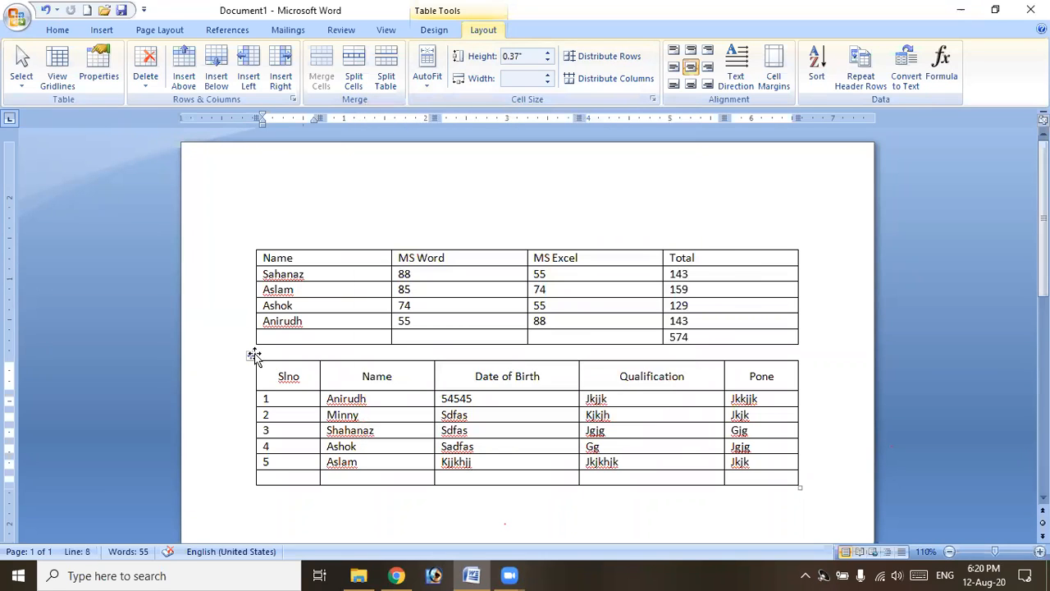
pyautogui.click(251, 355)
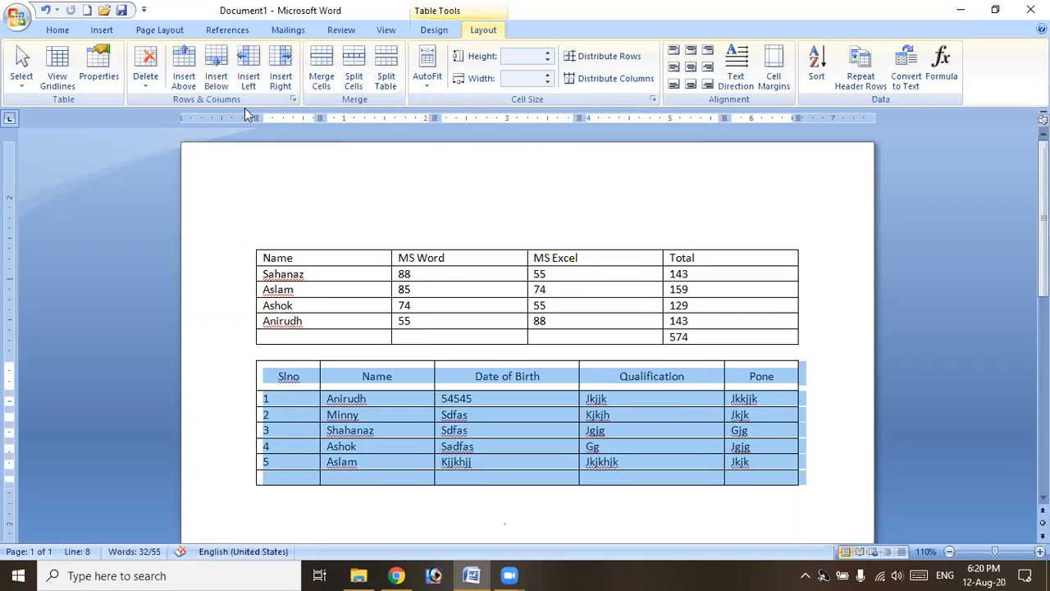
# Apply green 3 pt borders to all cells of the table through Borders and Shading.
pyautogui.click(99, 80)
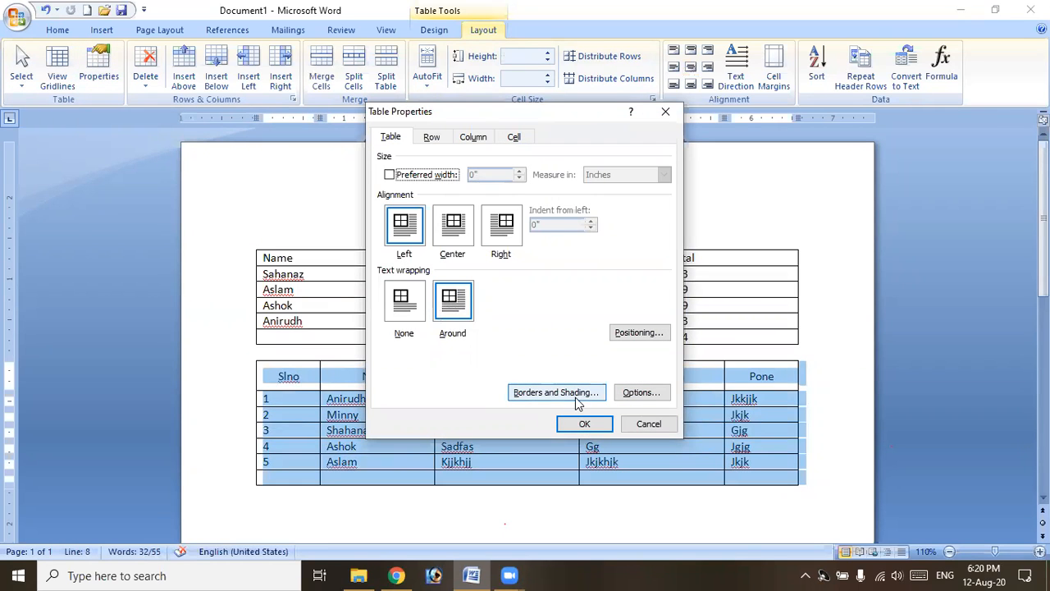
pyautogui.click(574, 396)
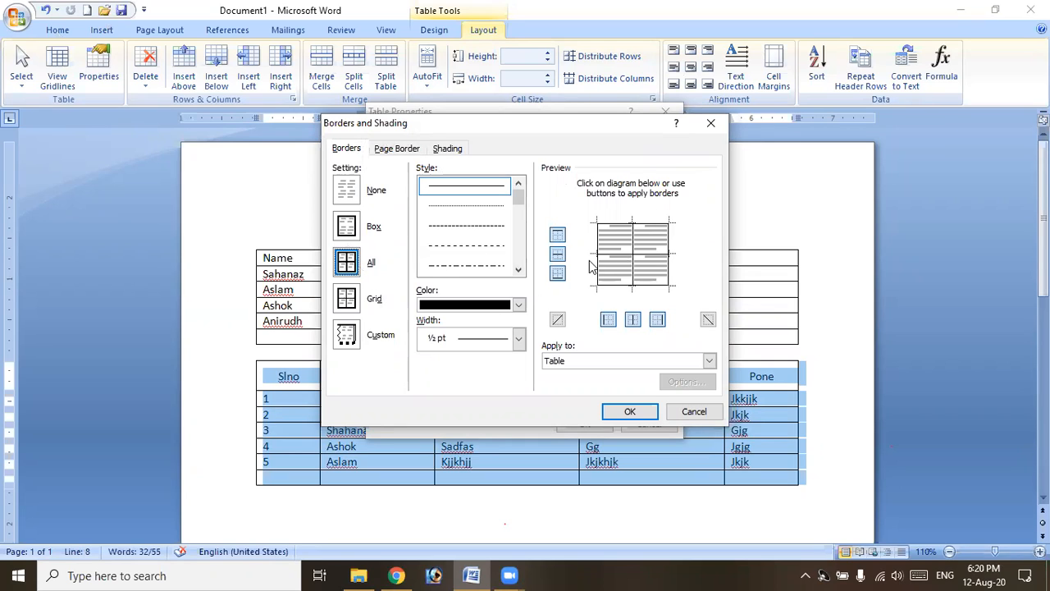
pyautogui.scroll(-5, 520, 276)
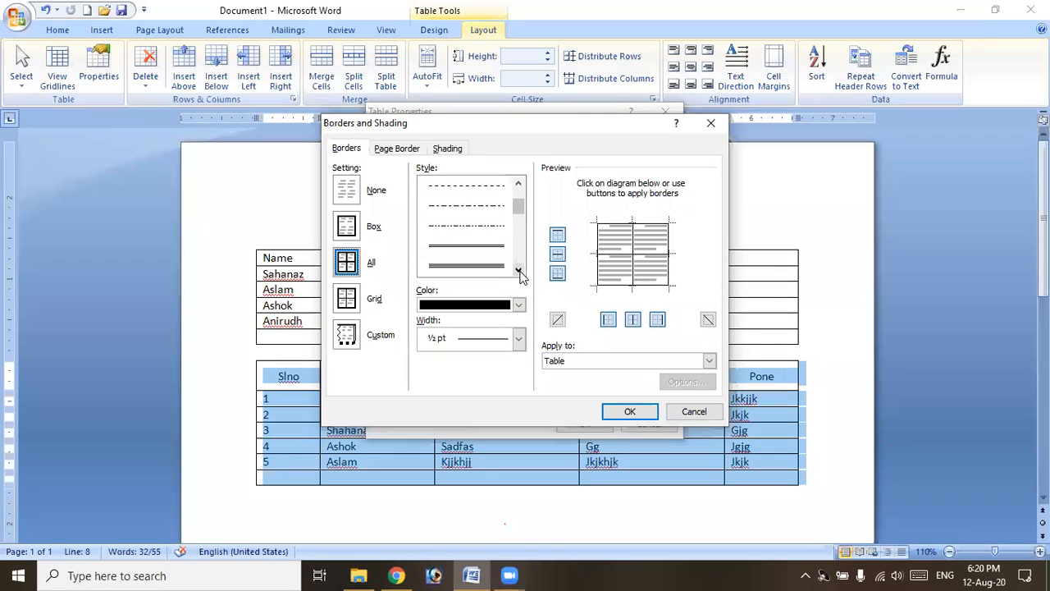
pyautogui.click(484, 238)
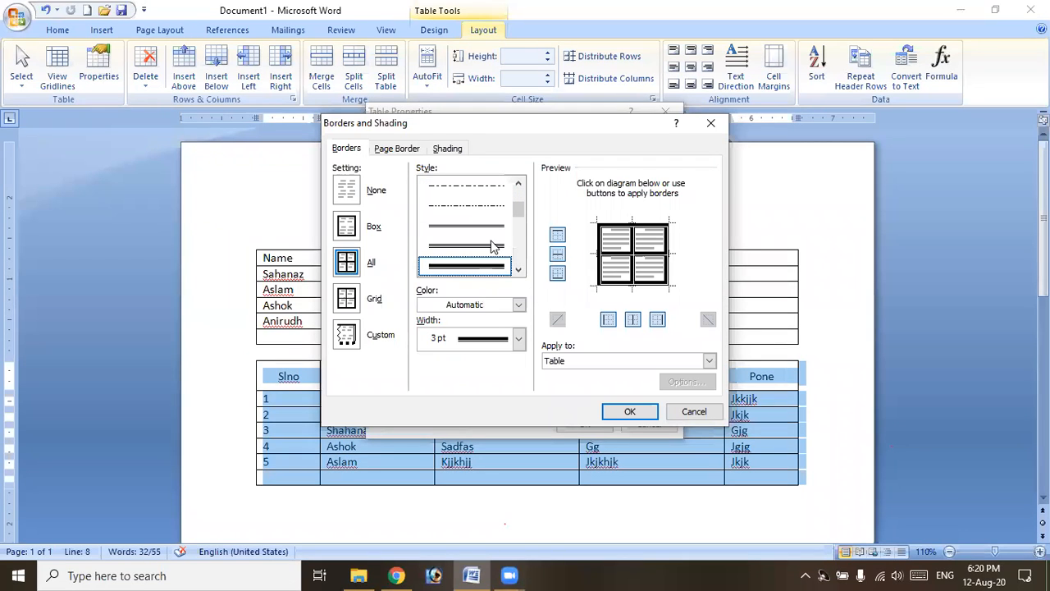
pyautogui.click(519, 306)
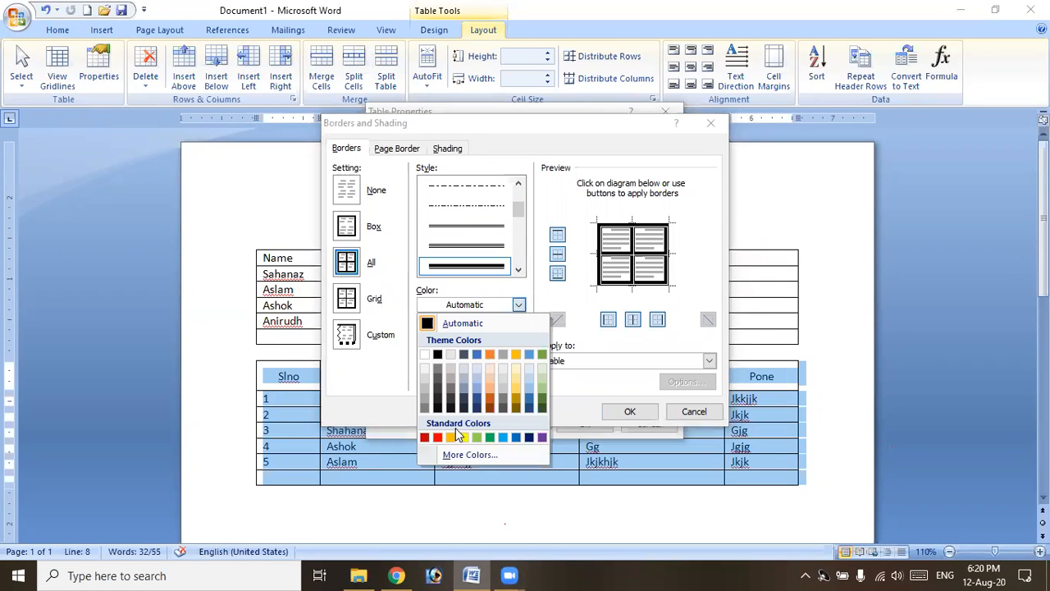
pyautogui.click(490, 436)
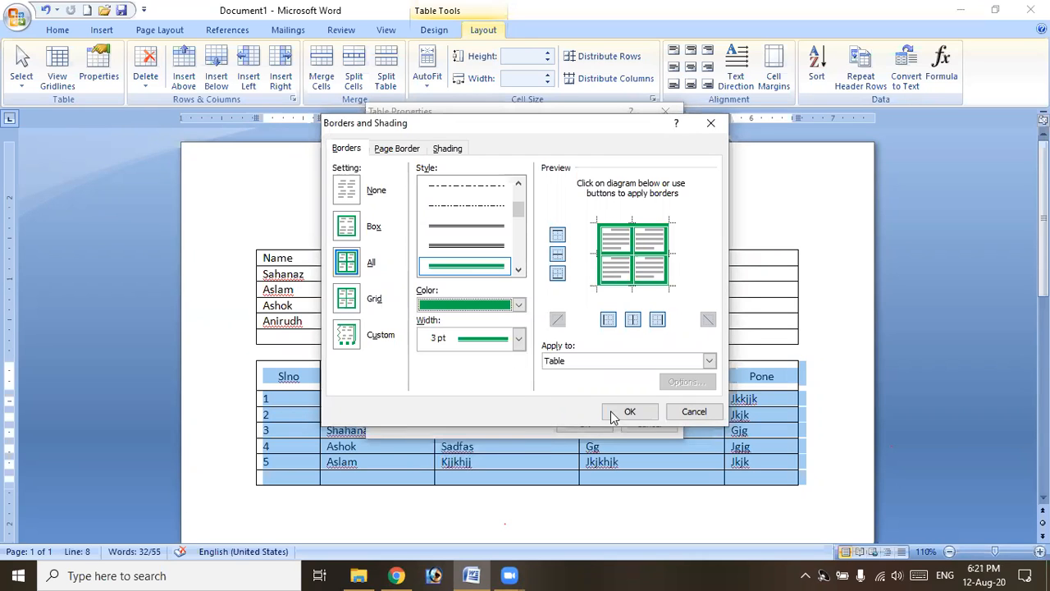
pyautogui.click(519, 338)
pyautogui.click(520, 339)
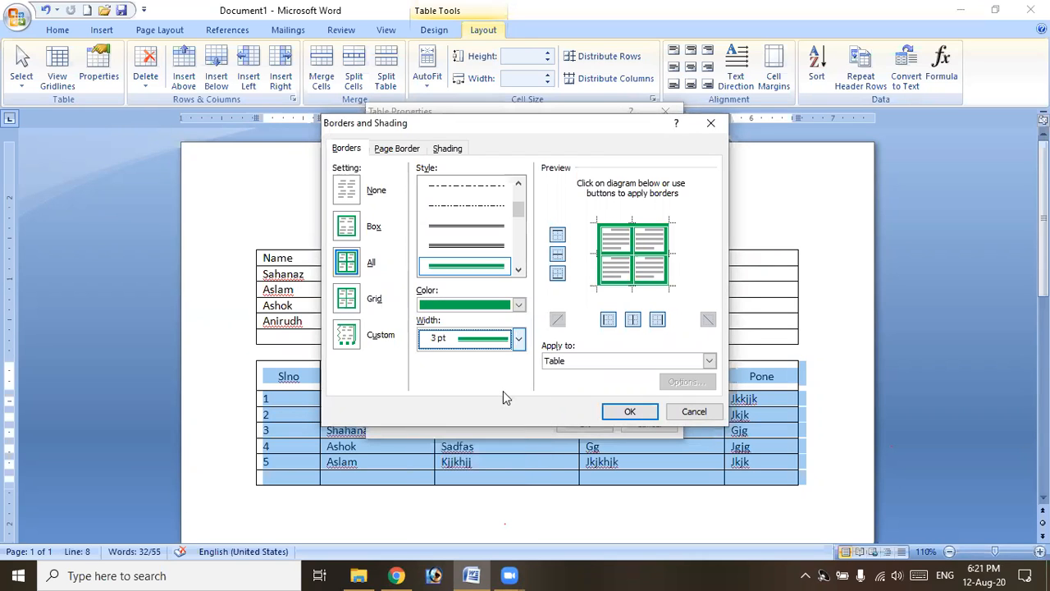
pyautogui.click(630, 412)
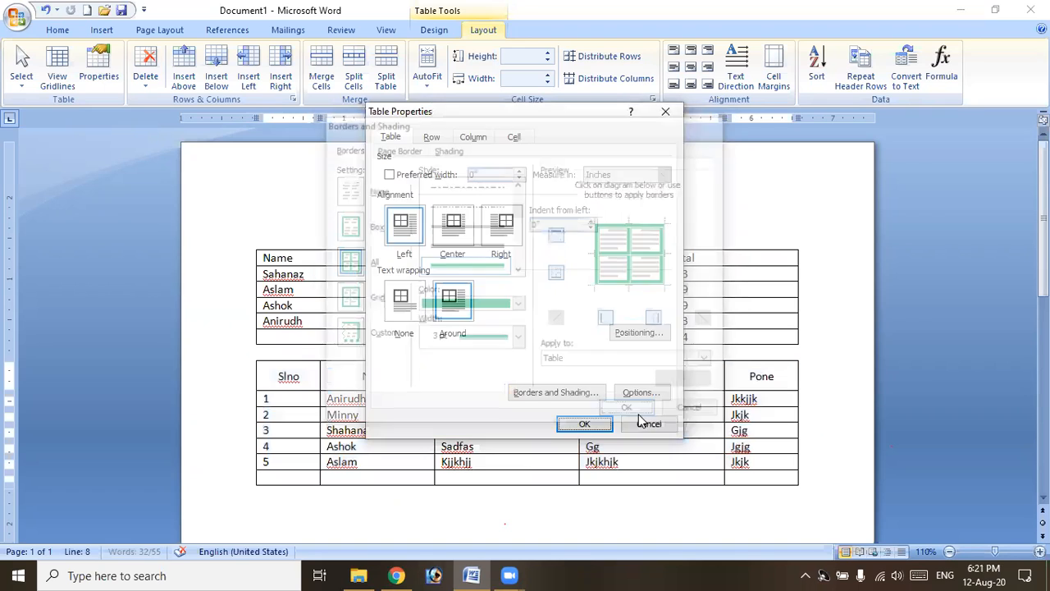
pyautogui.click(582, 426)
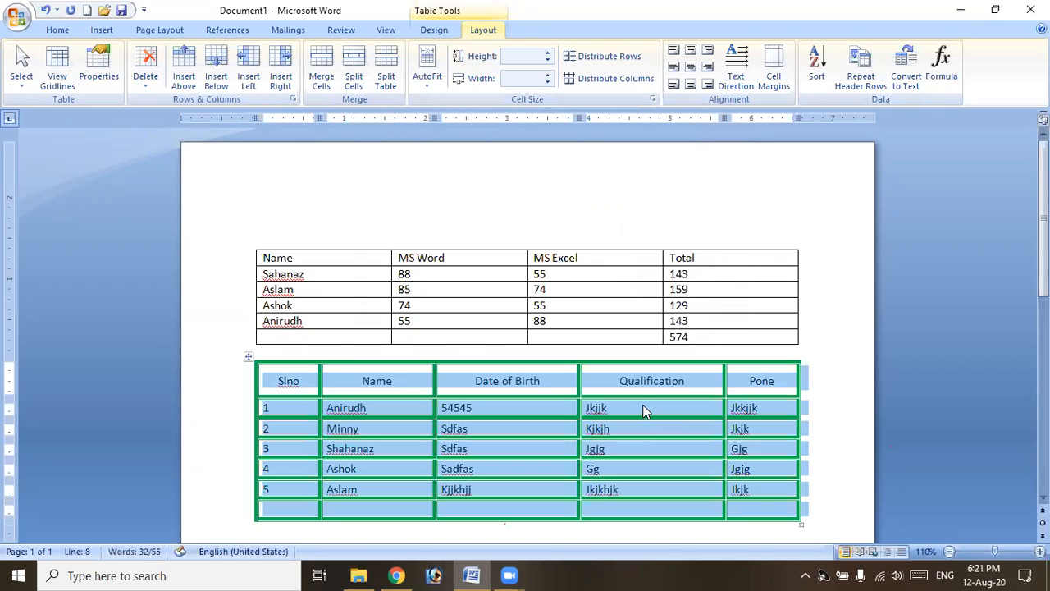
pyautogui.click(635, 413)
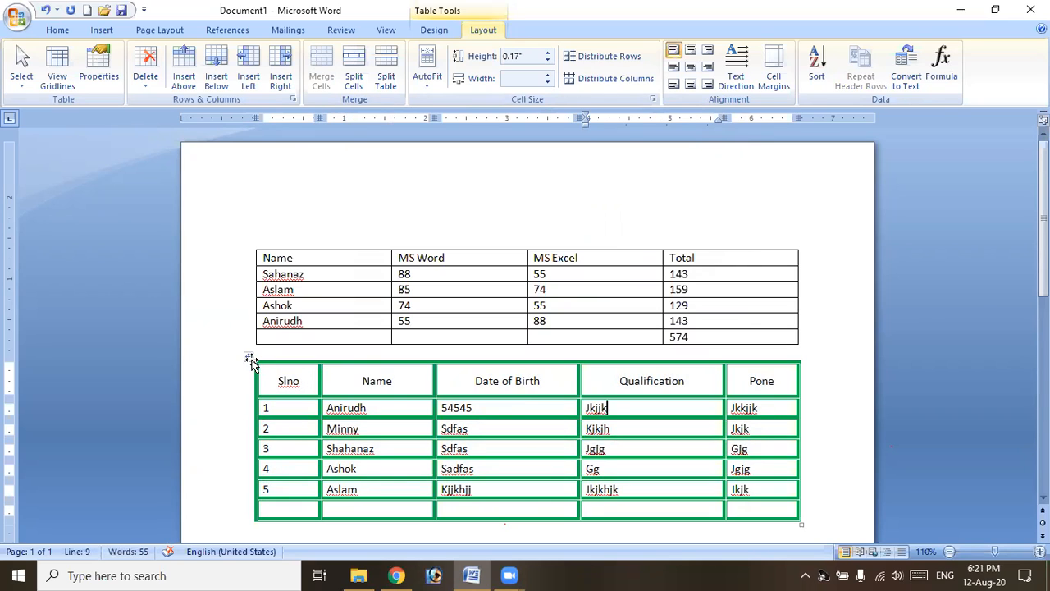
pyautogui.click(251, 361)
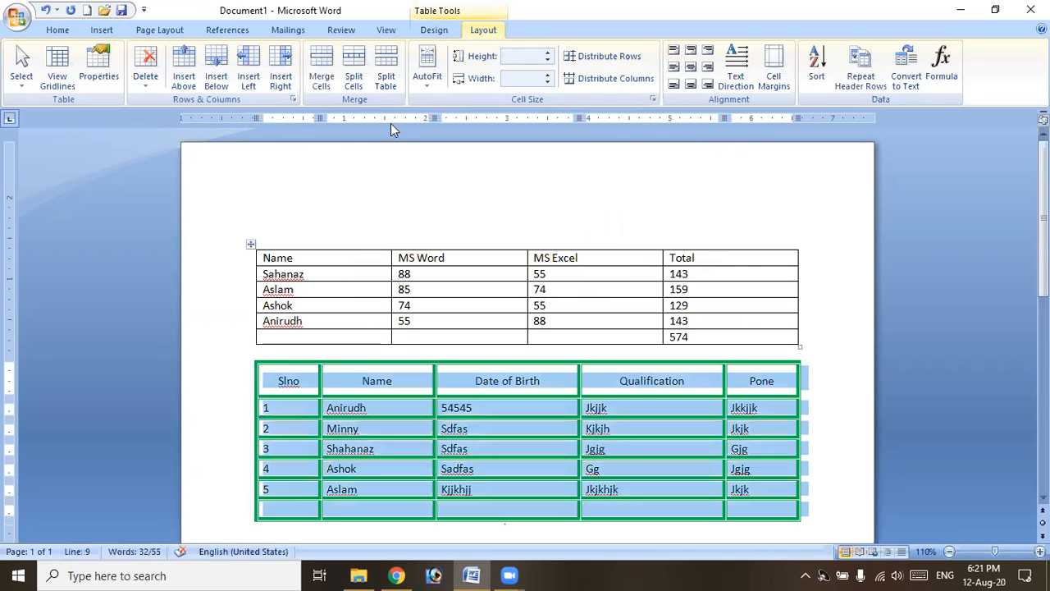
# Reset the table borders to thin ½ pt solid lines in Automatic black colour.
pyautogui.click(99, 67)
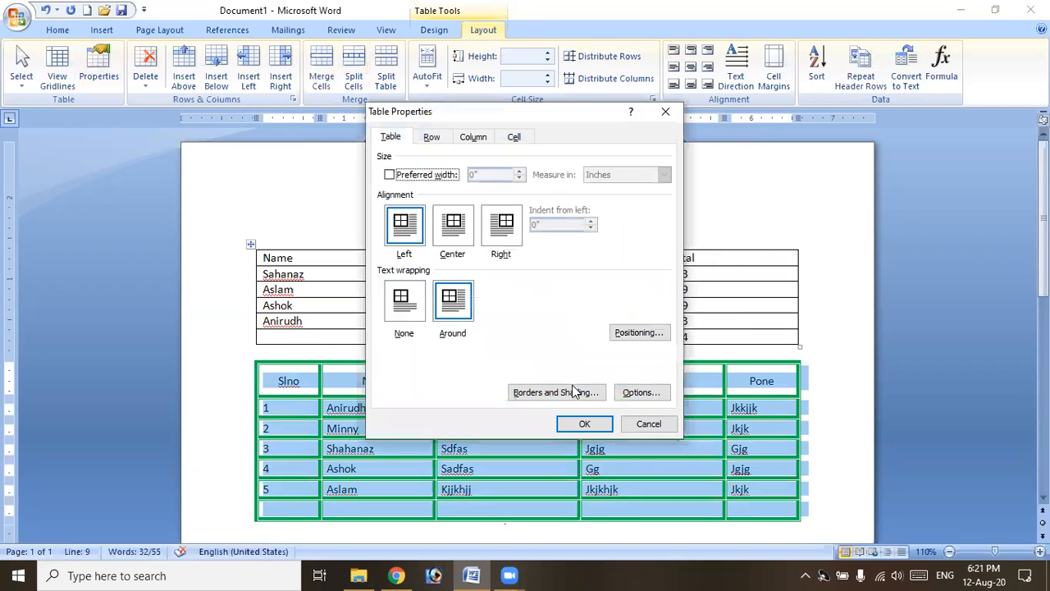
pyautogui.click(577, 395)
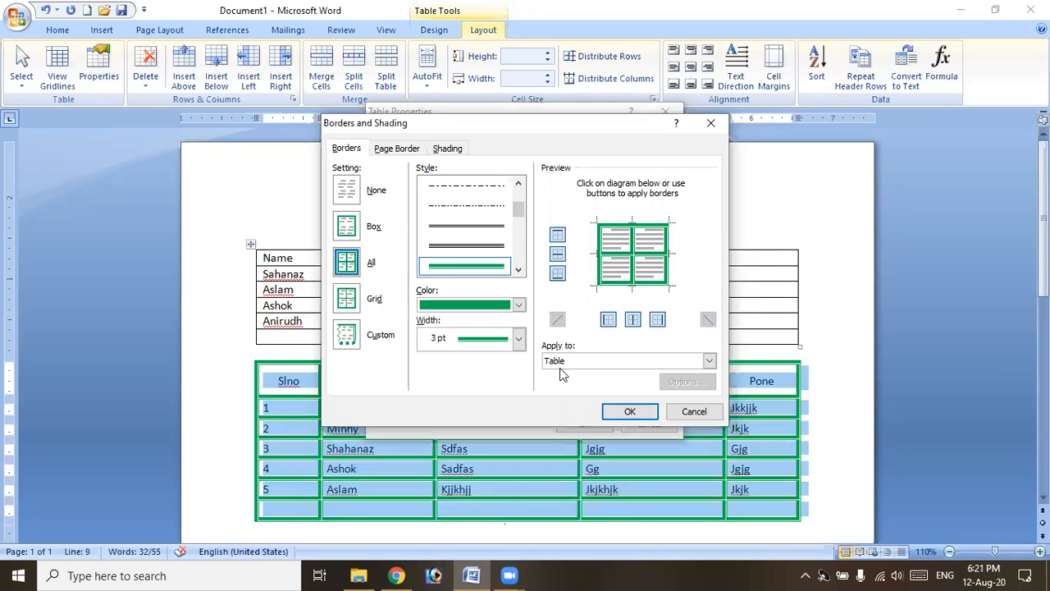
pyautogui.click(519, 305)
pyautogui.click(501, 315)
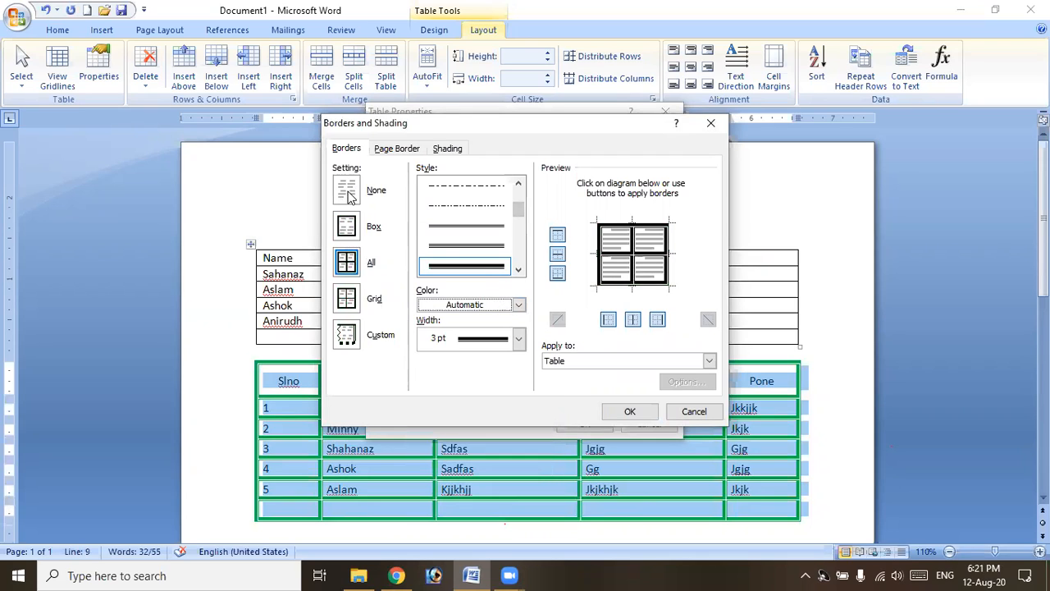
pyautogui.moveTo(519, 210); pyautogui.dragTo(518, 190)
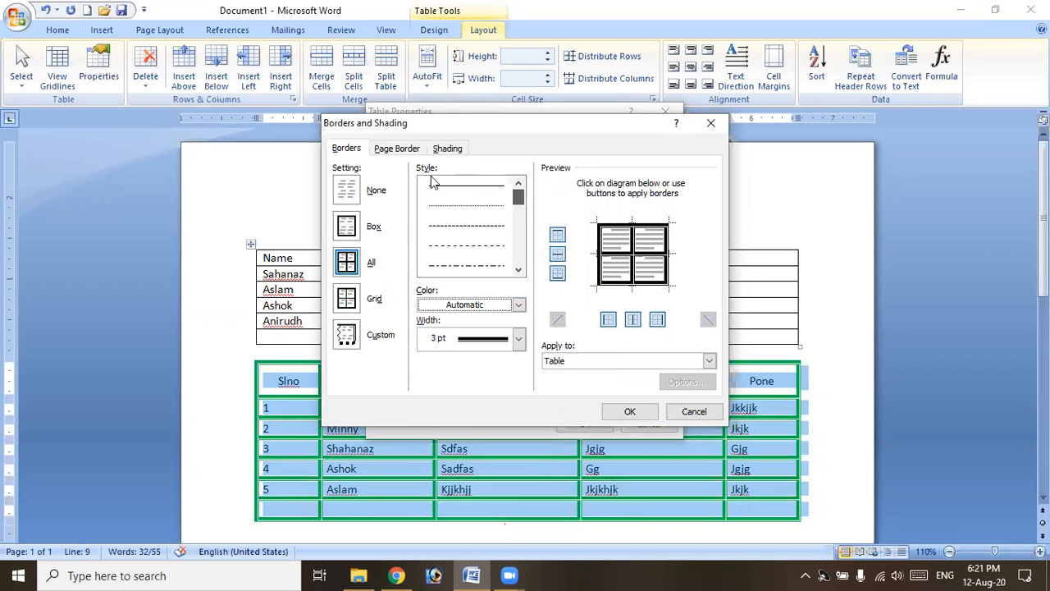
pyautogui.click(439, 188)
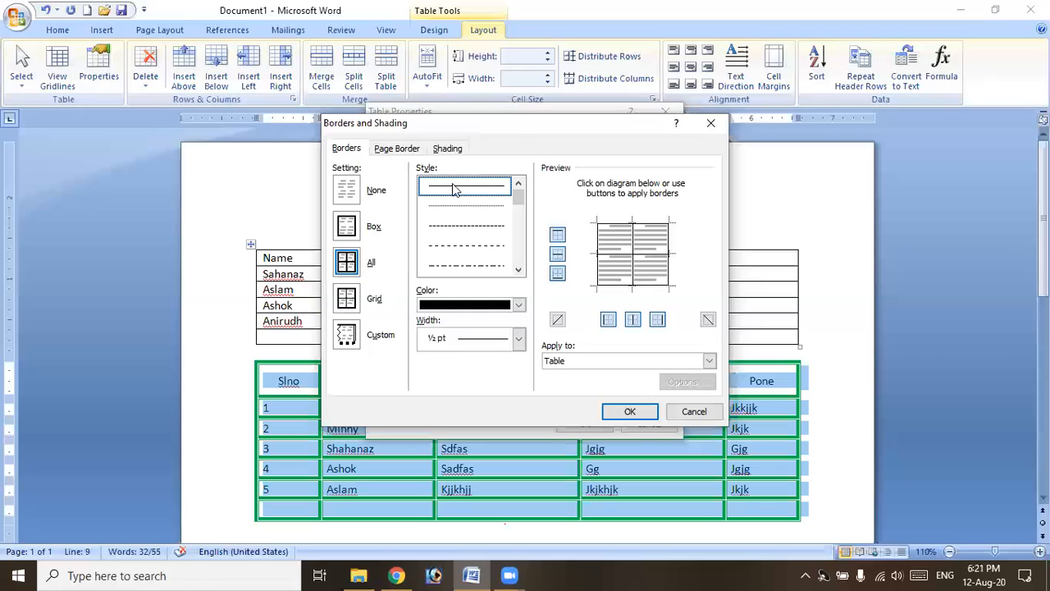
pyautogui.click(627, 421)
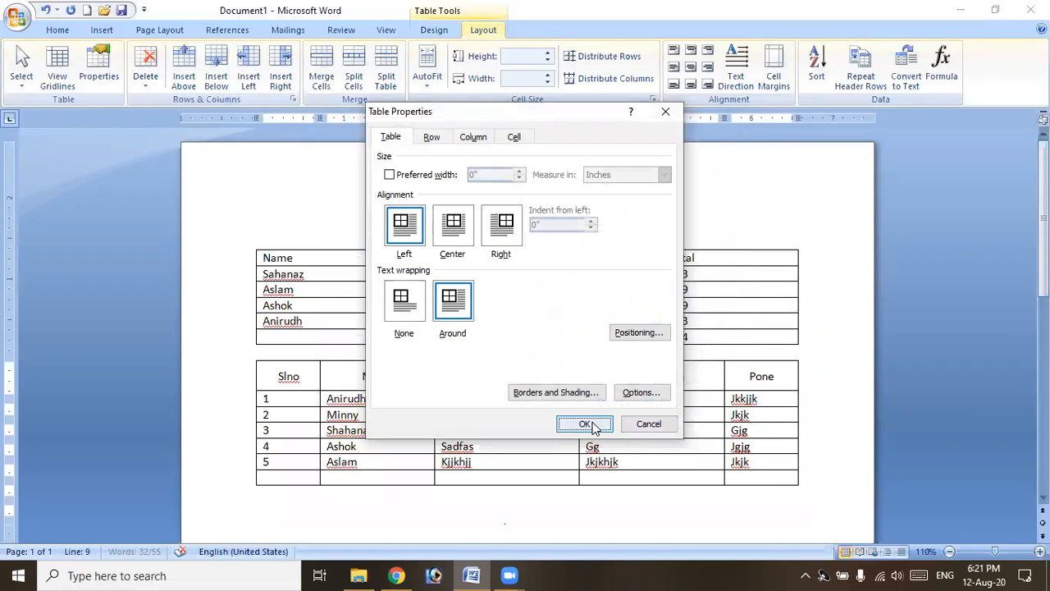
pyautogui.click(585, 424)
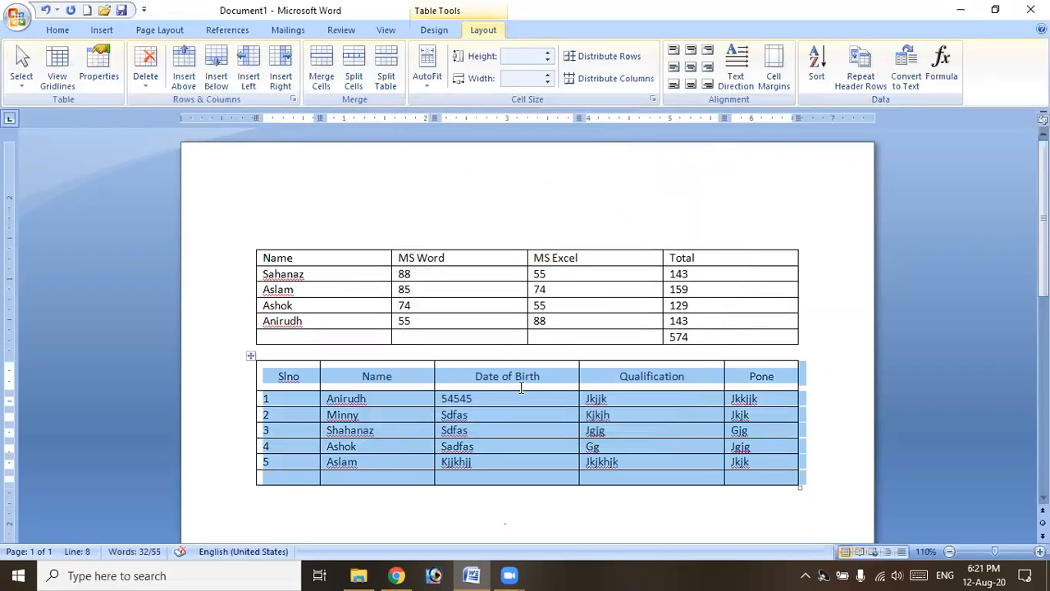
pyautogui.click(310, 377)
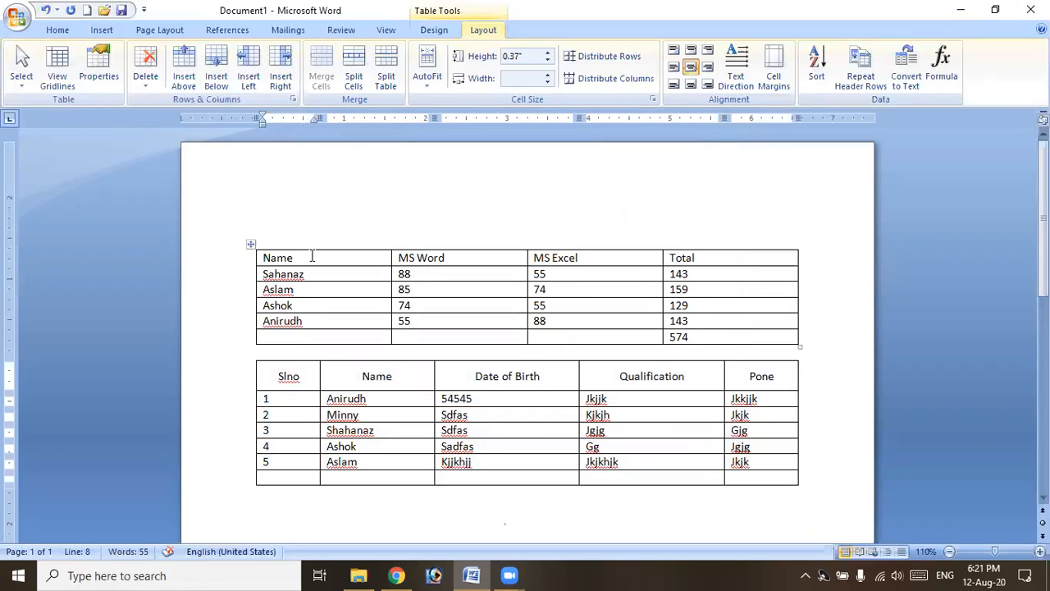
pyautogui.click(98, 68)
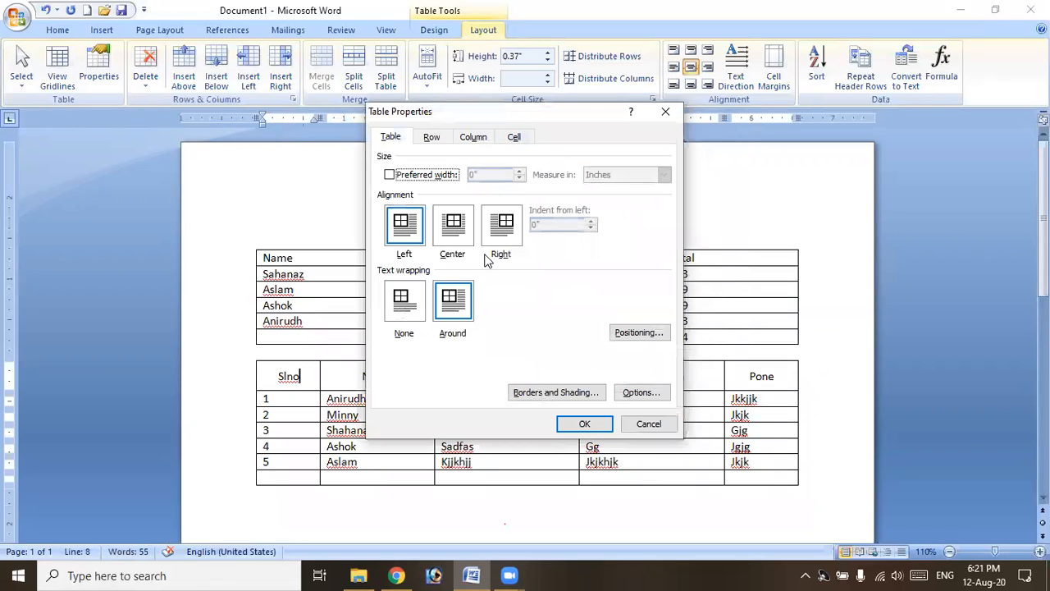
pyautogui.click(556, 392)
pyautogui.click(448, 151)
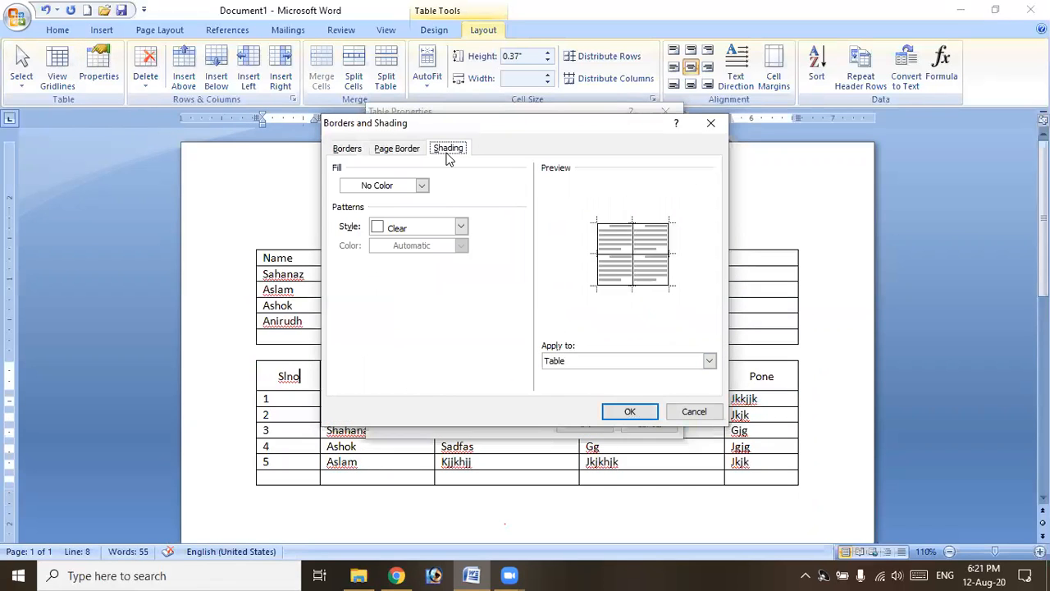
pyautogui.click(421, 185)
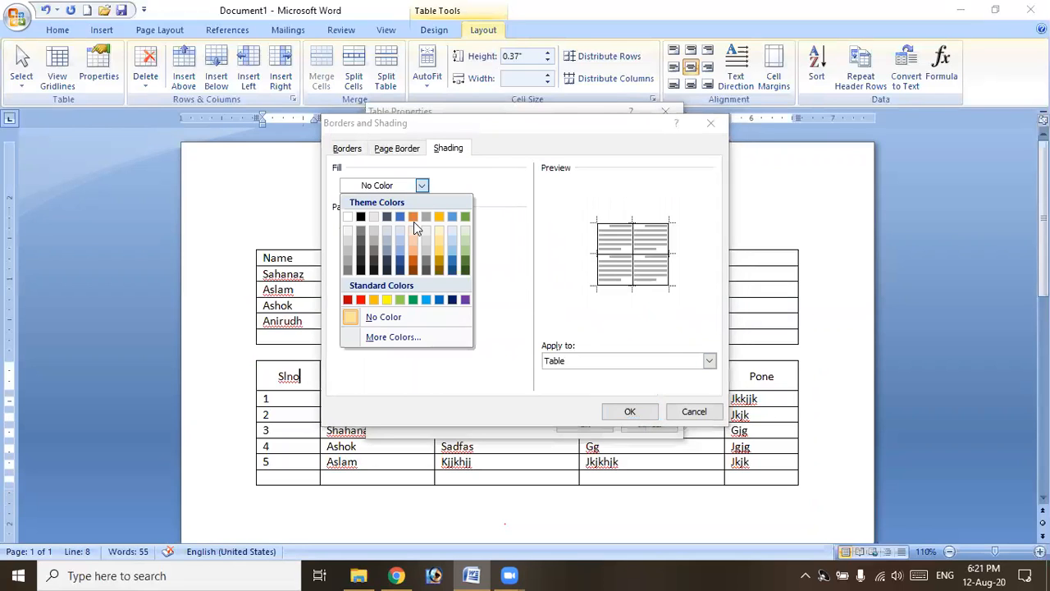
pyautogui.click(478, 217)
pyautogui.click(623, 413)
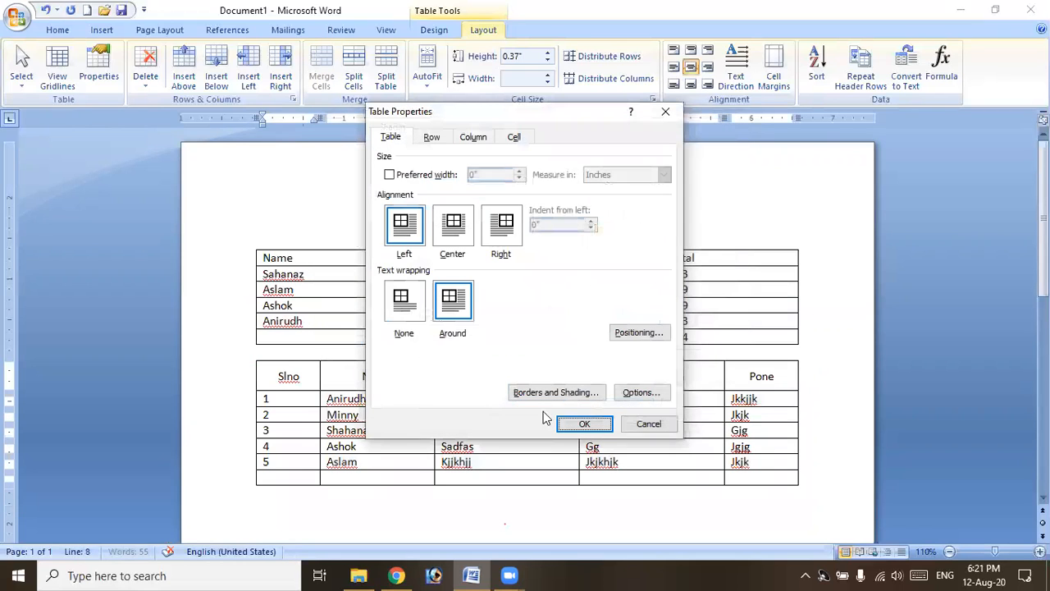
pyautogui.click(584, 421)
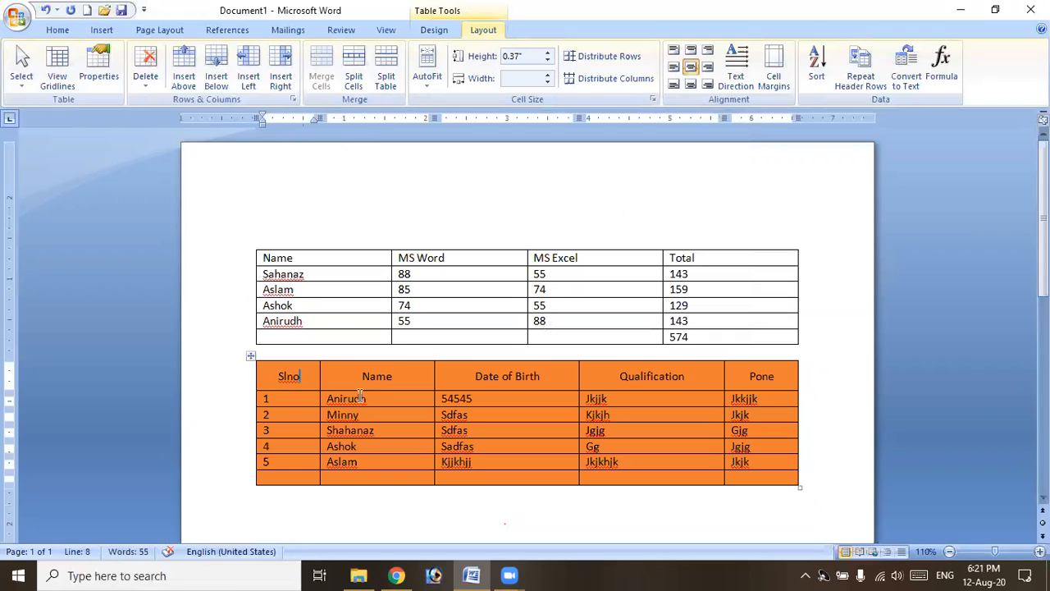
pyautogui.click(346, 391)
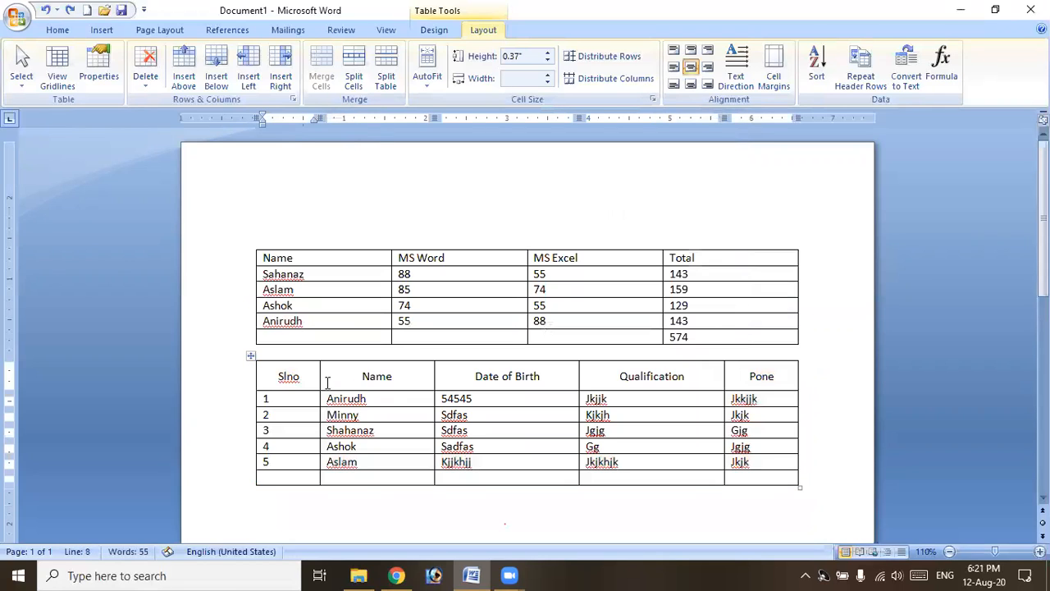
# Fill the Slno header cell with orange shading applied to the cell only.
pyautogui.moveTo(302, 376); pyautogui.dragTo(271, 374)
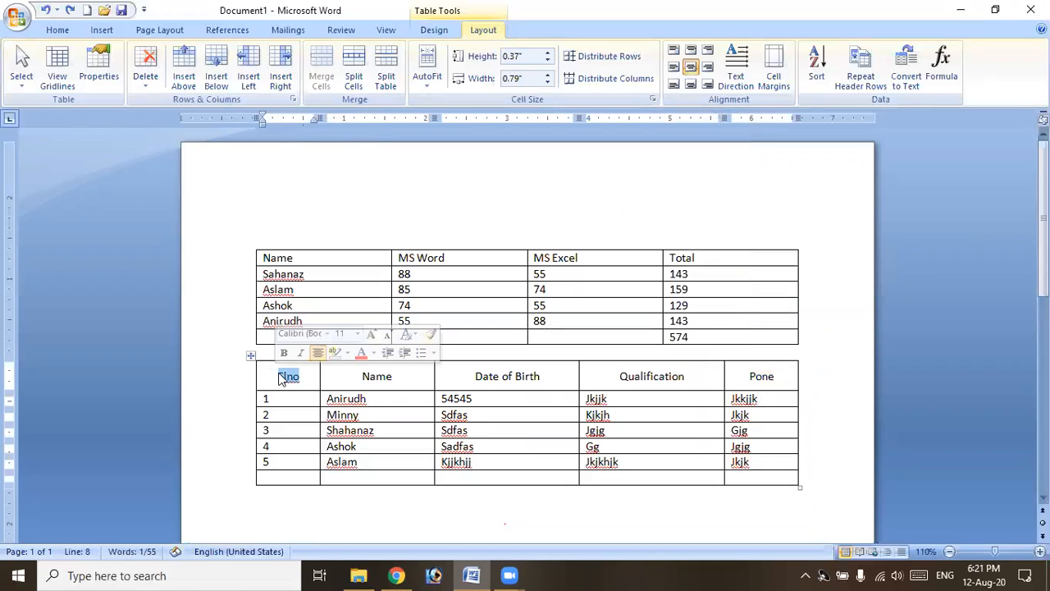
pyautogui.click(92, 67)
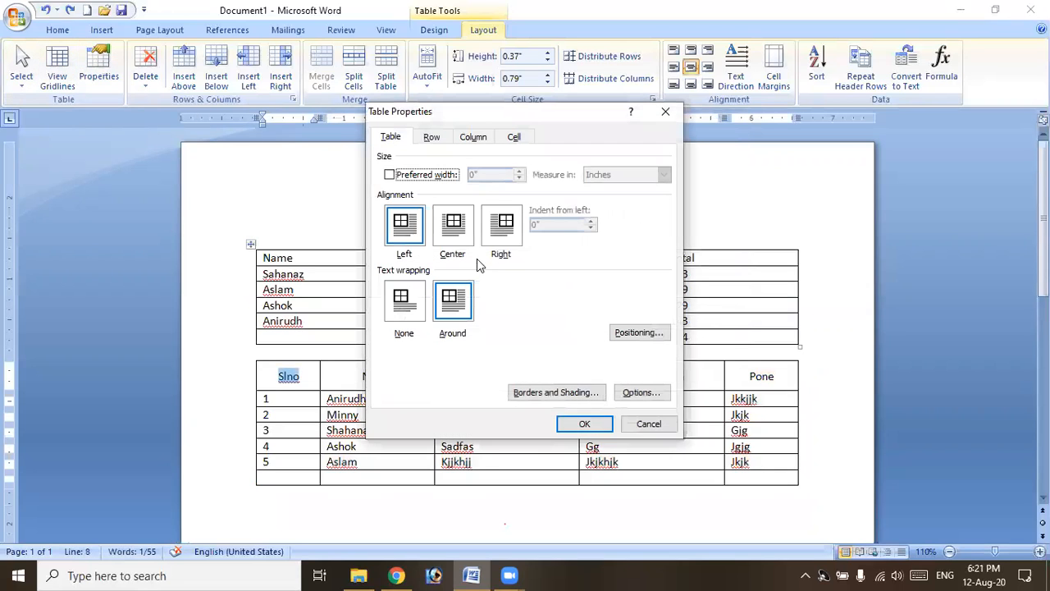
pyautogui.click(558, 392)
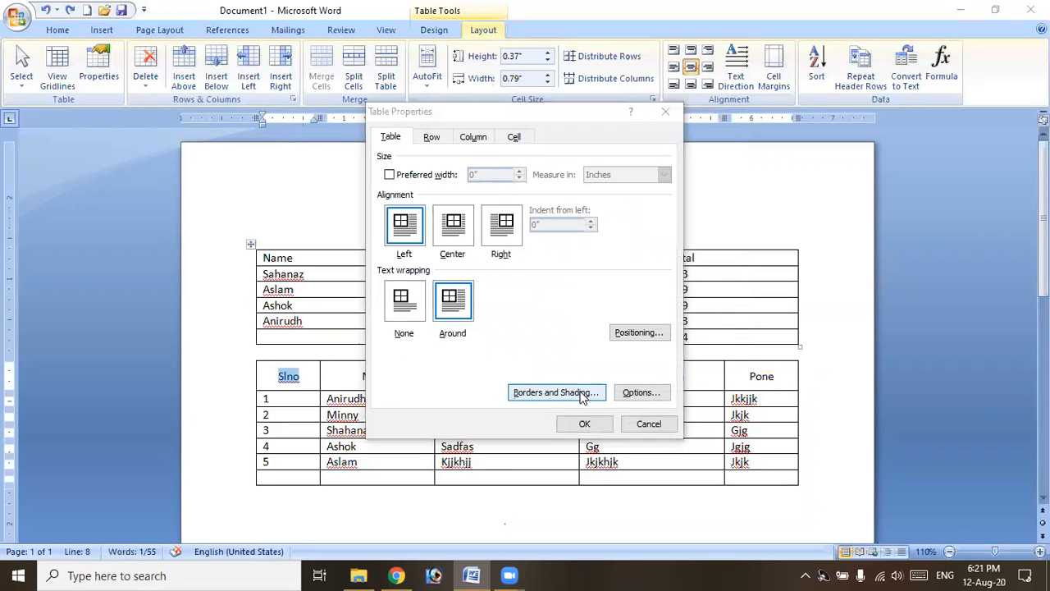
pyautogui.click(421, 185)
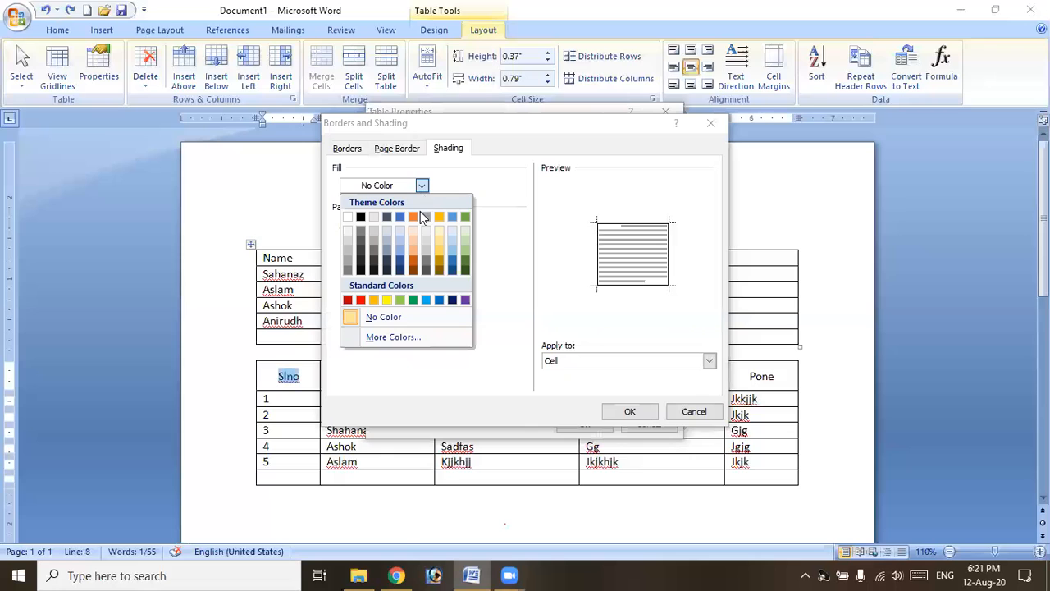
pyautogui.click(467, 239)
pyautogui.click(630, 411)
pyautogui.click(589, 424)
pyautogui.click(348, 378)
pyautogui.click(62, 34)
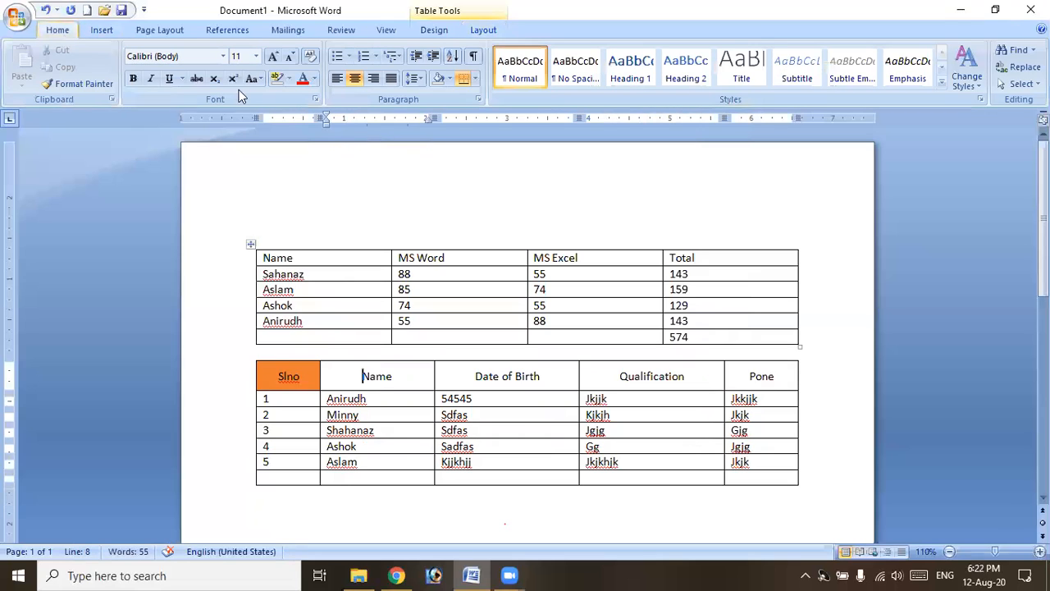
# Shade the Name header cell green next to the orange Slno cell, then check the other header cells.
pyautogui.click(449, 78)
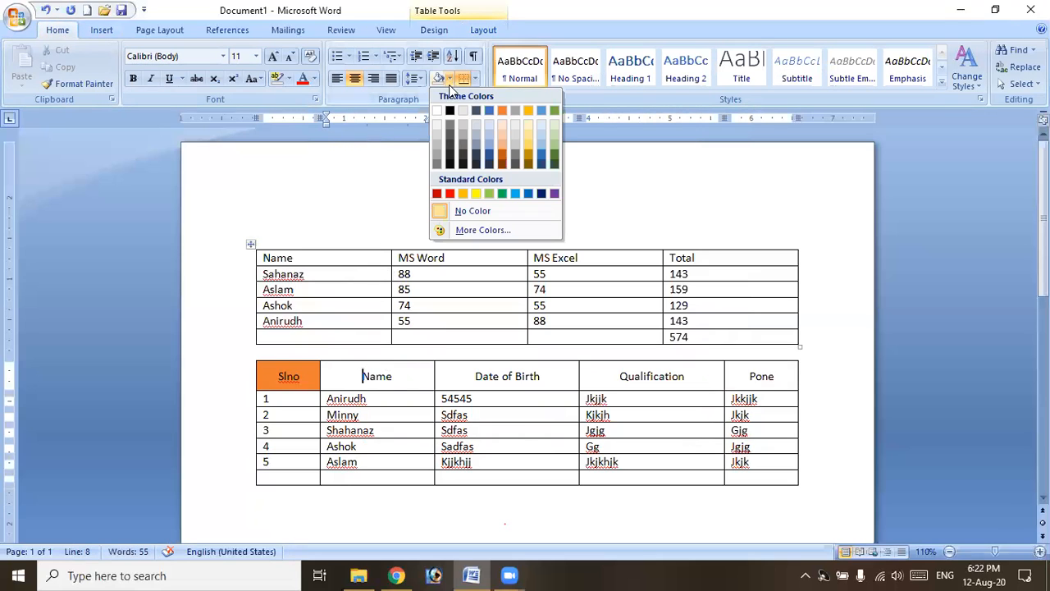
pyautogui.click(502, 193)
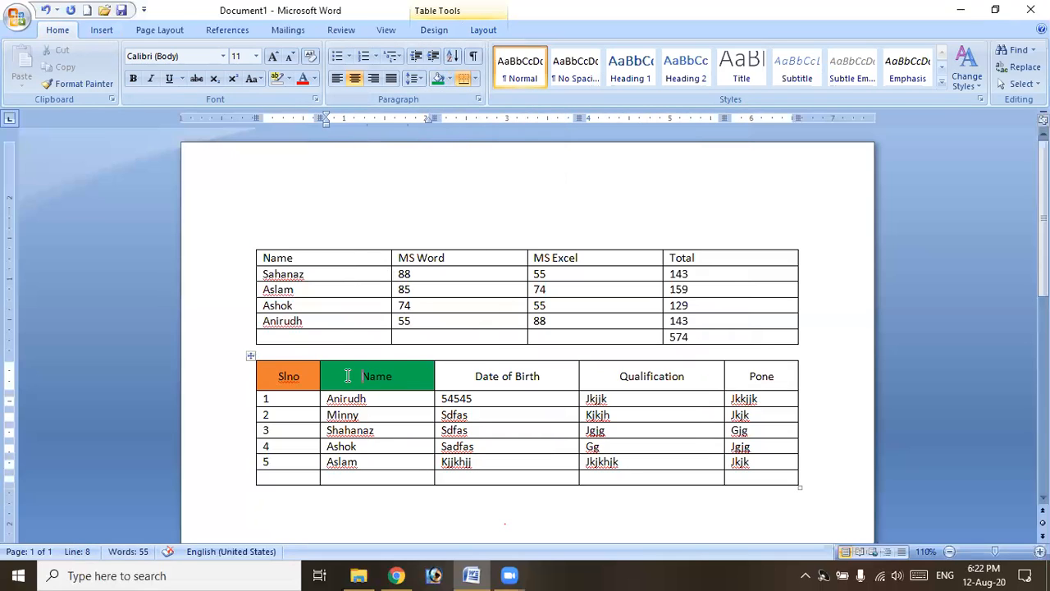
pyautogui.click(460, 376)
pyautogui.click(658, 376)
pyautogui.click(780, 376)
pyautogui.click(507, 376)
pyautogui.click(415, 376)
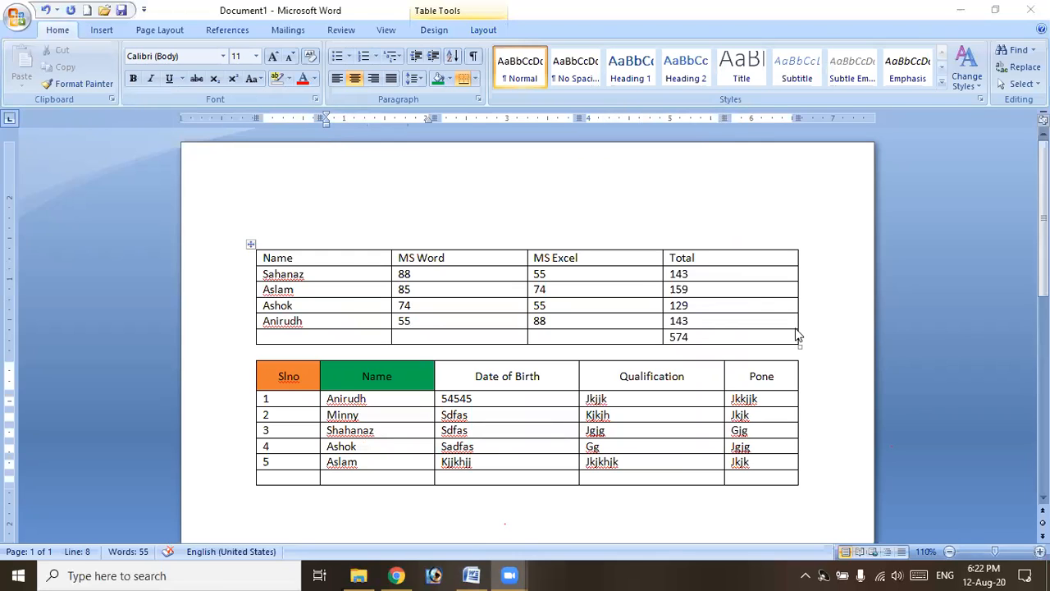
pyautogui.click(414, 378)
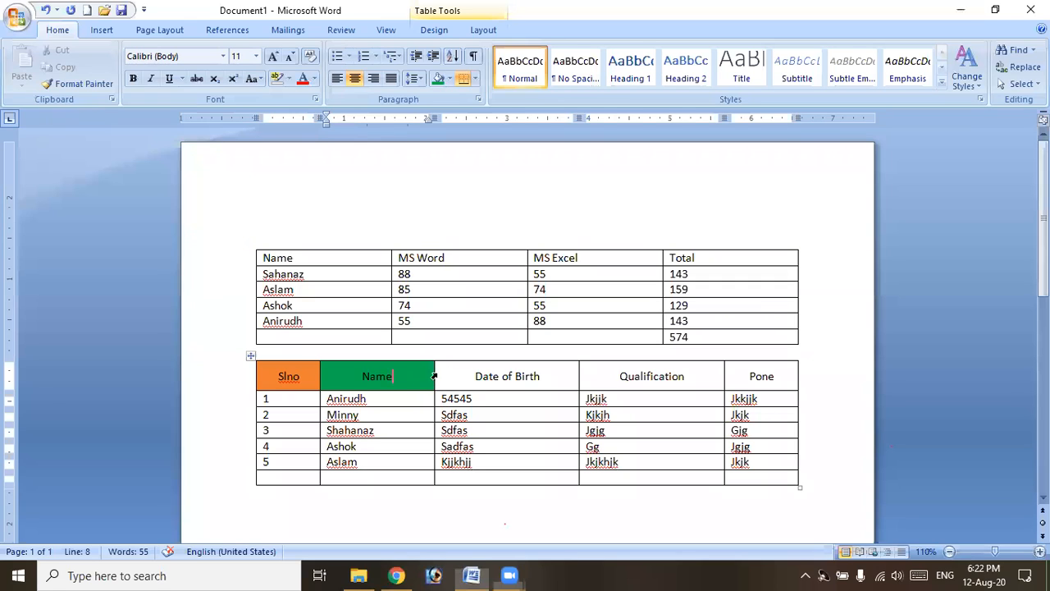
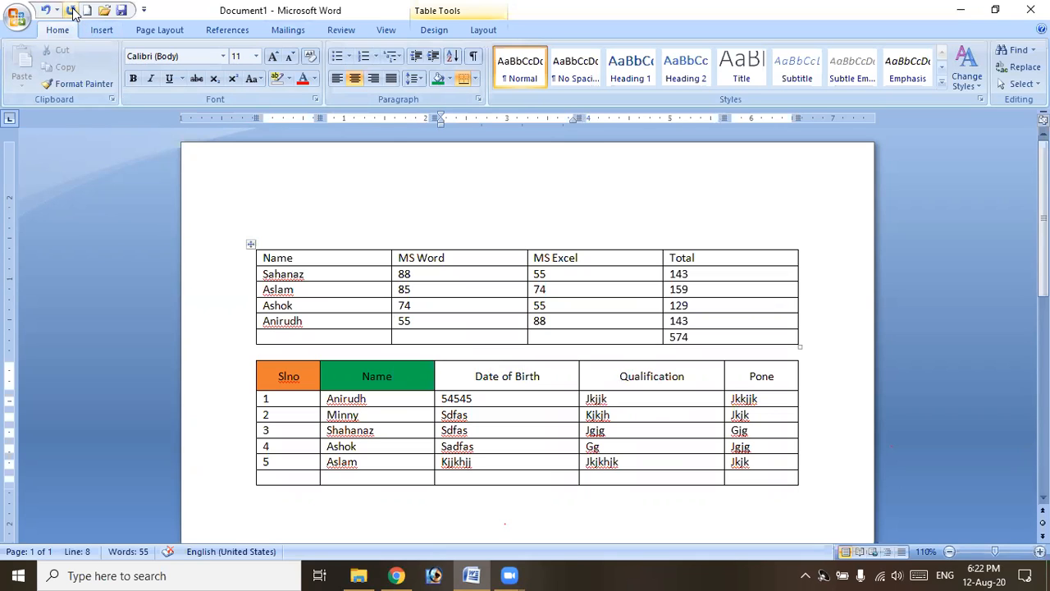
# Repeat the green shading with Ctrl+Y on the Date of Birth, Qualification and Pone header cells.
pyautogui.hotkey('ctrl', 'y')
pyautogui.click(644, 379)
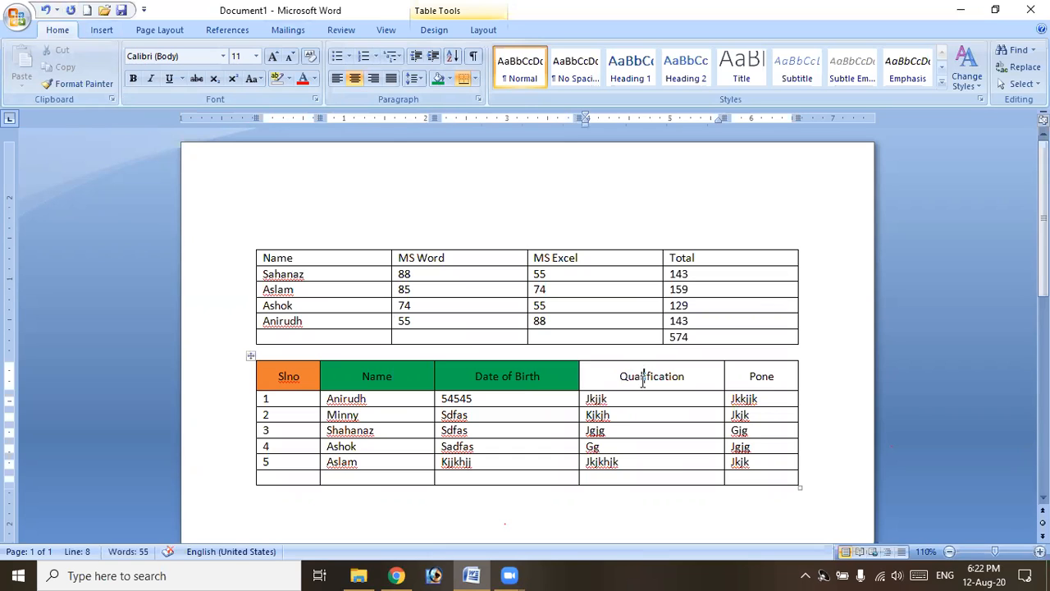
pyautogui.hotkey('ctrl', 'y')
pyautogui.click(776, 377)
pyautogui.hotkey('ctrl', 'y')
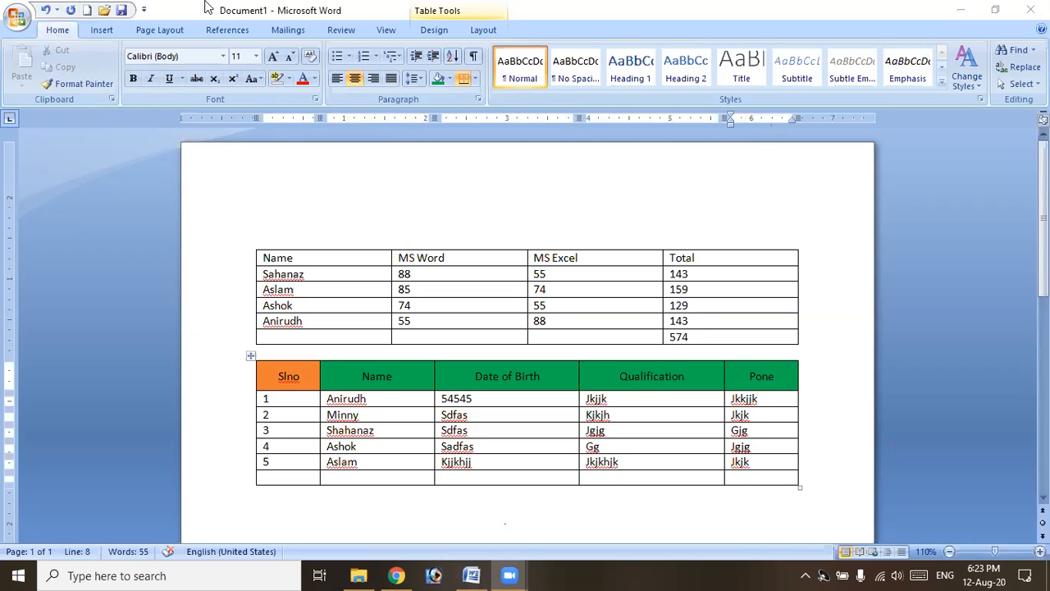
pyautogui.click(387, 341)
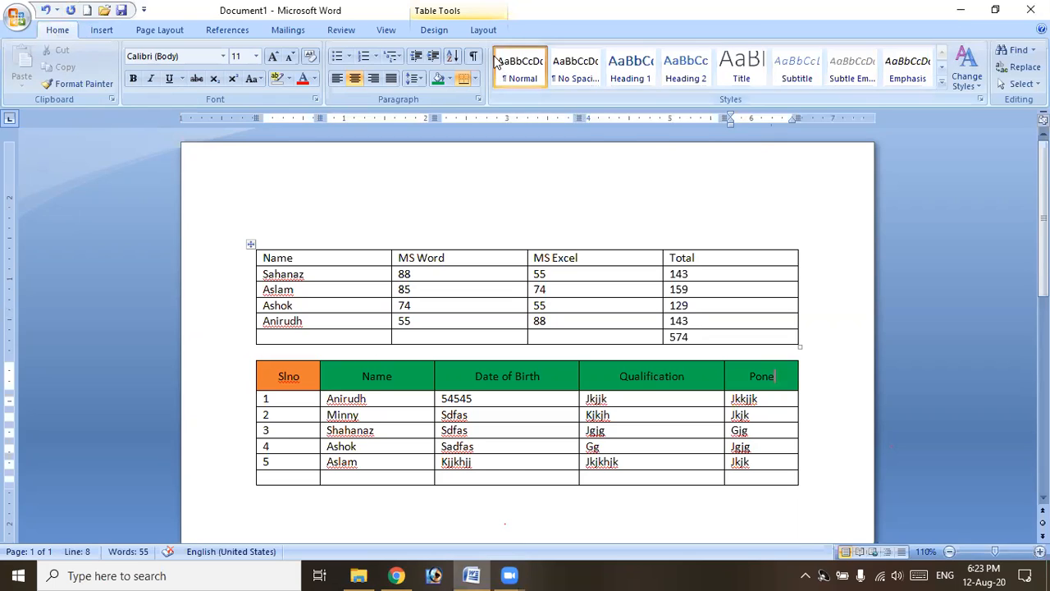
# Give every row of the second table a specified 0.7-inch height in Table Properties.
pyautogui.click(483, 30)
pyautogui.click(98, 70)
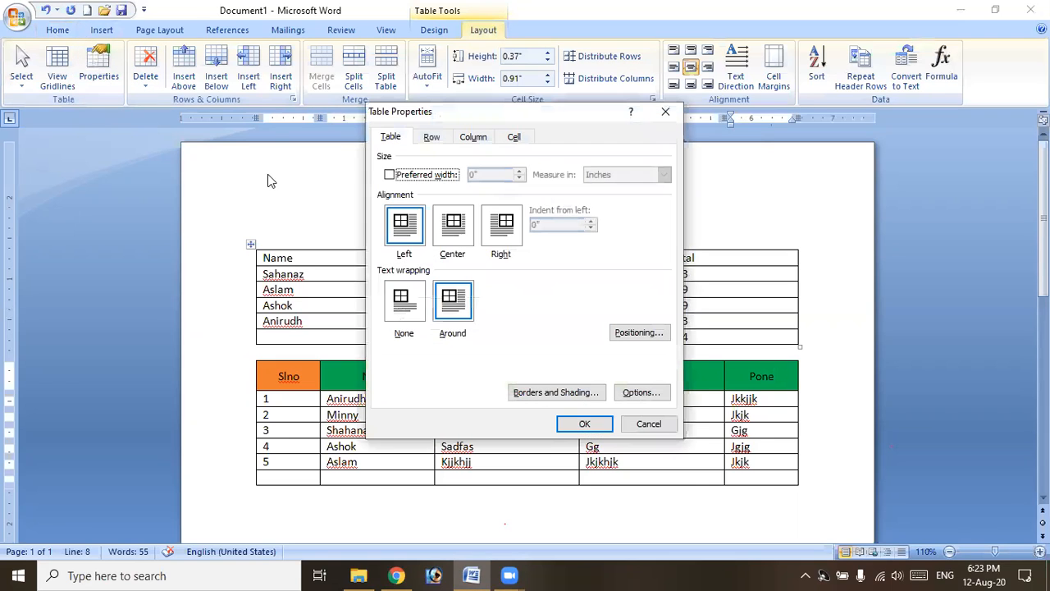
pyautogui.click(671, 425)
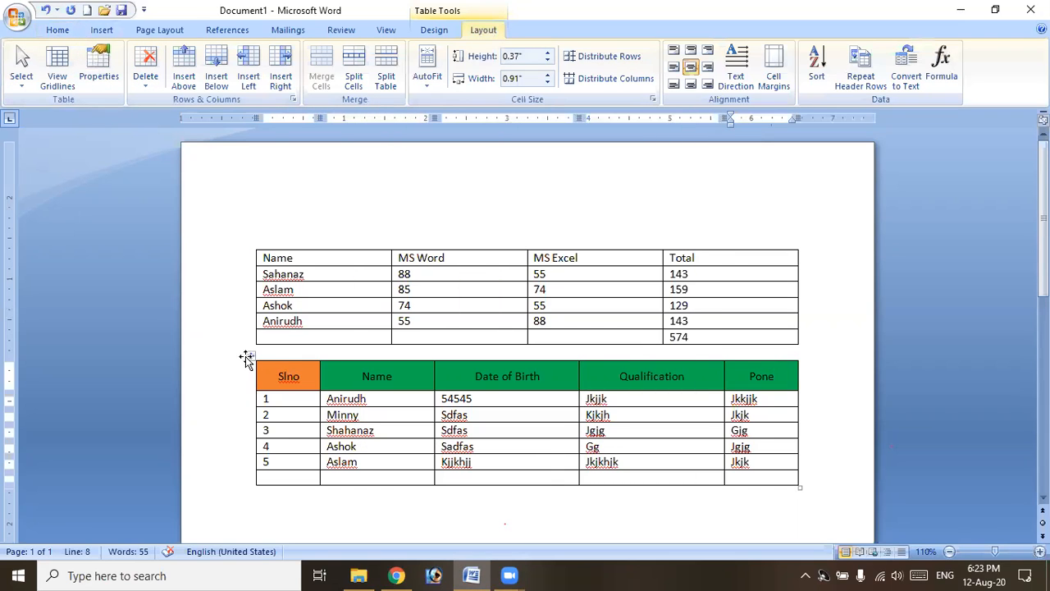
pyautogui.click(248, 363)
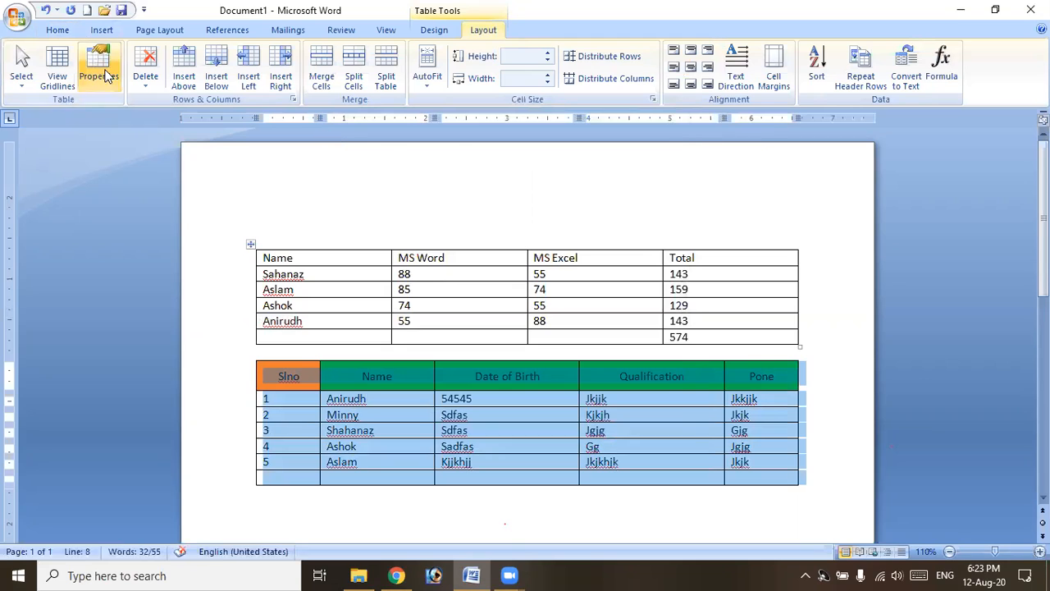
pyautogui.click(99, 70)
pyautogui.click(433, 138)
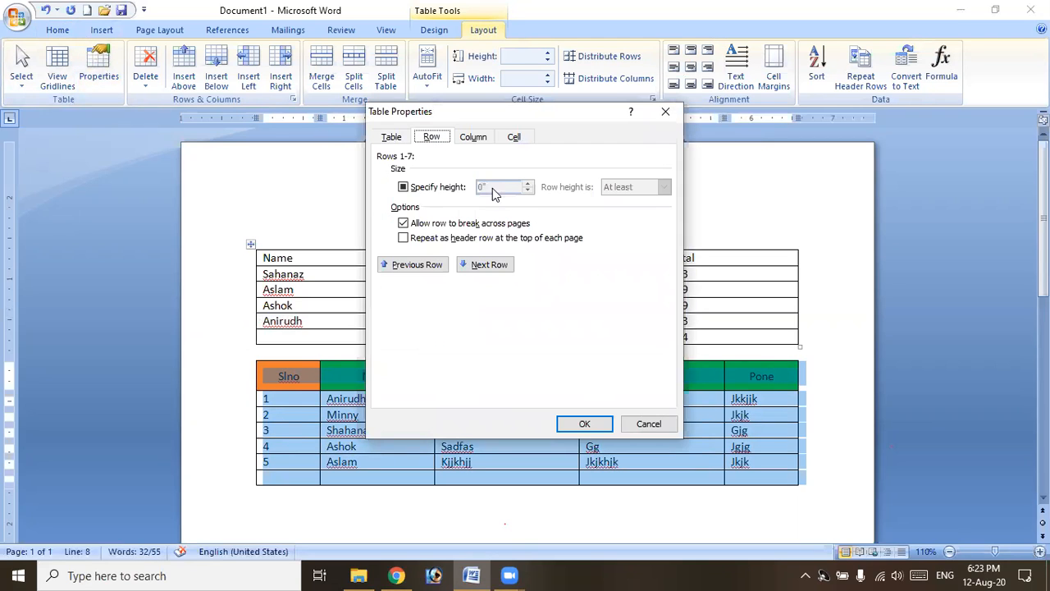
pyautogui.click(403, 187)
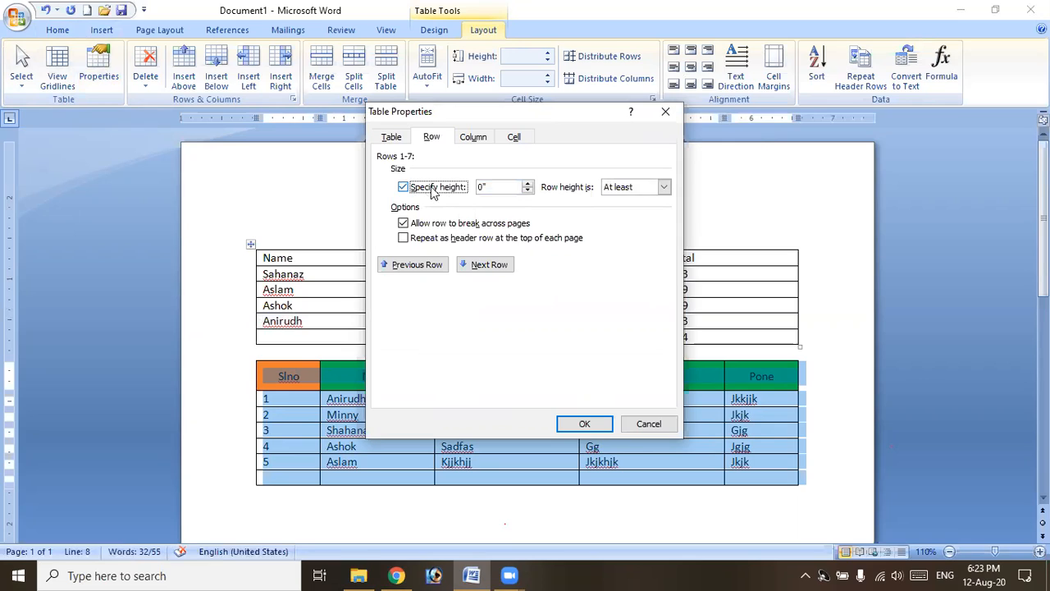
pyautogui.click(432, 189)
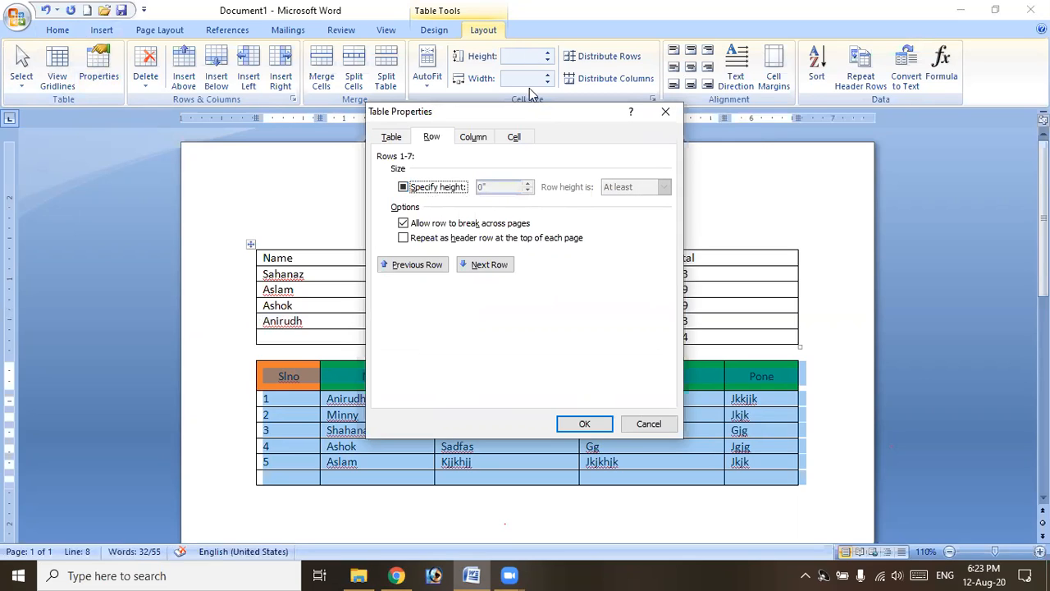
pyautogui.click(447, 187)
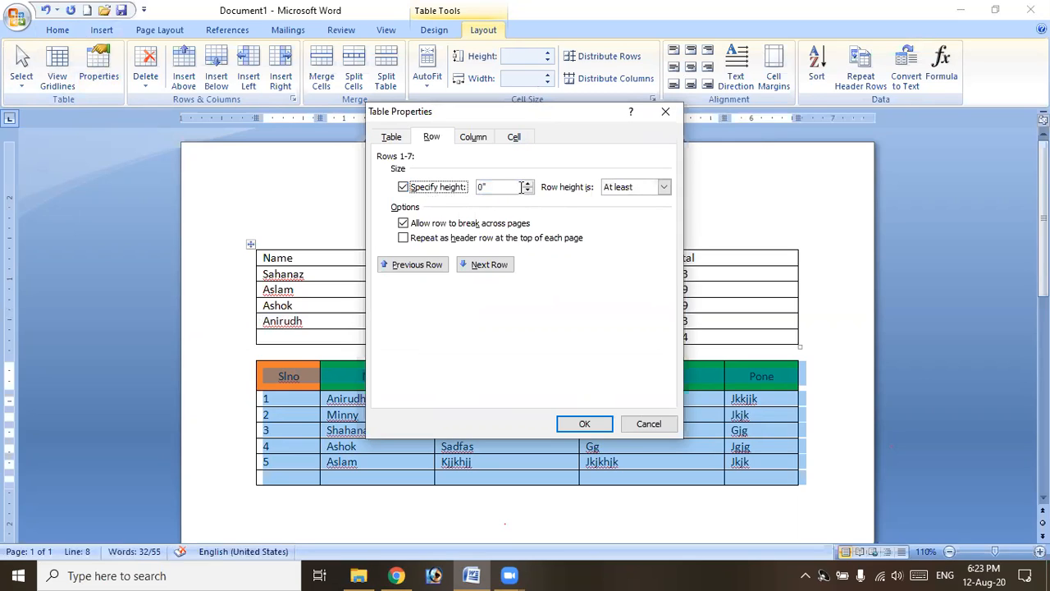
pyautogui.click(530, 185)
pyautogui.click(530, 183)
pyautogui.click(585, 425)
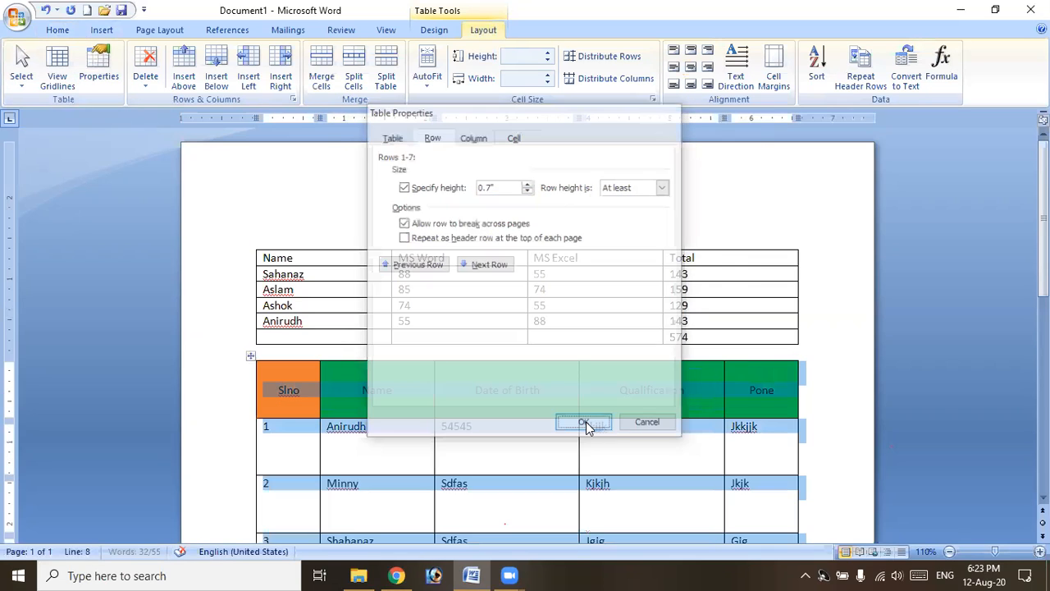
# Reduce the table's row height to 0.1 inch and review the column and cell settings.
pyautogui.click(547, 61)
pyautogui.click(547, 60)
pyautogui.click(547, 61)
pyautogui.click(547, 61)
pyautogui.click(547, 61)
pyautogui.click(547, 62)
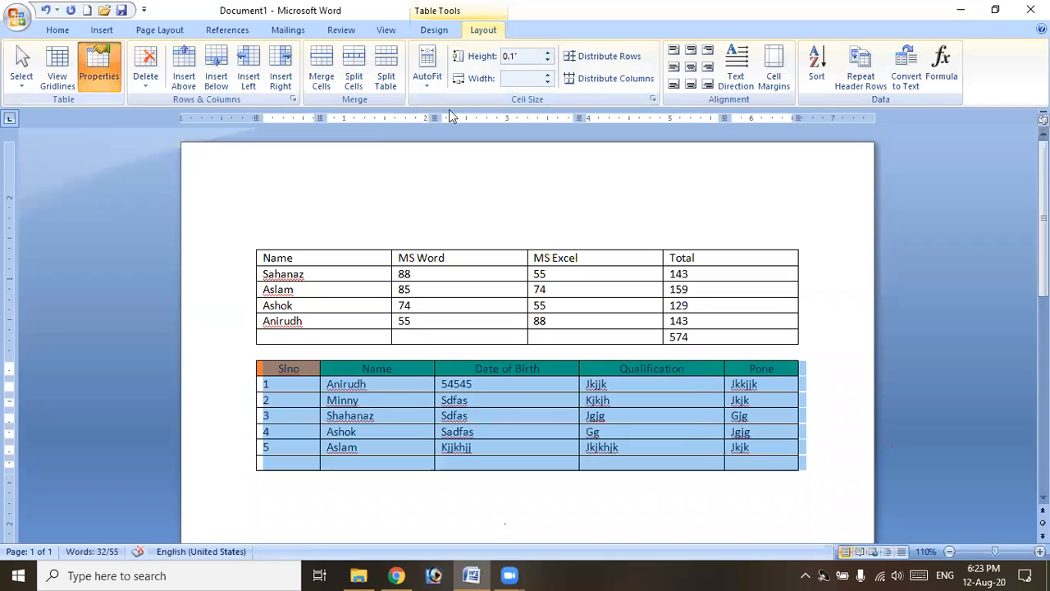
pyautogui.click(98, 69)
pyautogui.click(480, 137)
pyautogui.click(514, 137)
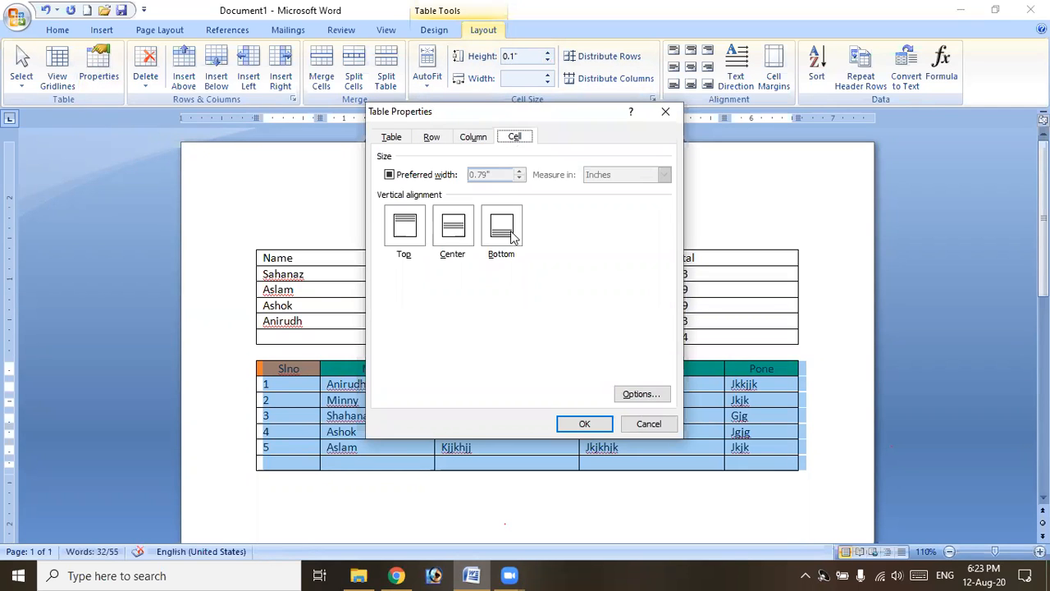
pyautogui.click(678, 122)
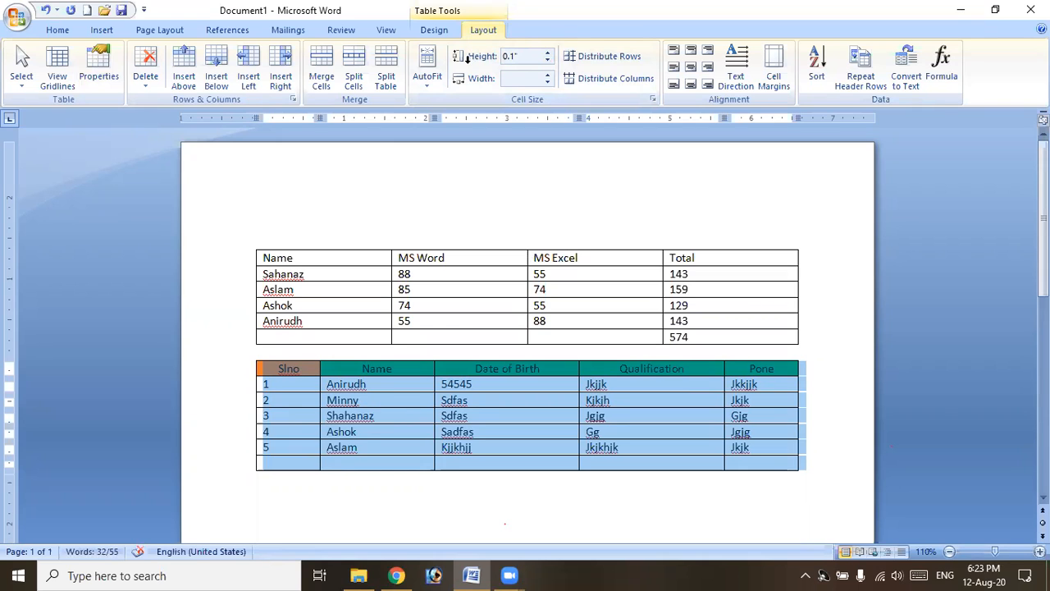
pyautogui.click(467, 358)
pyautogui.click(250, 357)
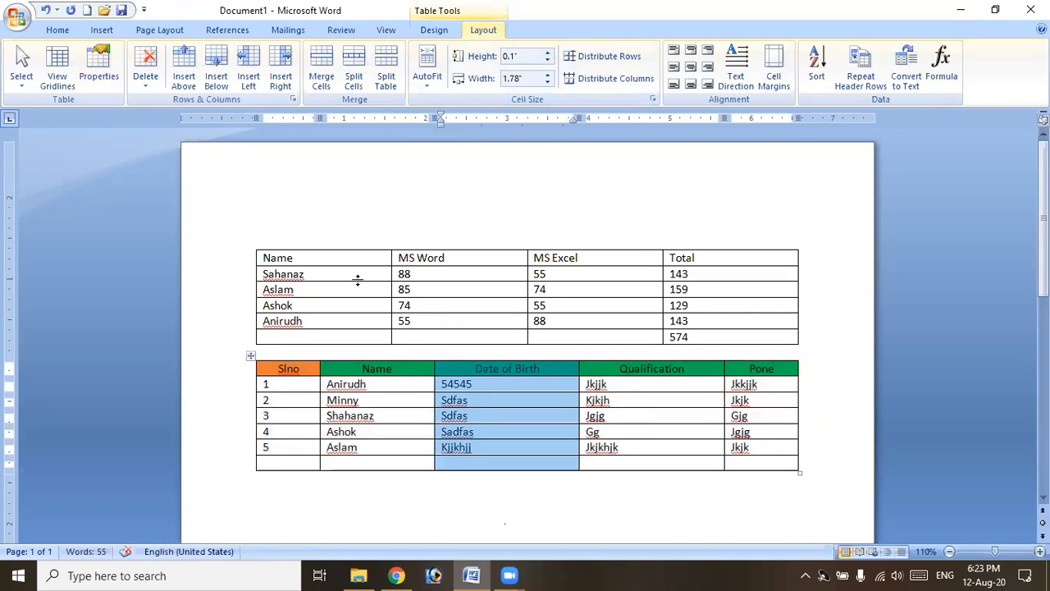
# Apply the green built-in table style to the second table.
pyautogui.click(436, 31)
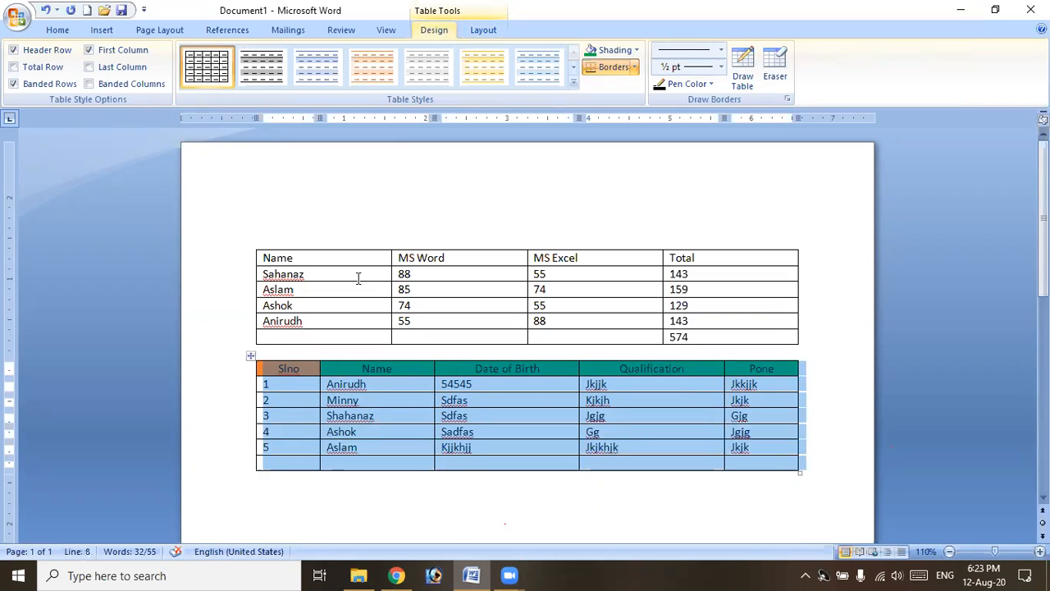
pyautogui.click(576, 88)
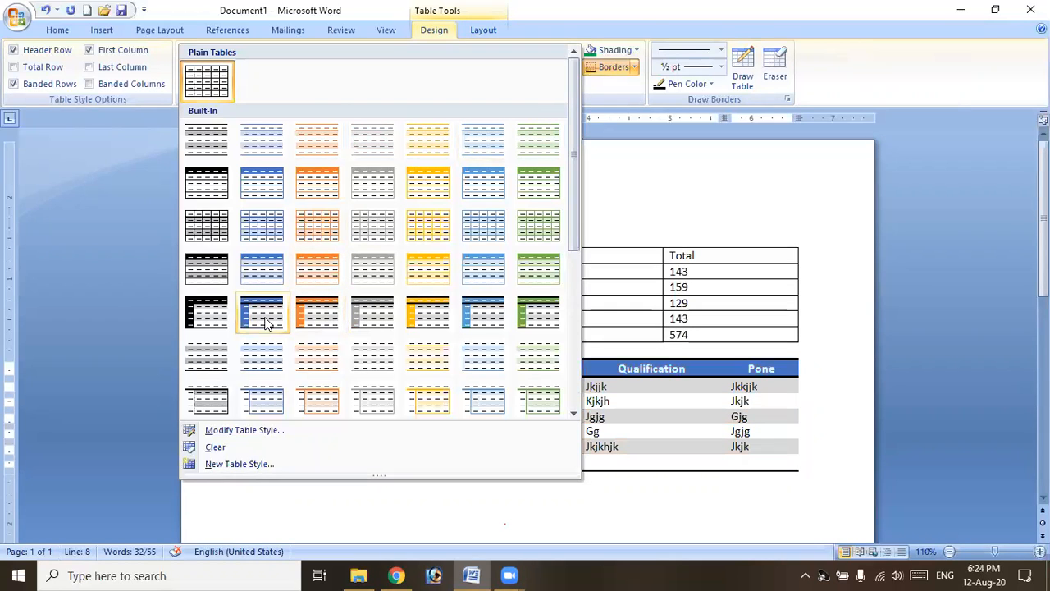
pyautogui.click(545, 281)
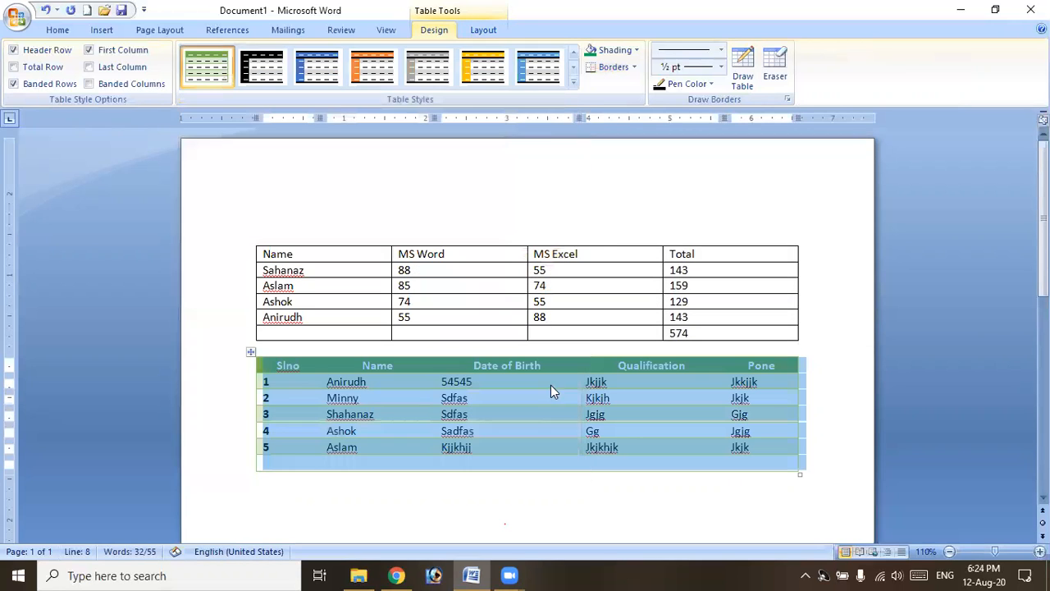
pyautogui.click(547, 416)
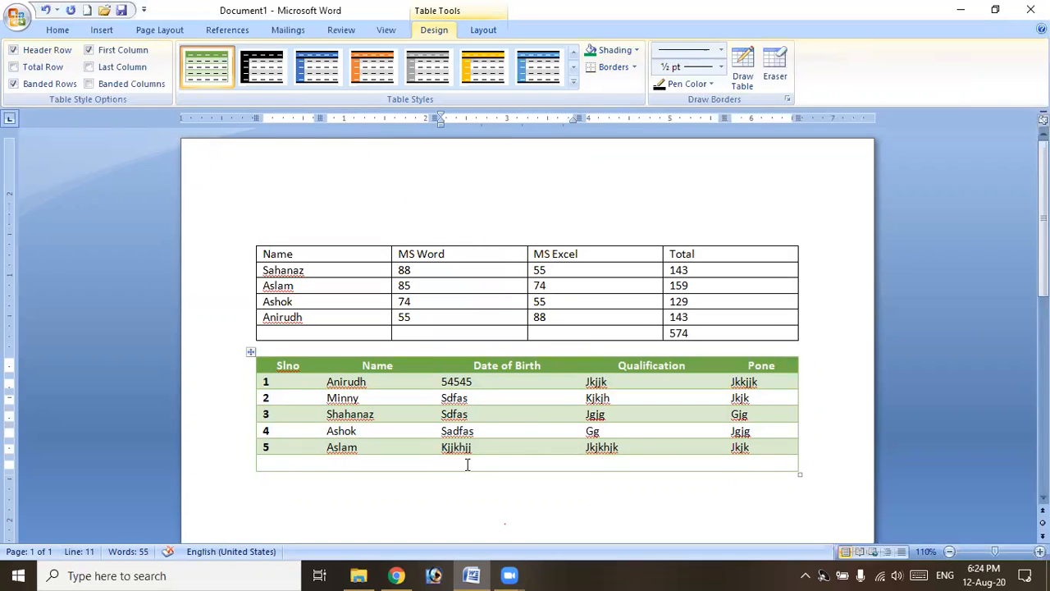
# Try toggling First Column, Header Row, Banded Rows and Total Row style options on the table.
pyautogui.click(251, 353)
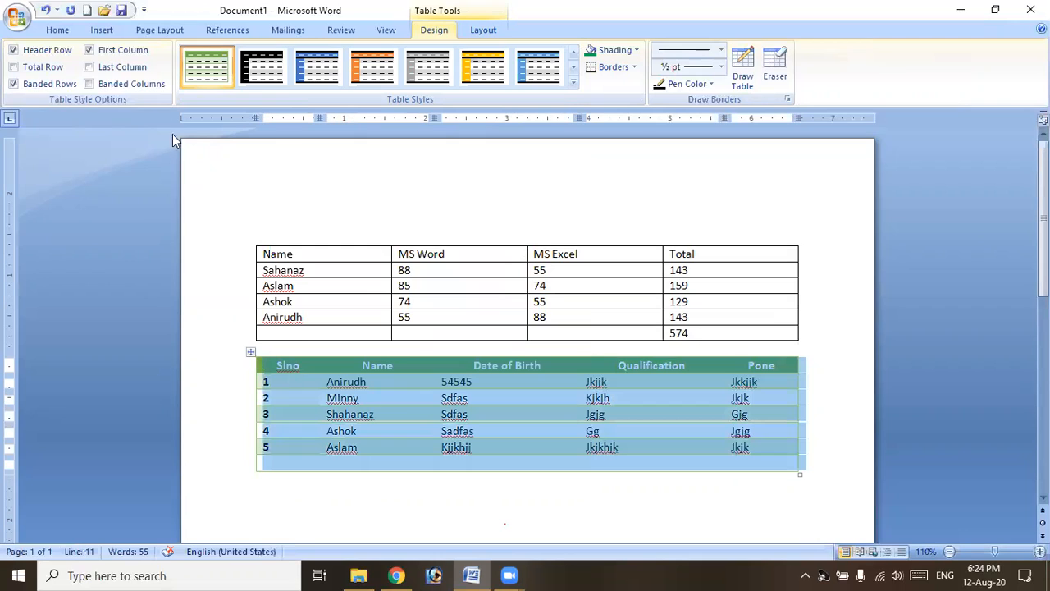
pyautogui.click(95, 53)
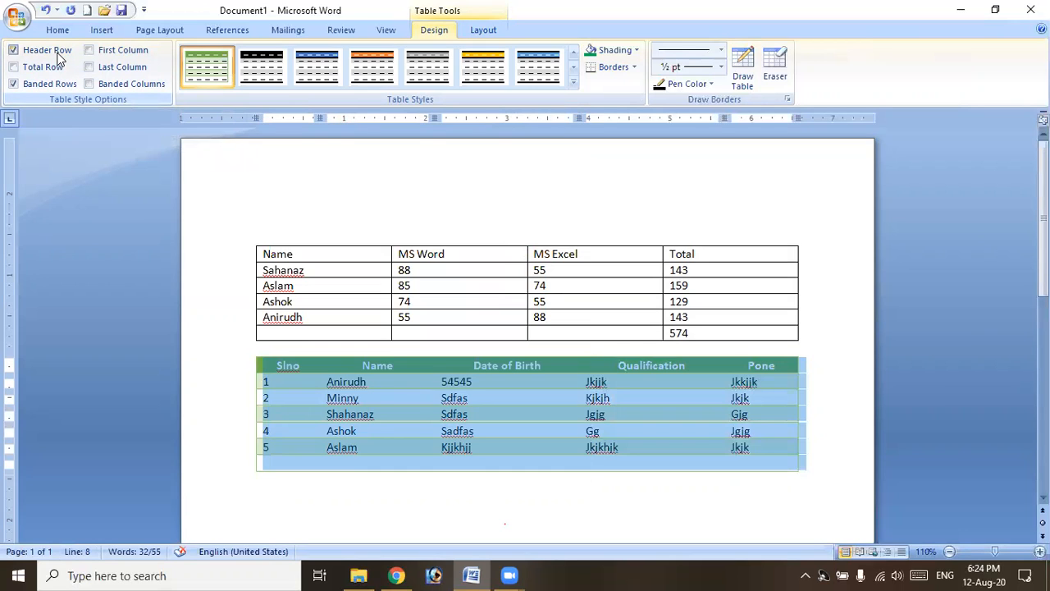
pyautogui.click(57, 54)
pyautogui.click(47, 84)
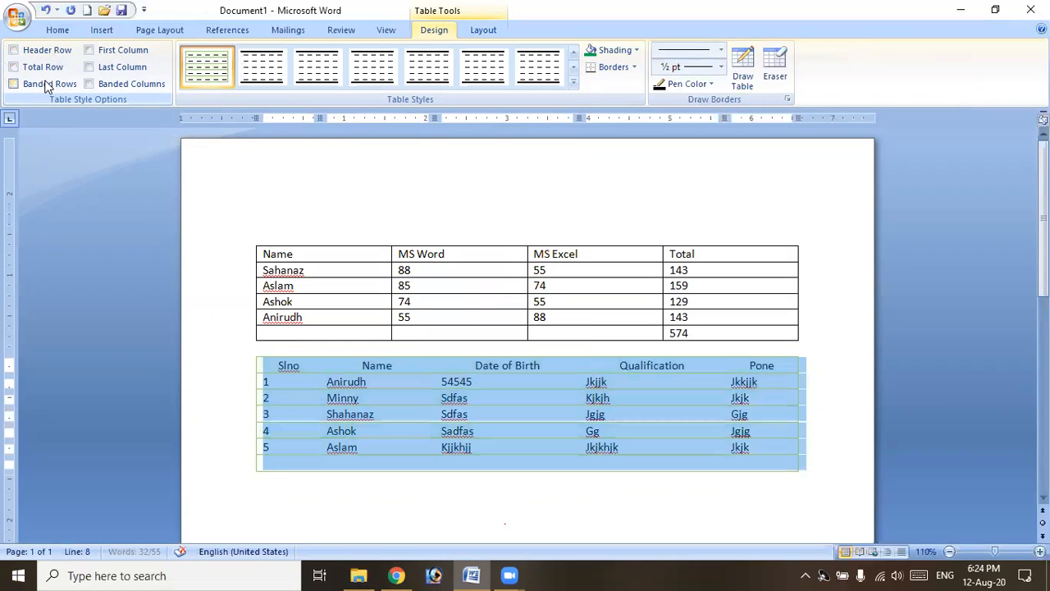
pyautogui.click(47, 84)
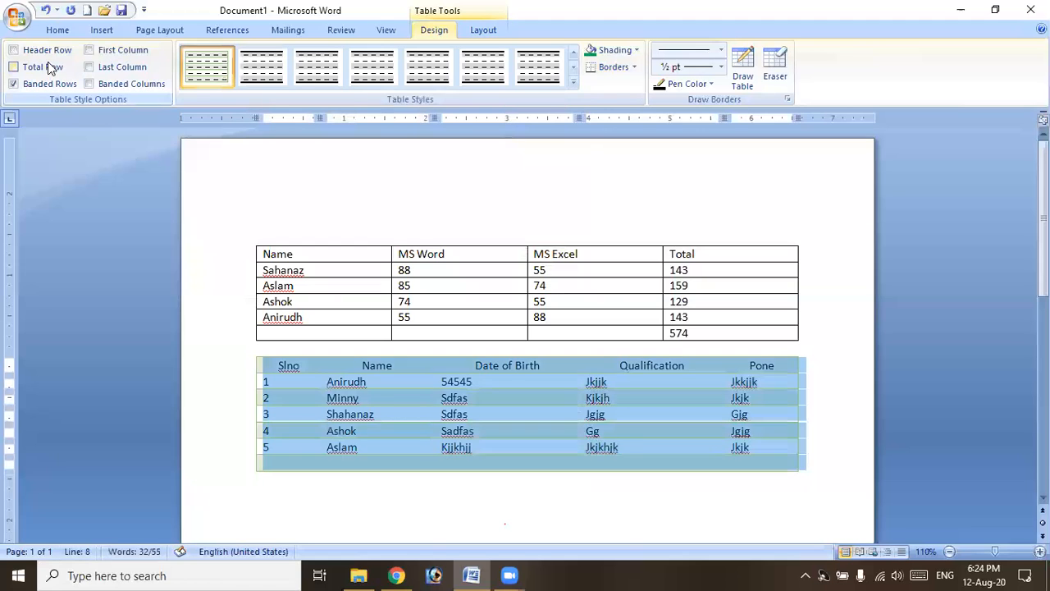
pyautogui.click(48, 64)
pyautogui.click(46, 50)
# Settle on bold first column and banded columns, removing the total row and last-column bold.
pyautogui.click(111, 50)
pyautogui.click(115, 67)
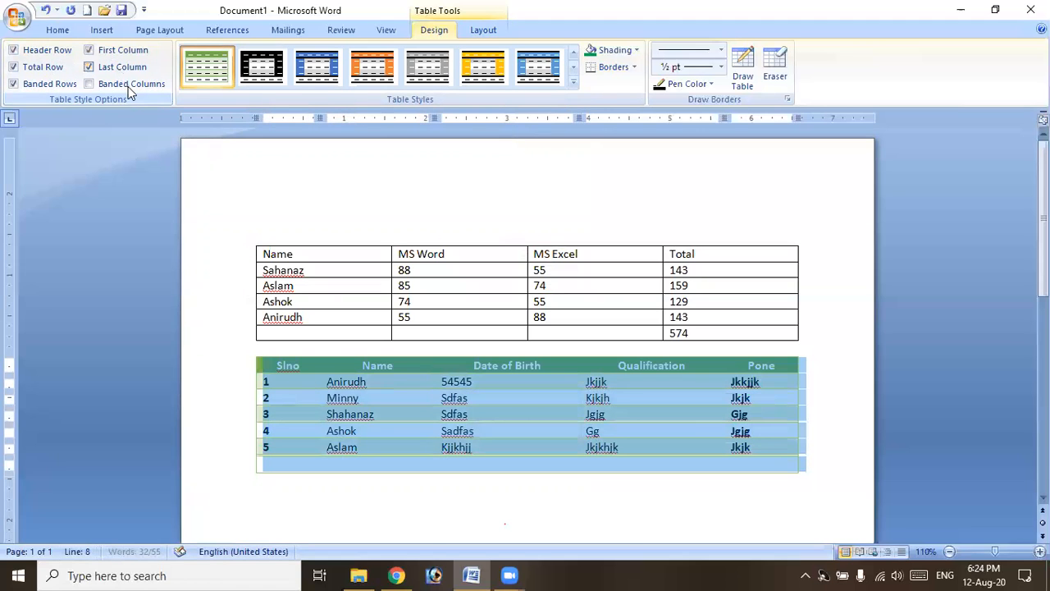
pyautogui.click(127, 85)
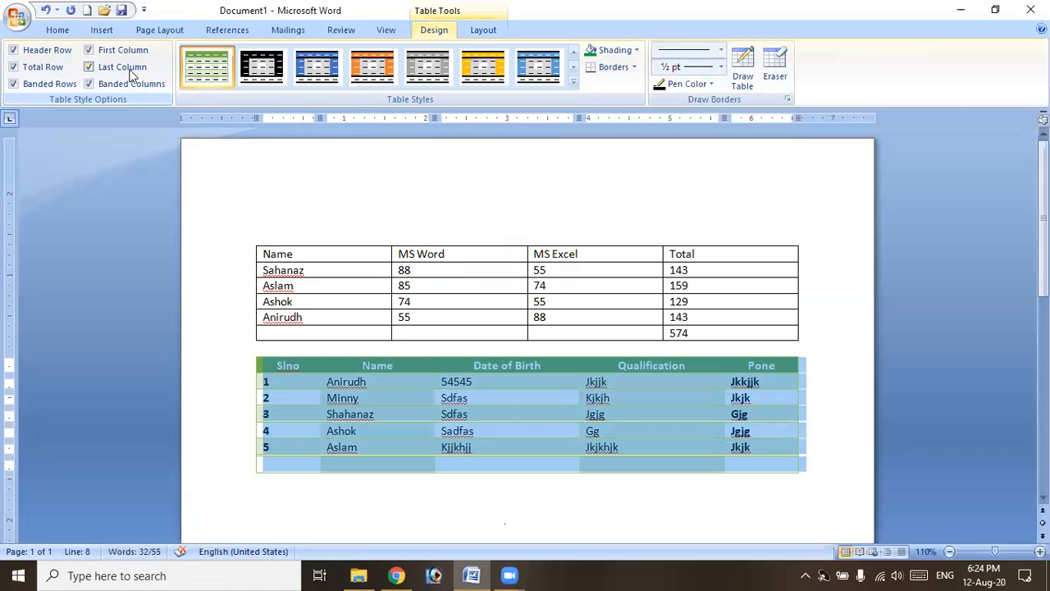
pyautogui.click(127, 84)
pyautogui.click(41, 69)
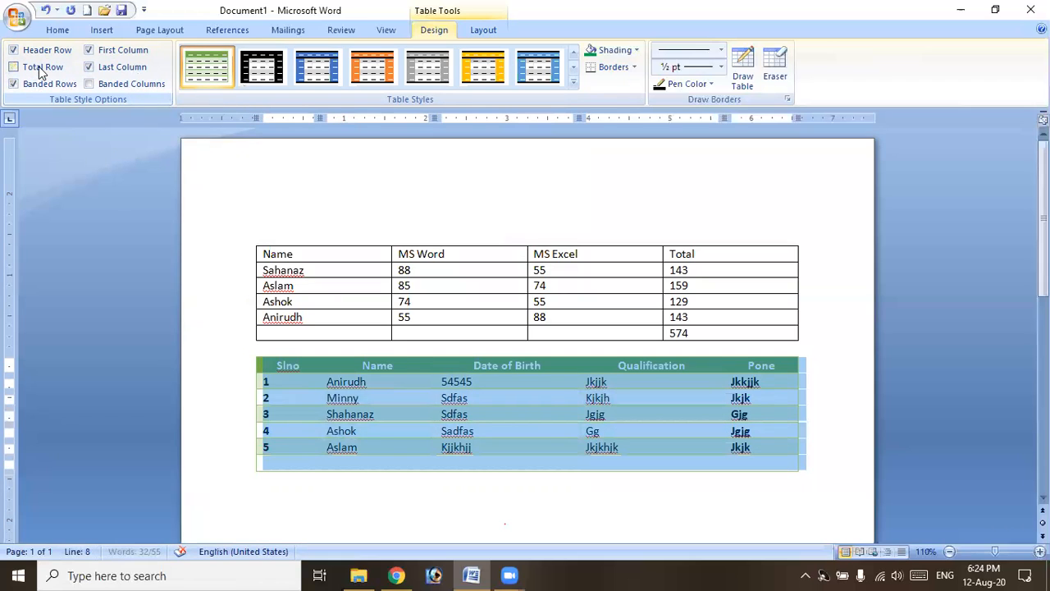
pyautogui.click(110, 66)
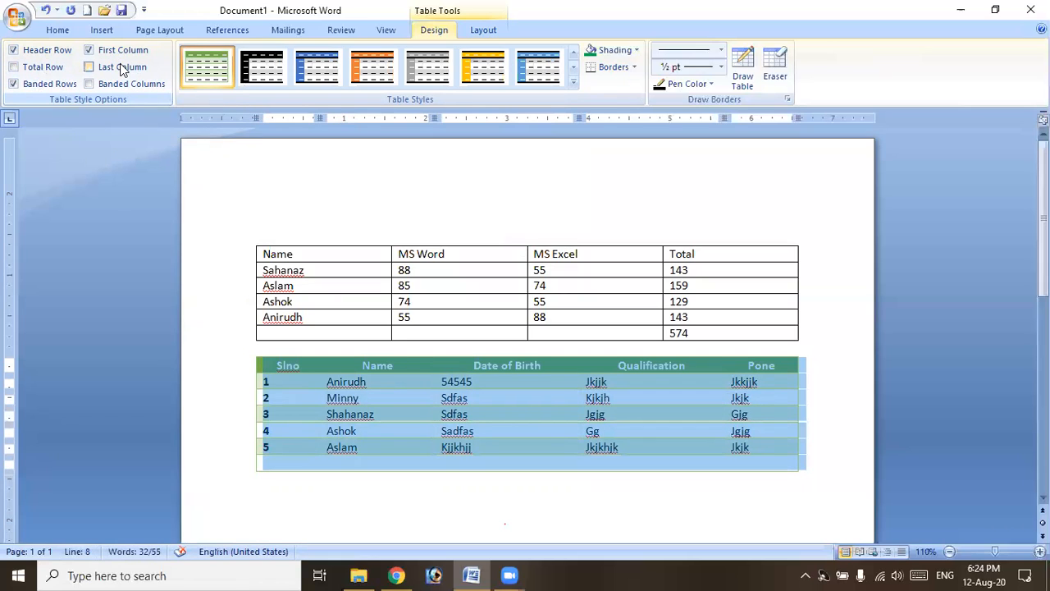
pyautogui.click(128, 83)
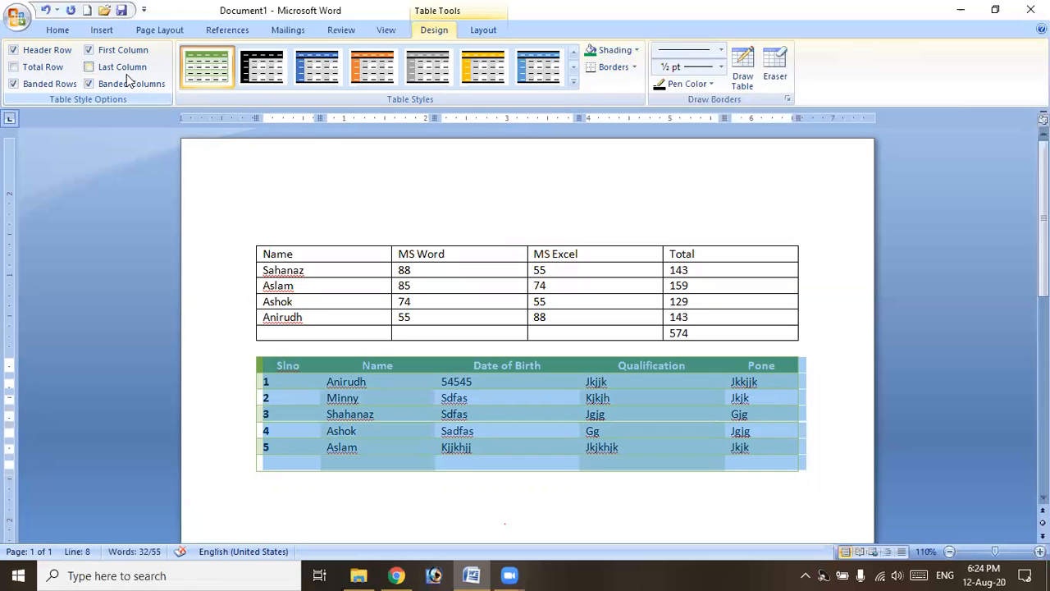
pyautogui.click(572, 84)
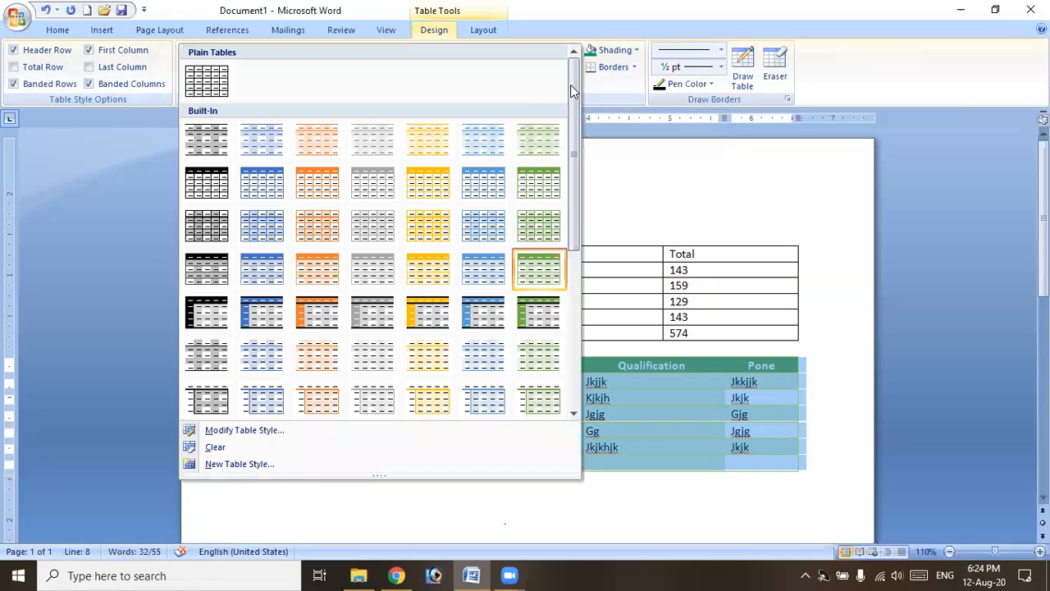
# Try a light-blue style, clear the styling, then apply Table Grid to the second table.
pyautogui.click(207, 86)
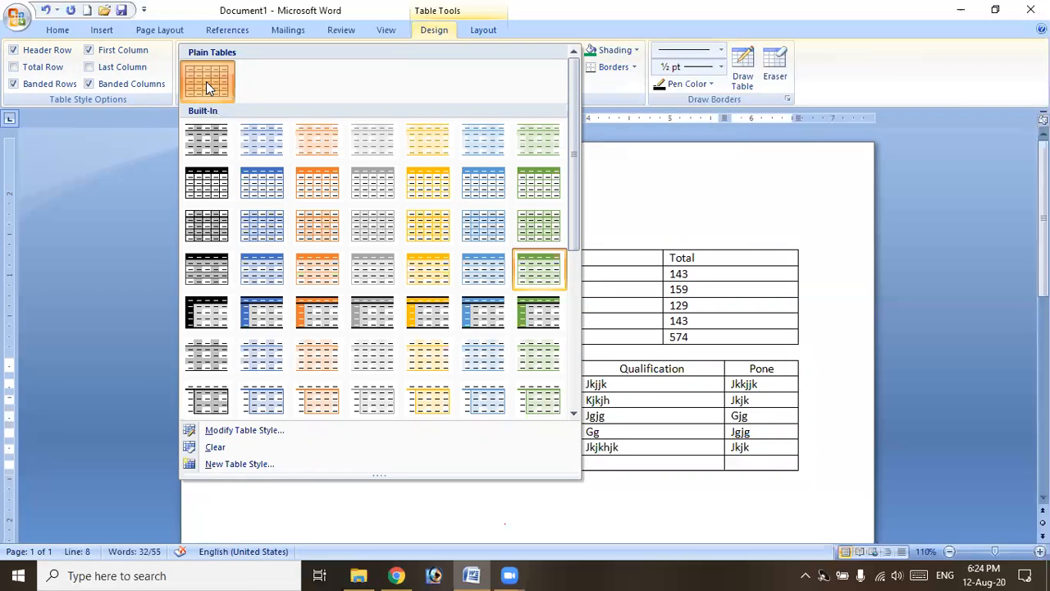
pyautogui.click(244, 398)
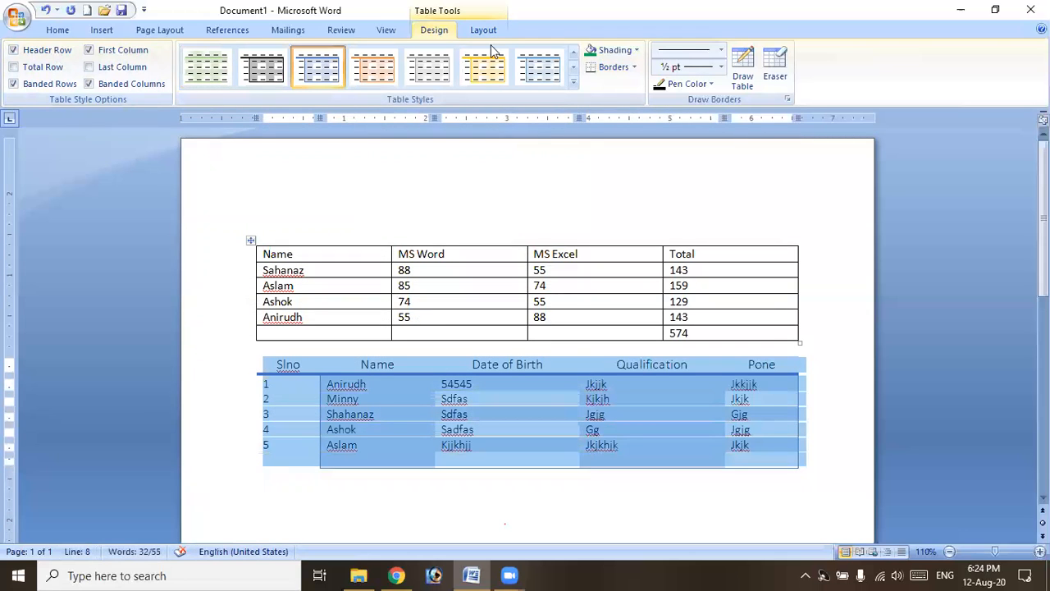
pyautogui.click(573, 85)
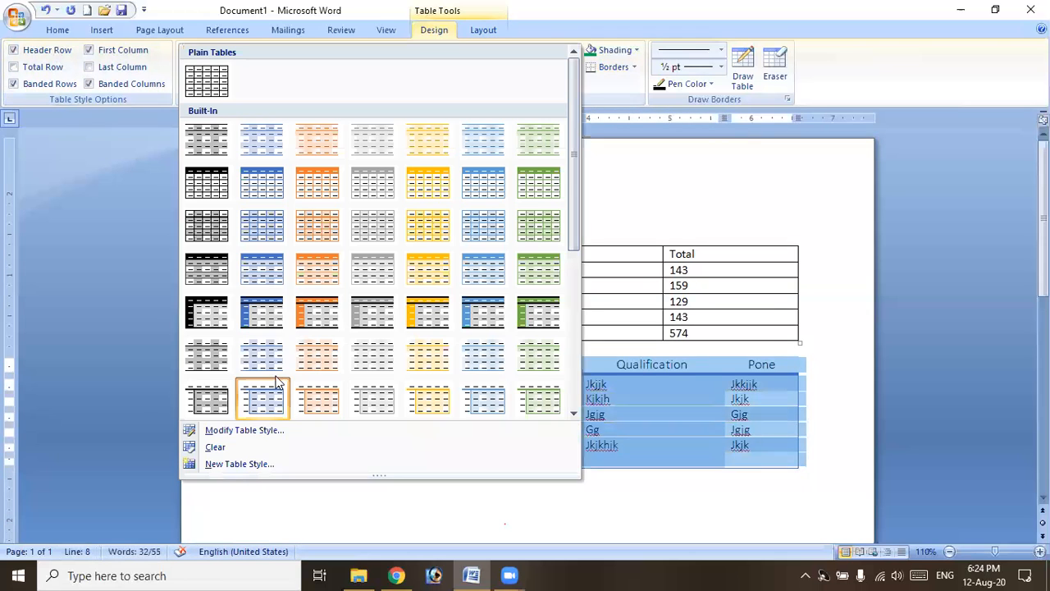
pyautogui.click(236, 445)
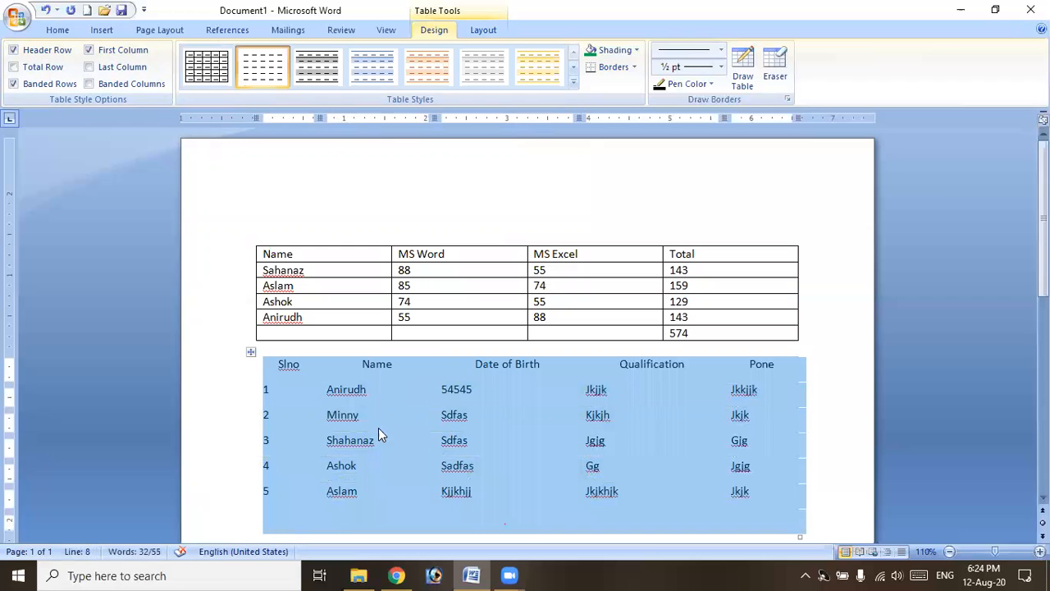
pyautogui.click(573, 85)
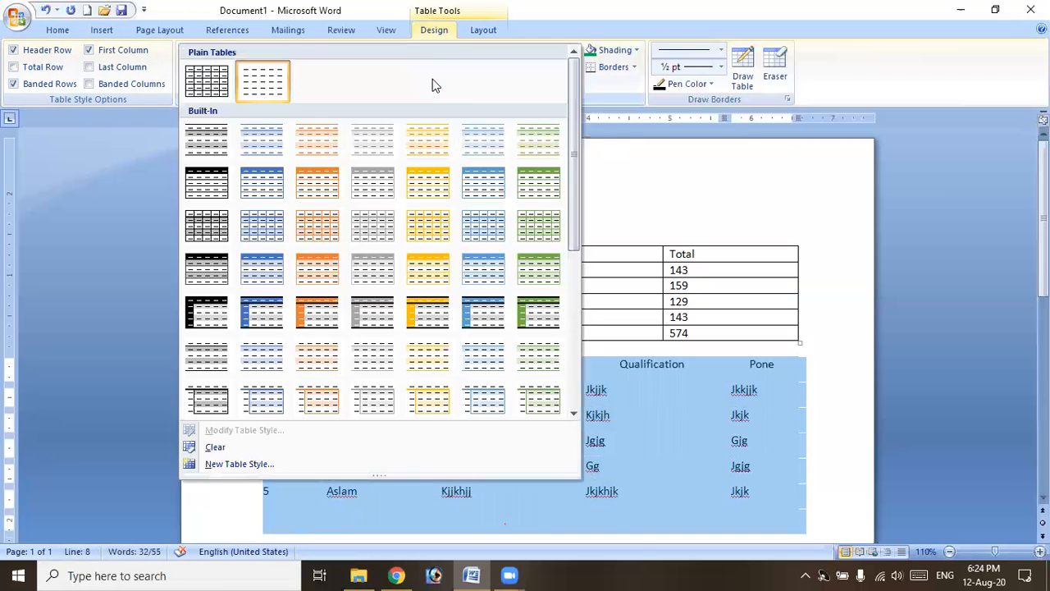
pyautogui.click(211, 77)
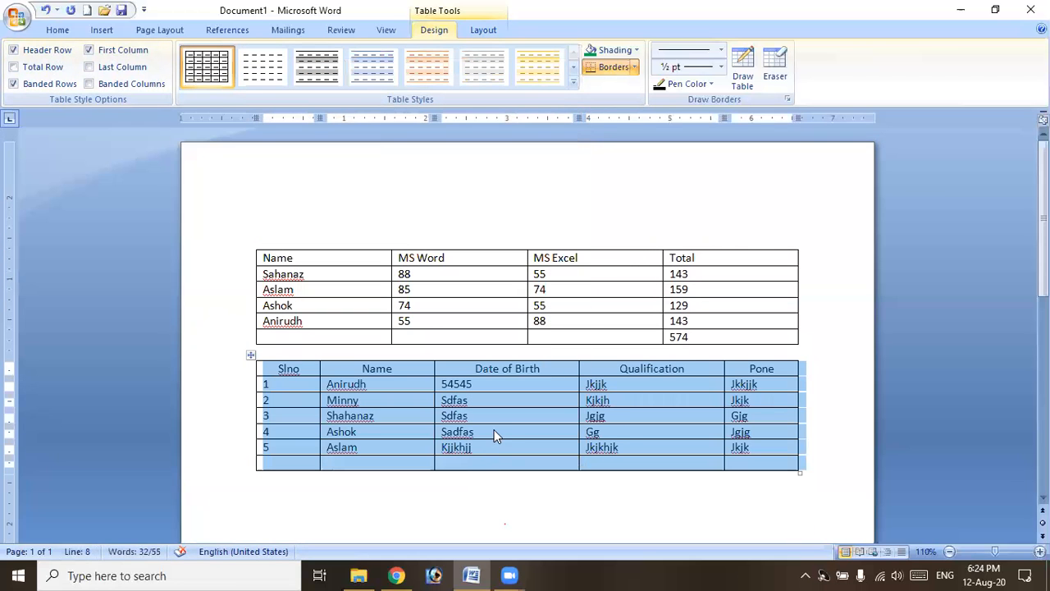
# Move the cursor below the table and start a new line.
pyautogui.click(535, 482)
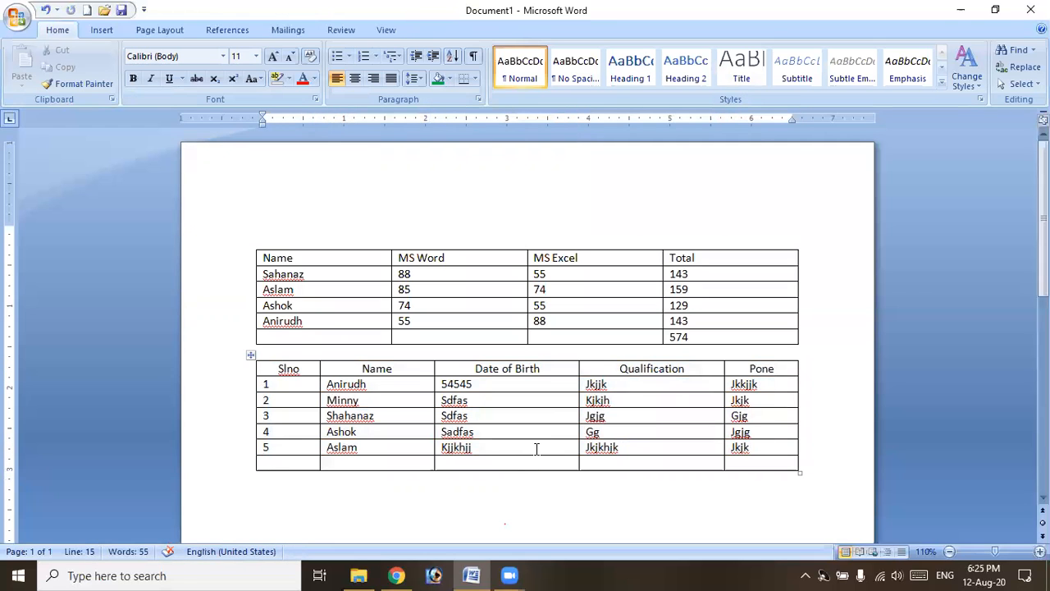
pyautogui.scroll(-2, 551, 434)
pyautogui.press('Return')
pyautogui.write('3')
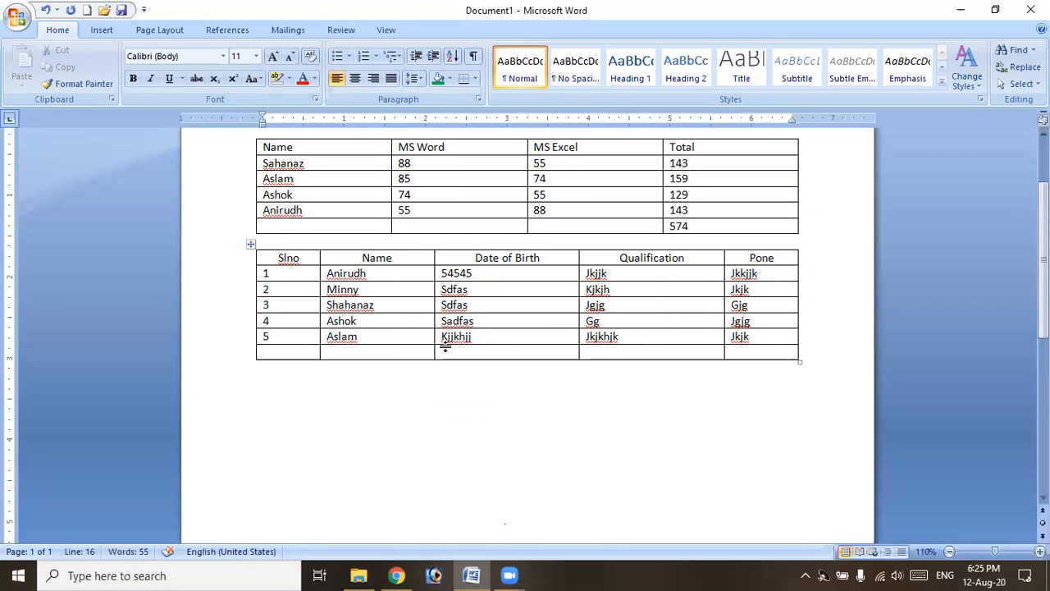
# Switch to Draw Table and draw the outer box of a new table below the others.
pyautogui.click(102, 29)
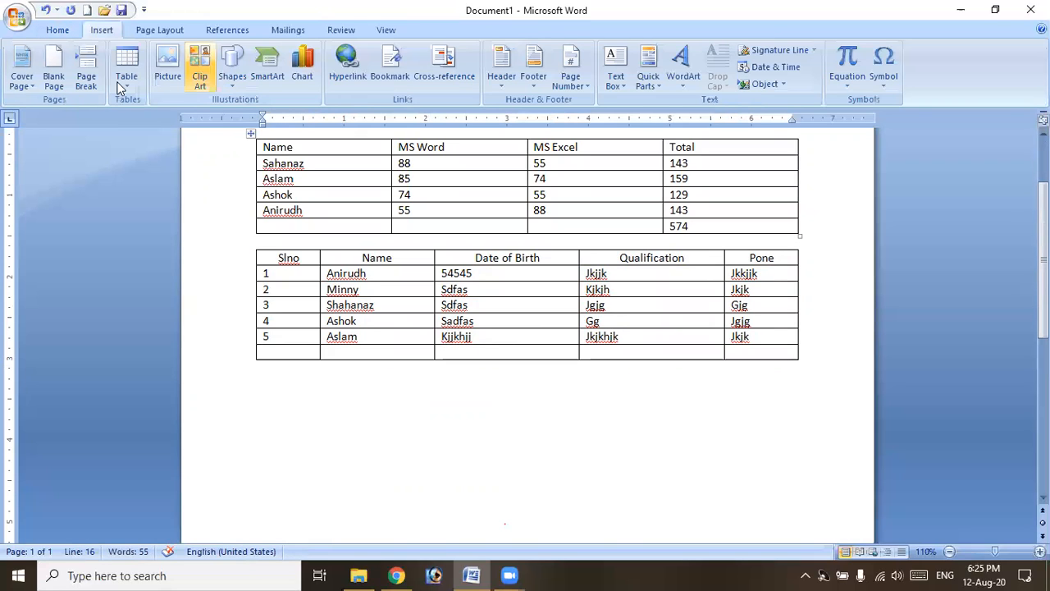
pyautogui.click(122, 82)
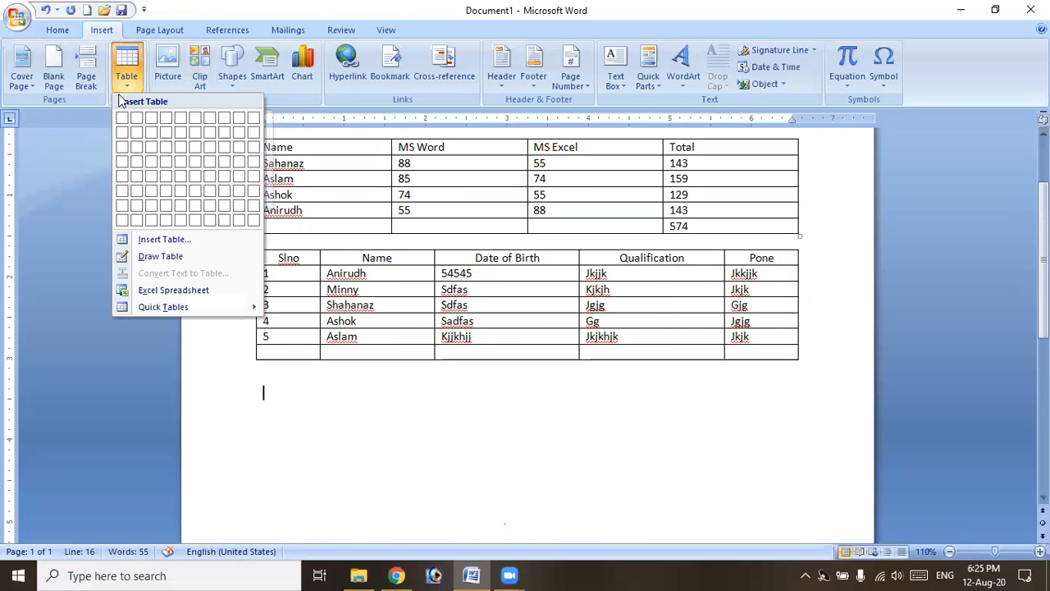
pyautogui.click(159, 256)
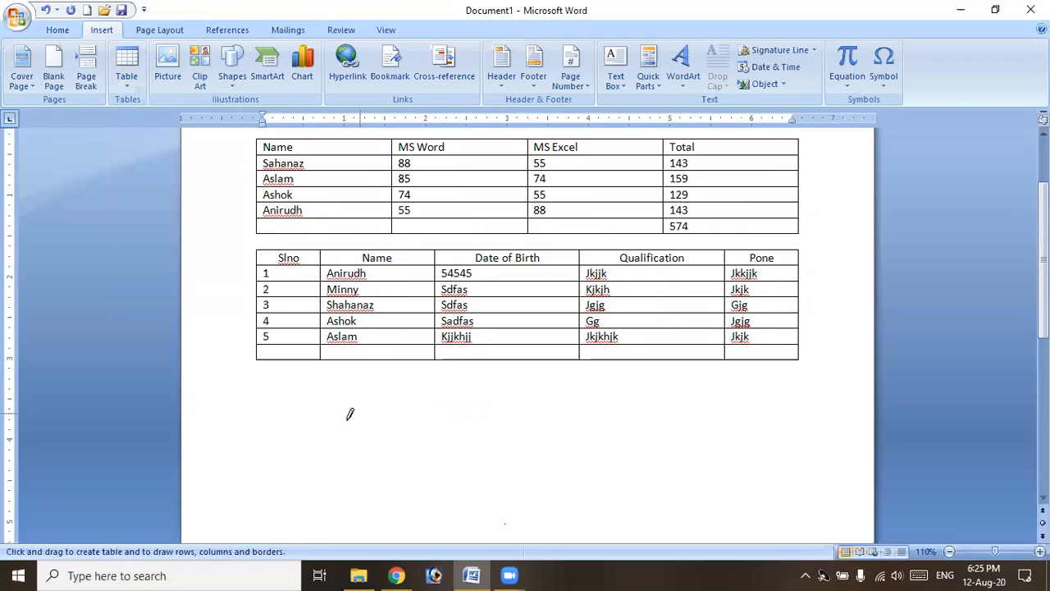
pyautogui.scroll(-2, 349, 412)
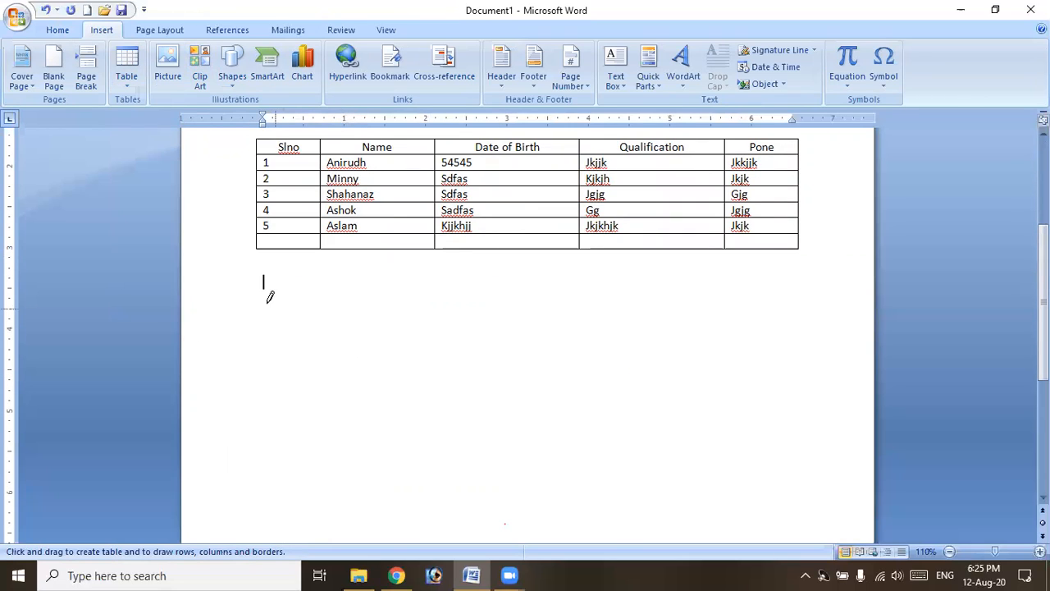
pyautogui.moveTo(266, 291)
pyautogui.mouseDown()
pyautogui.moveTo(284, 394)
pyautogui.moveTo(579, 469)
pyautogui.moveTo(705, 474)
pyautogui.moveTo(694, 498)
pyautogui.moveTo(683, 493)
pyautogui.mouseUp()
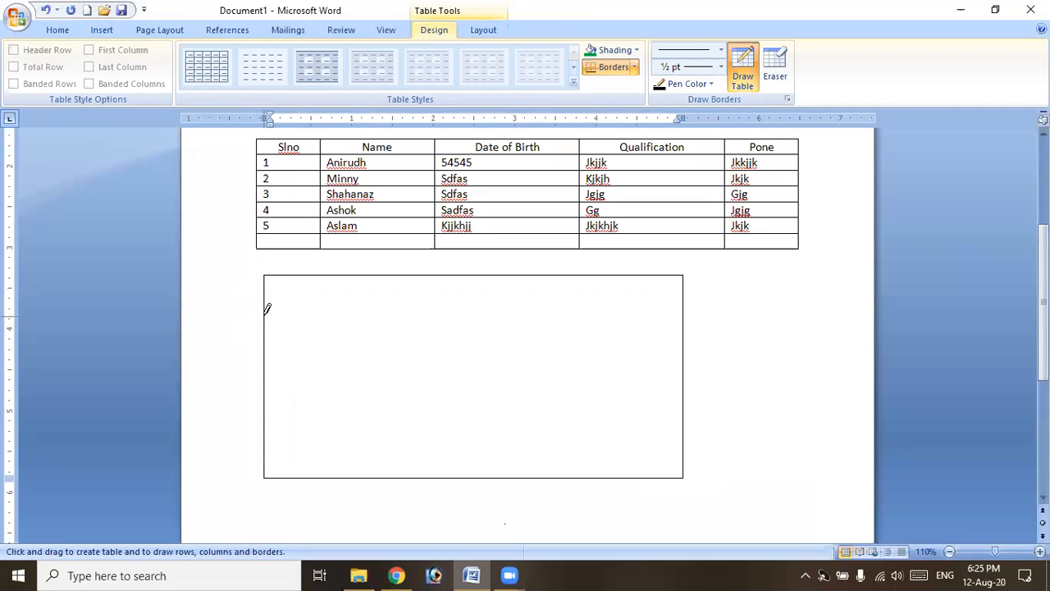
# Pencil in three row lines, three column lines and split one inner cell into four.
pyautogui.moveTo(266, 314)
pyautogui.mouseDown()
pyautogui.moveTo(362, 330)
pyautogui.moveTo(590, 334)
pyautogui.moveTo(685, 281)
pyautogui.moveTo(698, 197)
pyautogui.moveTo(671, 276)
pyautogui.moveTo(685, 265)
pyautogui.moveTo(680, 305)
pyautogui.mouseUp()
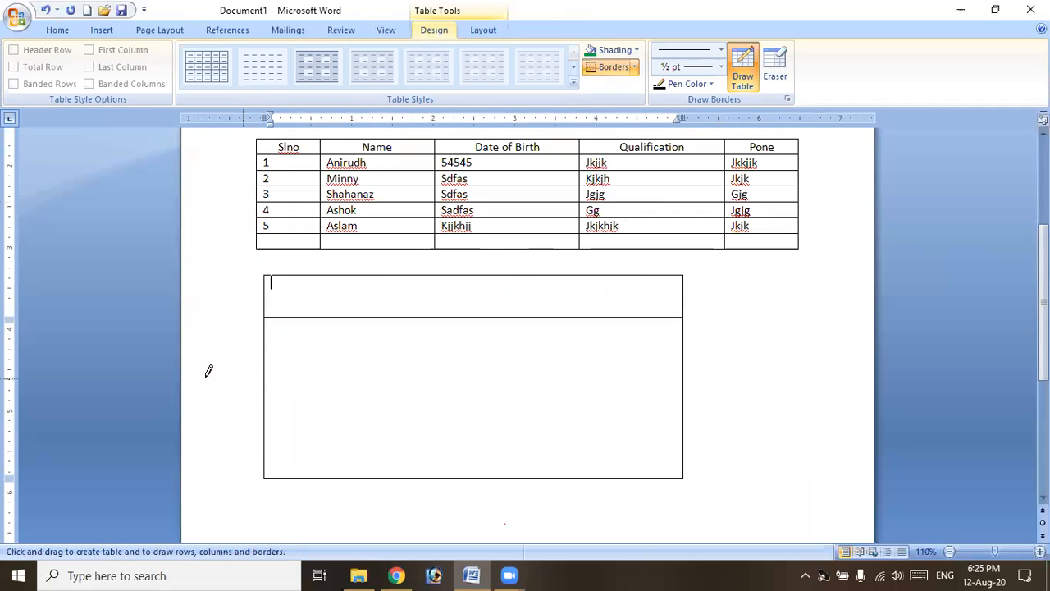
pyautogui.moveTo(265, 377); pyautogui.dragTo(600, 373)
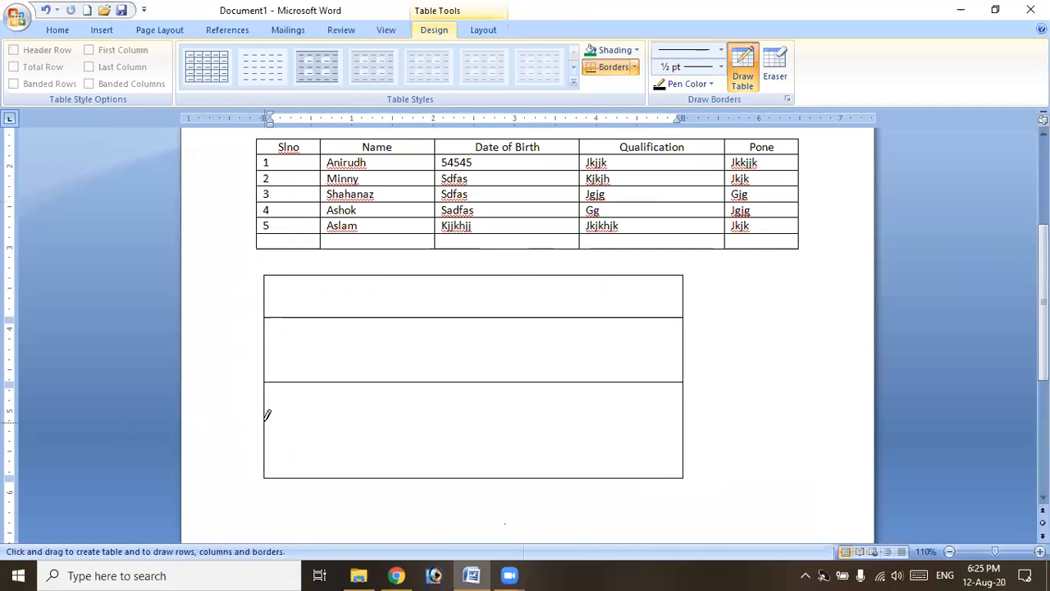
pyautogui.moveTo(267, 414)
pyautogui.mouseDown()
pyautogui.moveTo(467, 410)
pyautogui.moveTo(473, 424)
pyautogui.mouseUp()
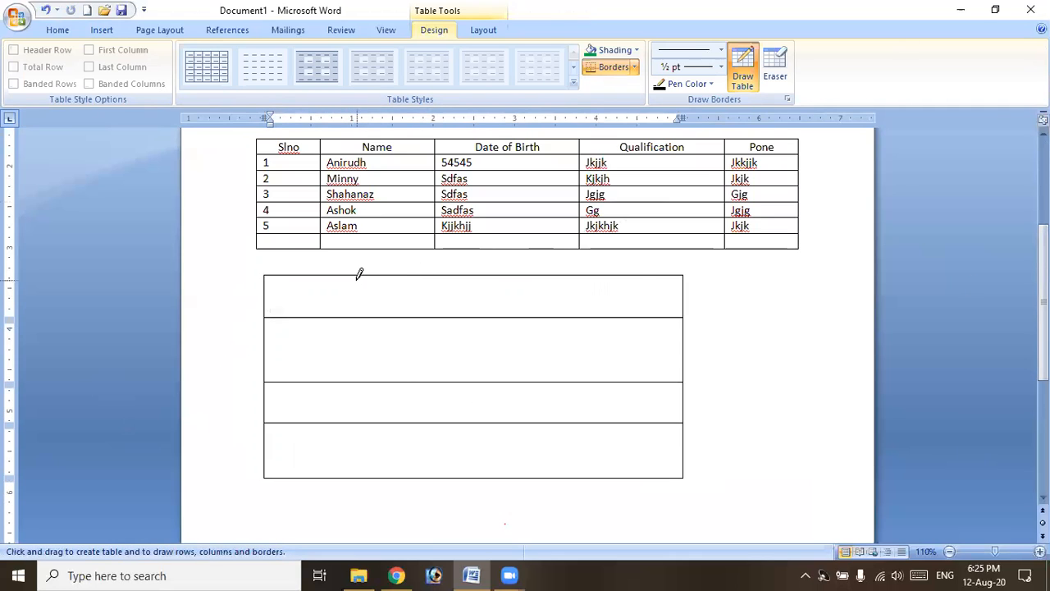
pyautogui.moveTo(351, 287)
pyautogui.mouseDown()
pyautogui.moveTo(347, 415)
pyautogui.moveTo(368, 447)
pyautogui.mouseUp()
pyautogui.moveTo(456, 307)
pyautogui.mouseDown()
pyautogui.moveTo(479, 434)
pyautogui.moveTo(462, 487)
pyautogui.mouseUp()
pyautogui.moveTo(564, 276); pyautogui.dragTo(568, 492)
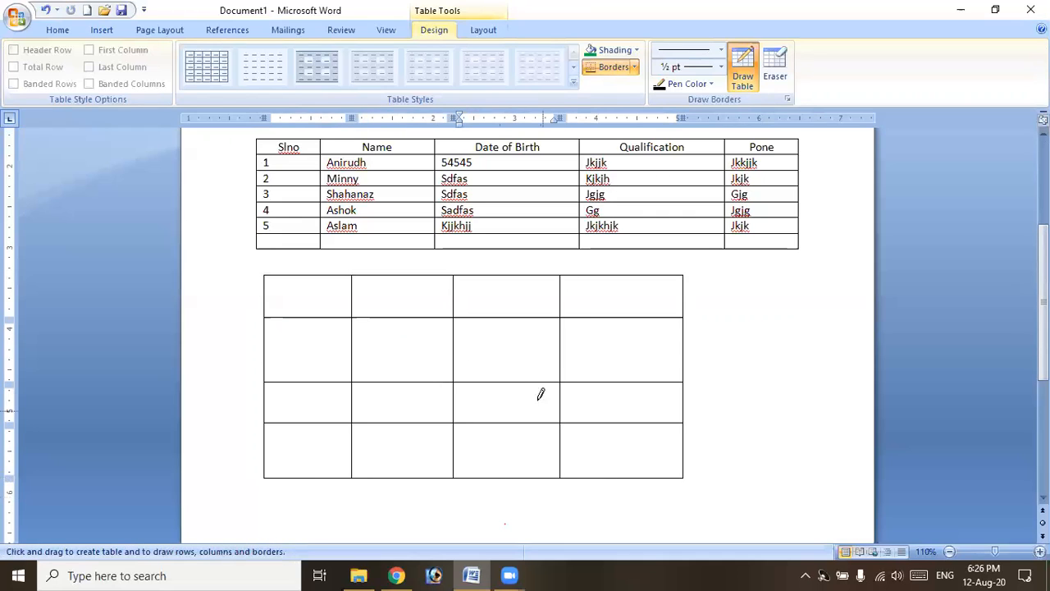
pyautogui.moveTo(457, 345)
pyautogui.mouseDown()
pyautogui.moveTo(534, 352)
pyautogui.moveTo(516, 312)
pyautogui.moveTo(514, 377)
pyautogui.mouseUp()
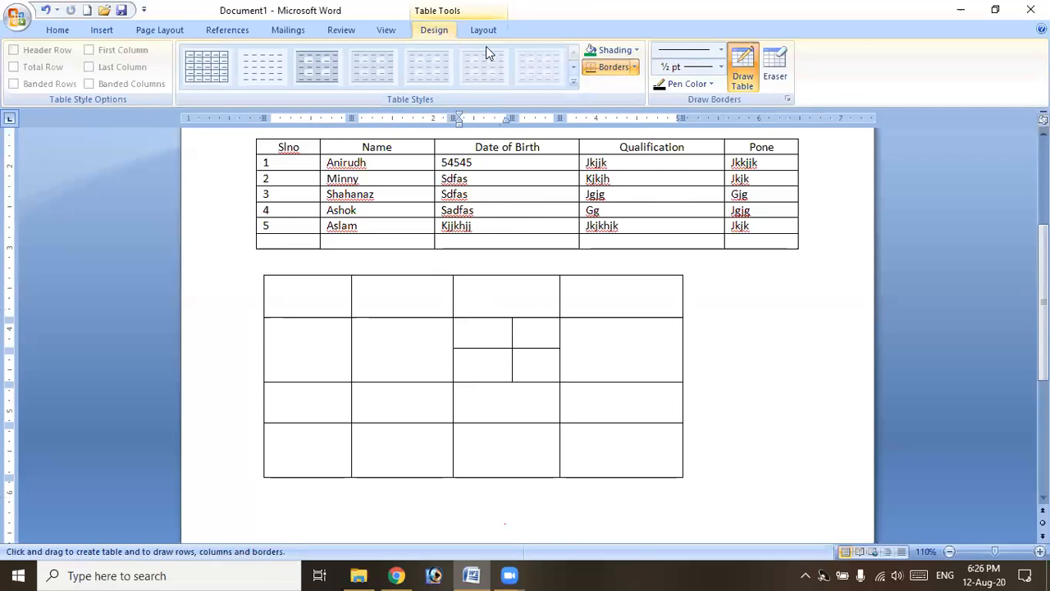
# Set the Draw Borders pen to a 4½ pt line weight in green.
pyautogui.click(721, 51)
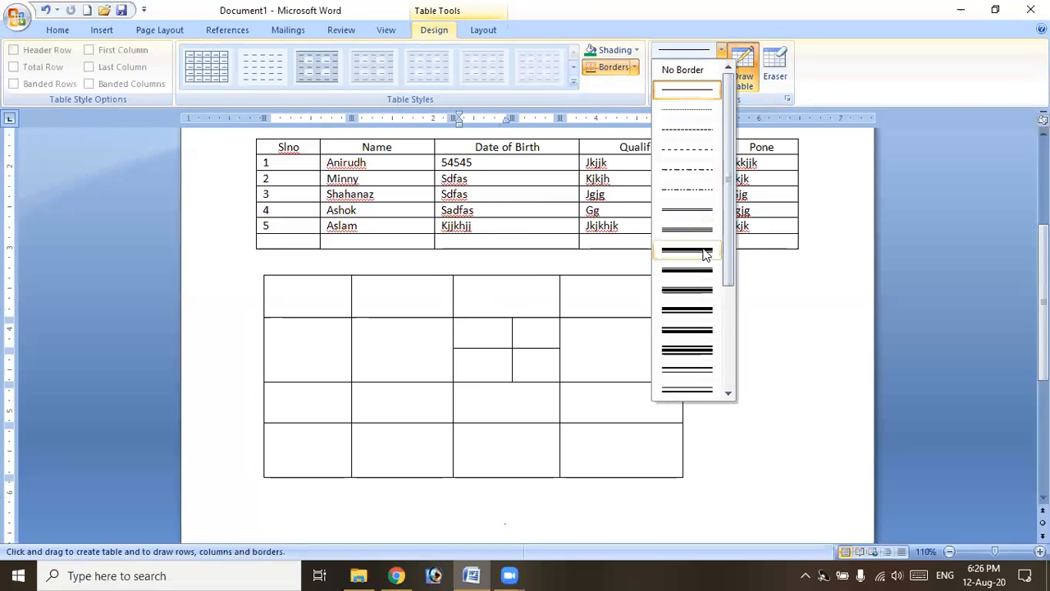
pyautogui.click(876, 45)
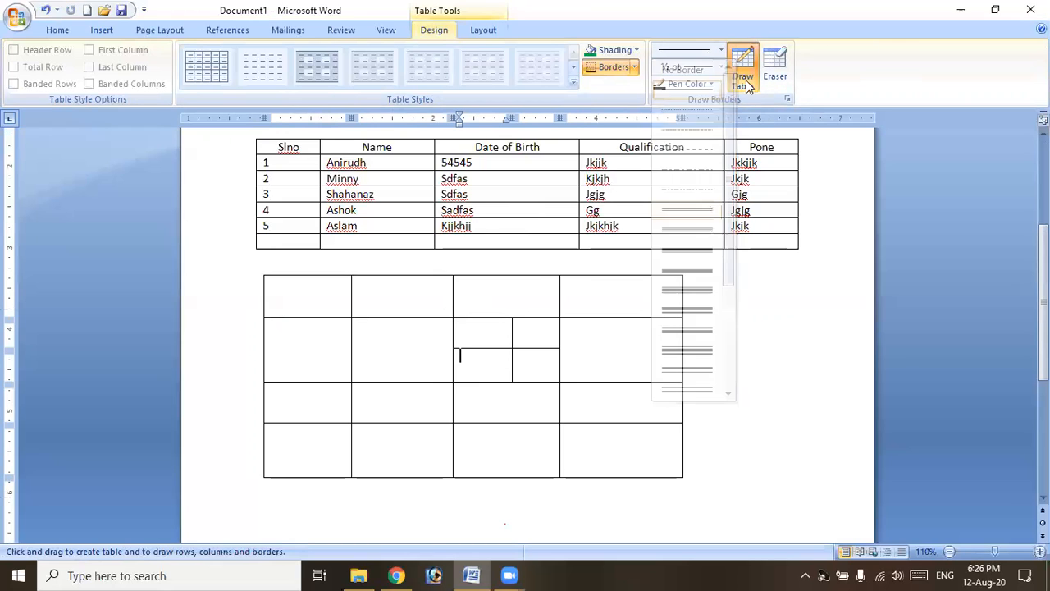
pyautogui.click(723, 69)
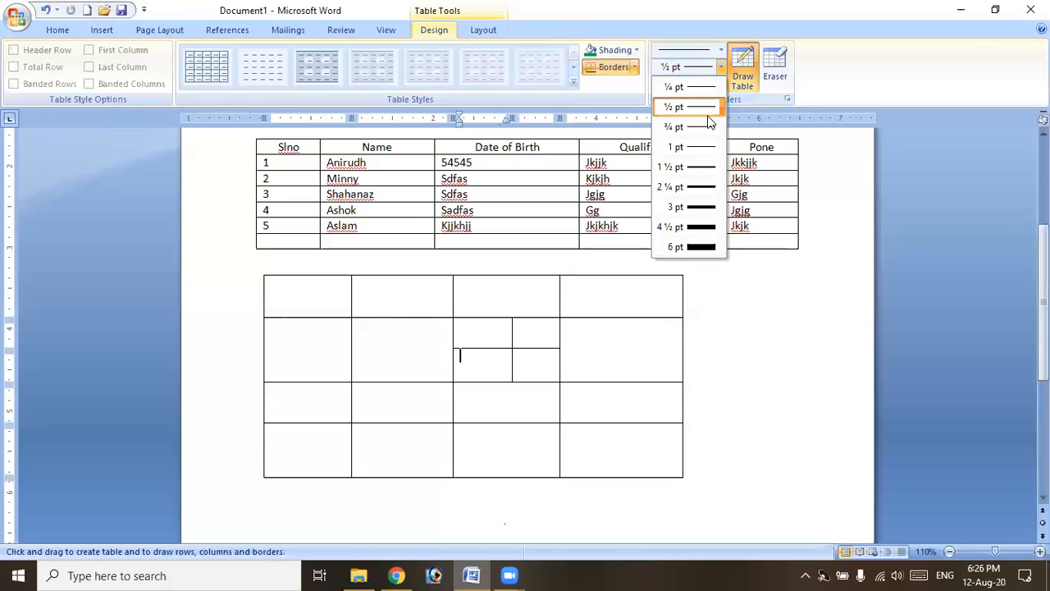
pyautogui.click(702, 227)
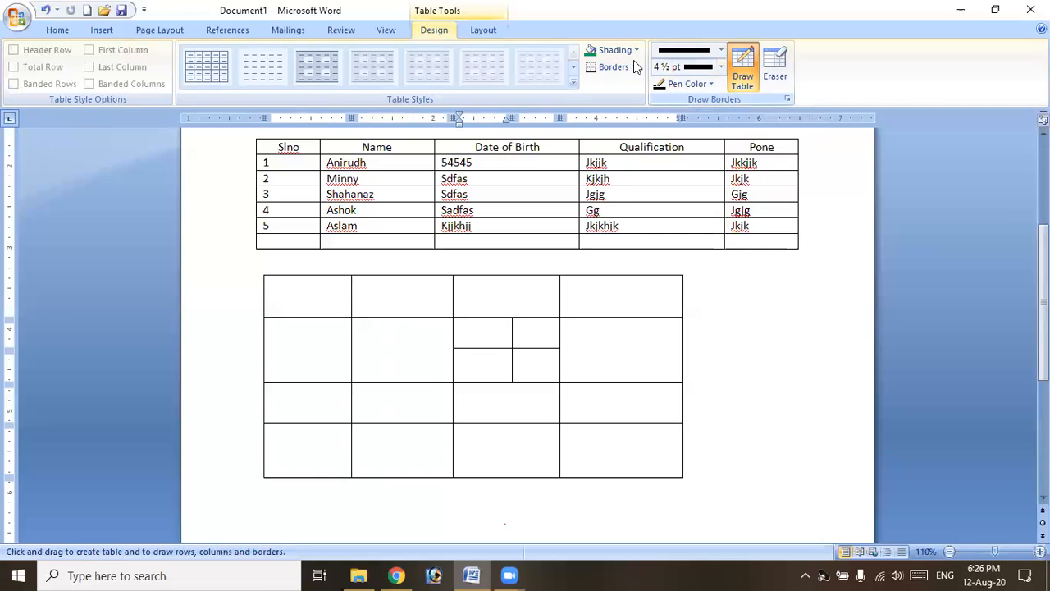
pyautogui.click(712, 85)
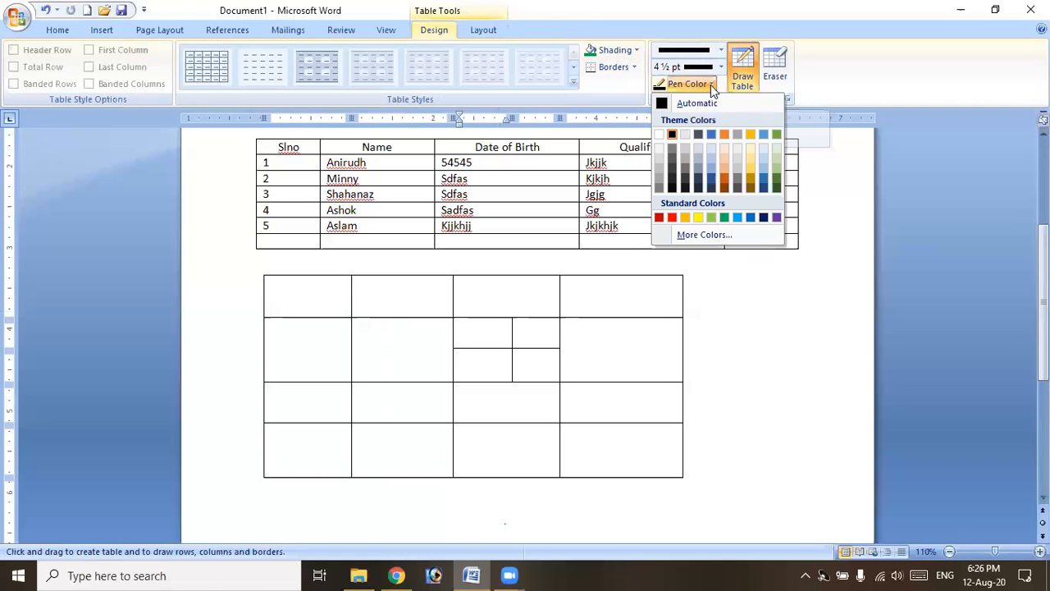
pyautogui.click(727, 216)
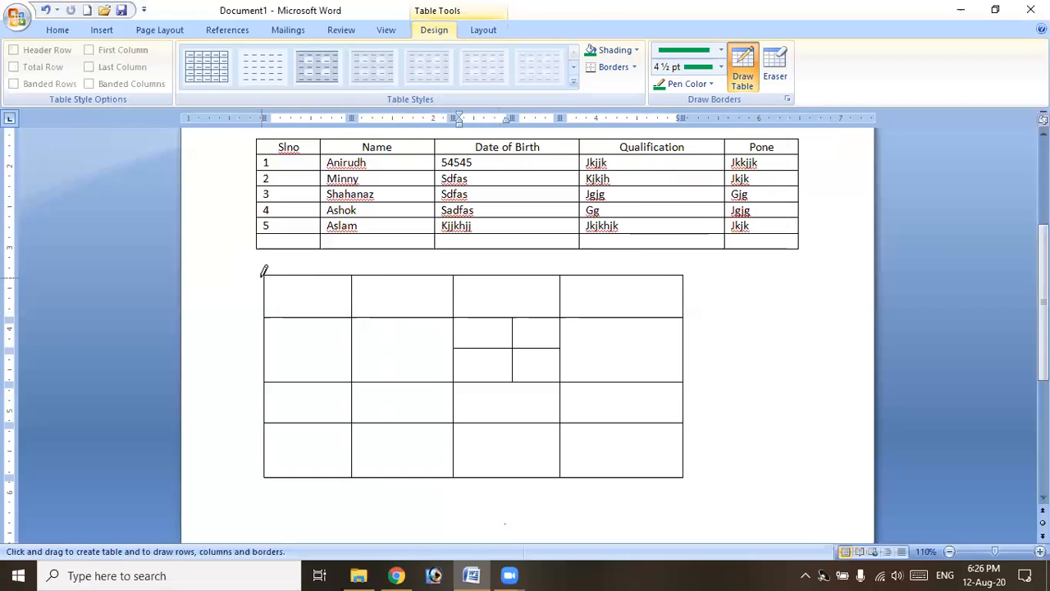
# Retrace the drawn table's outer edges and its three row lines in thick green.
pyautogui.moveTo(264, 272)
pyautogui.mouseDown()
pyautogui.moveTo(270, 470)
pyautogui.moveTo(685, 473)
pyautogui.mouseUp()
pyautogui.moveTo(695, 403)
pyautogui.mouseDown()
pyautogui.moveTo(678, 267)
pyautogui.moveTo(472, 284)
pyautogui.moveTo(340, 274)
pyautogui.moveTo(352, 293)
pyautogui.moveTo(359, 482)
pyautogui.mouseUp()
pyautogui.moveTo(271, 425); pyautogui.dragTo(679, 424)
pyautogui.moveTo(686, 384)
pyautogui.mouseDown()
pyautogui.moveTo(289, 382)
pyautogui.moveTo(278, 371)
pyautogui.mouseUp()
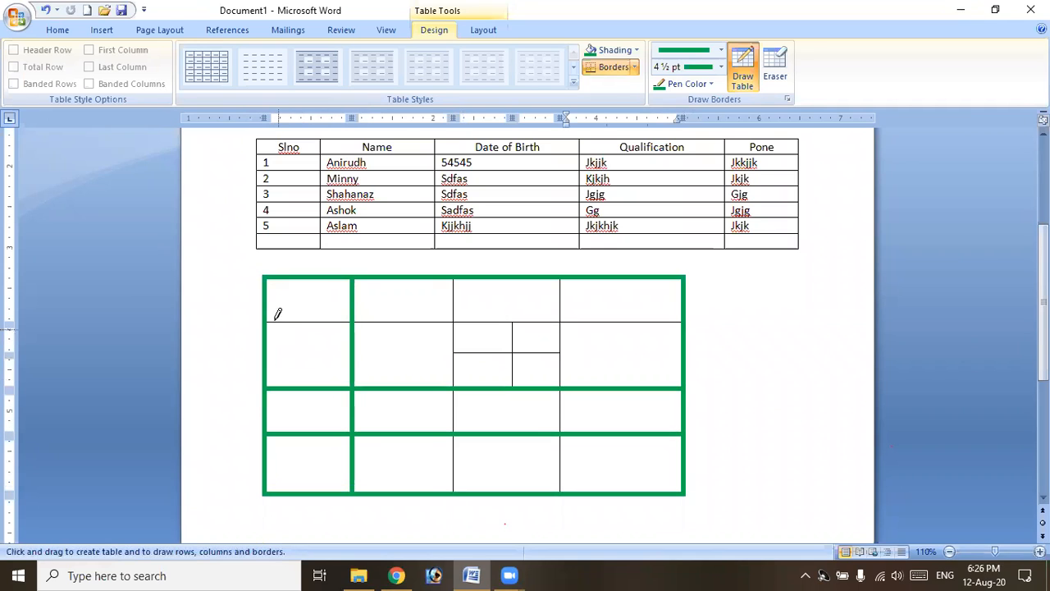
pyautogui.moveTo(274, 317); pyautogui.dragTo(632, 313)
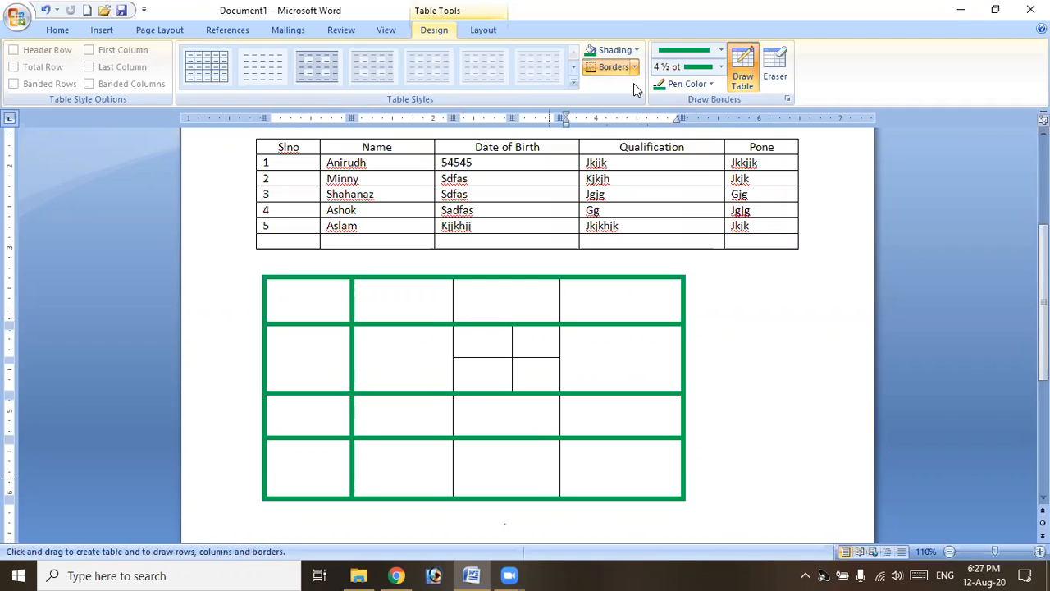
pyautogui.click(687, 84)
# Switch the pen to red and redraw the middle column lines and split-cell dividers, undoing a stray stroke.
pyautogui.click(672, 216)
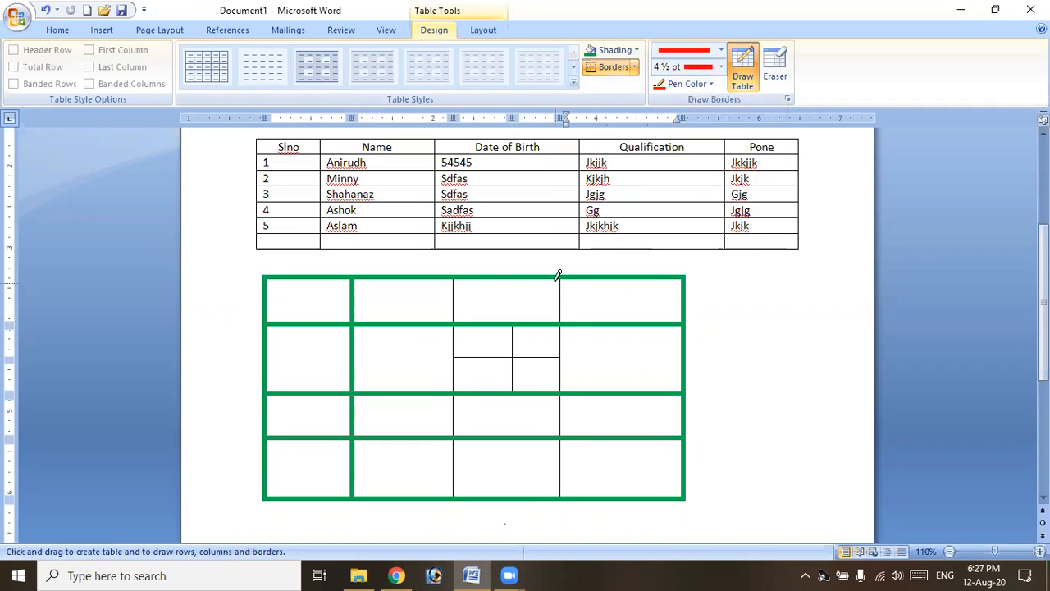
pyautogui.moveTo(561, 275)
pyautogui.mouseDown()
pyautogui.moveTo(572, 446)
pyautogui.moveTo(539, 445)
pyautogui.mouseUp()
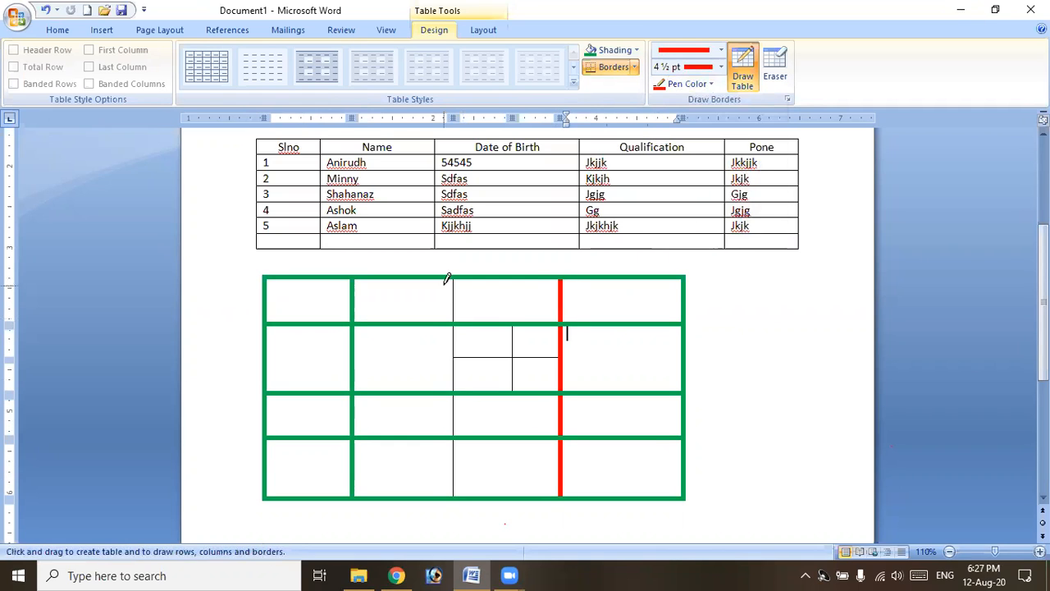
pyautogui.click(458, 349)
pyautogui.moveTo(459, 355); pyautogui.dragTo(545, 355)
pyautogui.moveTo(515, 322); pyautogui.dragTo(514, 324)
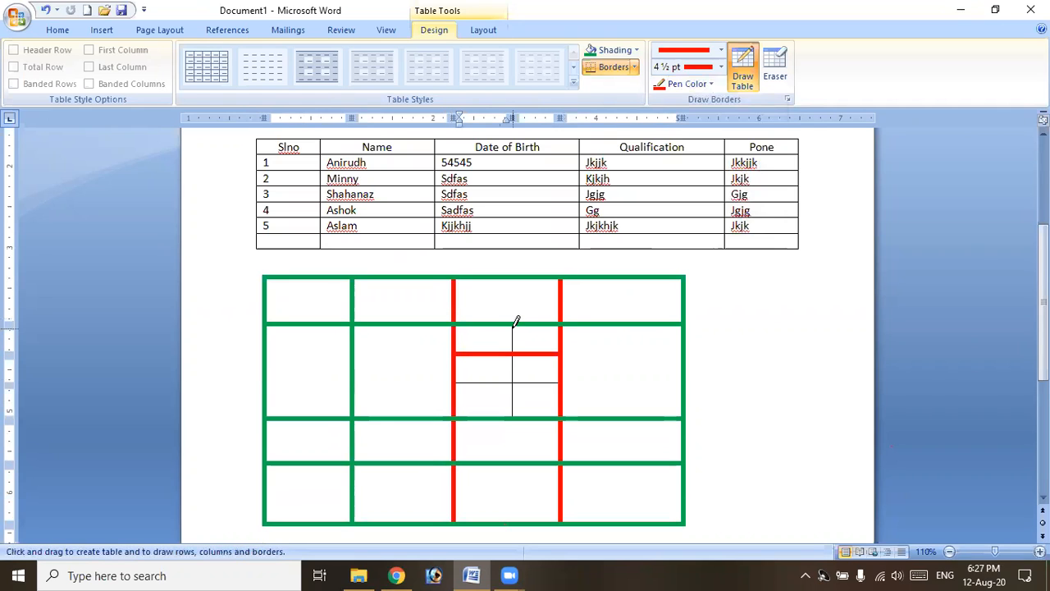
pyautogui.hotkey('ctrl', 'z')
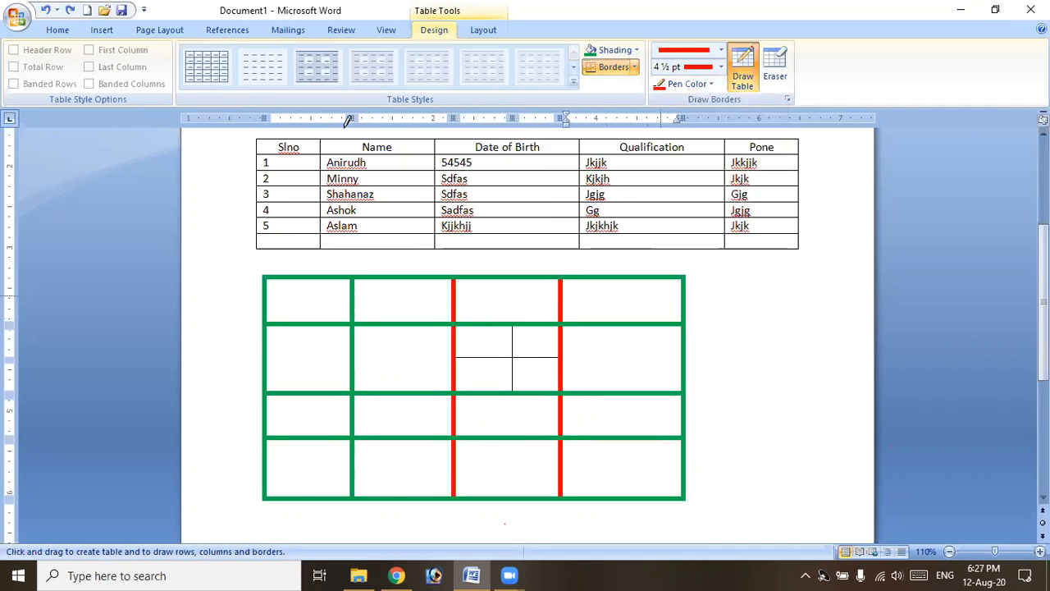
pyautogui.moveTo(513, 325); pyautogui.dragTo(514, 423)
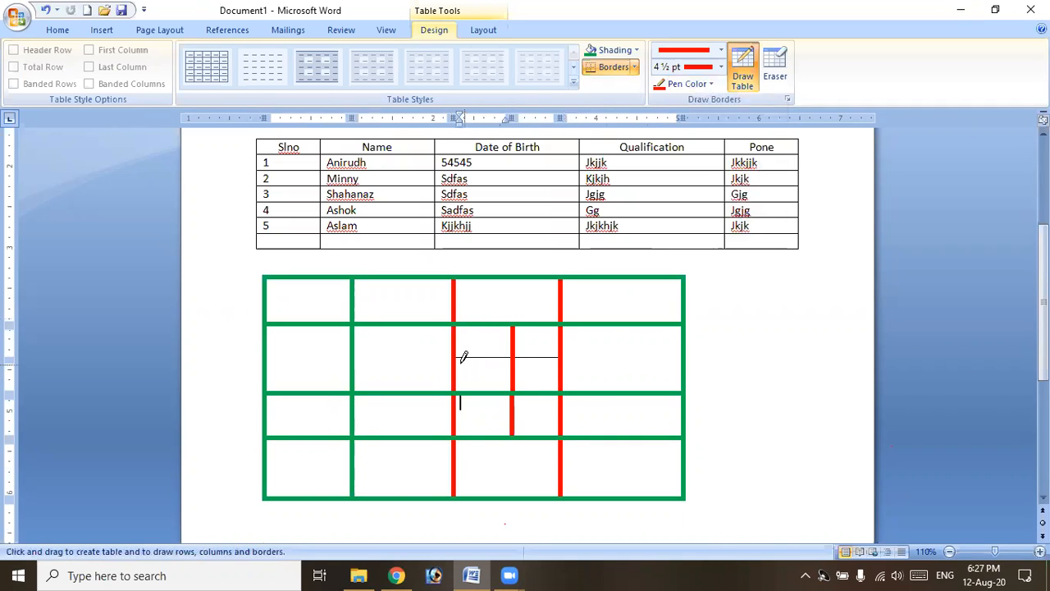
pyautogui.moveTo(462, 350); pyautogui.dragTo(534, 347)
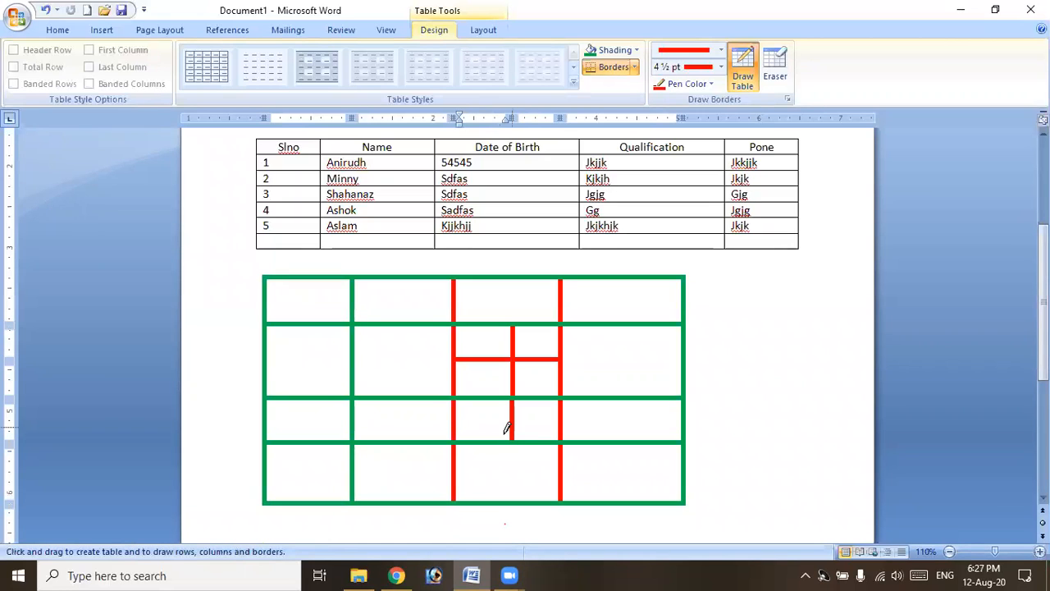
# Use the Eraser to remove the red and green partitions, then the entire drawn grid.
pyautogui.click(773, 78)
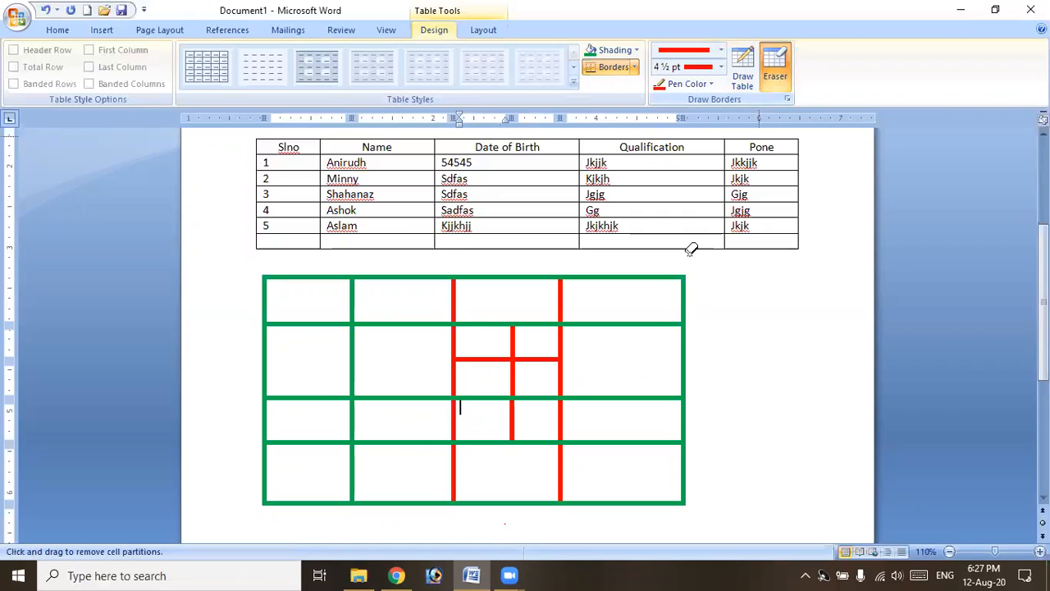
pyautogui.click(515, 427)
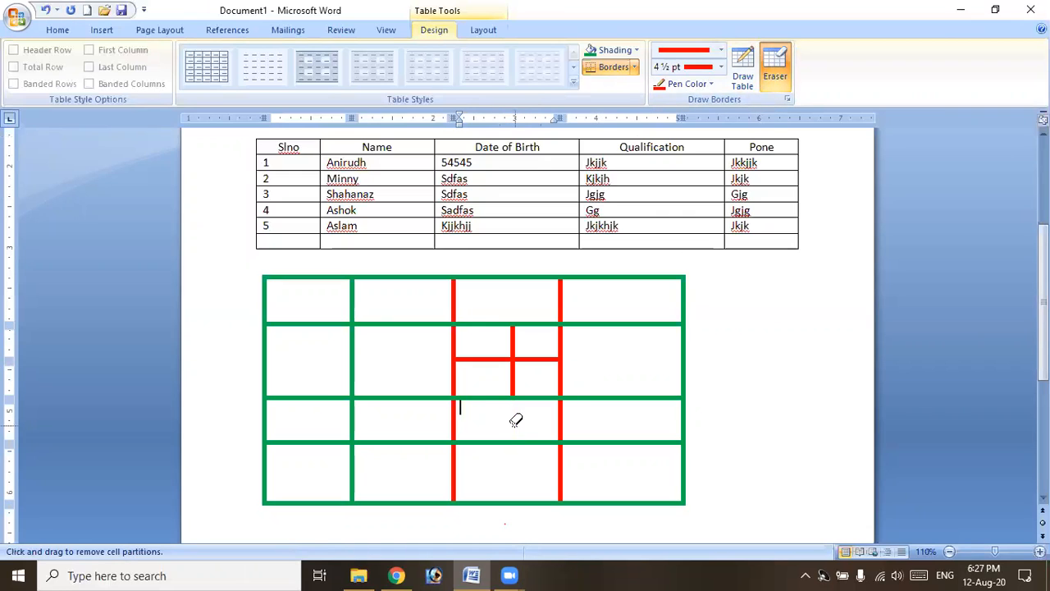
pyautogui.moveTo(520, 380); pyautogui.dragTo(517, 386)
pyautogui.moveTo(638, 402)
pyautogui.mouseDown()
pyautogui.moveTo(614, 434)
pyautogui.moveTo(579, 439)
pyautogui.mouseUp()
pyautogui.moveTo(635, 318)
pyautogui.mouseDown()
pyautogui.moveTo(583, 457)
pyautogui.moveTo(626, 457)
pyautogui.mouseUp()
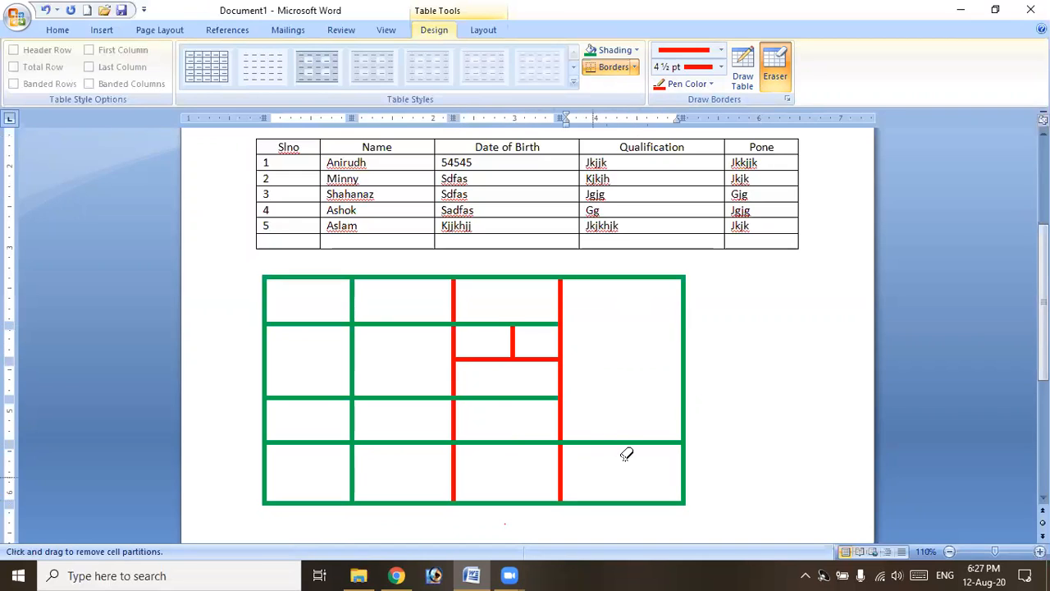
pyautogui.click(639, 441)
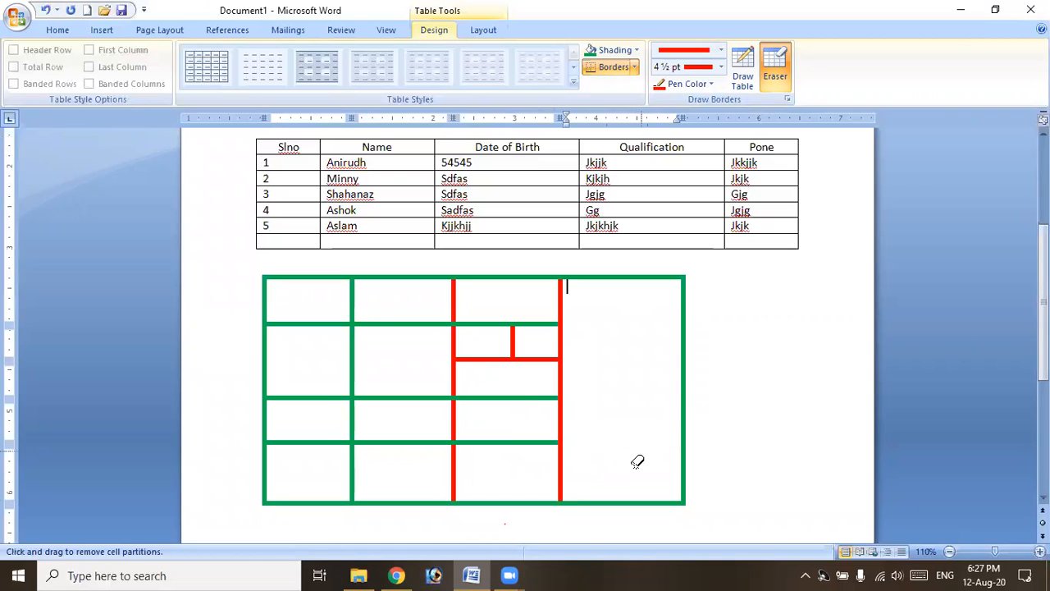
pyautogui.moveTo(256, 267)
pyautogui.mouseDown()
pyautogui.moveTo(309, 347)
pyautogui.moveTo(520, 457)
pyautogui.moveTo(694, 489)
pyautogui.mouseUp()
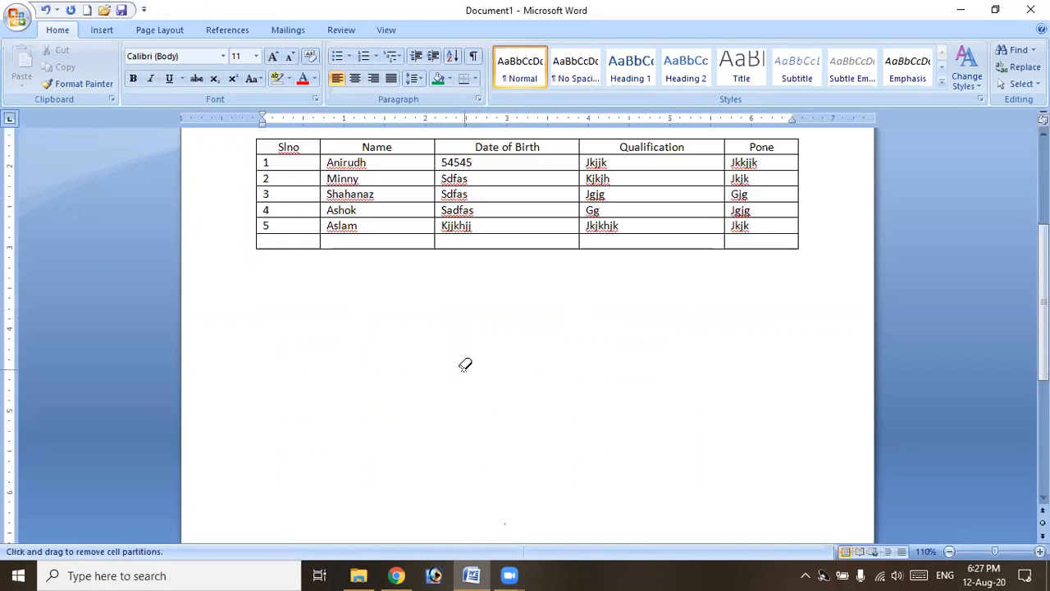
pyautogui.press('Escape')
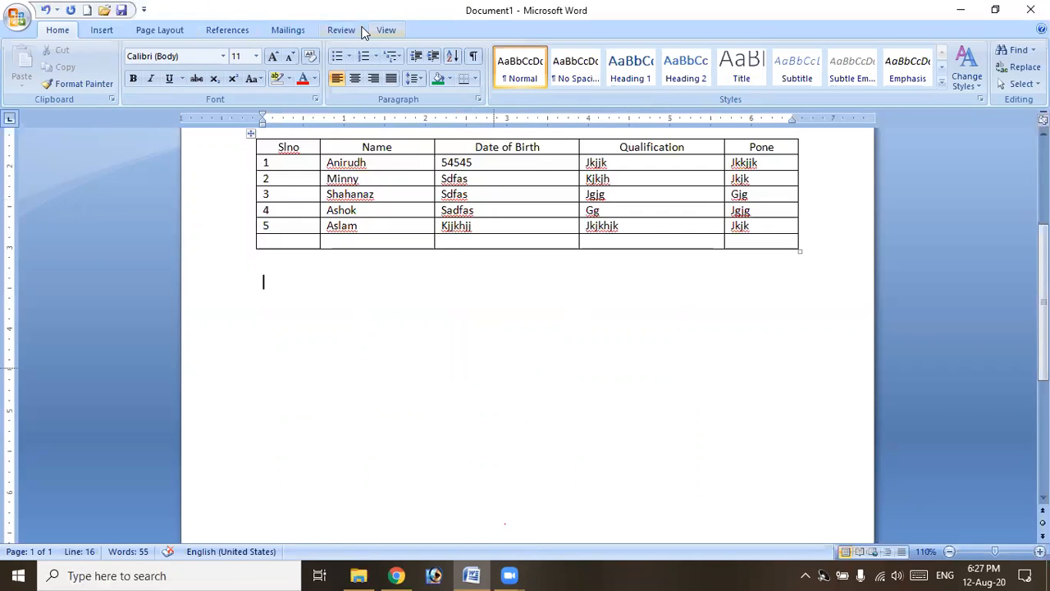
# Place the insertion point on the blank line below the Slno table.
pyautogui.click(375, 194)
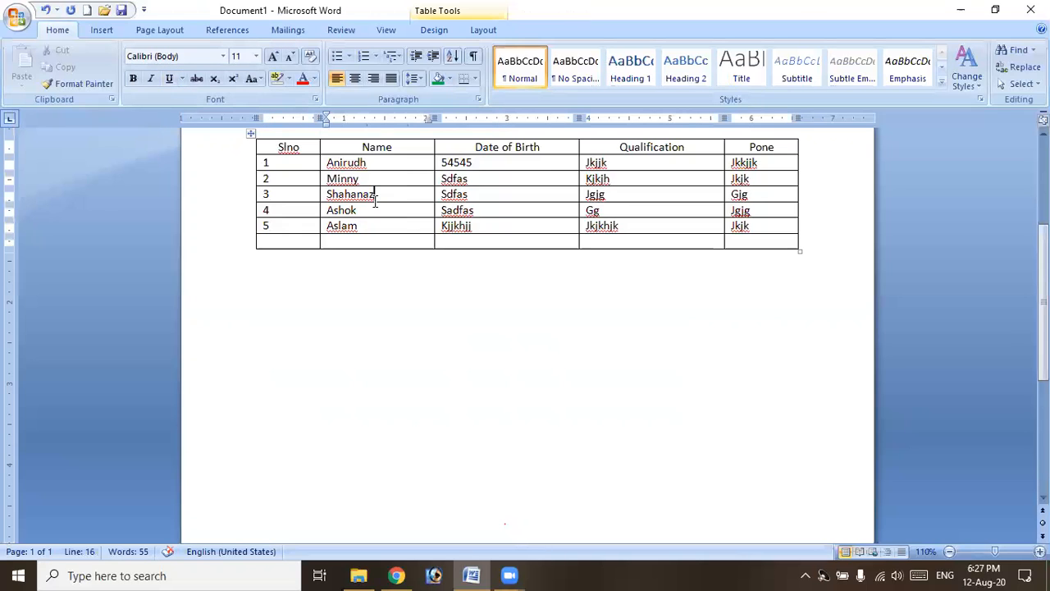
pyautogui.click(435, 31)
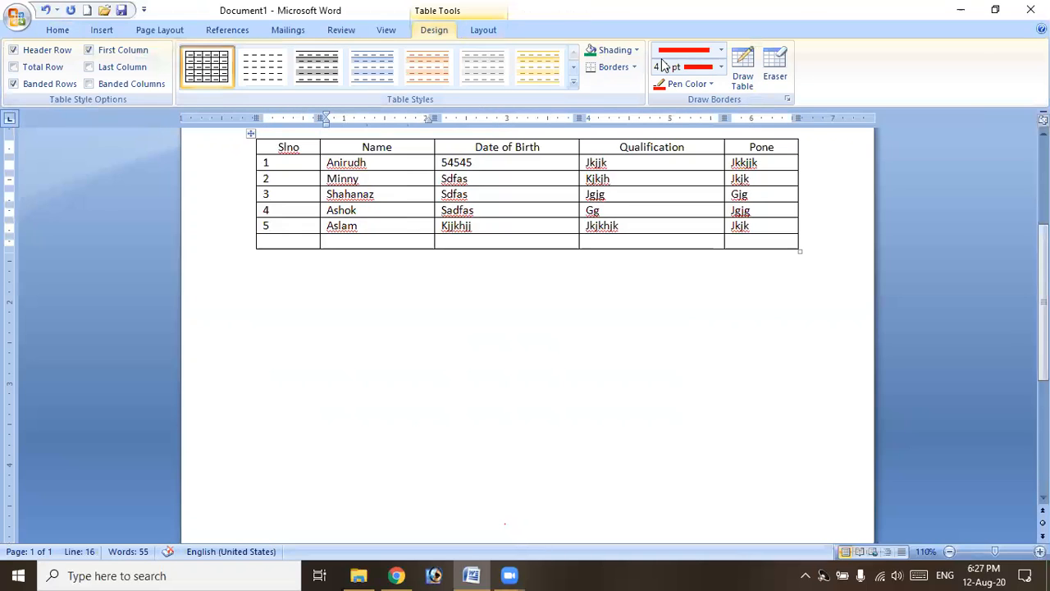
pyautogui.click(483, 31)
pyautogui.scroll(4, 500, 279)
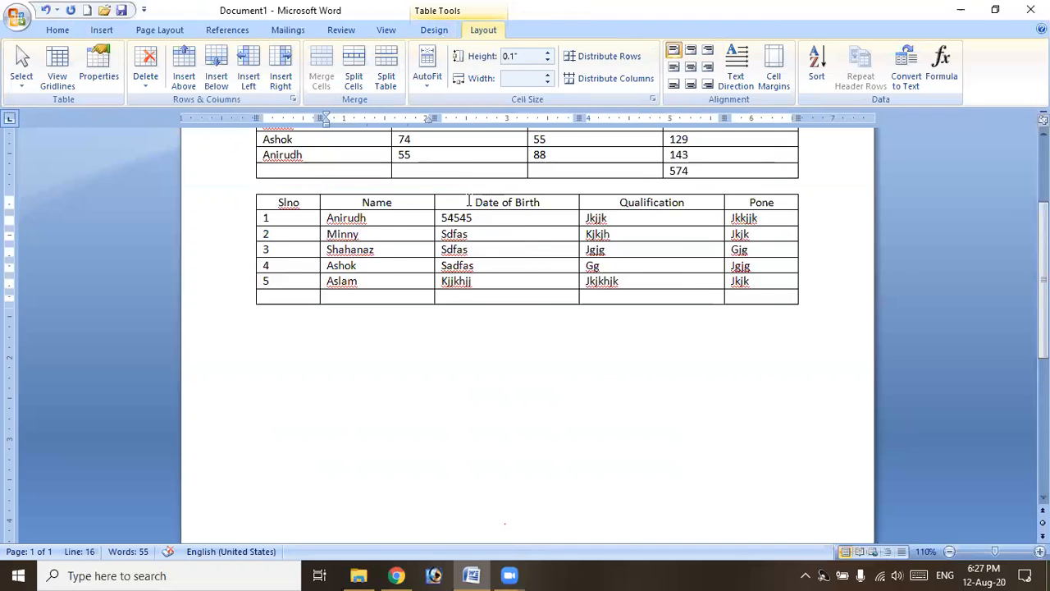
pyautogui.scroll(-3, 344, 398)
pyautogui.click(345, 397)
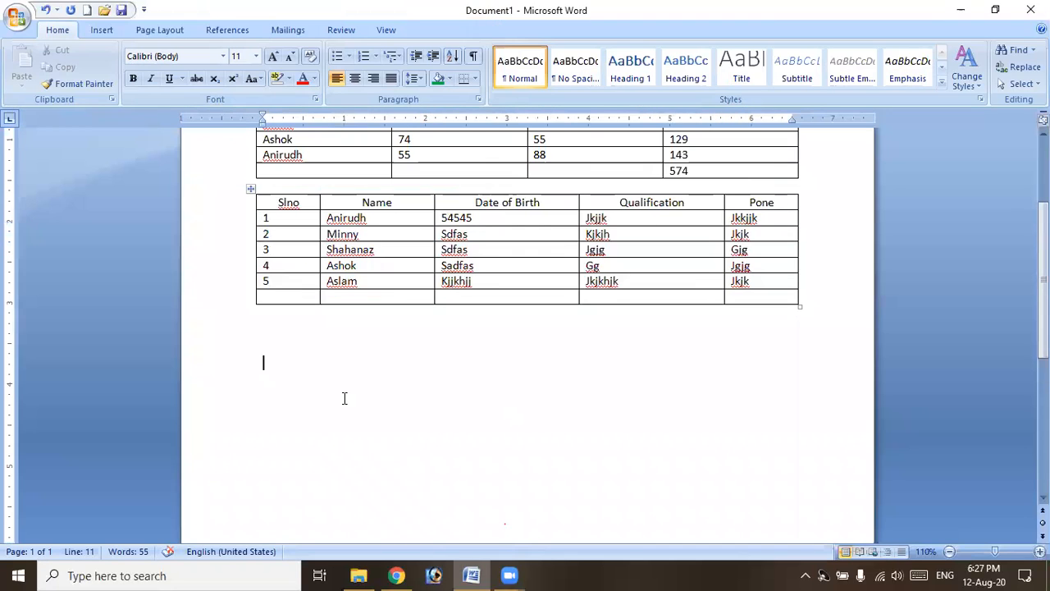
pyautogui.doubleClick(347, 384)
# Insert a 13-column, 2-row table and start typing 'Employee' in its first cell.
pyautogui.click(106, 32)
pyautogui.click(127, 74)
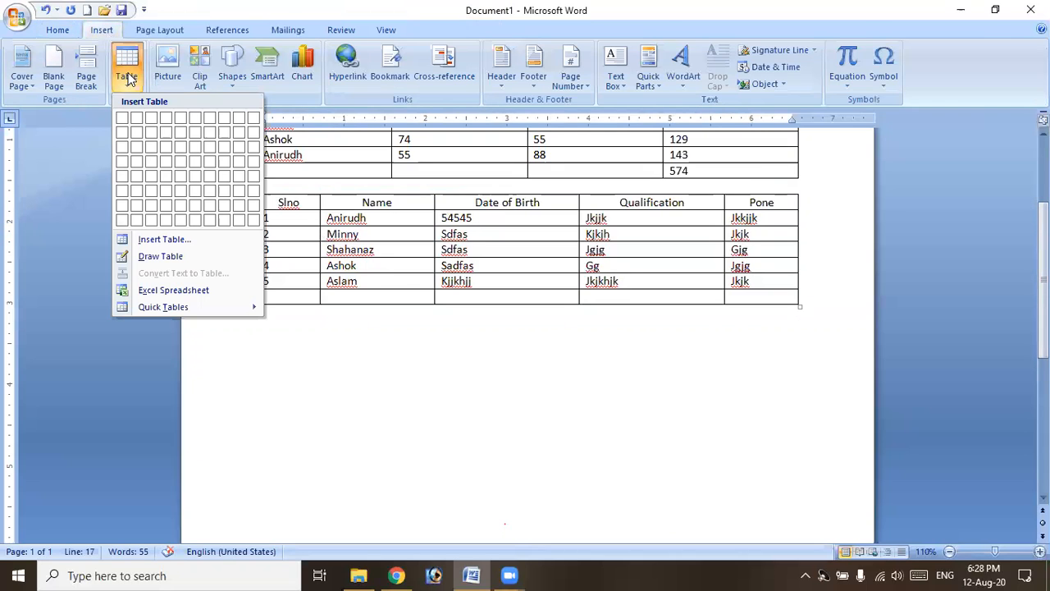
pyautogui.click(160, 239)
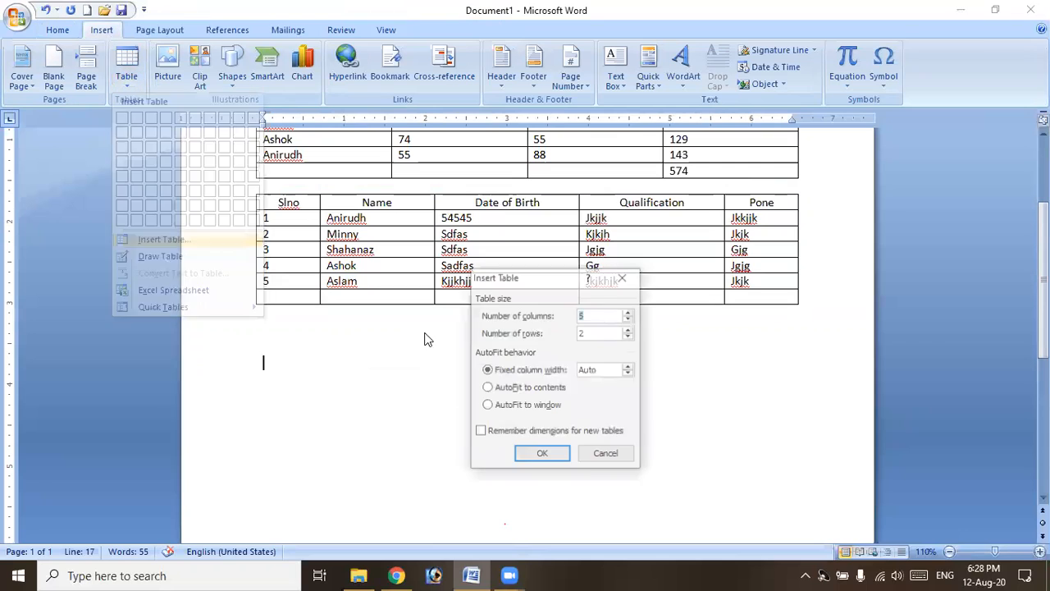
pyautogui.write('12')
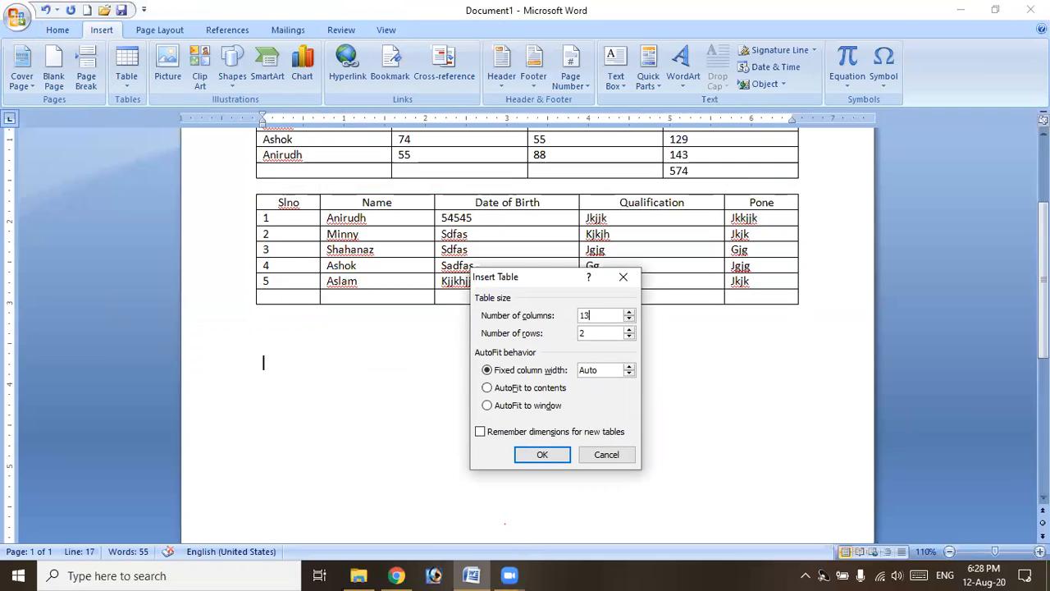
pyautogui.press('Return')
pyautogui.write('Emplo')
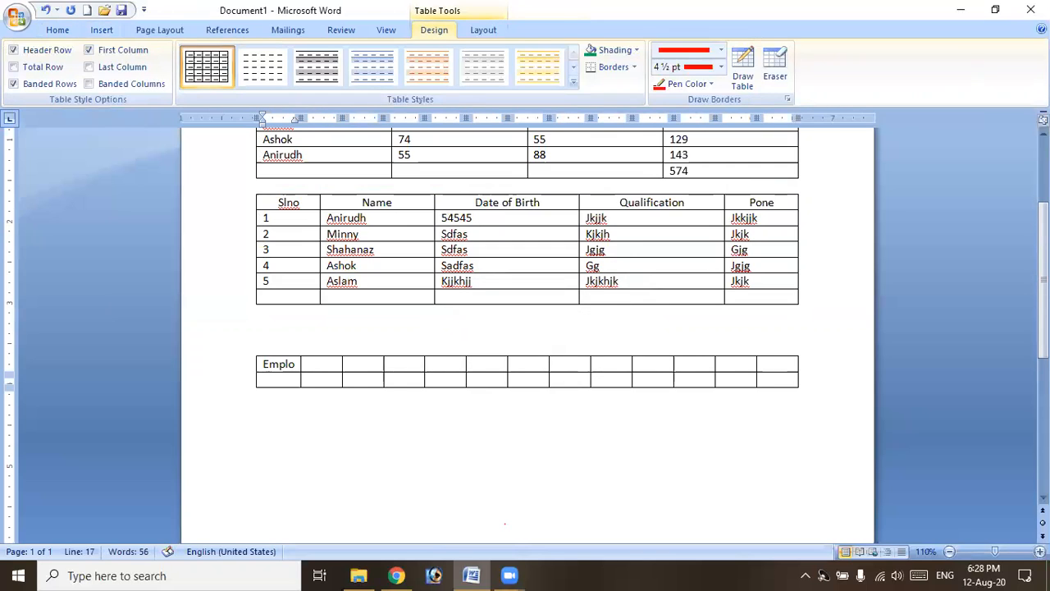
pyautogui.write('yee Sla')
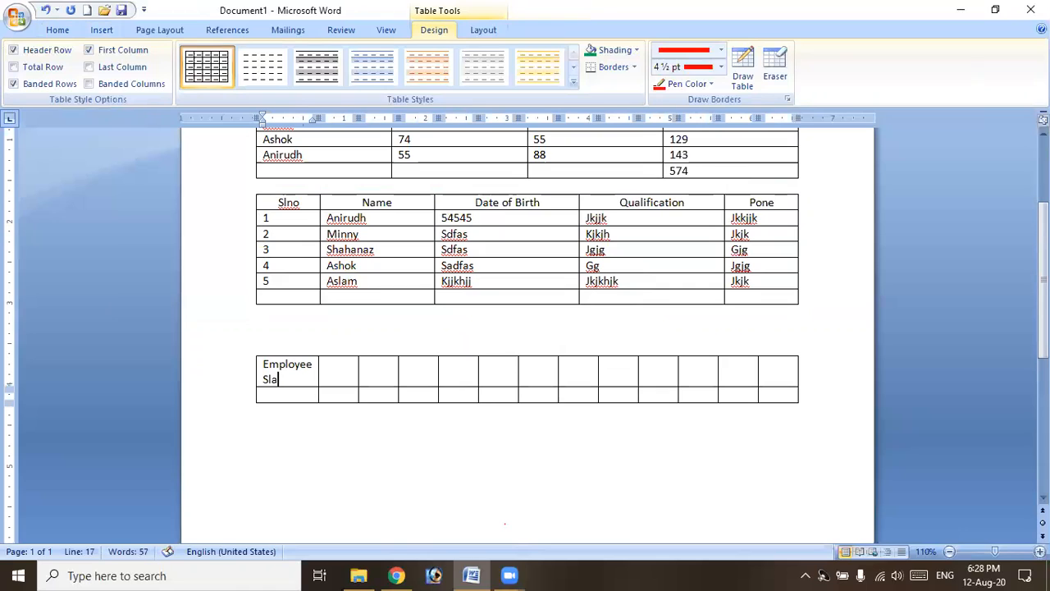
# Correct the table title to read 'Employee Salary statement'.
pyautogui.press('BackSpace')
pyautogui.press('BackSpace')
pyautogui.write('aka')
pyautogui.press('BackSpace')
pyautogui.press('BackSpace')
pyautogui.write('lary statement')
# Fill the header row with EmpNo, Emp Name, Designation and Basic.
pyautogui.click(263, 409)
pyautogui.write('EmpNo')
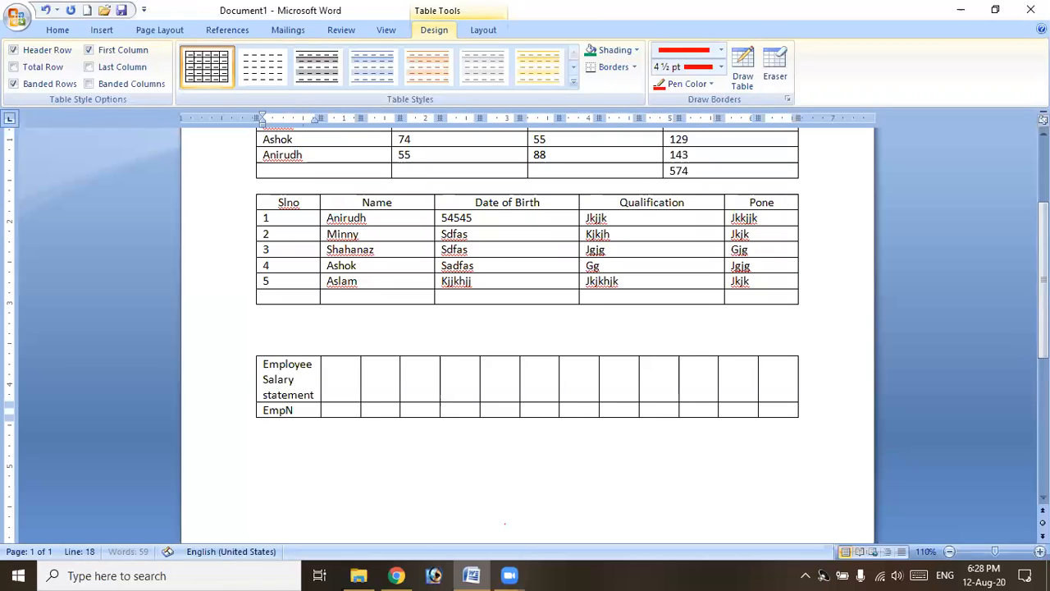
pyautogui.press('Tab')
pyautogui.write('Ne')
pyautogui.press('BackSpace')
pyautogui.press('BackSpace')
pyautogui.write('EmP')
pyautogui.press('BackSpace')
pyautogui.write('p Name')
pyautogui.press('Tab')
pyautogui.write('Designation')
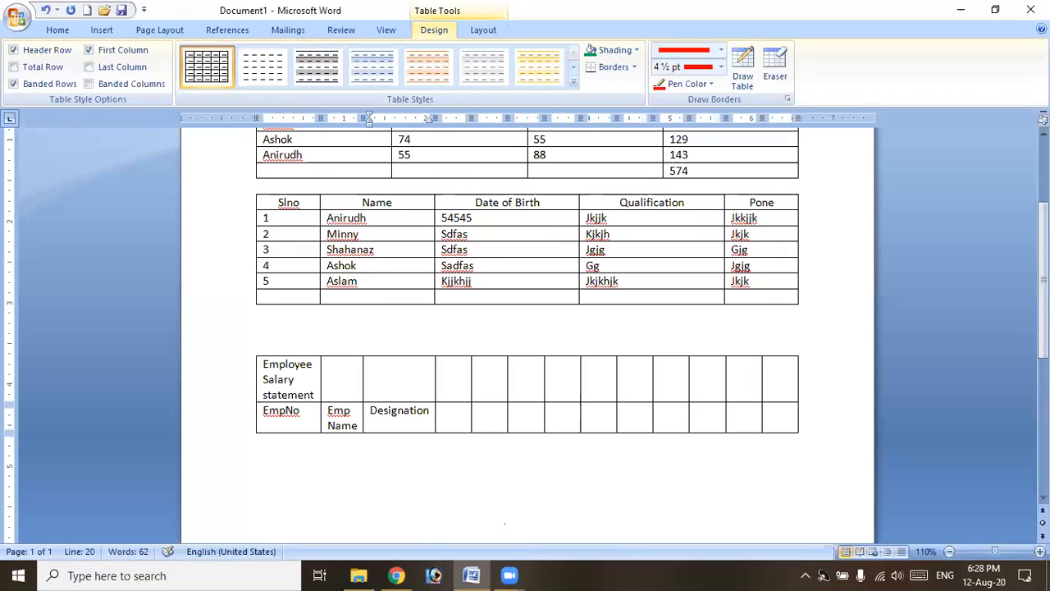
pyautogui.press('Tab')
pyautogui.write('Basic')
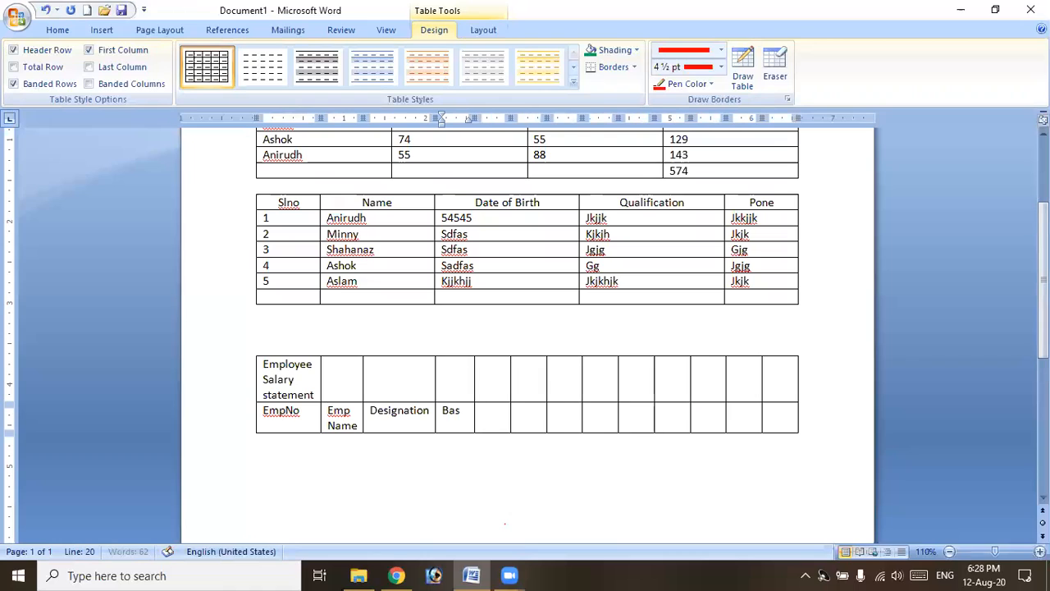
# Add a third row and enter the Gross headings with HRA, TA and DA sub-headings.
pyautogui.press('Tab')
pyautogui.press('Tab')
pyautogui.press('Tab')
pyautogui.press('Tab')
pyautogui.press('Tab')
pyautogui.press('Tab')
pyautogui.press('Tab')
pyautogui.press('Tab')
pyautogui.press('Tab')
pyautogui.press('Tab')
pyautogui.press('Tab')
pyautogui.press('Tab')
pyautogui.press('Tab')
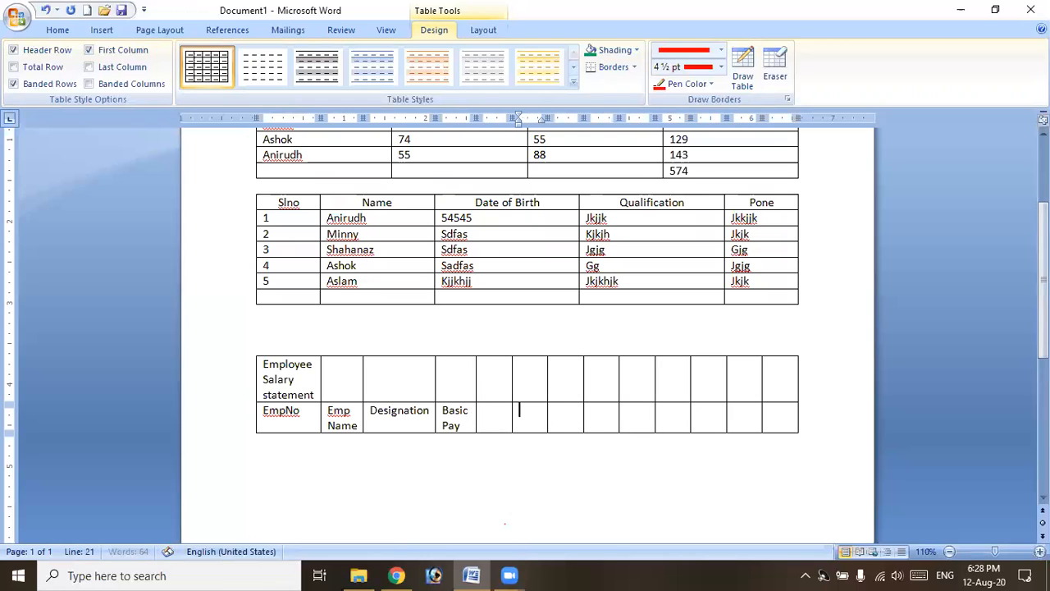
pyautogui.press('Tab')
pyautogui.press('Tab')
pyautogui.press('Left')
pyautogui.write('Gross')
pyautogui.press('Down')
pyautogui.write('R')
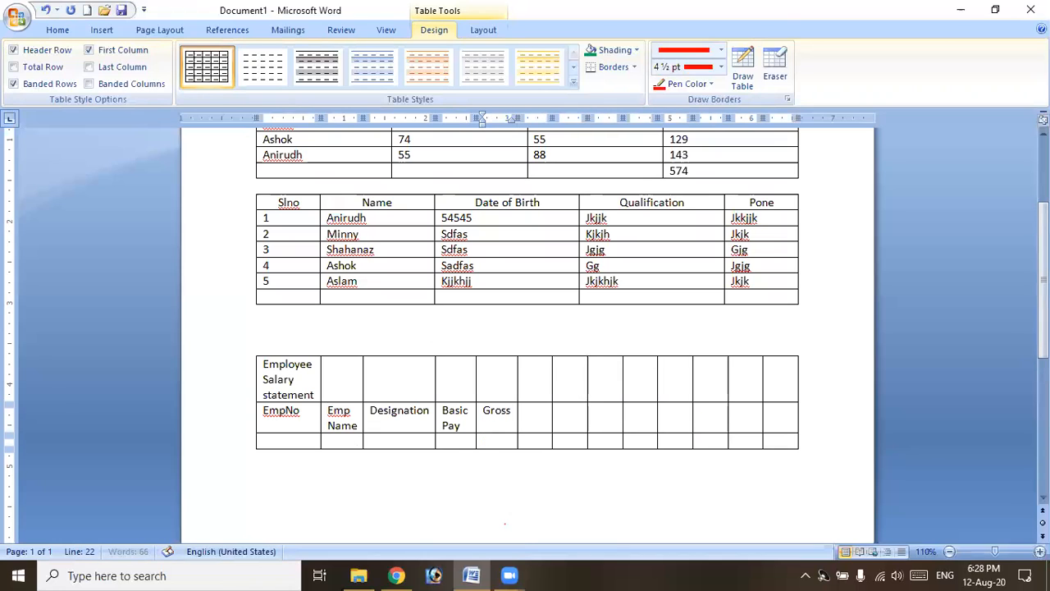
pyautogui.write('RA')
pyautogui.press('Tab')
pyautogui.write('TA')
pyautogui.press('Tab')
pyautogui.write('DA')
pyautogui.press('Tab')
pyautogui.press('Up')
pyautogui.write('Gross')
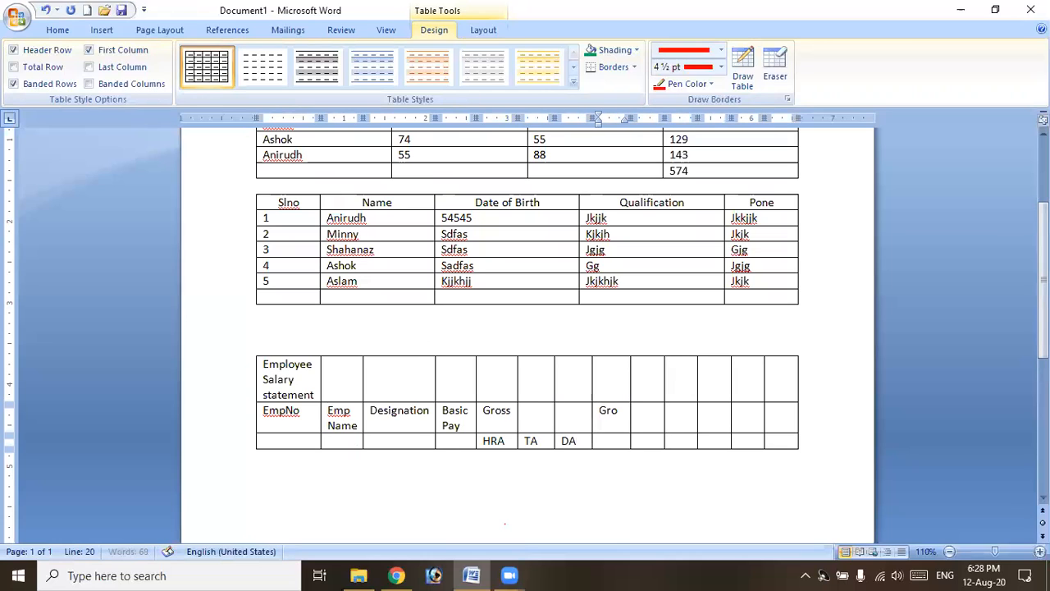
# Add Deduction with APGLI and PF sub-headings, then Deduction Total and Net salary.
pyautogui.press('Tab')
pyautogui.write('D')
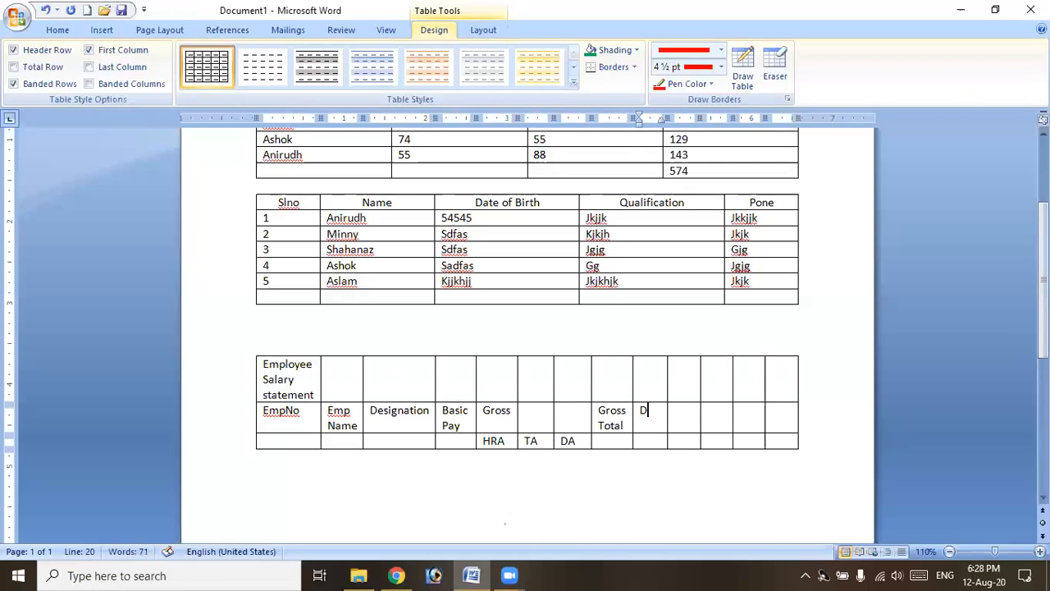
pyautogui.write('eduction')
pyautogui.press('Down')
pyautogui.write('APGLI')
pyautogui.press('Tab')
pyautogui.write('PF')
pyautogui.press('Up')
pyautogui.press('Tab')
pyautogui.write('Deduc')
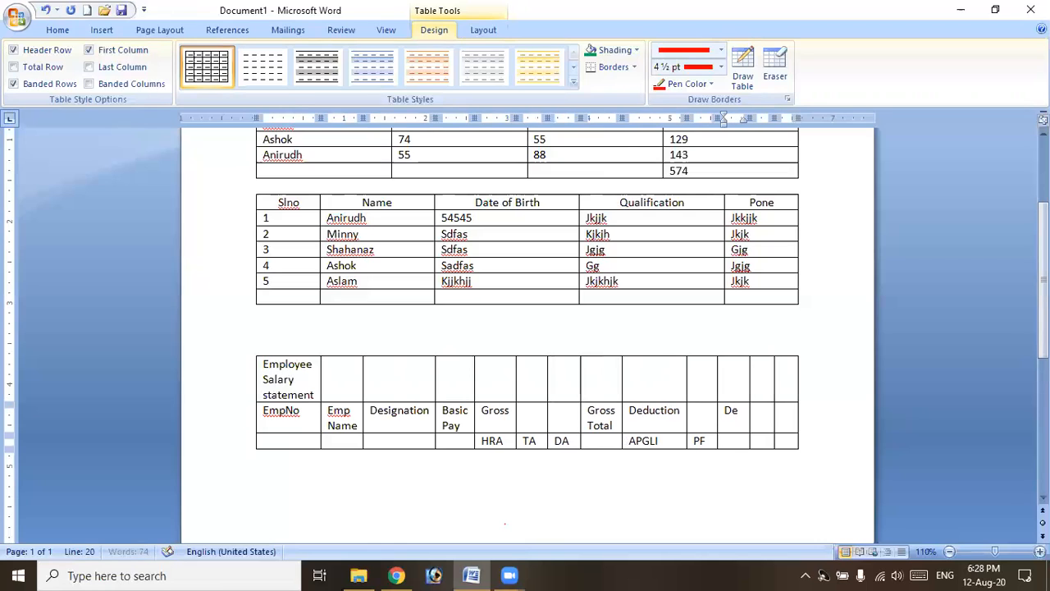
pyautogui.write('tion')
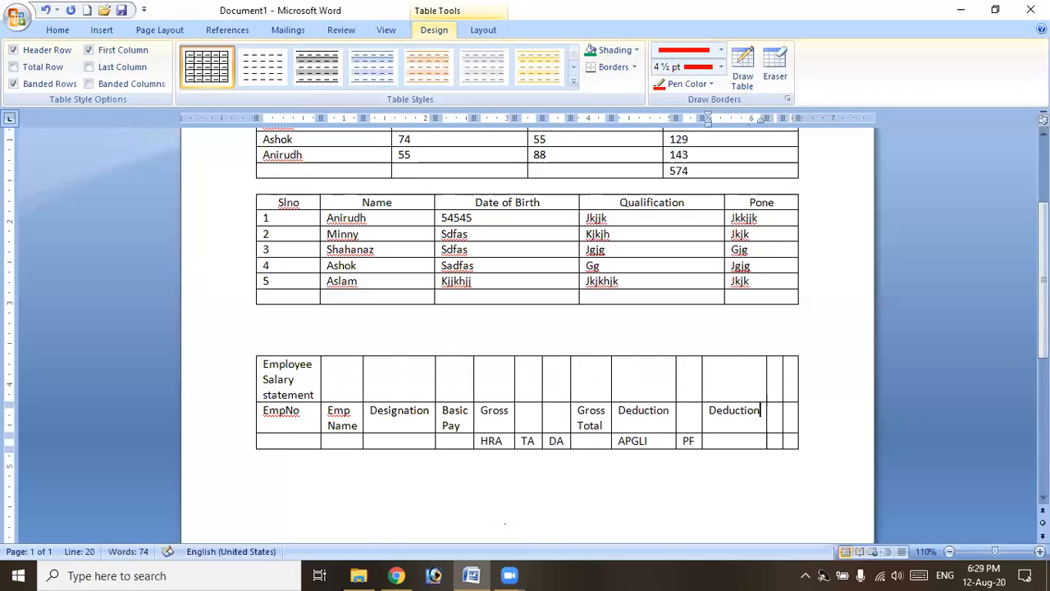
pyautogui.write(' Totl')
pyautogui.press('BackSpace')
pyautogui.write('al')
pyautogui.press('Tab')
pyautogui.write('Net salary')
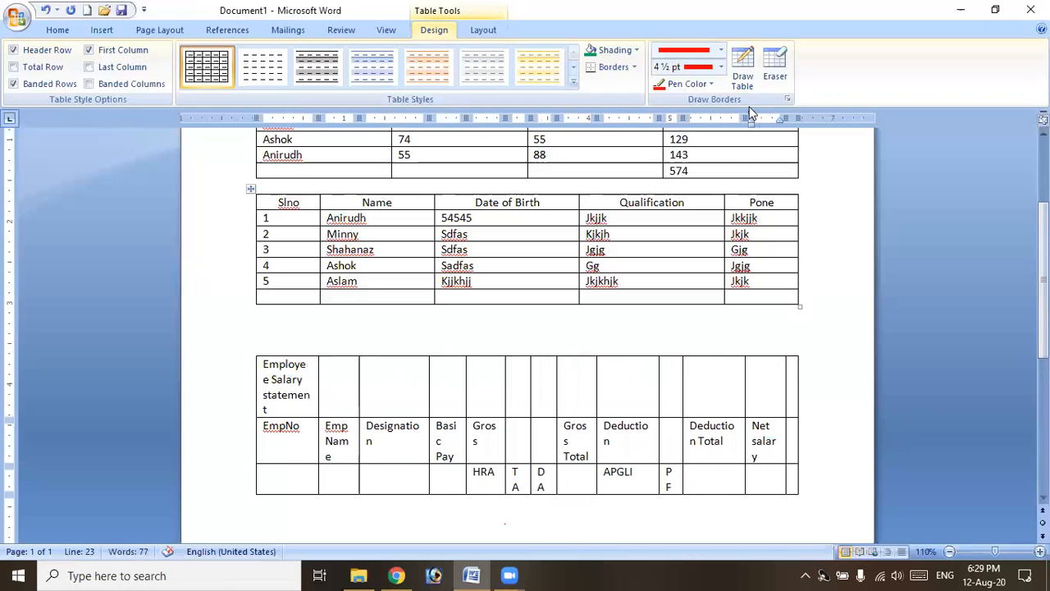
# Delete the narrow empty rightmost column of the table.
pyautogui.click(787, 397)
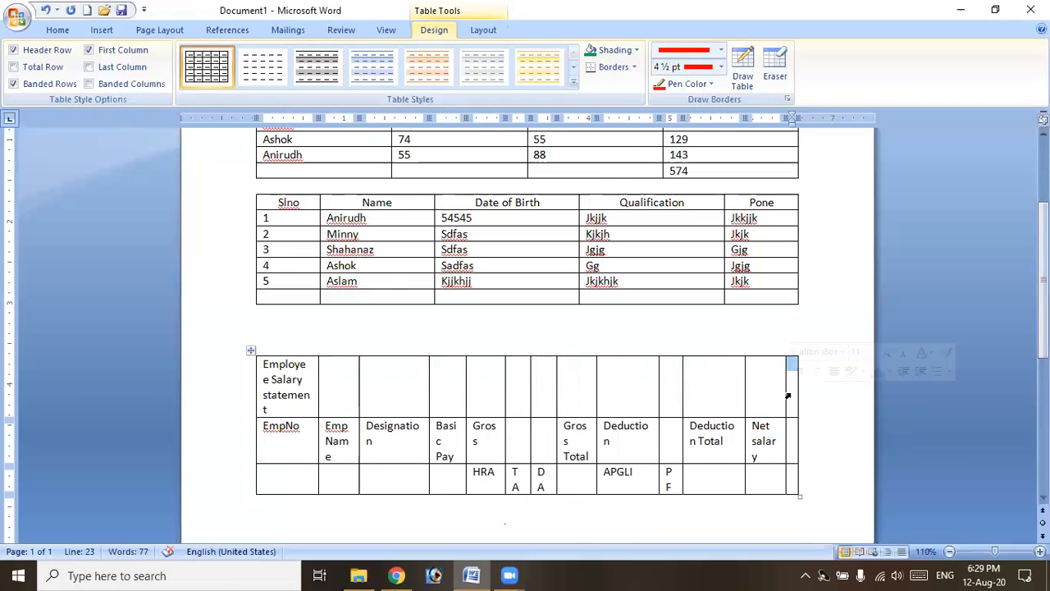
pyautogui.click(483, 30)
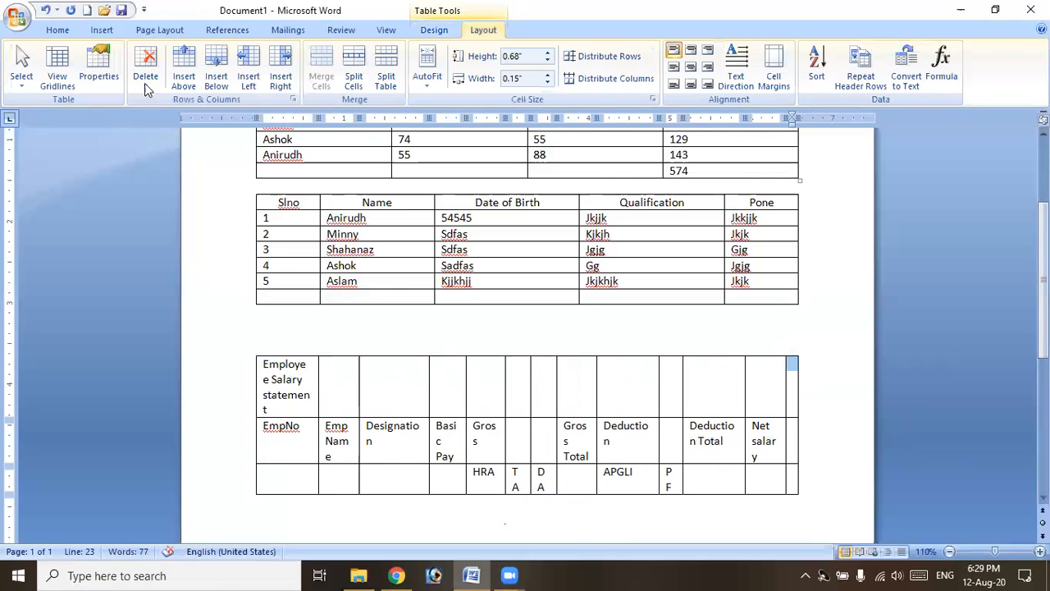
pyautogui.click(145, 74)
pyautogui.click(202, 121)
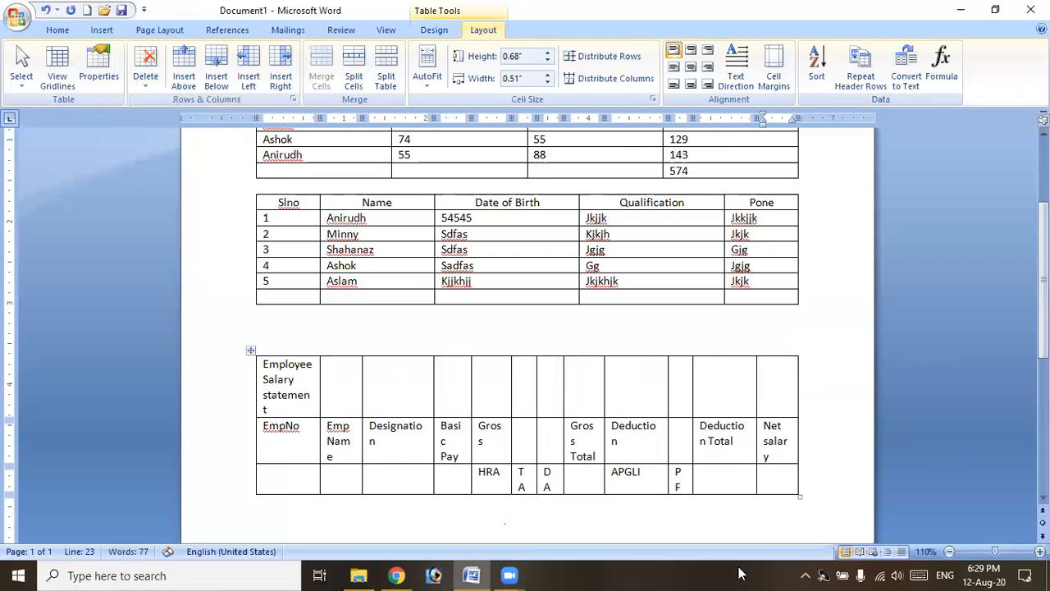
# Merge the top row into one cell and centre the Employee Salary statement title.
pyautogui.moveTo(294, 394); pyautogui.dragTo(737, 378)
pyautogui.moveTo(756, 379); pyautogui.dragTo(768, 375)
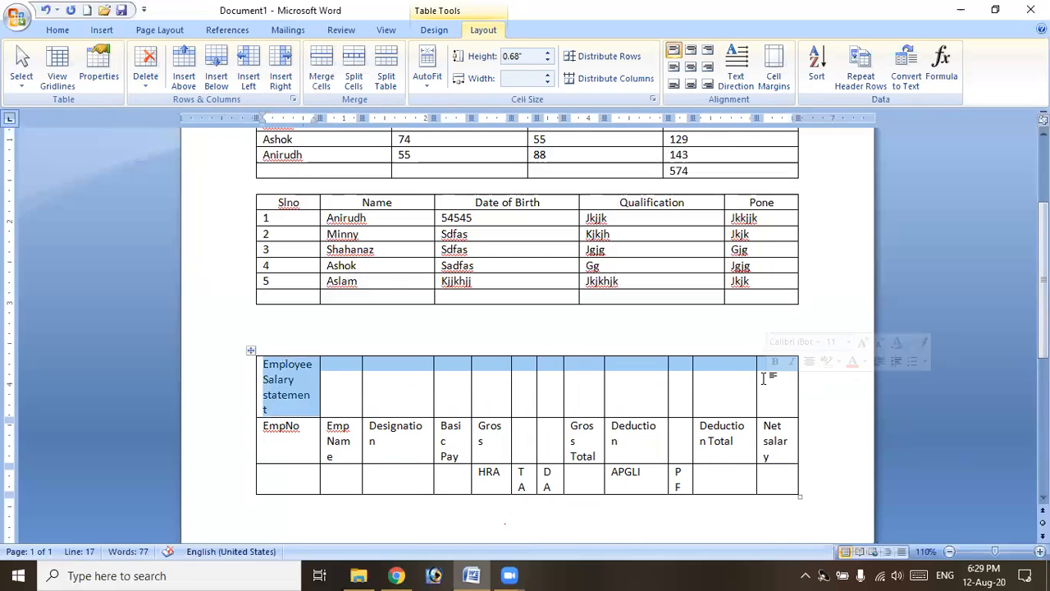
pyautogui.click(321, 76)
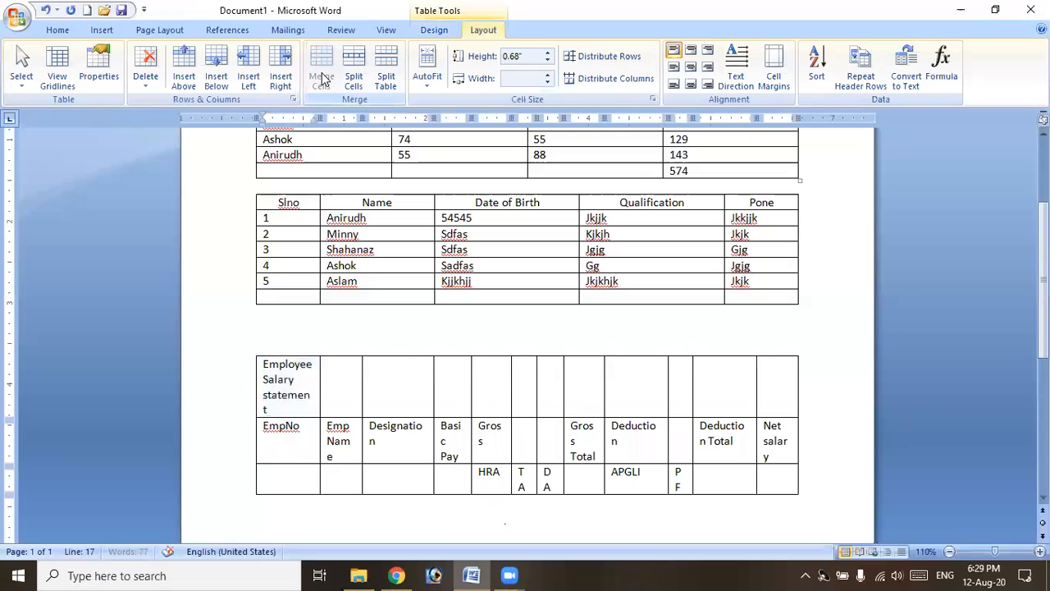
pyautogui.click(691, 66)
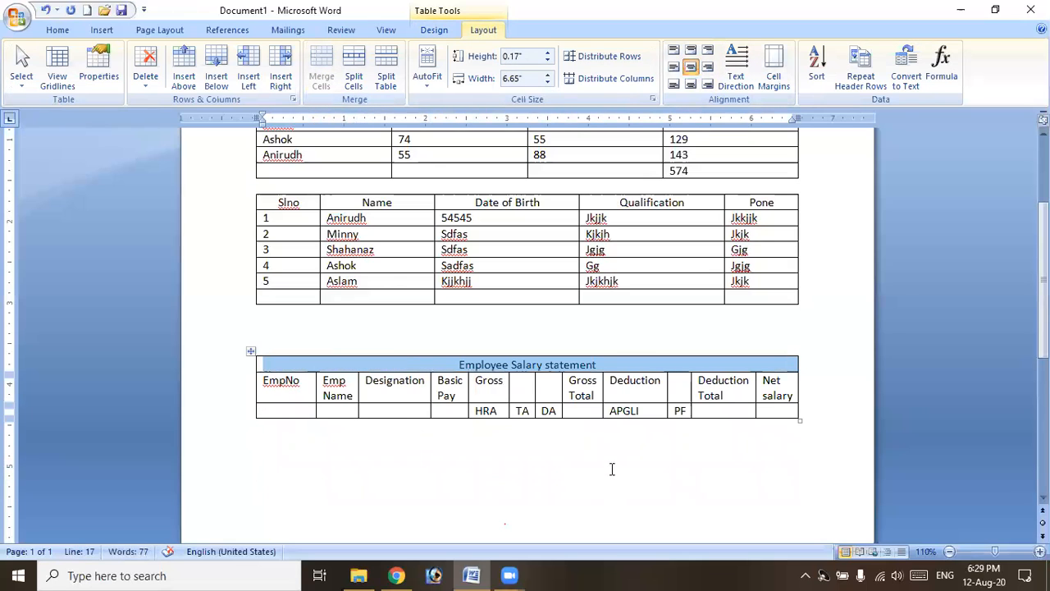
# Merge and centre the Gross and Deduction headings over their sub-columns, then add a row.
pyautogui.moveTo(485, 392); pyautogui.dragTo(550, 390)
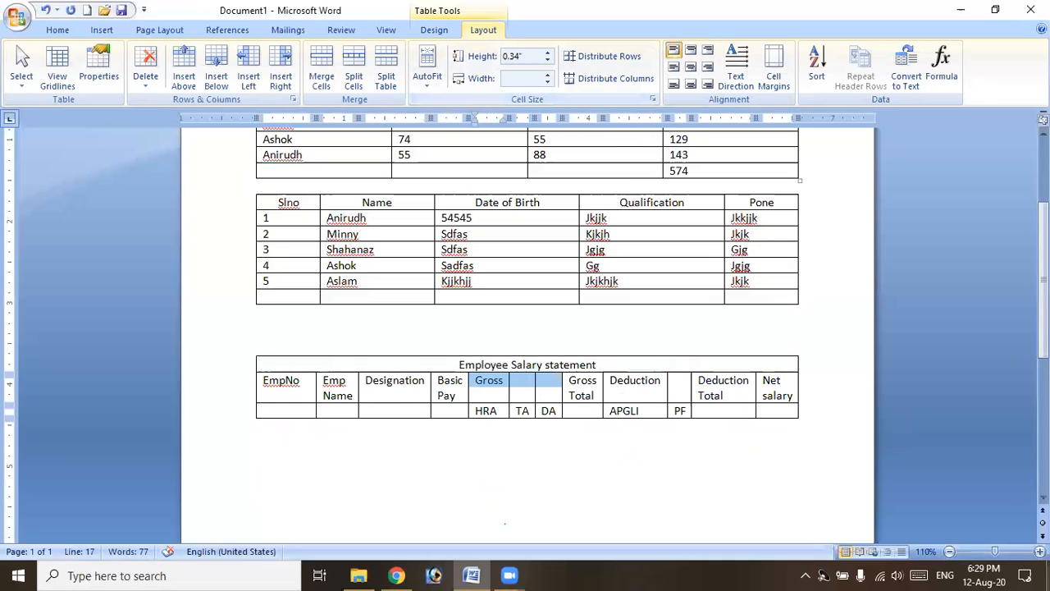
pyautogui.click(691, 67)
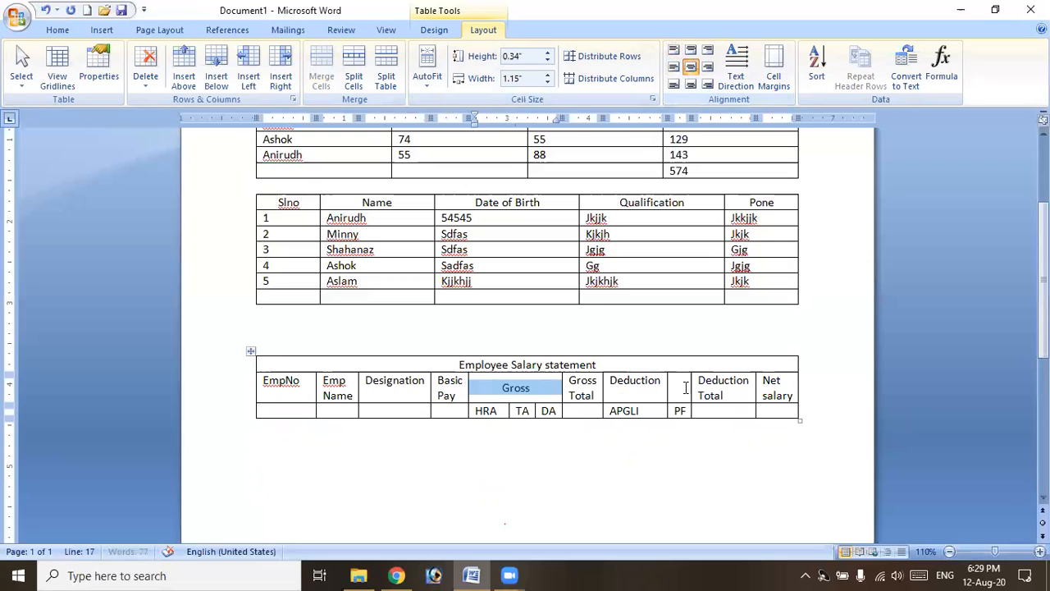
pyautogui.moveTo(641, 390); pyautogui.dragTo(686, 383)
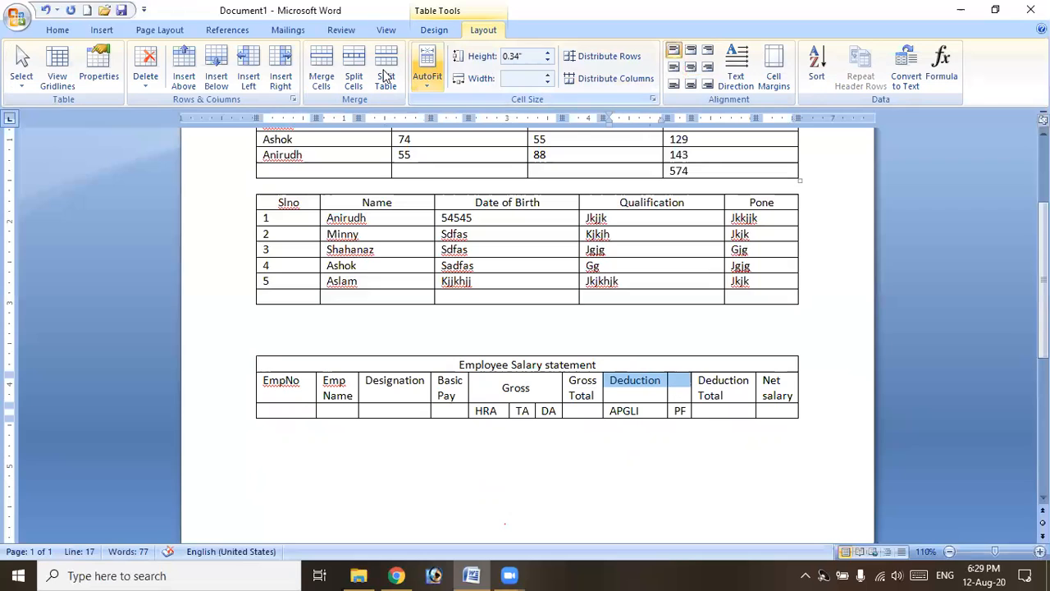
pyautogui.click(321, 67)
pyautogui.click(690, 66)
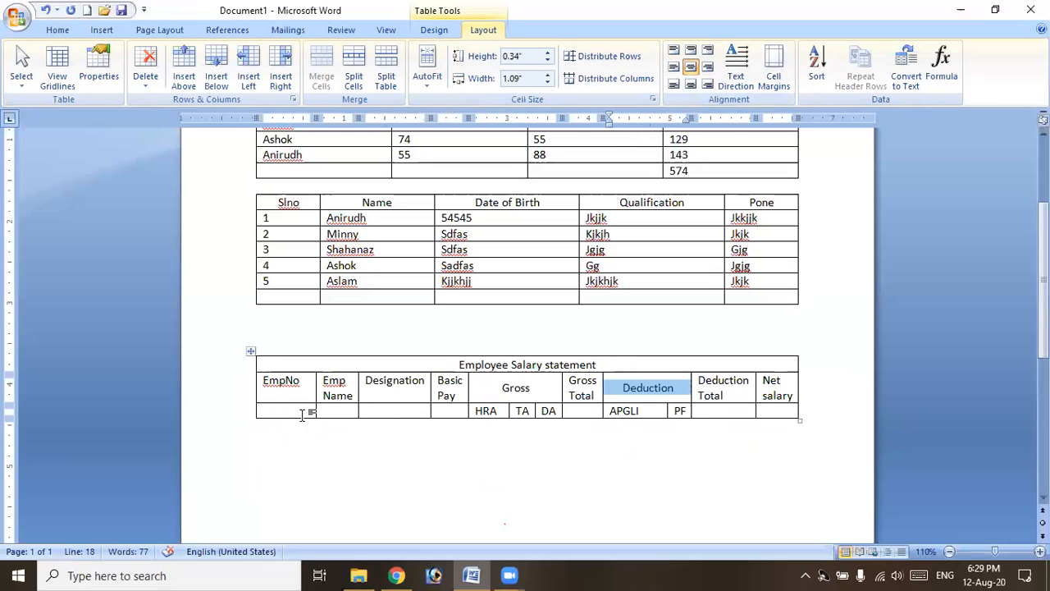
pyautogui.click(765, 414)
pyautogui.press('Tab')
pyautogui.press('Tab')
pyautogui.press('Tab')
pyautogui.press('Tab')
pyautogui.press('Tab')
pyautogui.press('Tab')
pyautogui.press('Tab')
pyautogui.press('Tab')
pyautogui.press('Tab')
pyautogui.press('Tab')
pyautogui.press('Tab')
pyautogui.press('Tab')
pyautogui.press('Tab')
pyautogui.press('Tab')
pyautogui.press('Tab')
pyautogui.press('Tab')
pyautogui.press('Tab')
pyautogui.press('Tab')
pyautogui.press('Tab')
pyautogui.press('Tab')
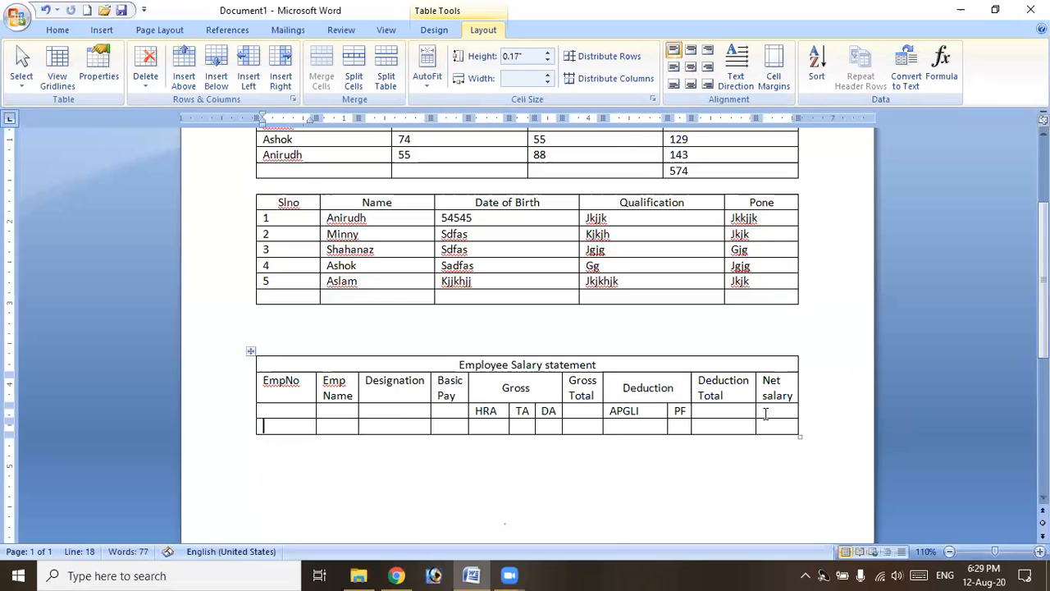
# Merge EmpNo, Emp Name and Designation with the empty cells below them.
pyautogui.moveTo(292, 382); pyautogui.dragTo(304, 415)
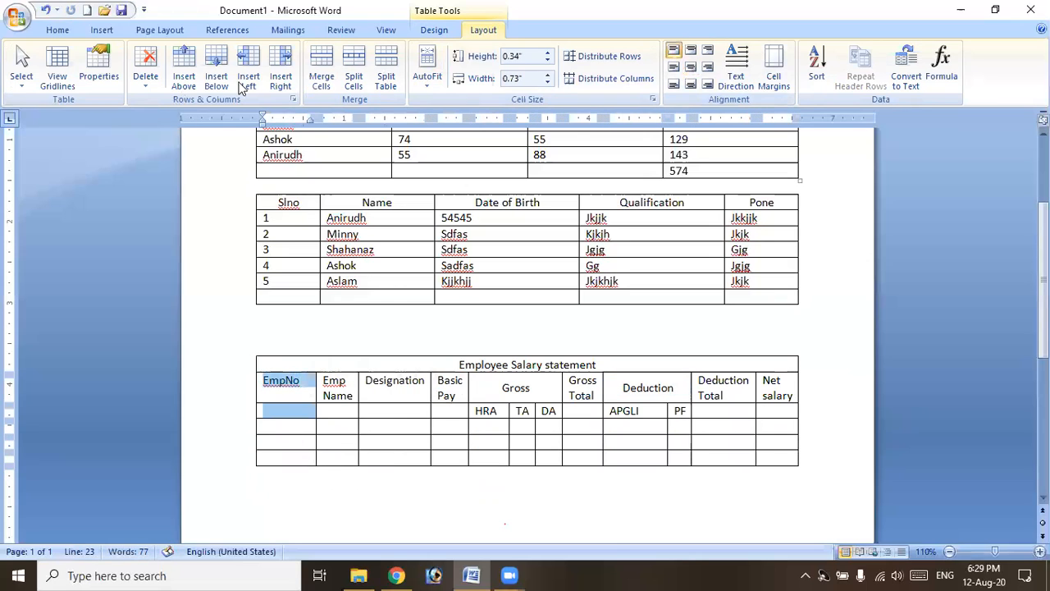
pyautogui.click(319, 88)
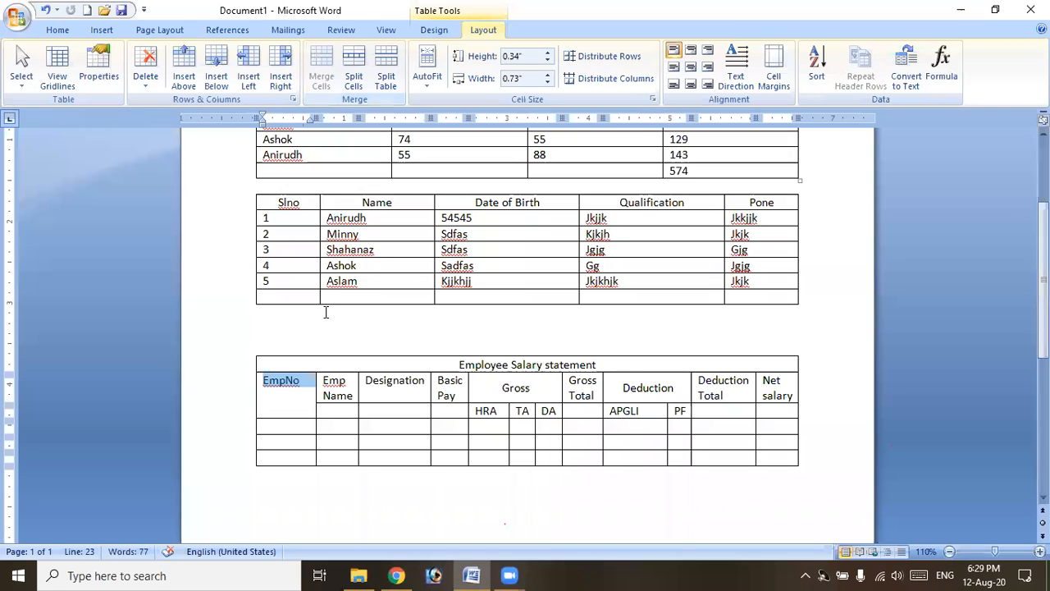
pyautogui.moveTo(348, 391); pyautogui.dragTo(449, 410)
pyautogui.press('F4')
pyautogui.press('F4')
pyautogui.press('F4')
pyautogui.moveTo(587, 393); pyautogui.dragTo(587, 420)
# Merge Gross Total, Deduction Total and Net salary down both header rows, and widen PF.
pyautogui.press('F4')
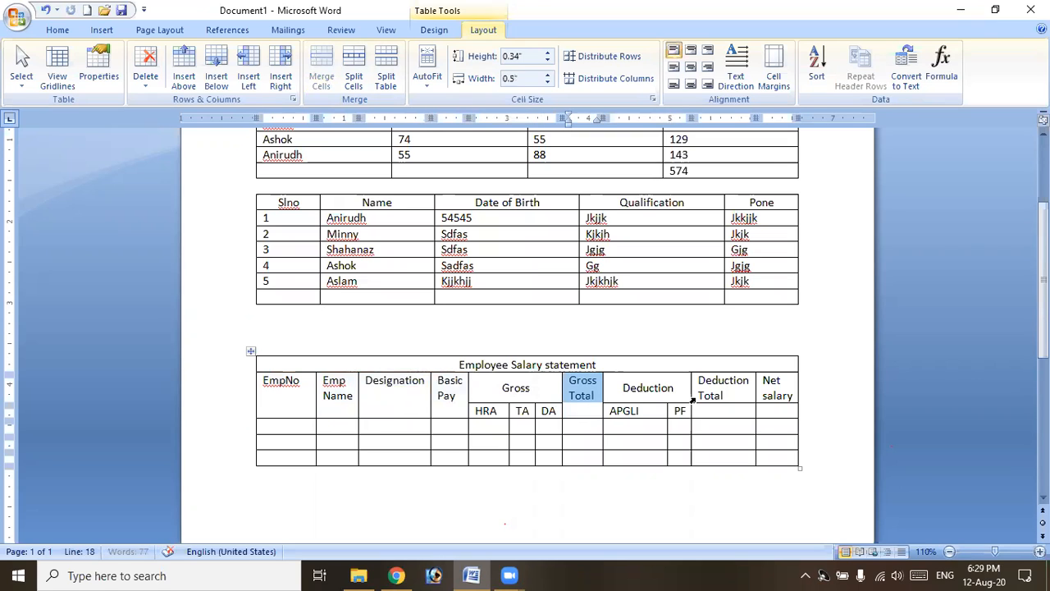
pyautogui.moveTo(704, 387); pyautogui.dragTo(710, 412)
pyautogui.press('F4')
pyautogui.moveTo(772, 395); pyautogui.dragTo(776, 413)
pyautogui.press('F4')
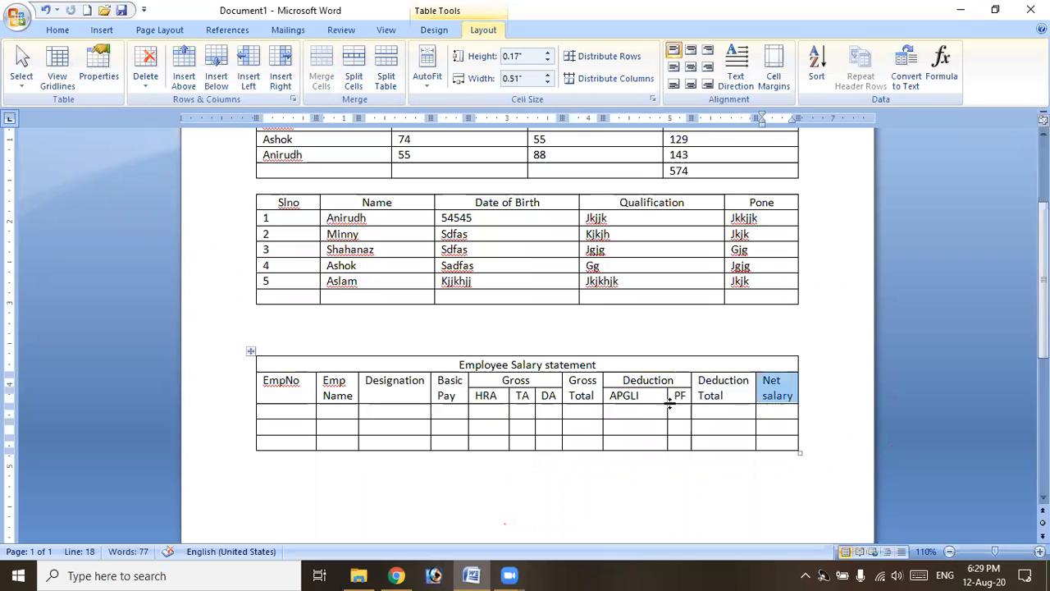
pyautogui.moveTo(650, 400); pyautogui.dragTo(650, 402)
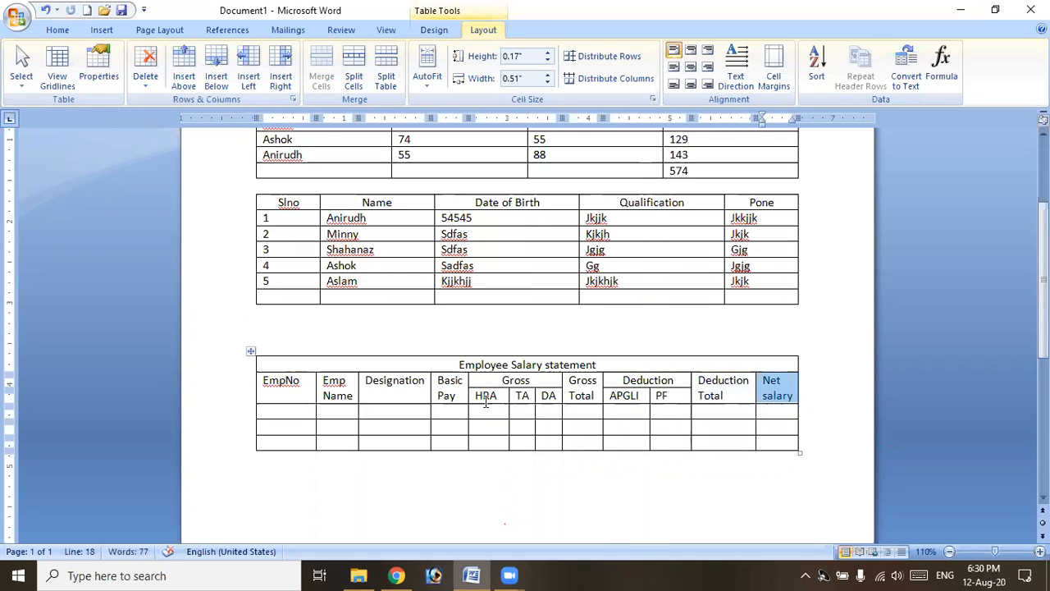
pyautogui.moveTo(353, 391); pyautogui.dragTo(771, 391)
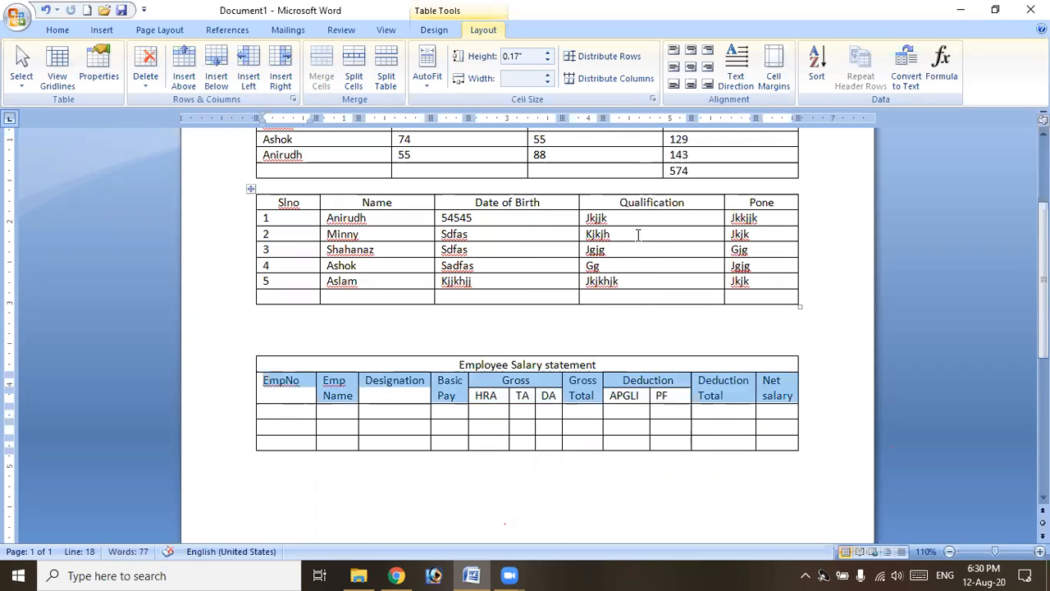
# Centre the heading labels and the HRA to PF sub-headings in their cells.
pyautogui.click(691, 67)
pyautogui.click(483, 397)
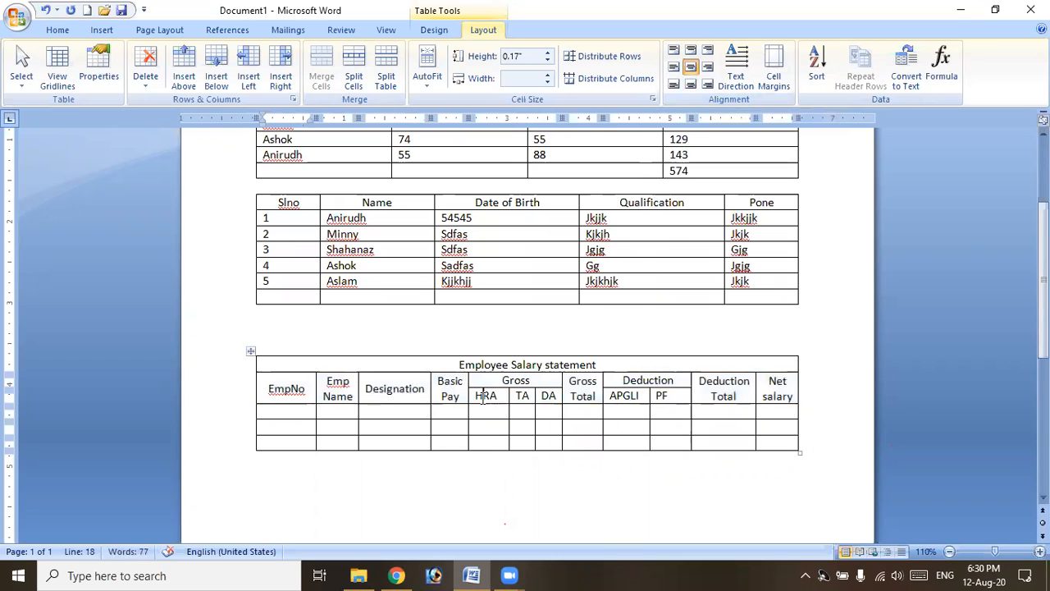
pyautogui.moveTo(473, 397); pyautogui.dragTo(660, 400)
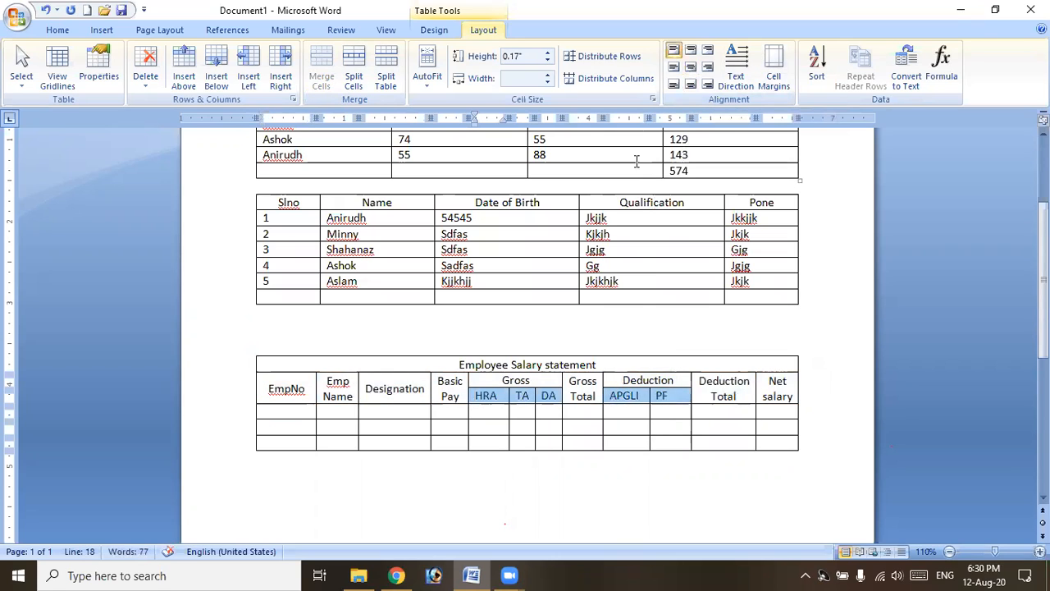
pyautogui.click(690, 67)
# Bold the title, the EmpNo to Net salary headings and the HRA to PF sub-headings.
pyautogui.moveTo(459, 364); pyautogui.dragTo(595, 362)
pyautogui.hotkey('ctrl', 'b')
pyautogui.click(269, 389)
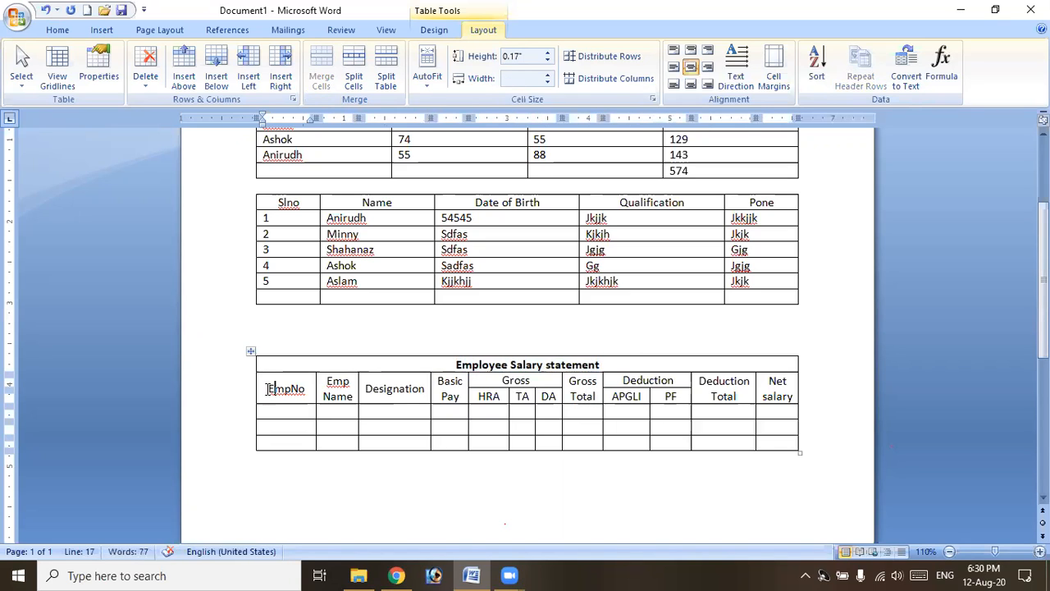
pyautogui.moveTo(293, 390); pyautogui.dragTo(785, 397)
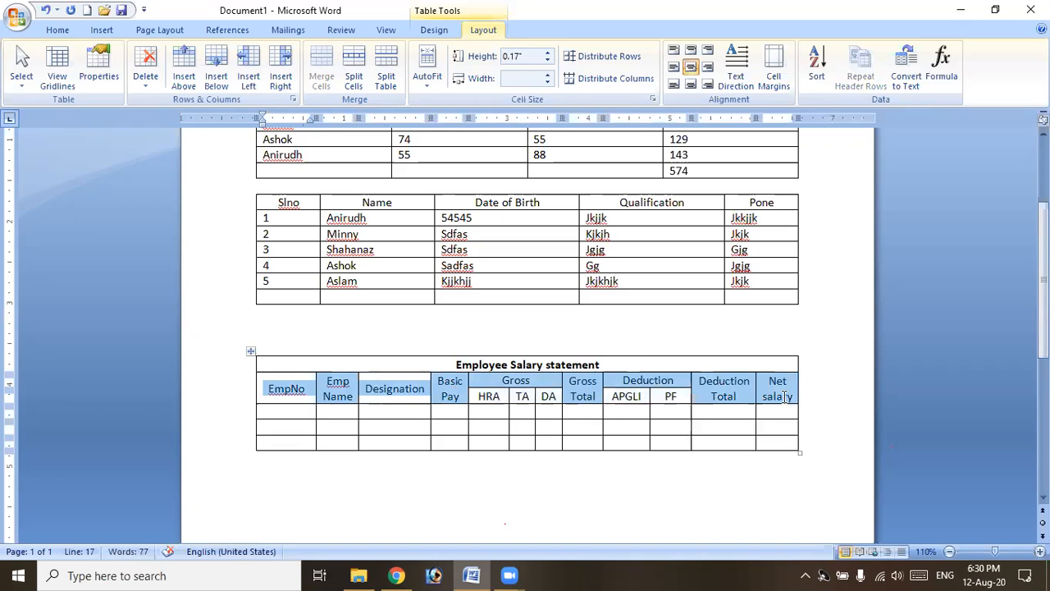
pyautogui.hotkey('ctrl', 'b')
pyautogui.moveTo(480, 399); pyautogui.dragTo(665, 405)
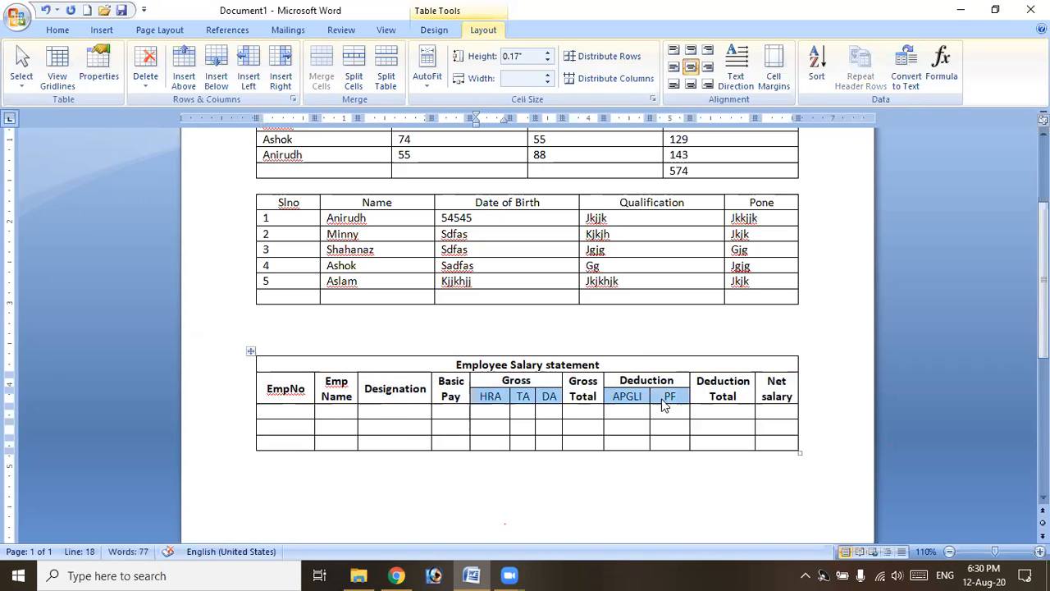
pyautogui.hotkey('ctrl', 'b')
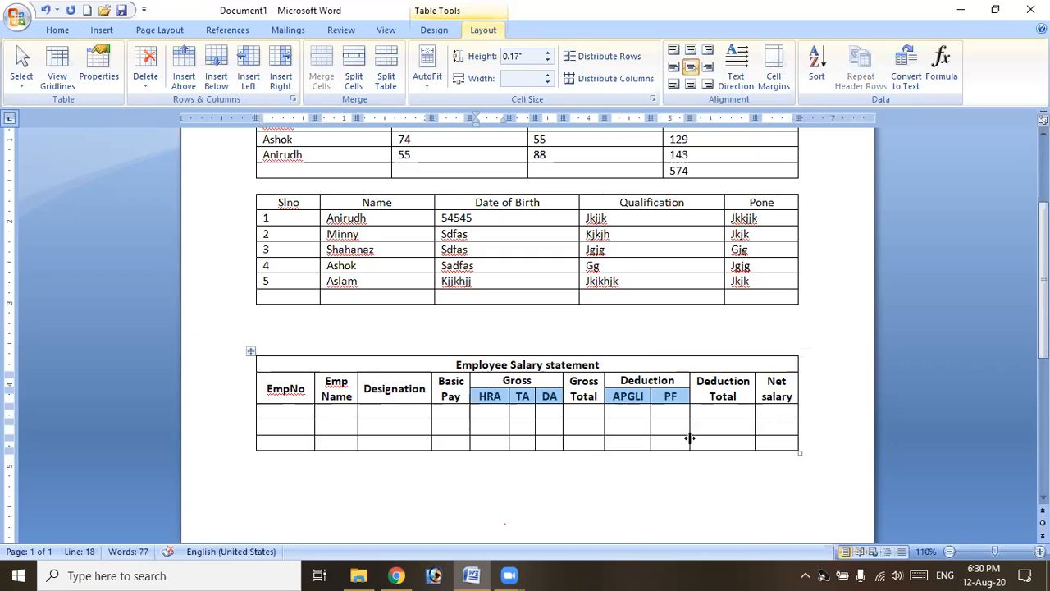
pyautogui.click(715, 422)
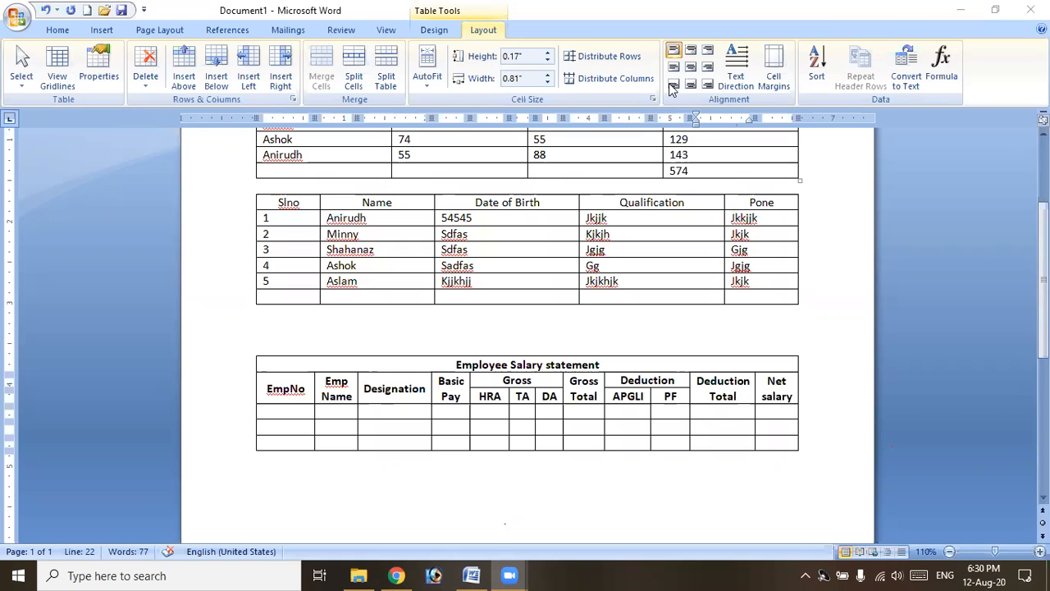
pyautogui.click(697, 502)
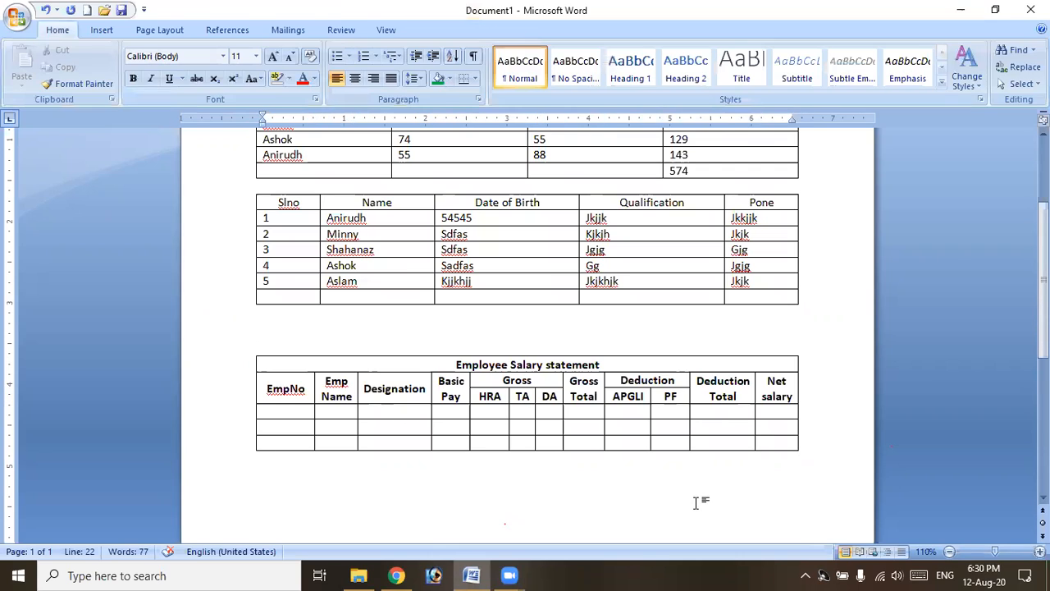
# Insert a 9-column, 9-row table on a new line below the salary table.
pyautogui.press('Return')
pyautogui.press('Return')
pyautogui.scroll(-3, 402, 459)
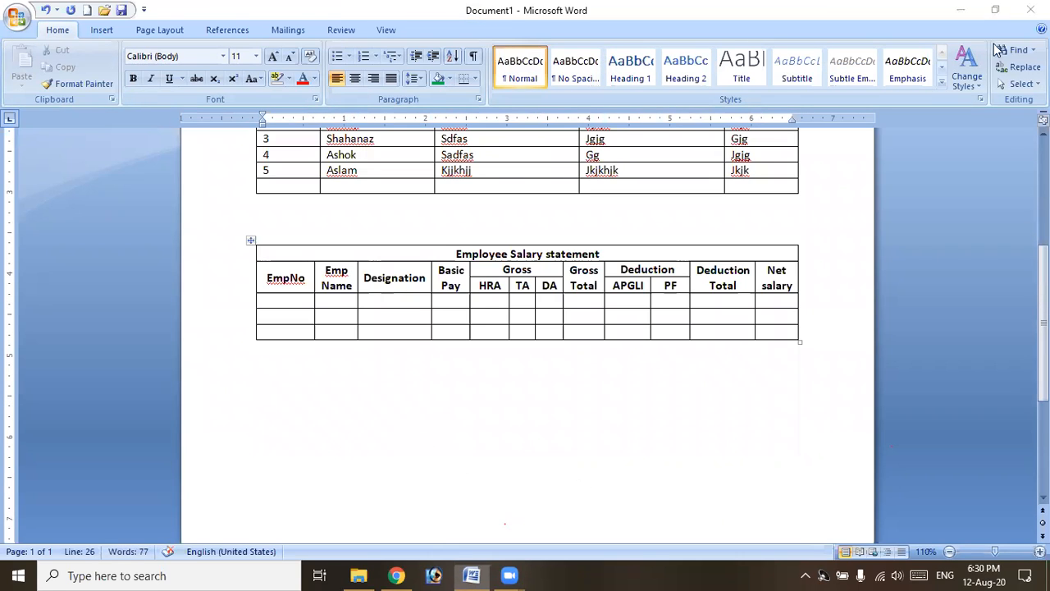
pyautogui.click(285, 392)
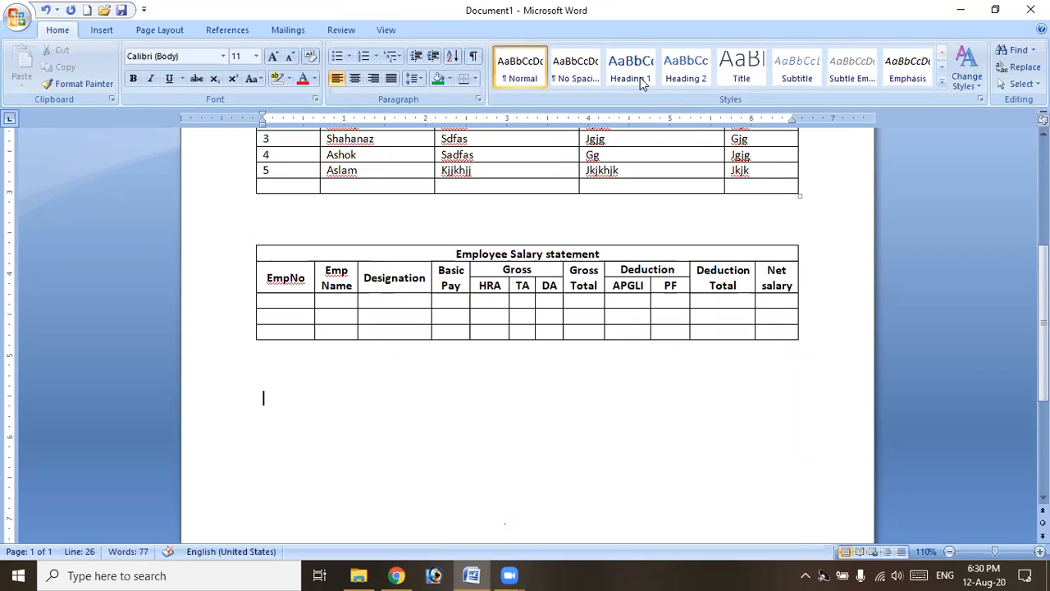
pyautogui.click(100, 33)
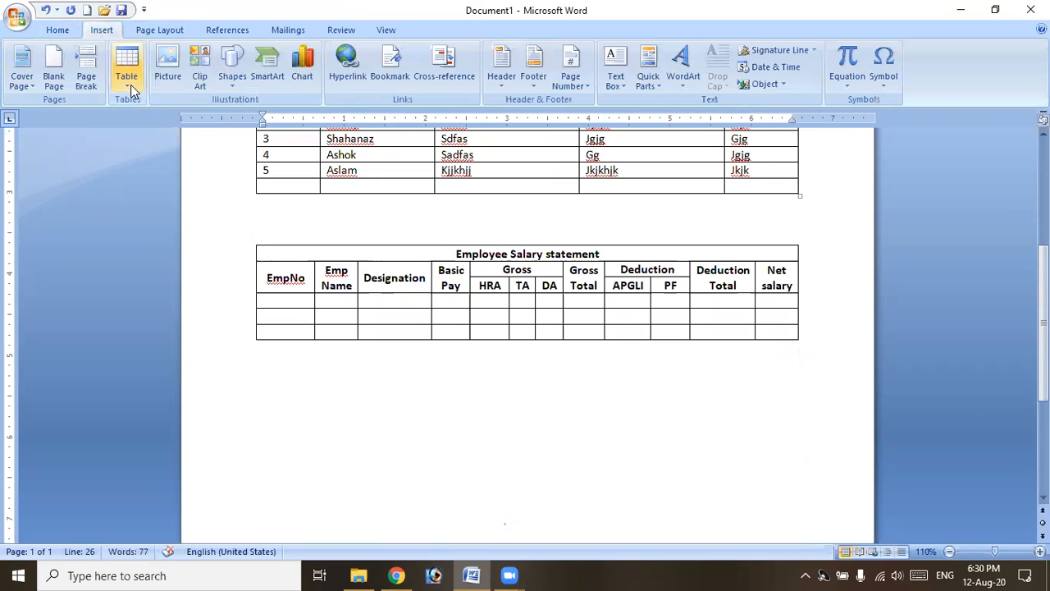
pyautogui.click(130, 84)
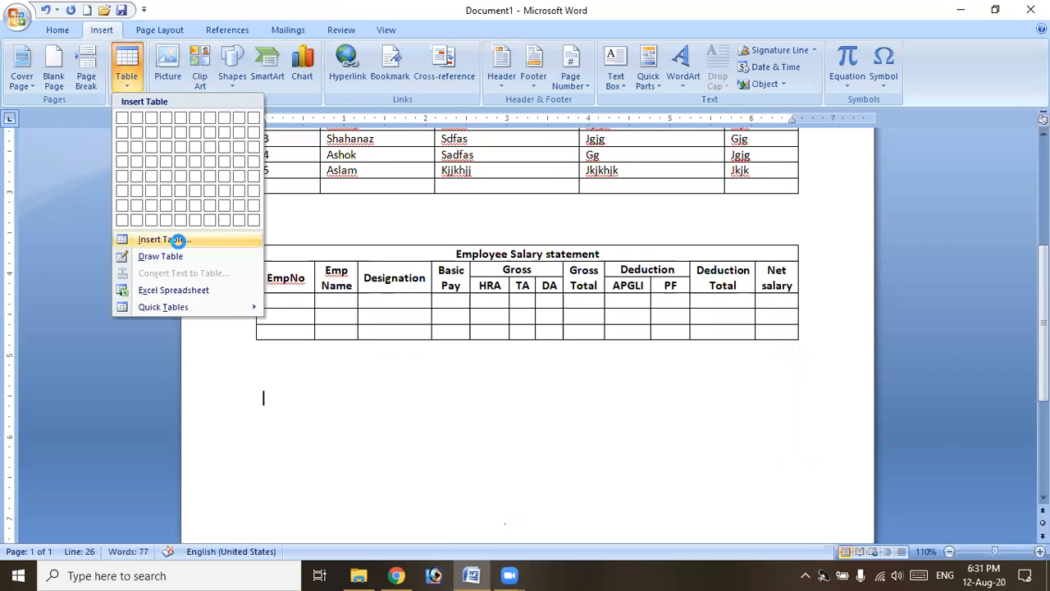
pyautogui.click(178, 240)
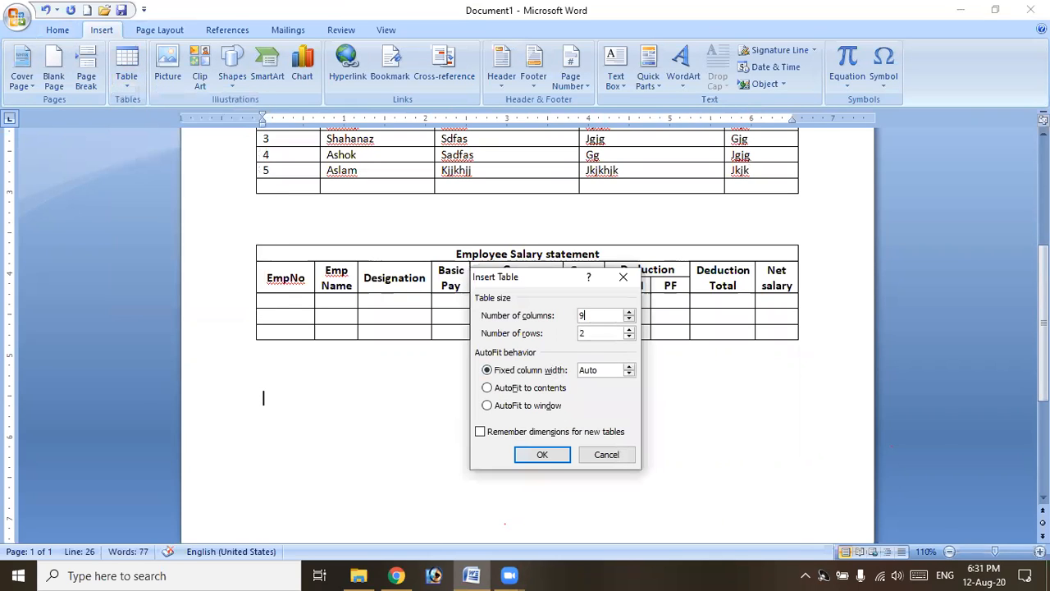
pyautogui.write('9')
pyautogui.press('Return')
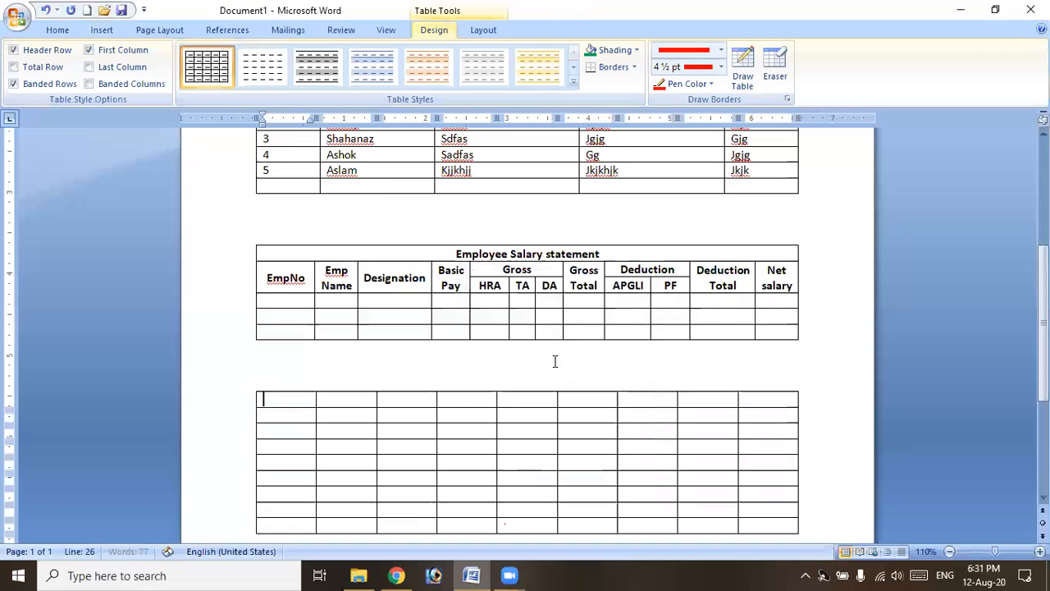
# AutoFit the new 9x9 table to its contents.
pyautogui.click(250, 393)
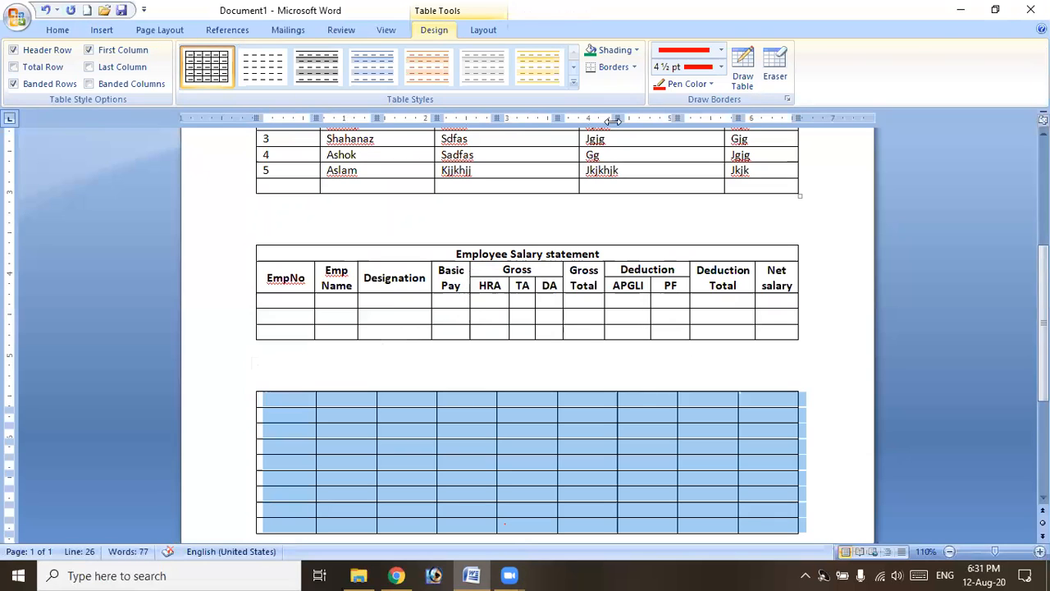
pyautogui.click(487, 32)
pyautogui.click(426, 72)
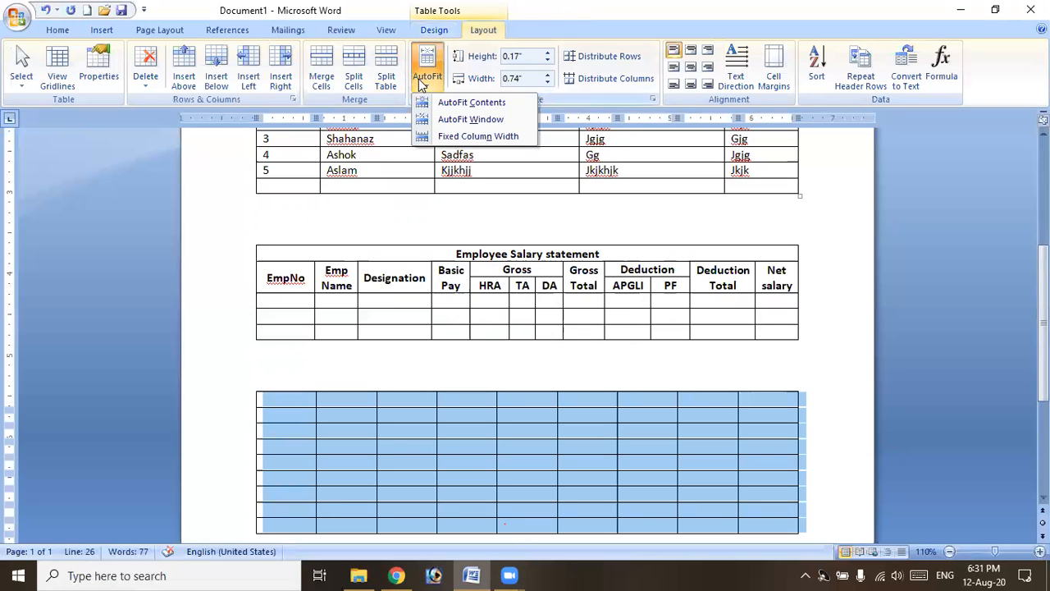
pyautogui.click(457, 101)
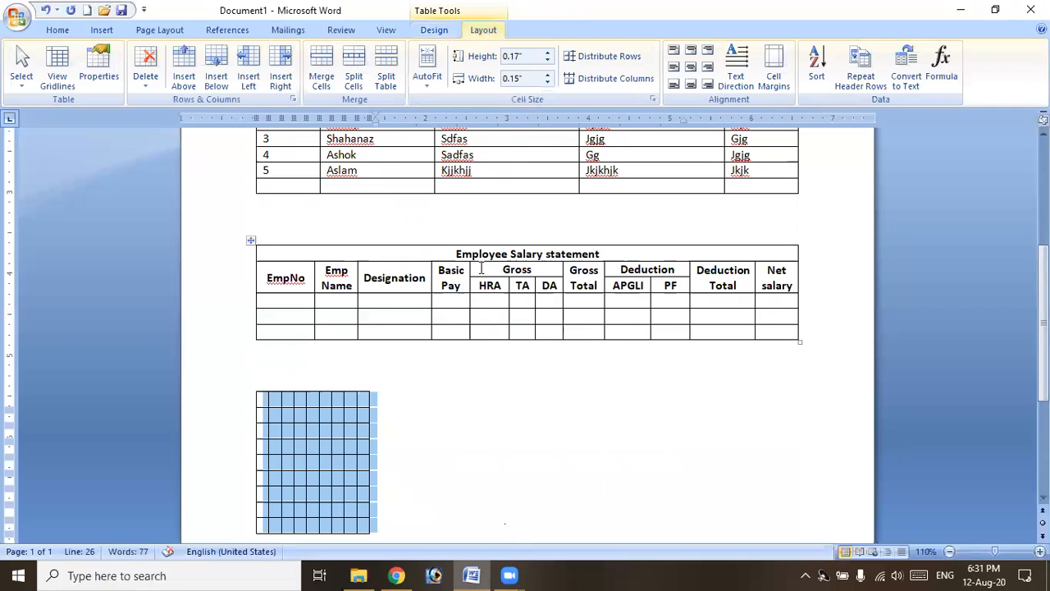
# Set the grid's cell height to 0.3" and width to 0.4".
pyautogui.click(547, 53)
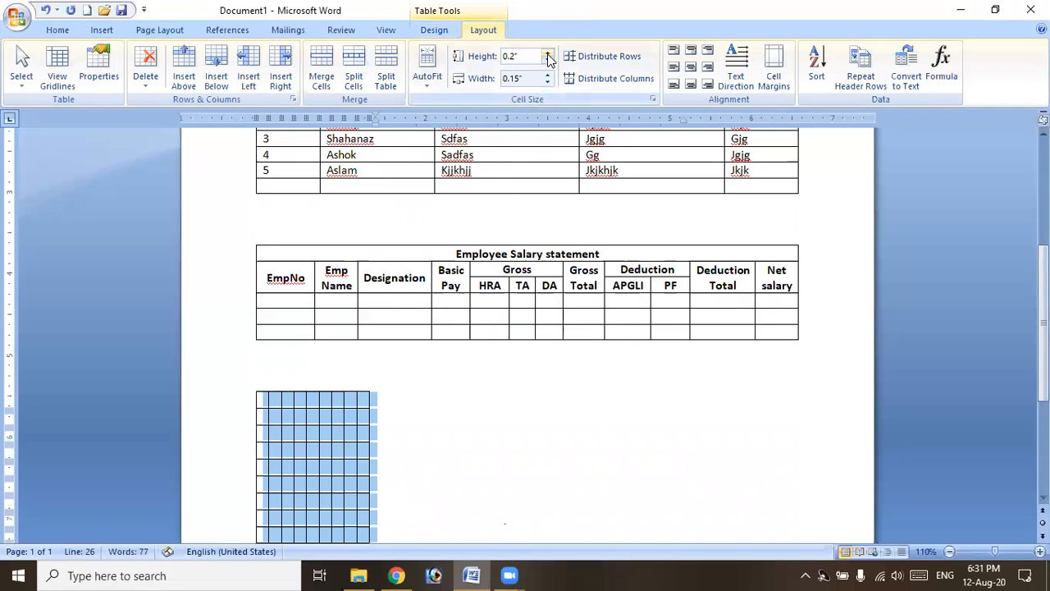
pyautogui.click(547, 52)
pyautogui.click(547, 74)
pyautogui.click(548, 76)
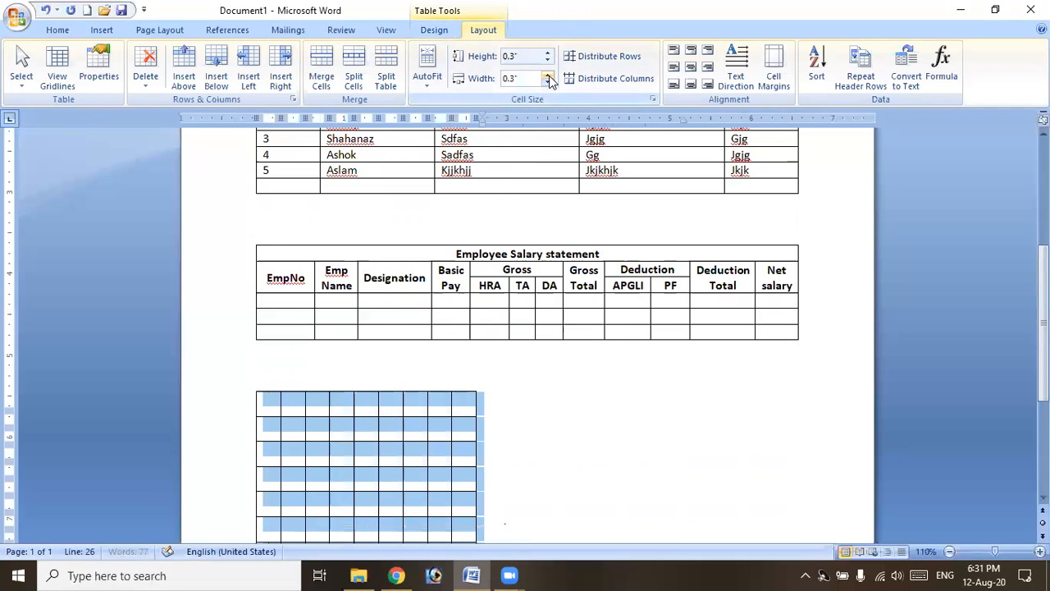
pyautogui.click(549, 75)
pyautogui.scroll(-4, 506, 410)
pyautogui.click(451, 331)
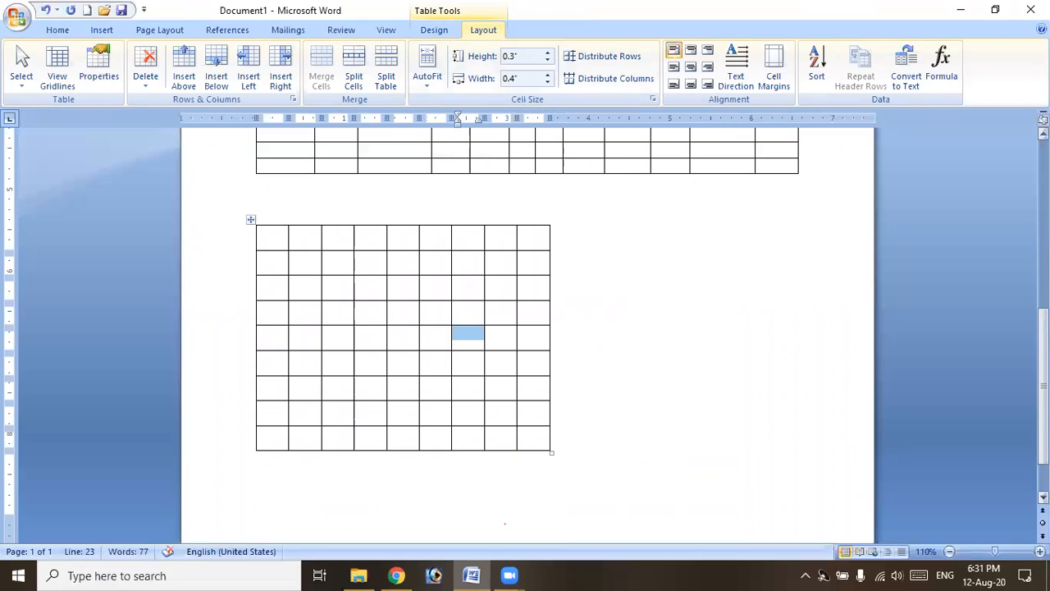
# Turn on Draw Table with a solid, automatic black, 3 pt pen.
pyautogui.click(435, 30)
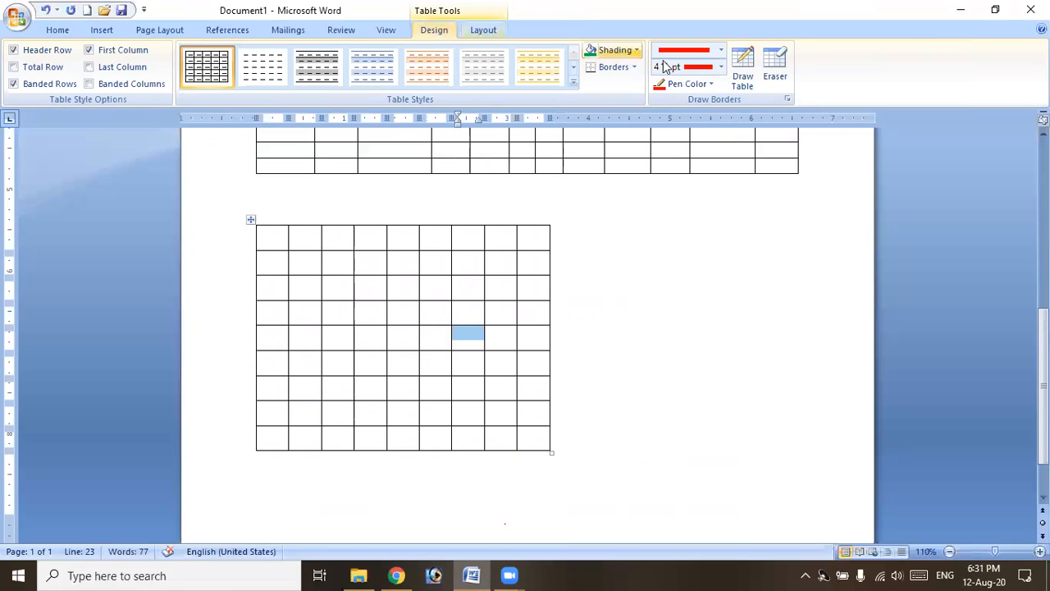
pyautogui.click(735, 80)
pyautogui.click(722, 50)
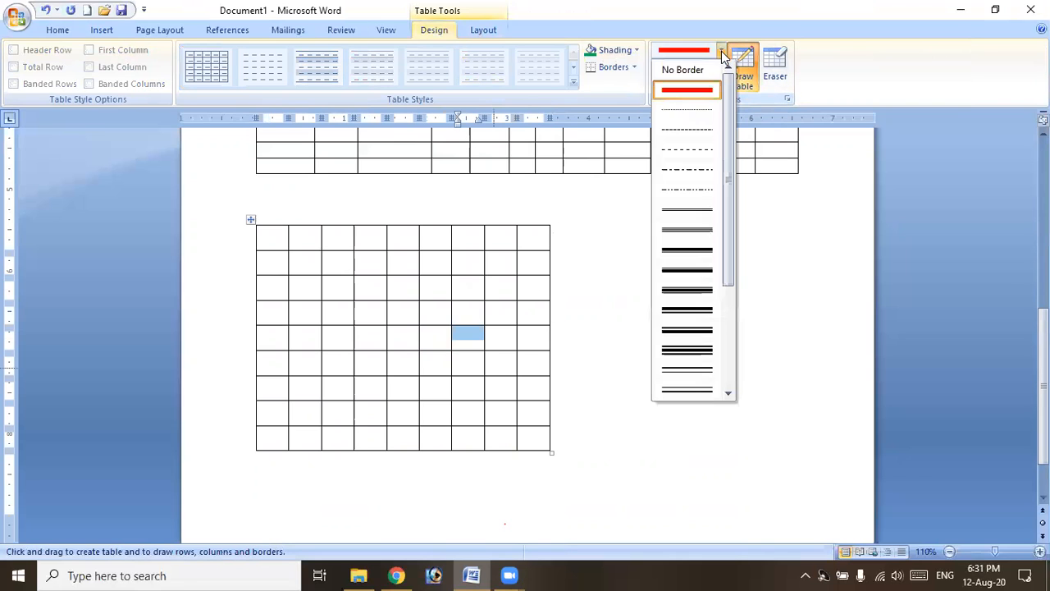
pyautogui.click(701, 90)
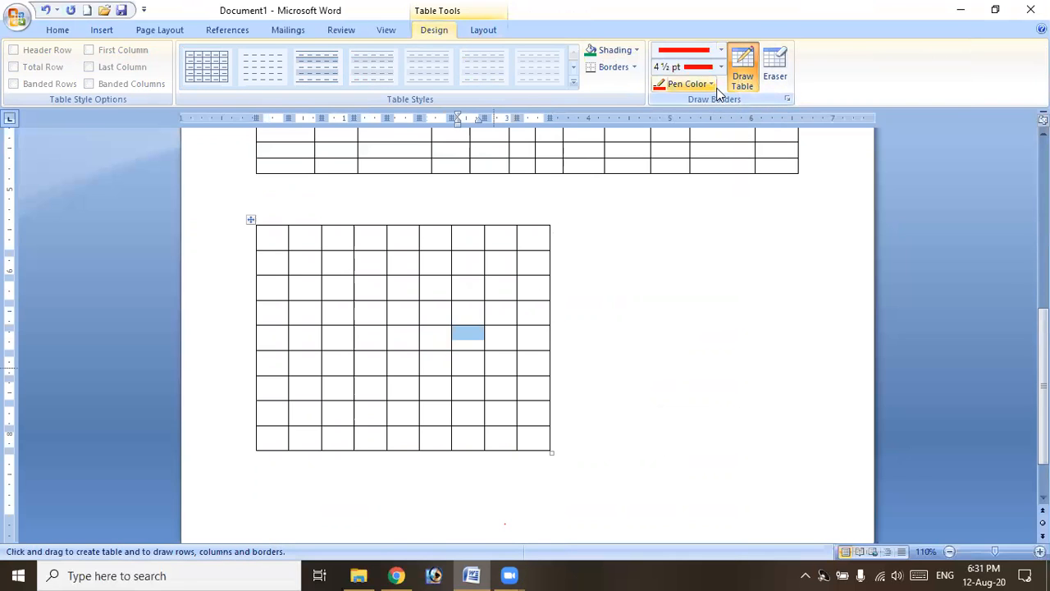
pyautogui.click(711, 85)
pyautogui.click(697, 103)
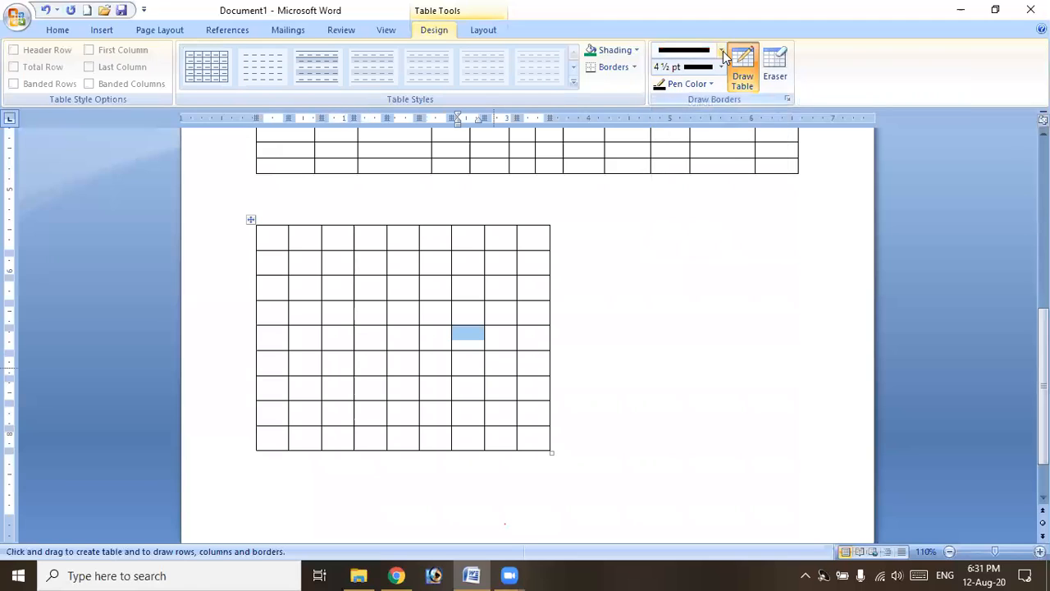
pyautogui.click(722, 50)
pyautogui.click(723, 51)
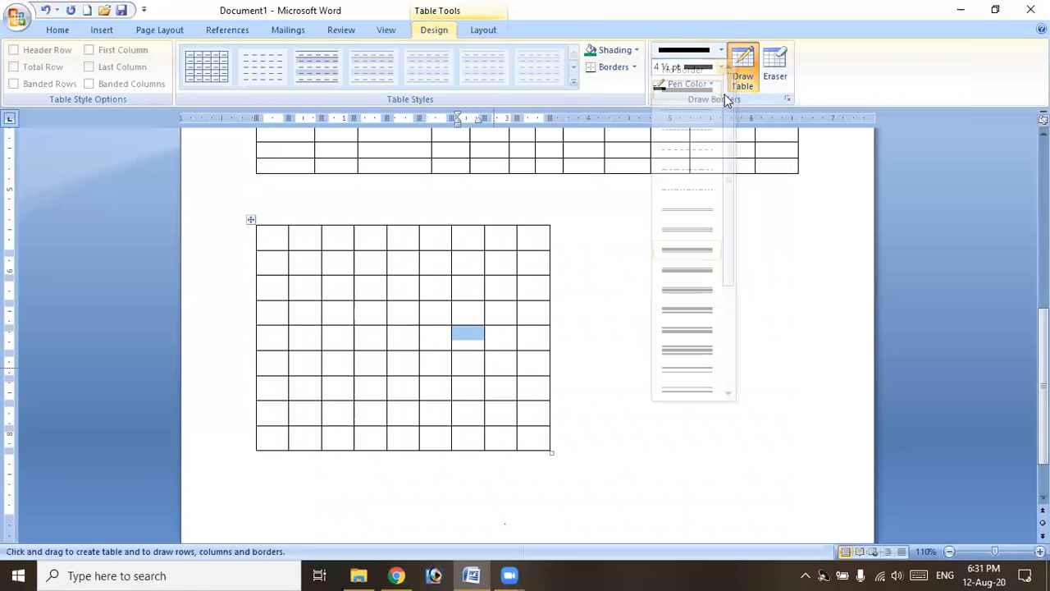
pyautogui.click(713, 85)
pyautogui.click(714, 84)
pyautogui.click(721, 68)
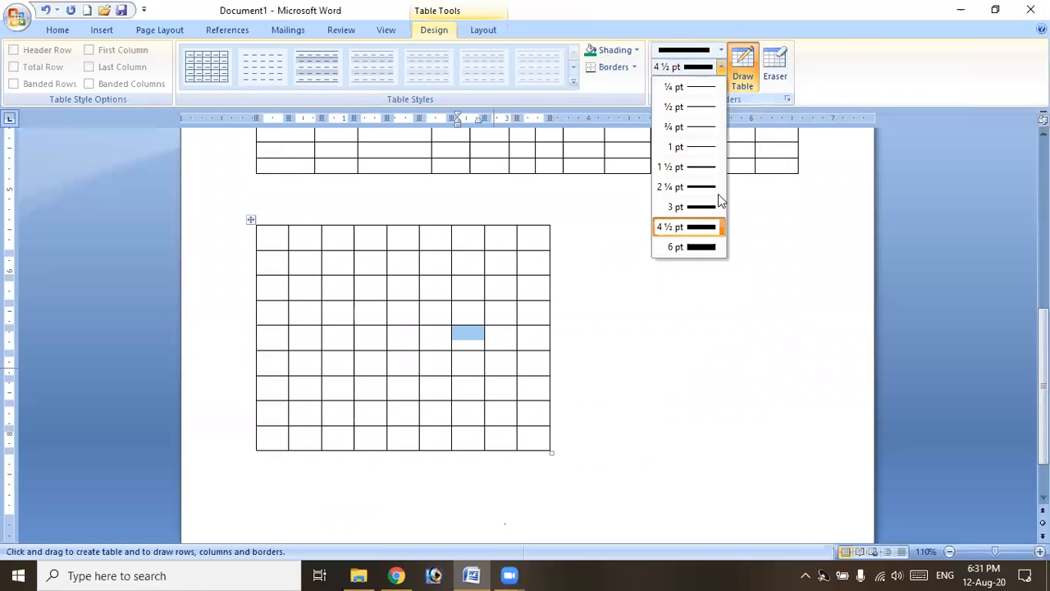
pyautogui.click(706, 206)
# Trace the outer borders and the lines after the third and sixth rows and columns.
pyautogui.moveTo(551, 224)
pyautogui.mouseDown()
pyautogui.moveTo(563, 364)
pyautogui.moveTo(551, 444)
pyautogui.moveTo(364, 450)
pyautogui.moveTo(284, 436)
pyautogui.moveTo(259, 447)
pyautogui.mouseUp()
pyautogui.moveTo(256, 225); pyautogui.dragTo(259, 450)
pyautogui.moveTo(257, 223); pyautogui.dragTo(550, 223)
pyautogui.moveTo(356, 221); pyautogui.dragTo(357, 452)
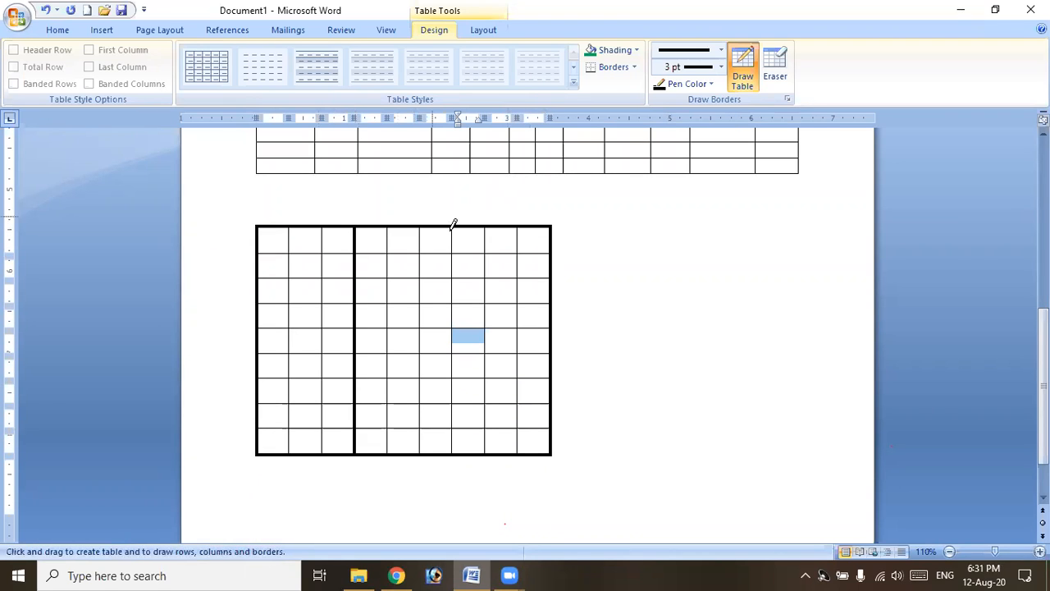
pyautogui.moveTo(451, 227); pyautogui.dragTo(452, 453)
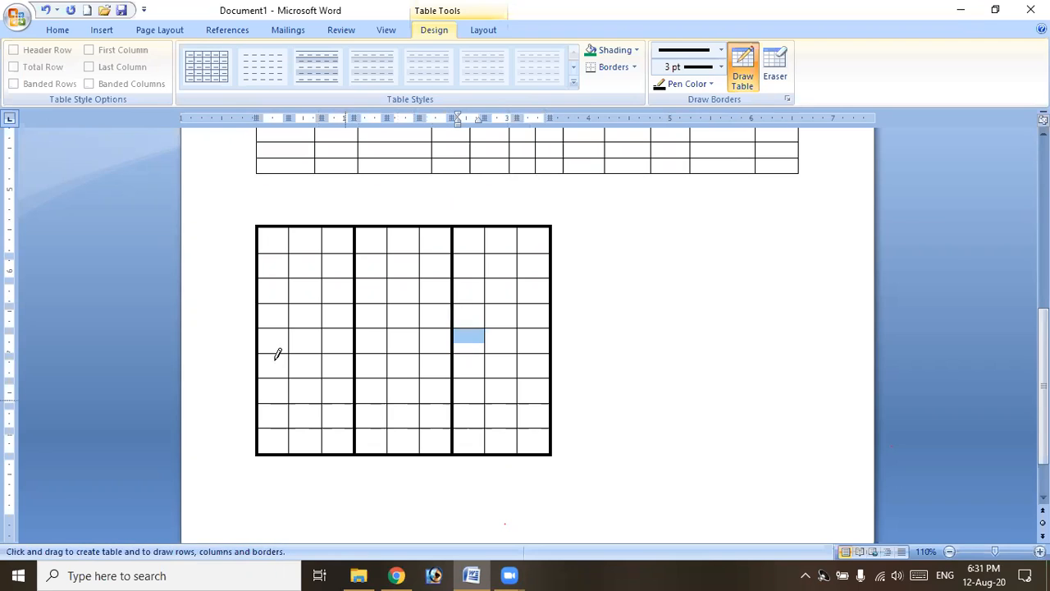
pyautogui.moveTo(316, 375)
pyautogui.mouseDown()
pyautogui.moveTo(517, 389)
pyautogui.moveTo(546, 368)
pyautogui.moveTo(550, 378)
pyautogui.mouseUp()
pyautogui.moveTo(264, 297); pyautogui.dragTo(547, 303)
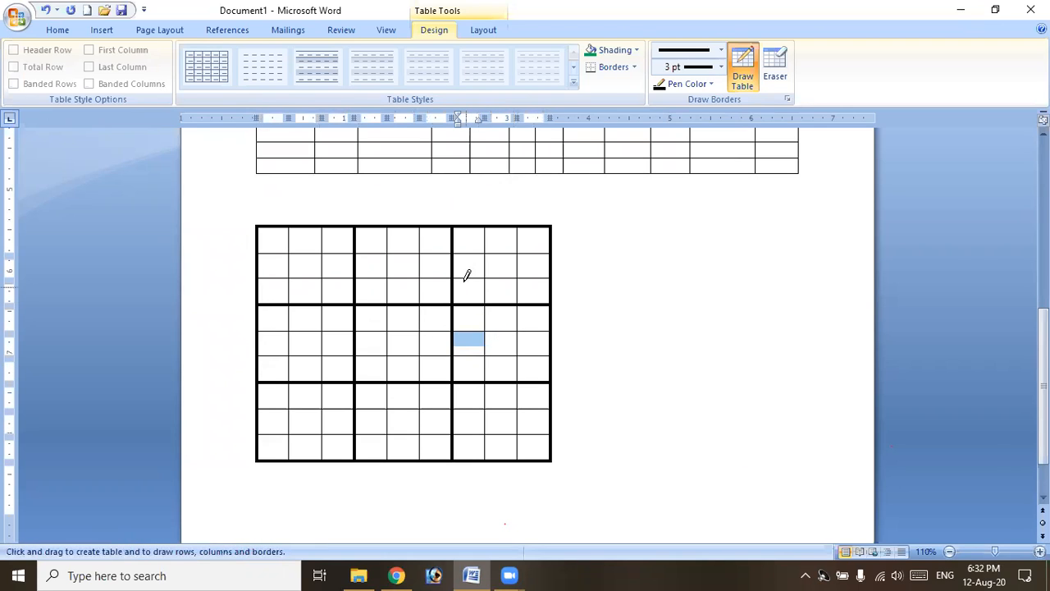
pyautogui.click(744, 76)
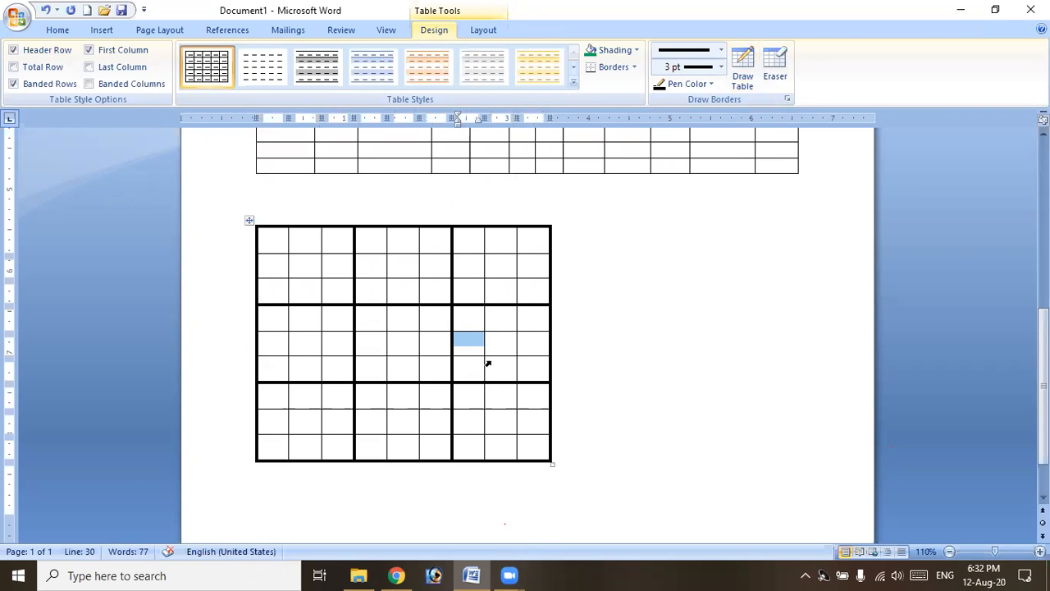
pyautogui.scroll(-2, 493, 362)
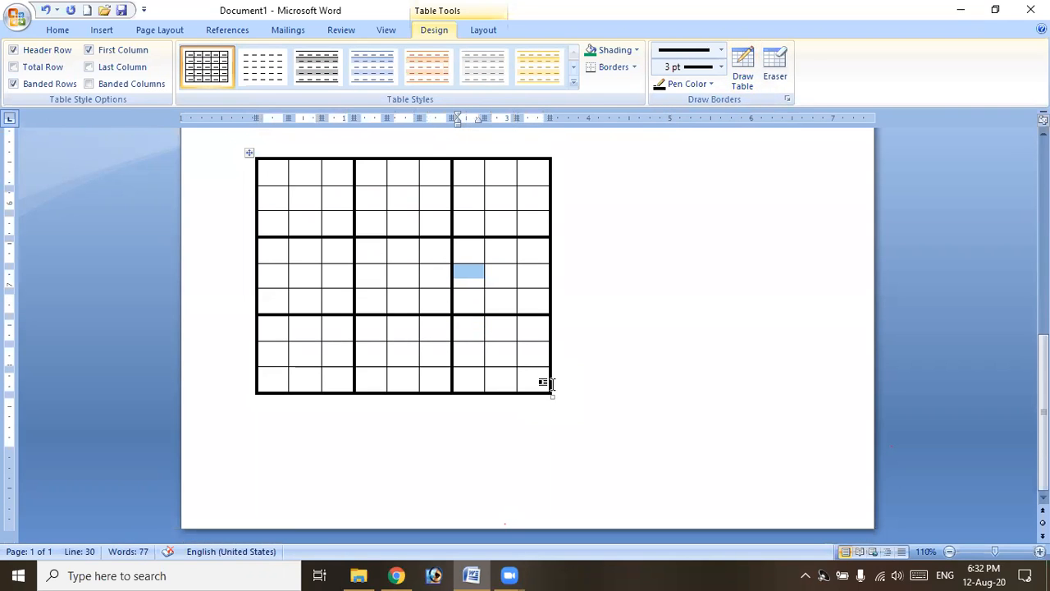
pyautogui.scroll(3, 583, 351)
pyautogui.scroll(-3, 585, 370)
# Add a page break after the grid and insert an embedded Excel spreadsheet there.
pyautogui.click(569, 412)
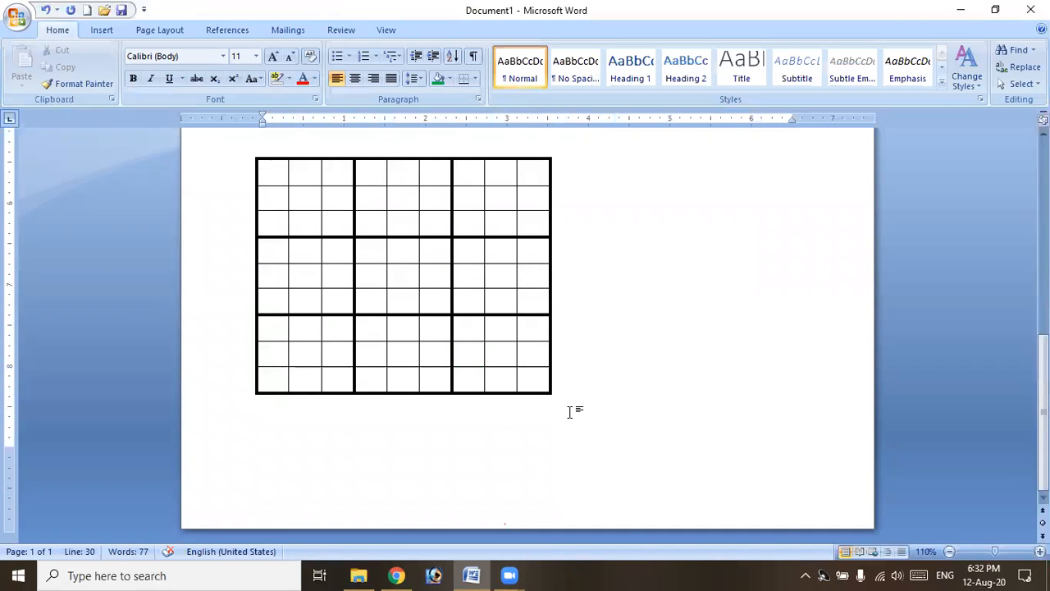
pyautogui.hotkey('ctrl', 'Return')
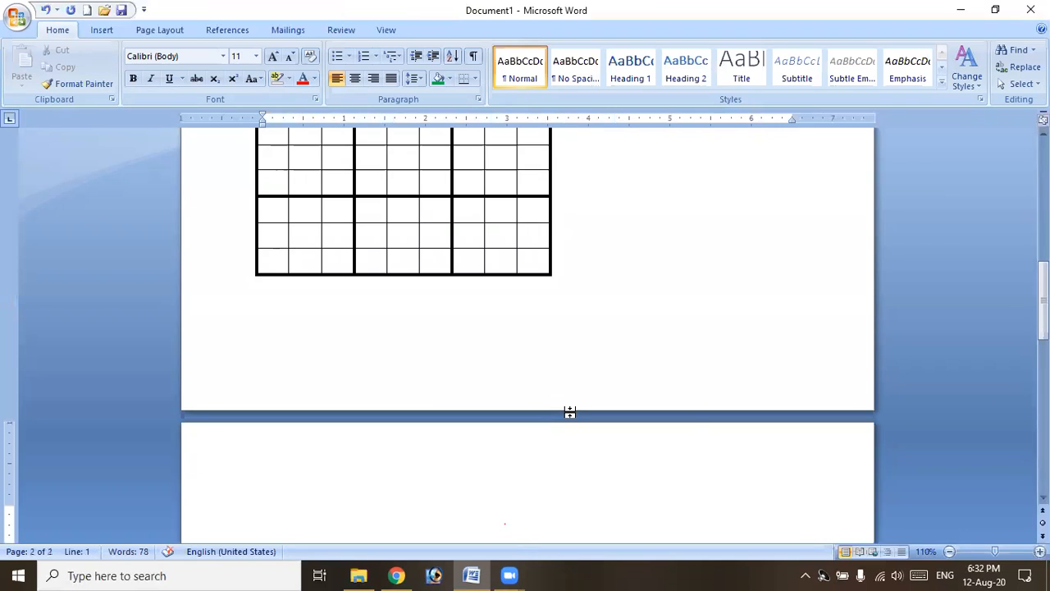
pyautogui.click(93, 28)
pyautogui.click(129, 88)
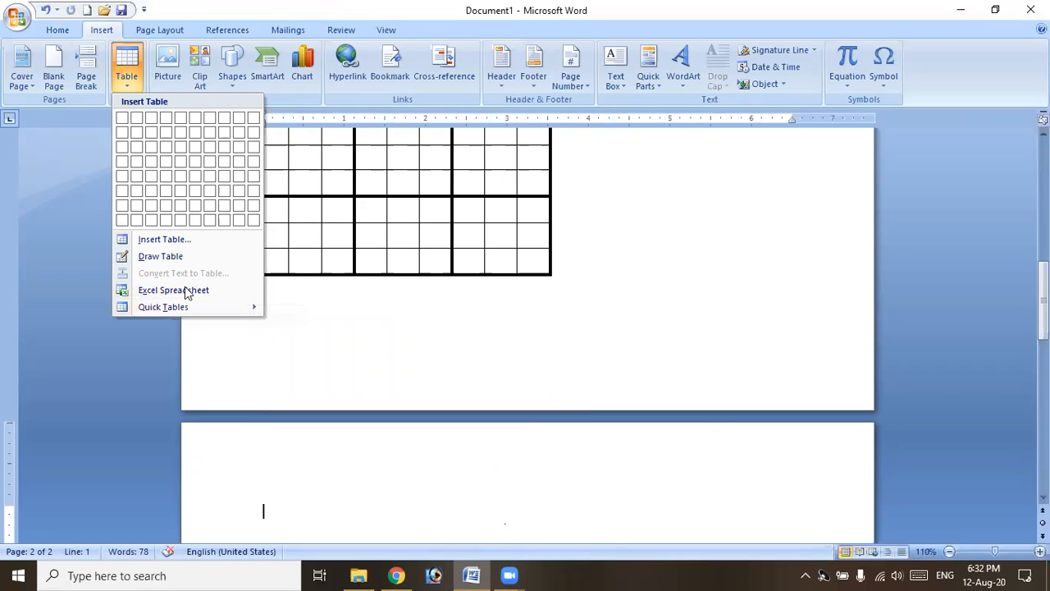
pyautogui.click(188, 290)
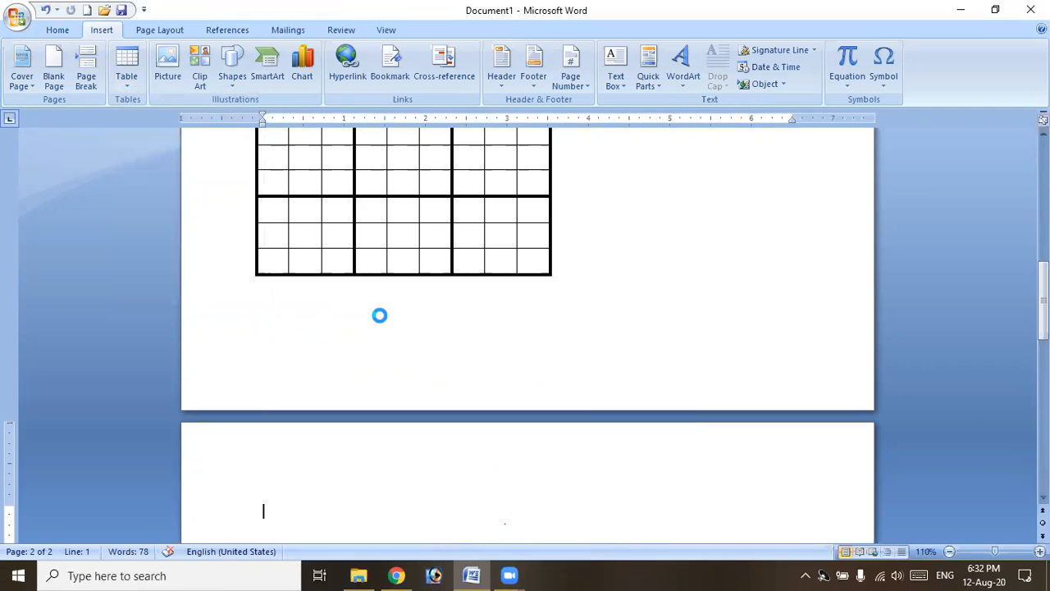
# Enter the headings Slno, Name, Telugu and ind across row 1 of the embedded sheet.
pyautogui.scroll(2, 376, 370)
pyautogui.write('Slno')
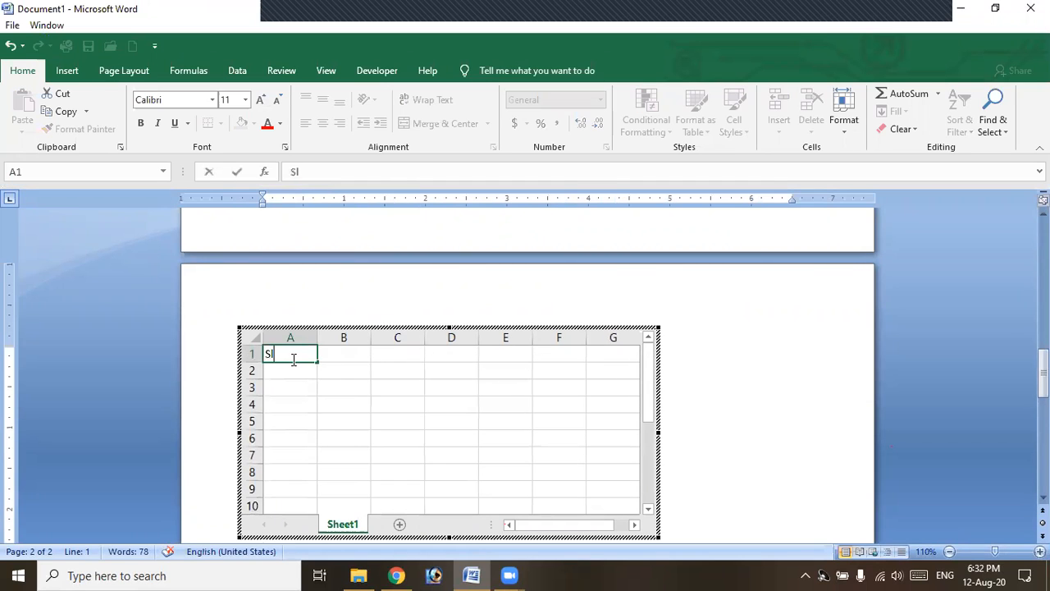
pyautogui.press('Tab')
pyautogui.write('Name')
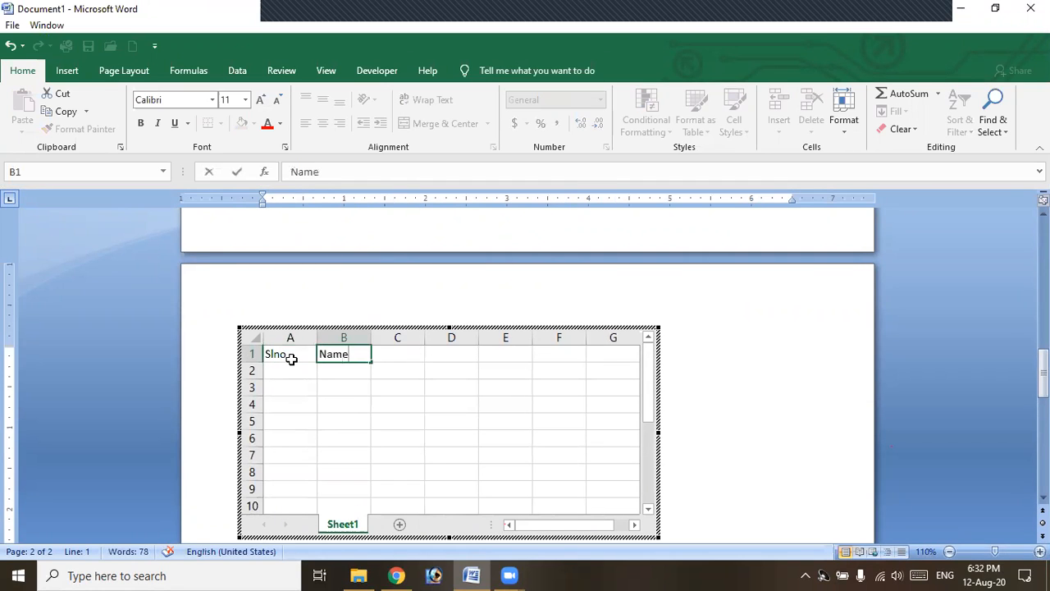
pyautogui.press('Tab')
pyautogui.write('Telugu')
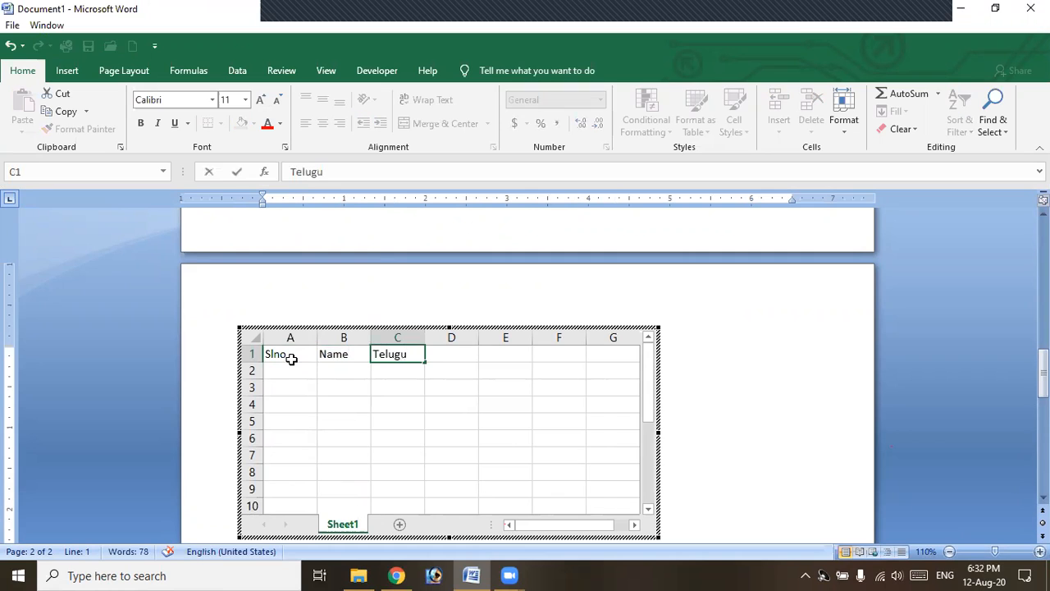
pyautogui.press('Tab')
pyautogui.write('nd')
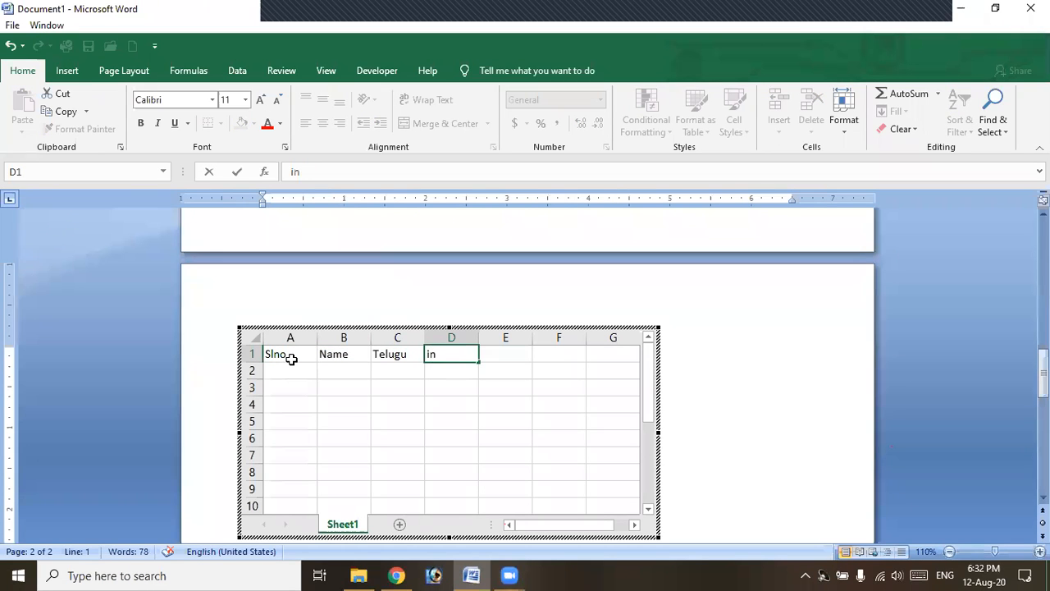
pyautogui.press('Tab')
pyautogui.press('Return')
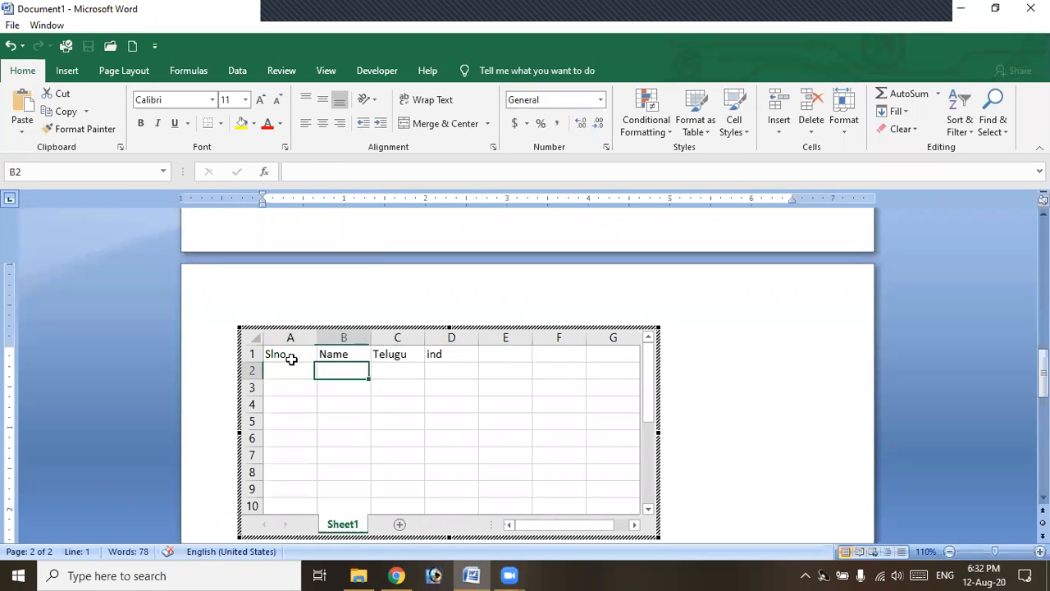
# Fill row 2 with sdad, 88 and 99.
pyautogui.write('sd')
pyautogui.press('Tab')
pyautogui.press('Tab')
pyautogui.write('sd')
pyautogui.hotkey('shift', 'Tab')
pyautogui.hotkey('shift', 'Tab')
pyautogui.press('Tab')
pyautogui.press('Tab')
pyautogui.hotkey('shift', 'Tab')
pyautogui.write('88')
pyautogui.press('Tab')
pyautogui.write('99')
pyautogui.press('Tab')
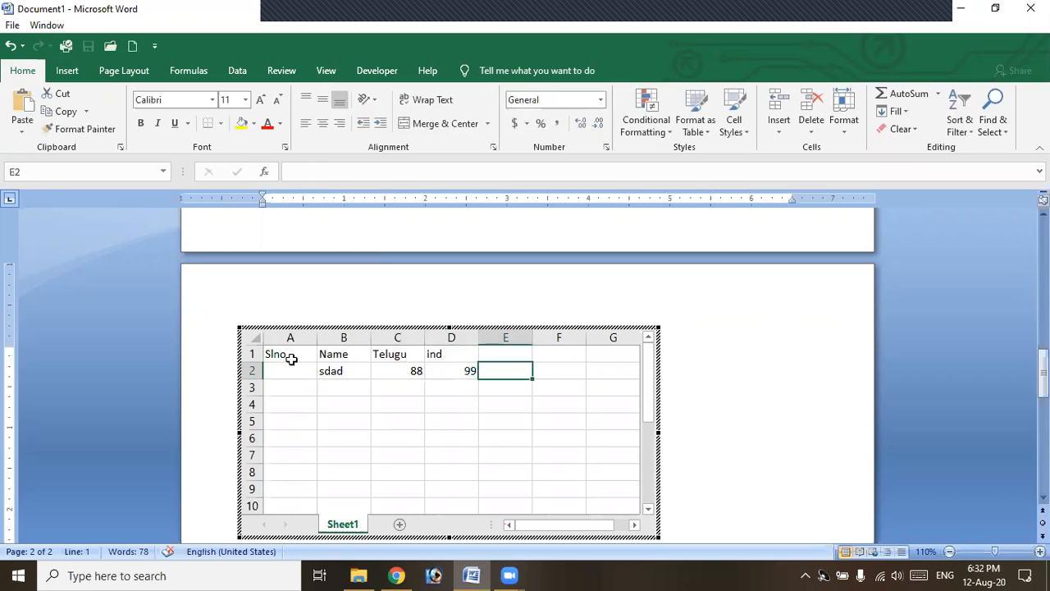
pyautogui.hotkey('shift', 'Tab')
pyautogui.hotkey('shift', 'Tab')
# AutoSum the marks 88 and 99 into E2 to get 187, then finish editing the sheet.
pyautogui.hotkey('shift', 'Right')
pyautogui.hotkey('shift', 'Right')
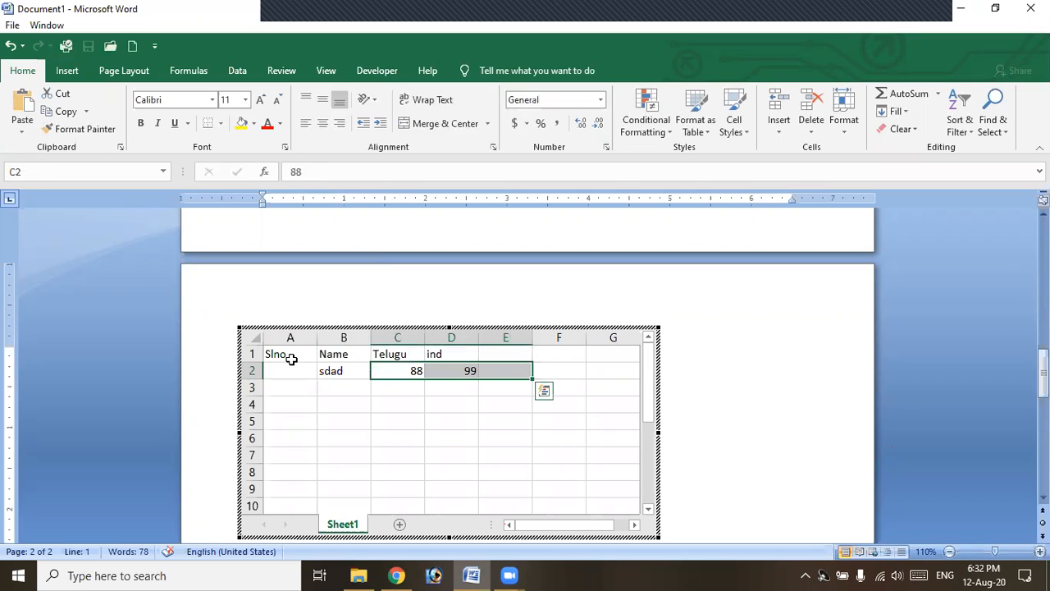
pyautogui.hotkey('alt', '=')
pyautogui.press('Tab')
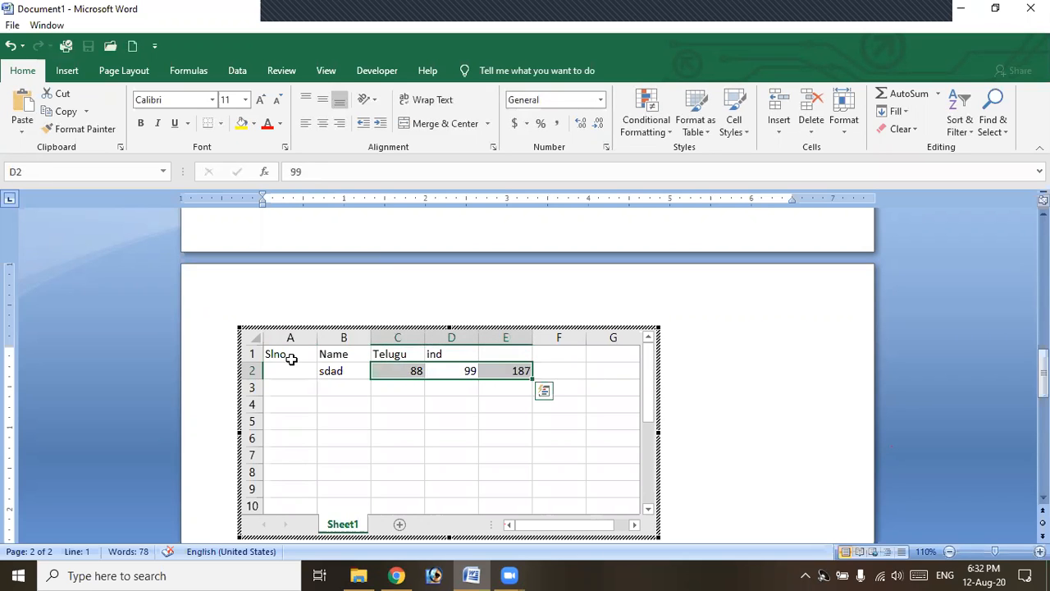
pyautogui.press('Left')
pyautogui.click(810, 392)
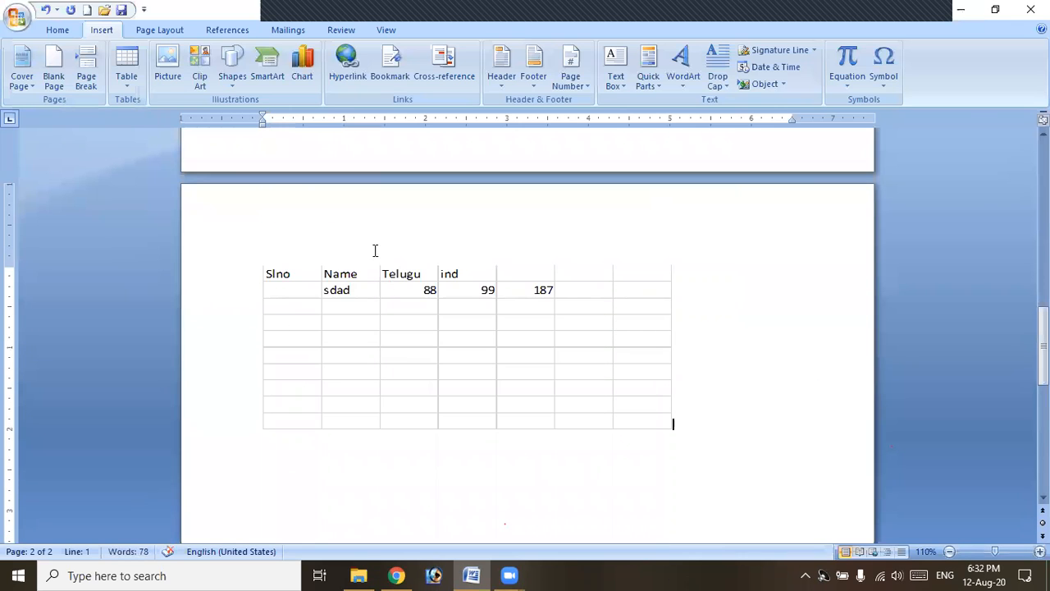
# Enlarge the embedded spreadsheet slightly and reopen it for editing.
pyautogui.click(398, 292)
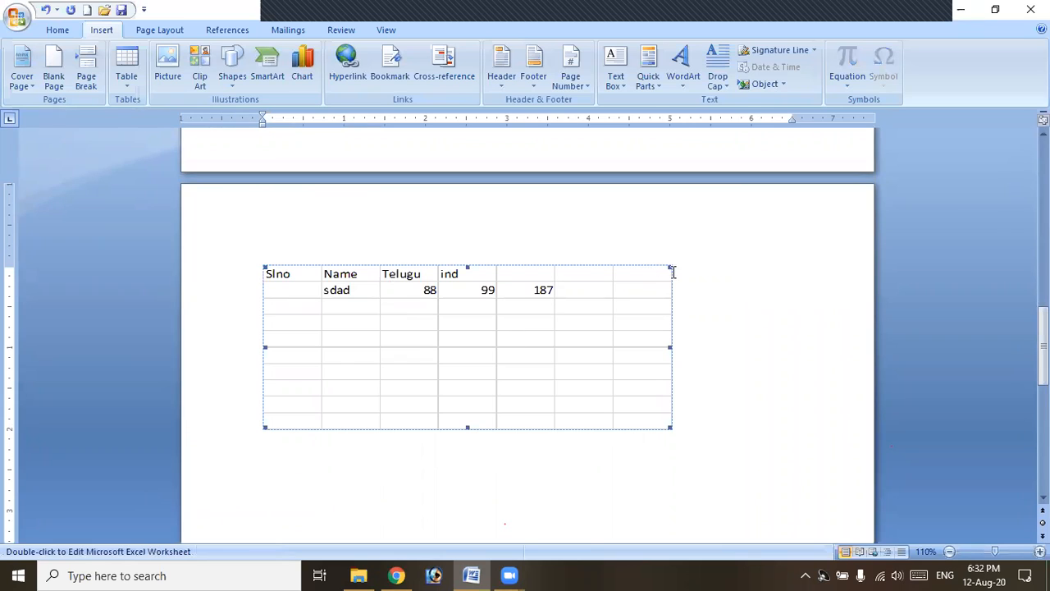
pyautogui.moveTo(669, 267); pyautogui.dragTo(684, 250)
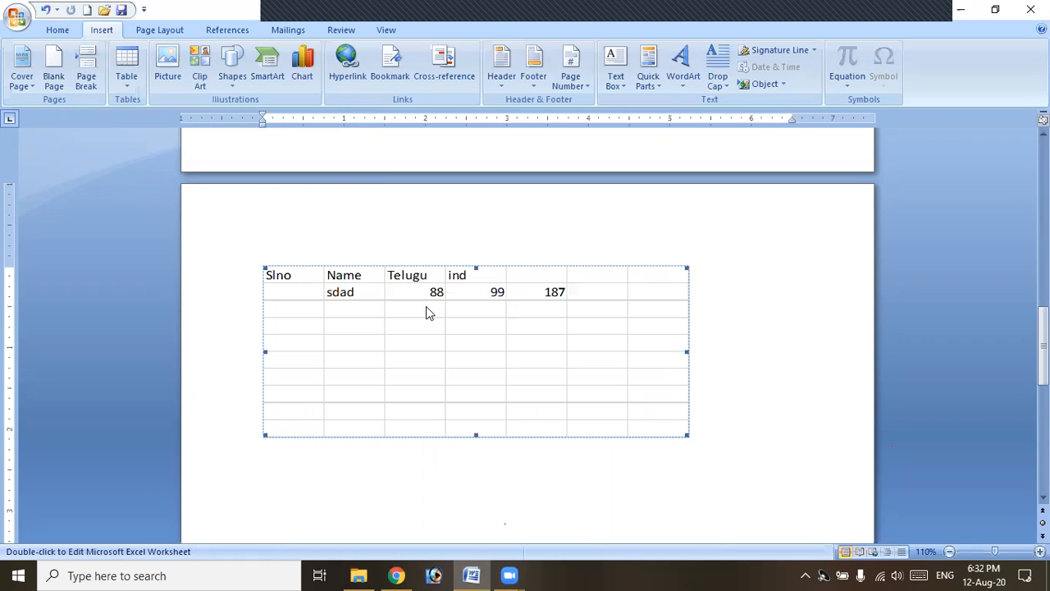
pyautogui.doubleClick(468, 347)
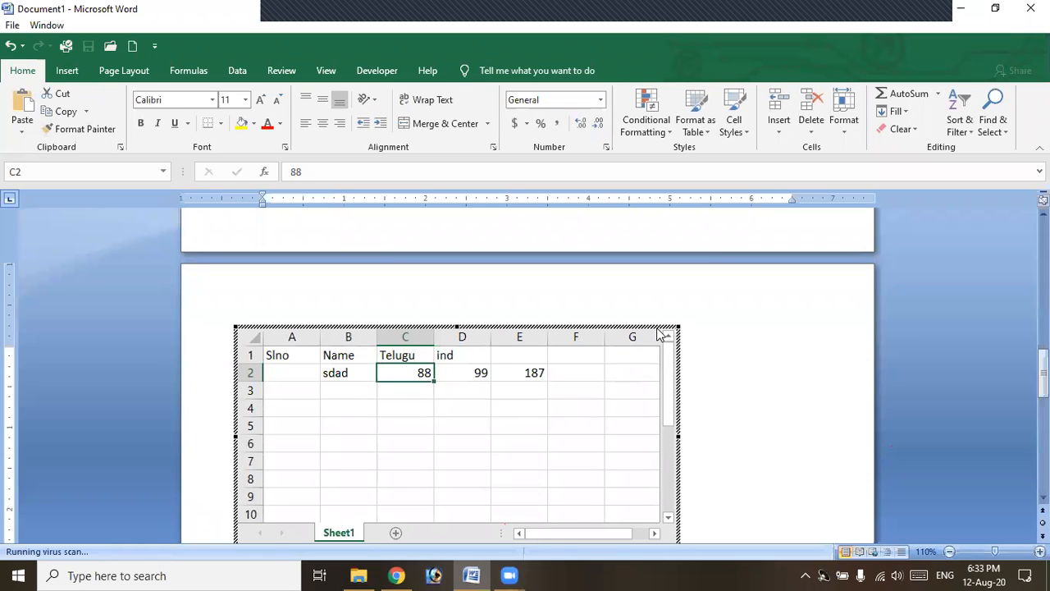
# Clear 88 from cell C2 and delete the whole embedded worksheet from page 2.
pyautogui.press('Delete')
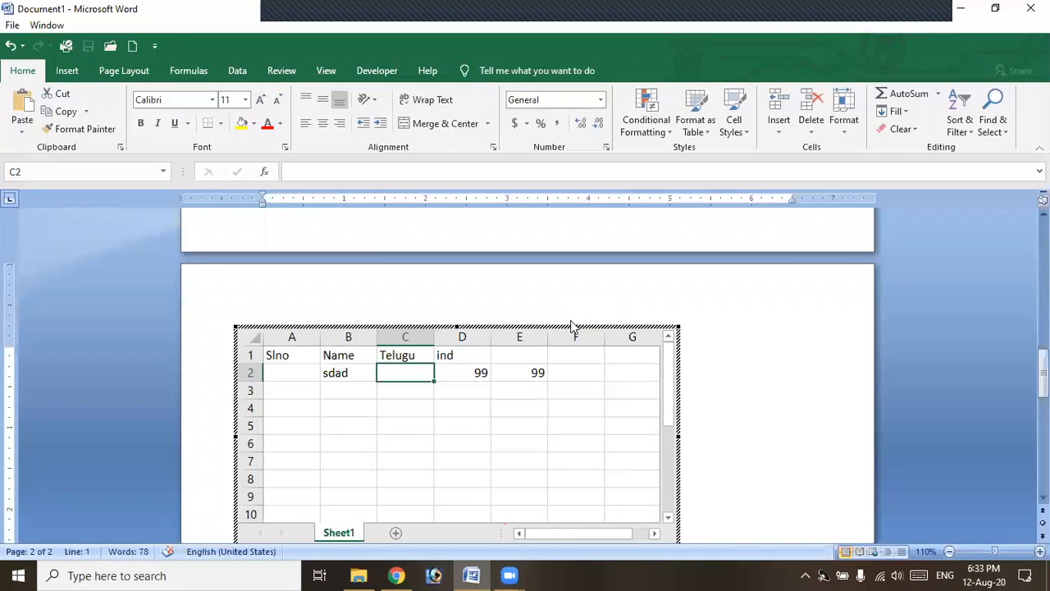
pyautogui.click(787, 330)
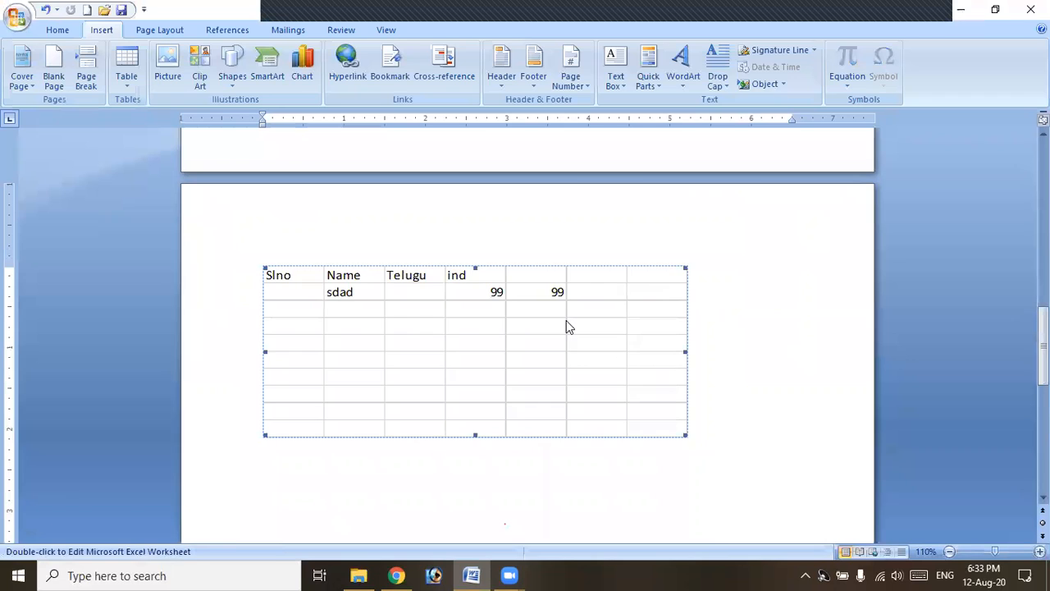
pyautogui.press('Delete')
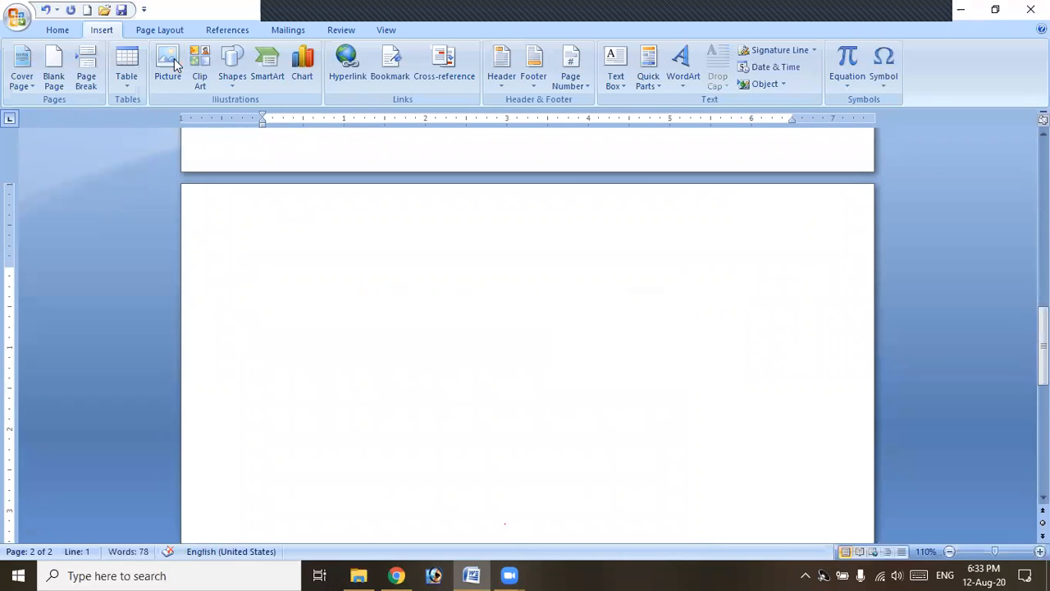
# Insert the Calendar 4 Quick Table, a dark-blue May 2007 calendar, on page 2.
pyautogui.click(127, 76)
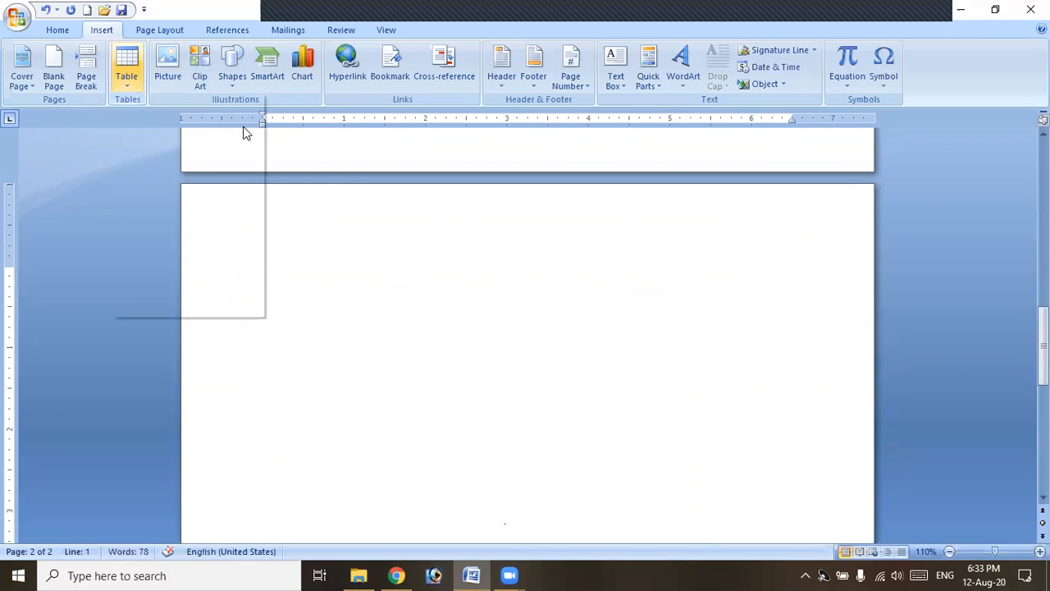
pyautogui.click(443, 283)
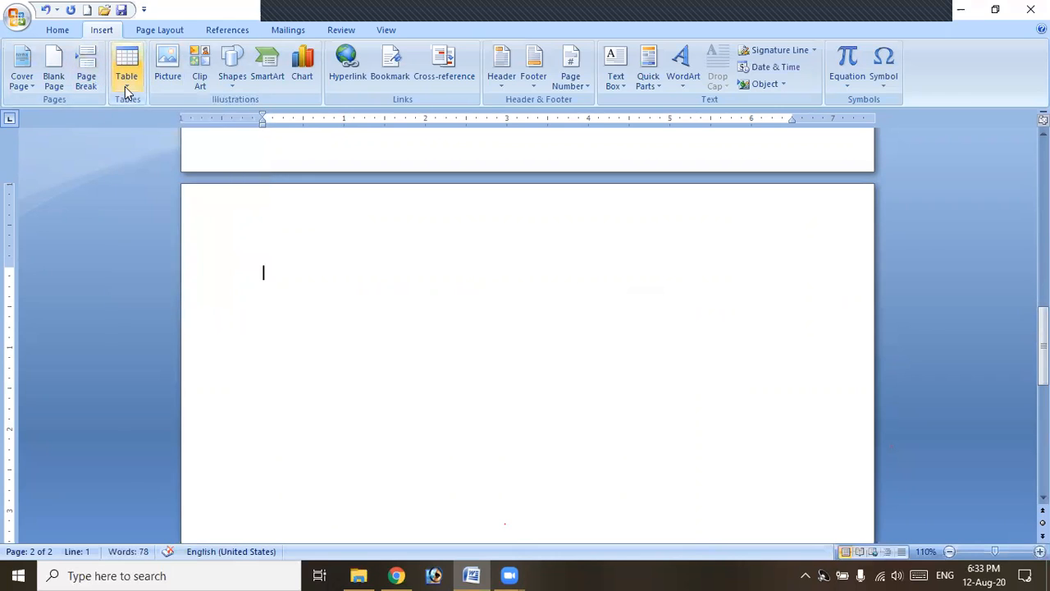
pyautogui.click(127, 85)
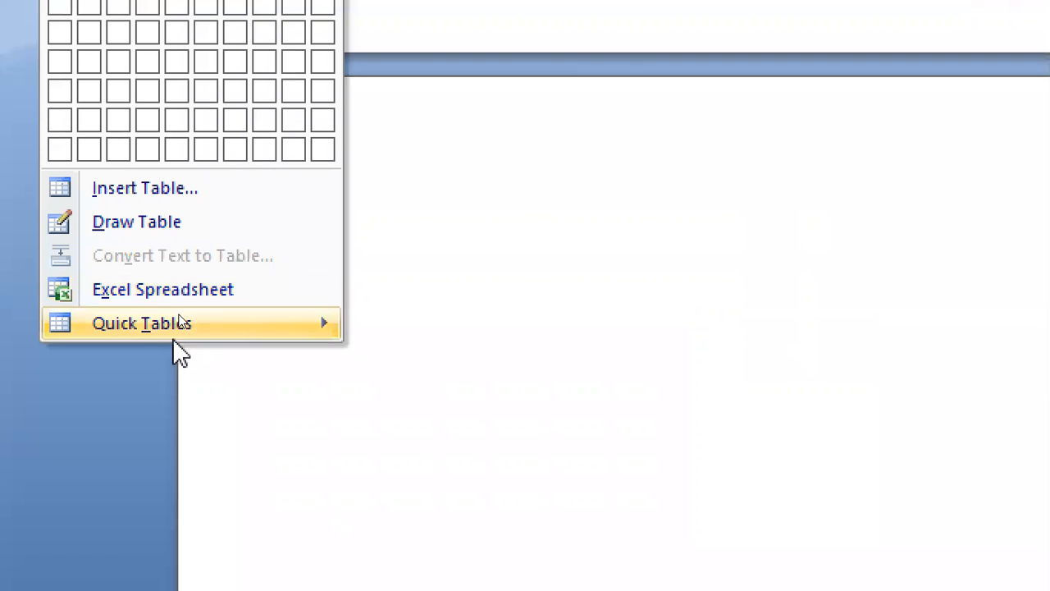
pyautogui.moveTo(179, 312)
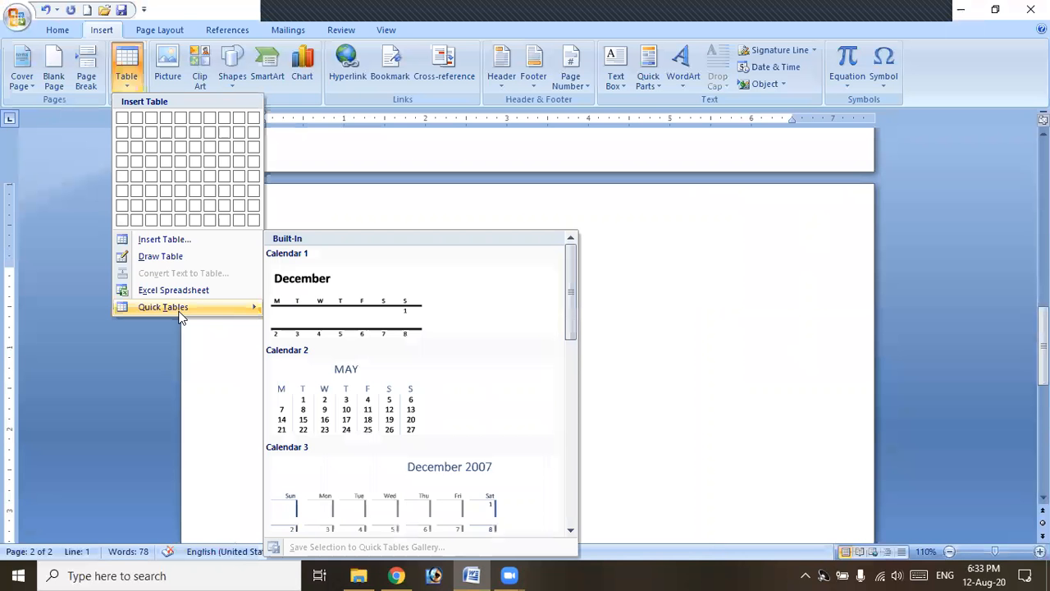
pyautogui.scroll(-5, 649, 360)
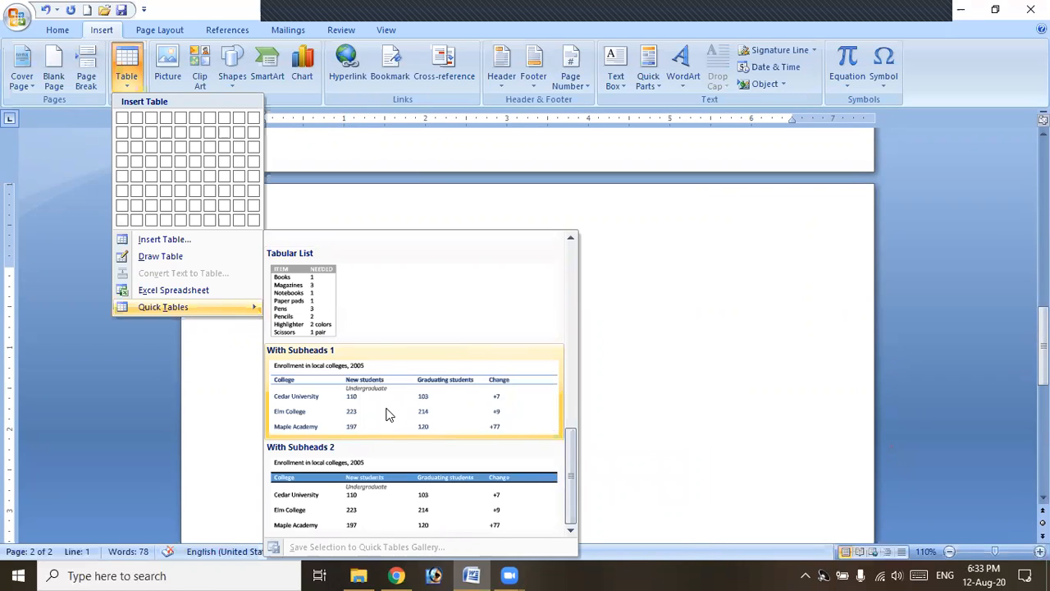
pyautogui.scroll(5, 390, 410)
pyautogui.scroll(-5, 392, 402)
pyautogui.scroll(3, 313, 402)
pyautogui.click(312, 402)
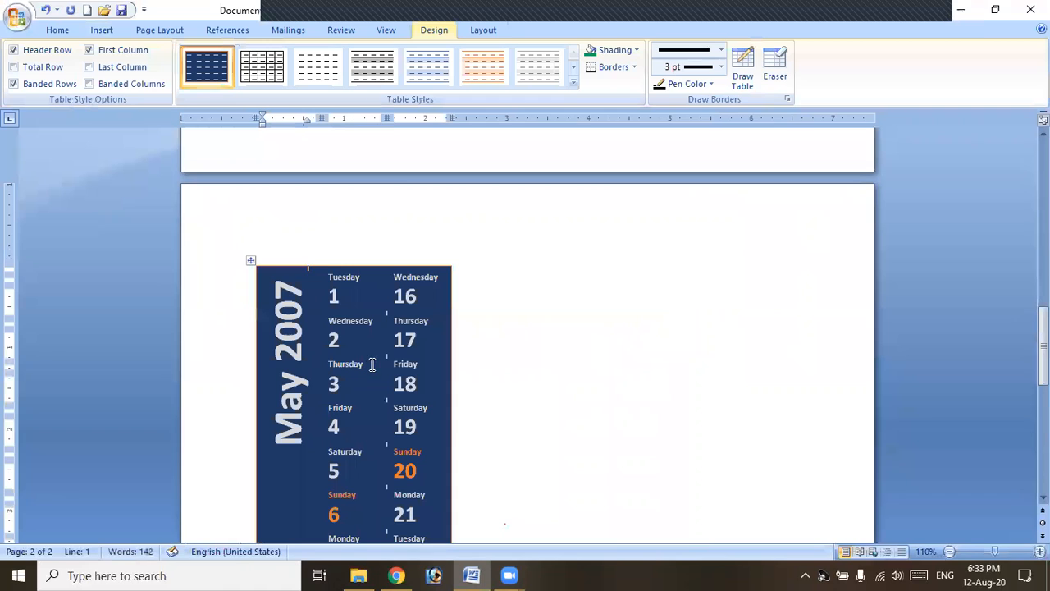
# Change the calendar title from May 2007 to August 2020.
pyautogui.click(297, 295)
pyautogui.press('BackSpace')
pyautogui.press('BackSpace')
pyautogui.write('20')
pyautogui.press('Down')
pyautogui.press('Down')
pyautogui.press('Down')
pyautogui.press('BackSpace')
pyautogui.press('BackSpace')
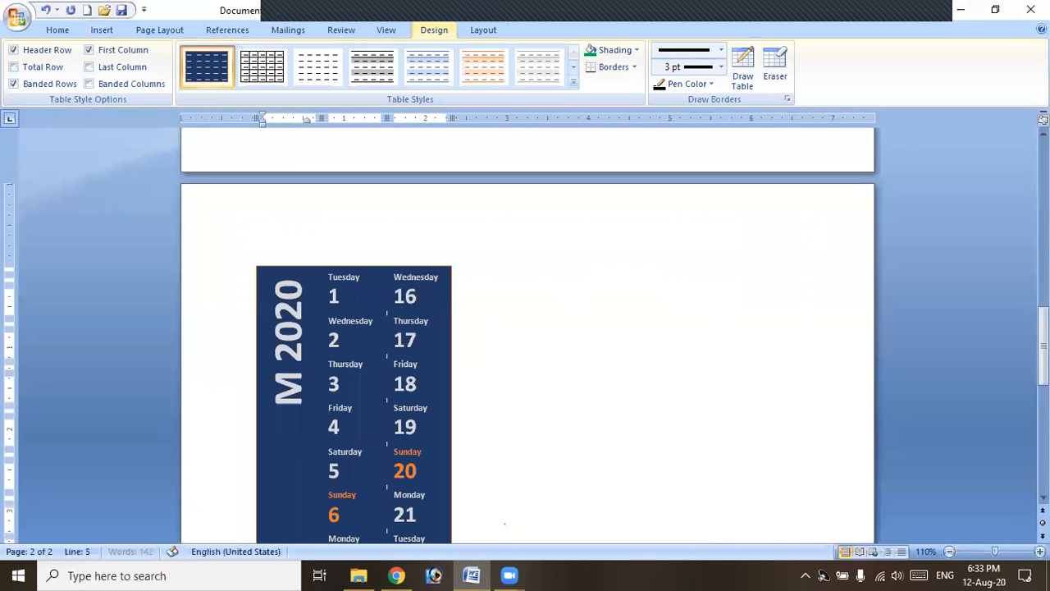
pyautogui.press('BackSpace')
pyautogui.write('A')
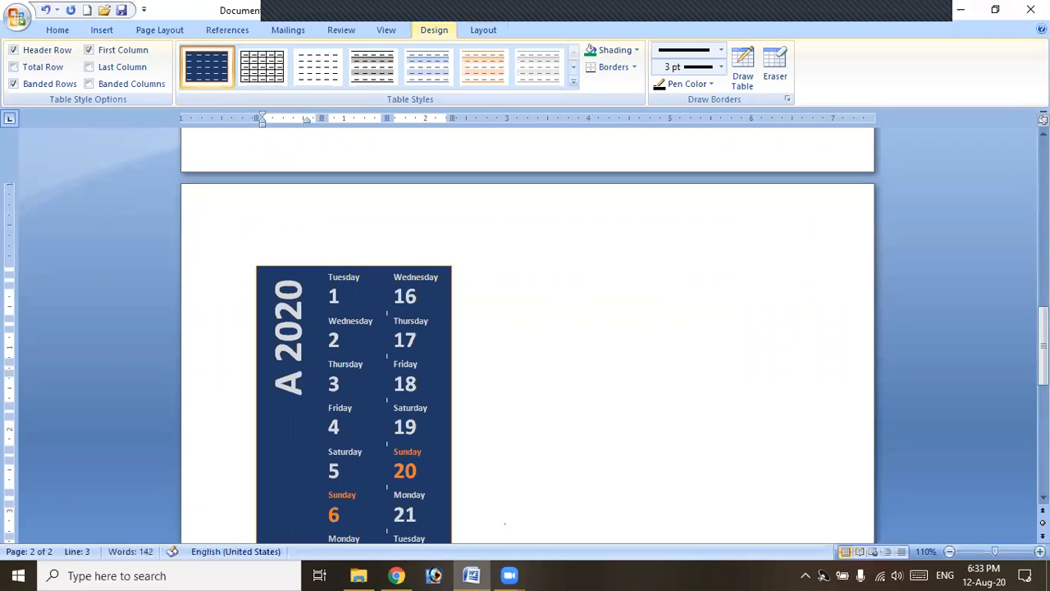
pyautogui.write('ugu')
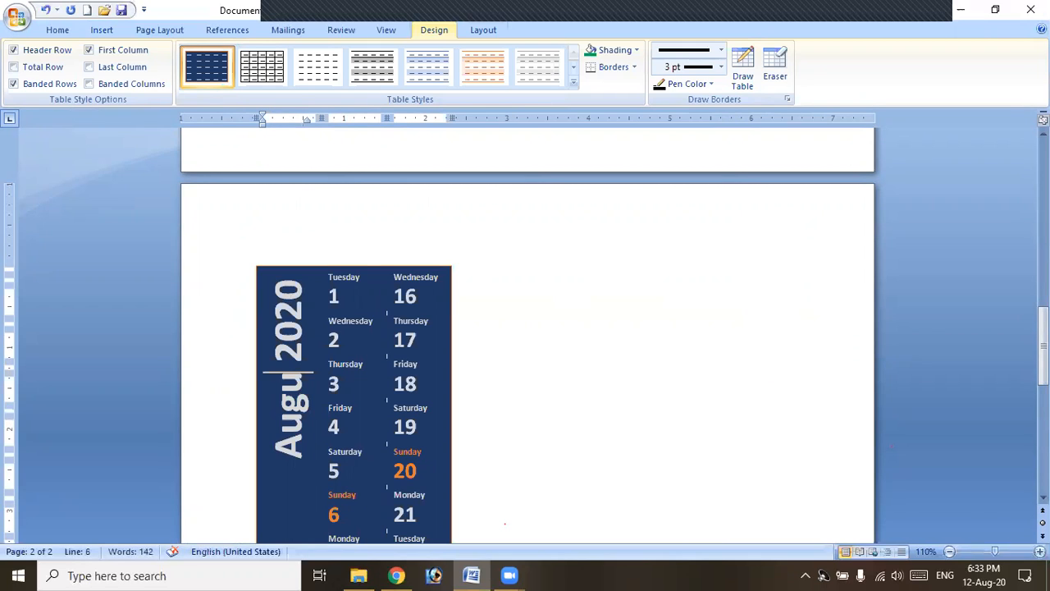
pyautogui.write('st')
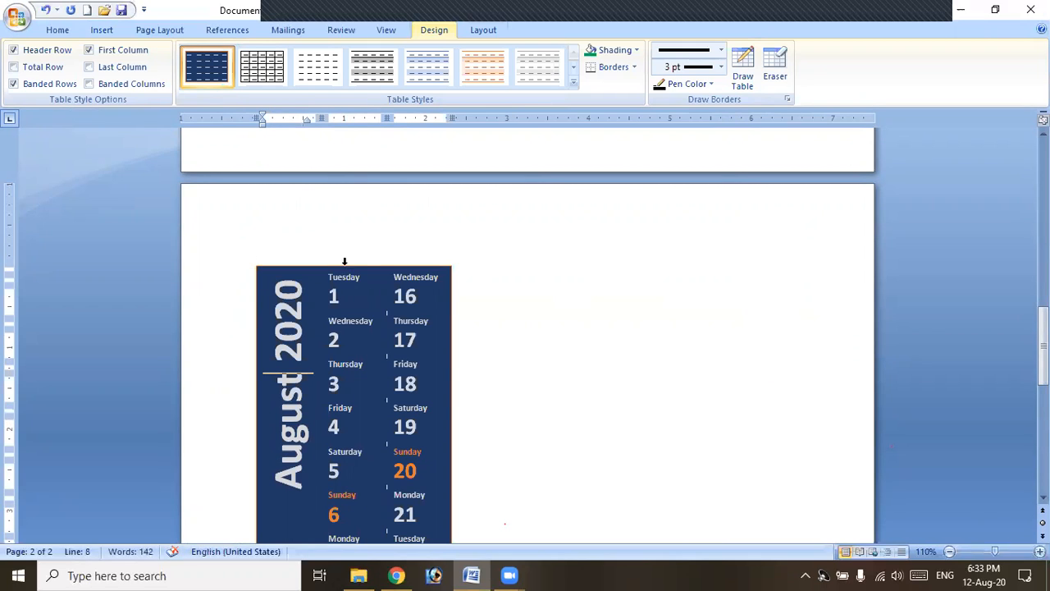
pyautogui.click(349, 277)
# Select the whole calendar table.
pyautogui.click(251, 259)
pyautogui.scroll(-3, 362, 361)
pyautogui.scroll(-12, 406, 389)
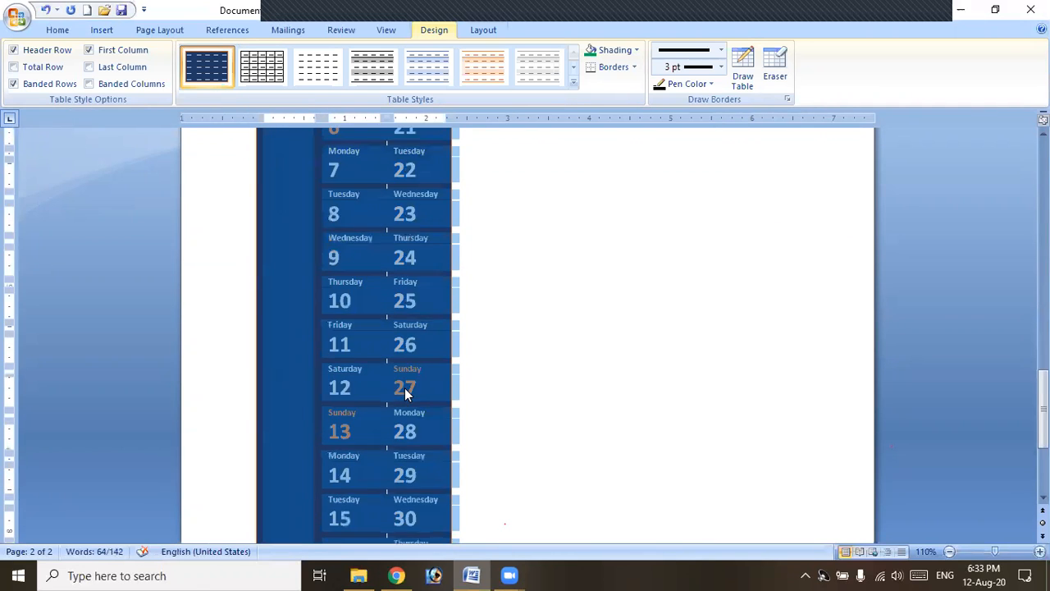
pyautogui.scroll(4, 405, 388)
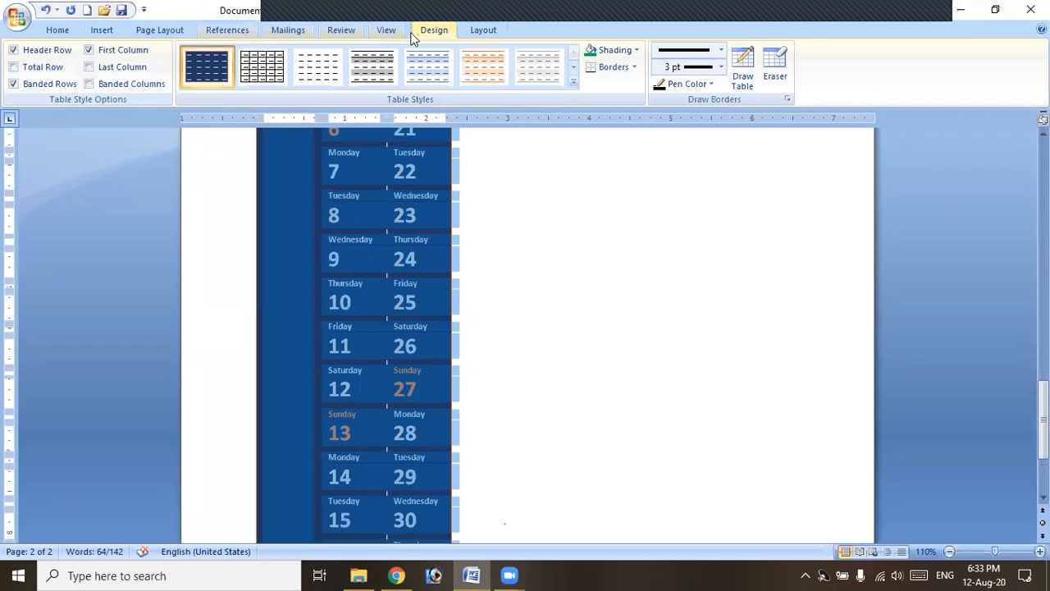
# Browse the Quick Tables gallery, close it without inserting, and scroll back up the page.
pyautogui.click(92, 31)
pyautogui.click(124, 78)
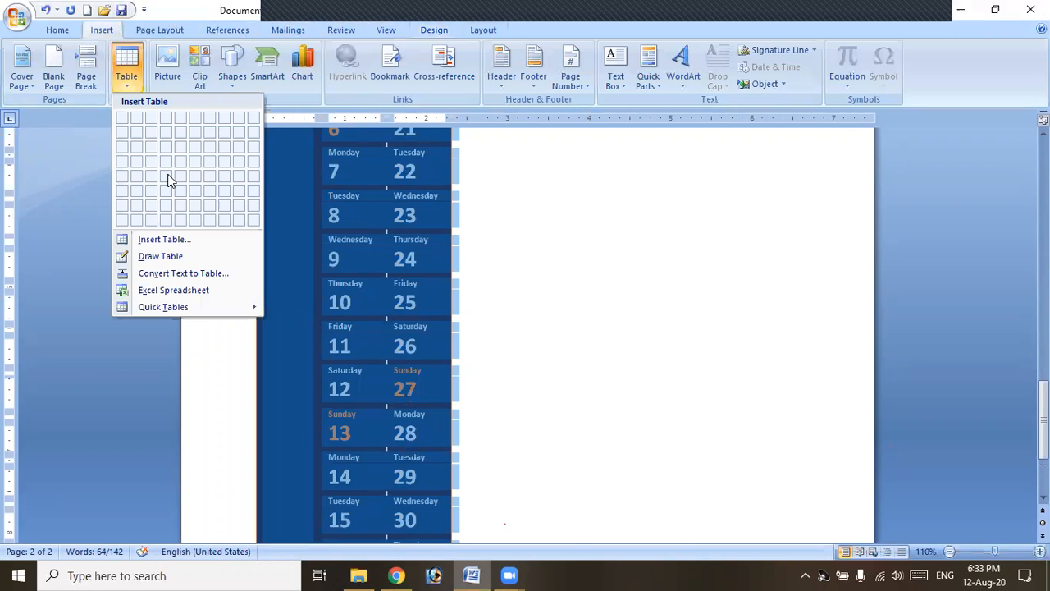
pyautogui.moveTo(195, 309)
pyautogui.scroll(-10, 418, 346)
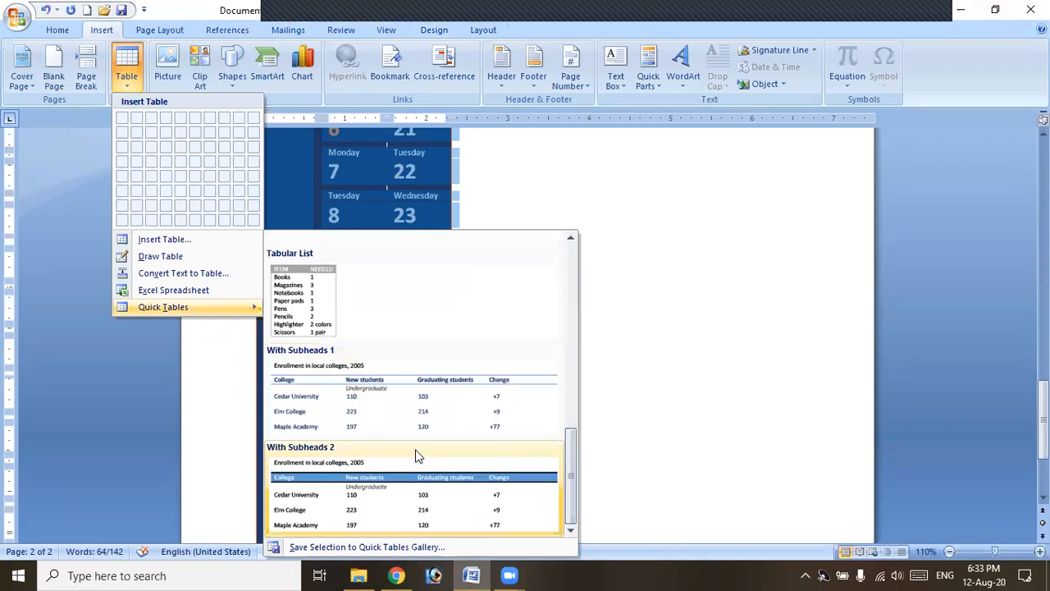
pyautogui.scroll(10, 420, 443)
pyautogui.click(694, 303)
pyautogui.scroll(3, 380, 336)
pyautogui.scroll(3, 379, 334)
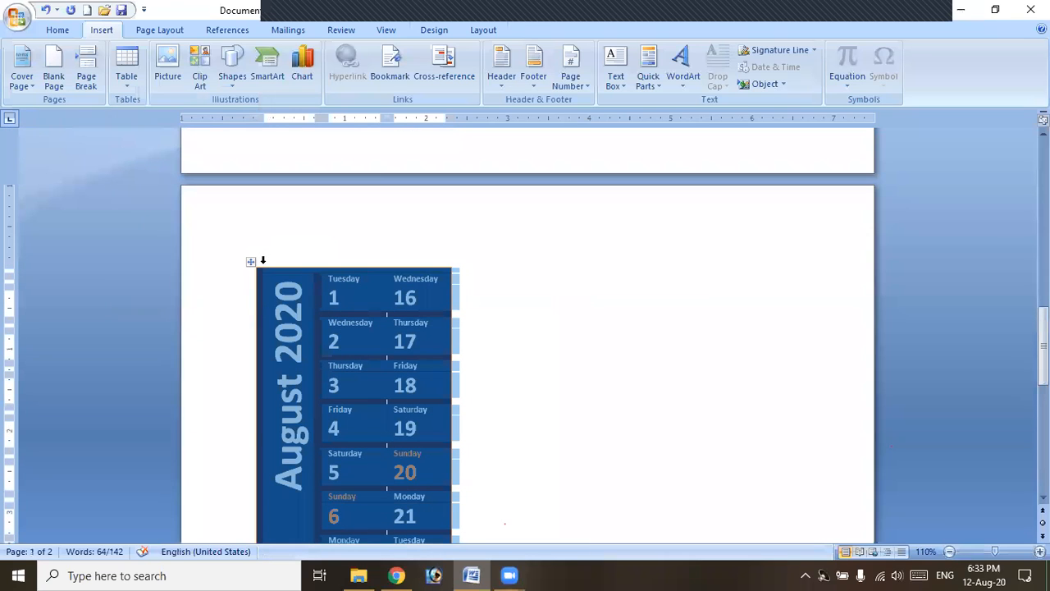
pyautogui.scroll(1, 318, 267)
pyautogui.scroll(2, 318, 268)
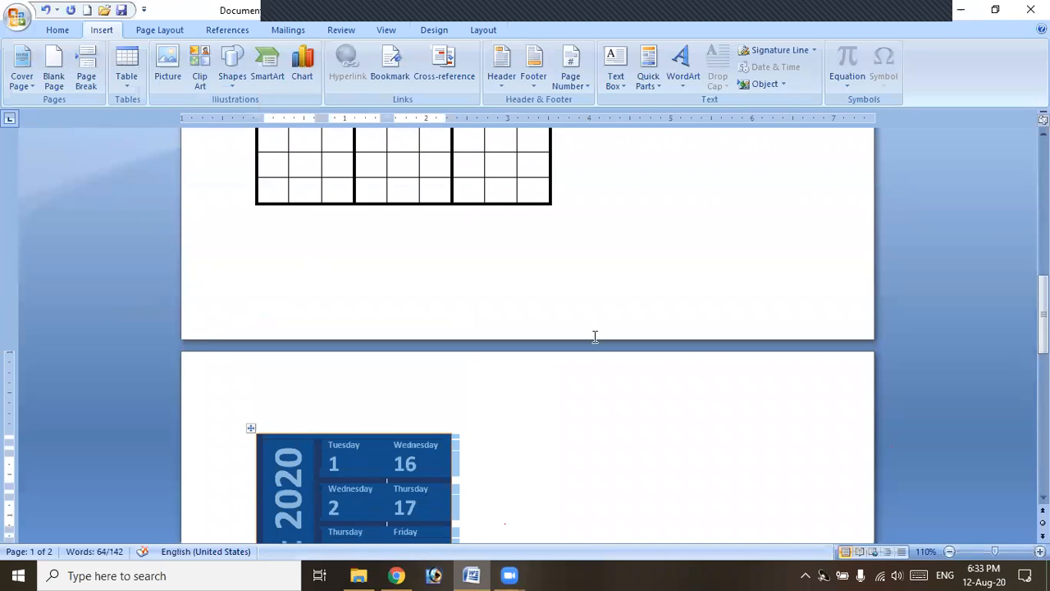
pyautogui.click(640, 280)
pyautogui.scroll(4, 634, 250)
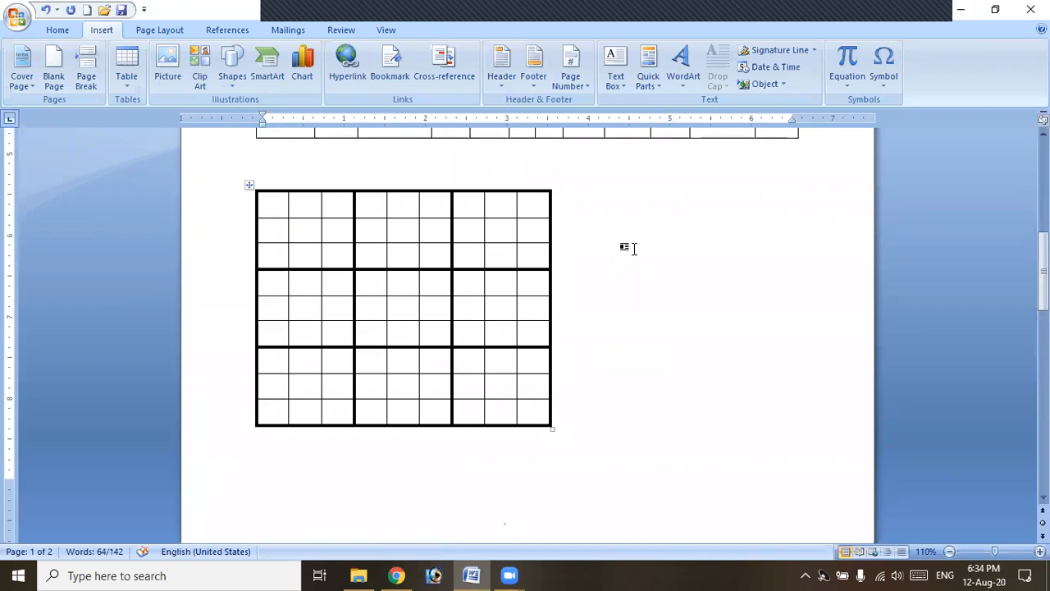
pyautogui.click(857, 160)
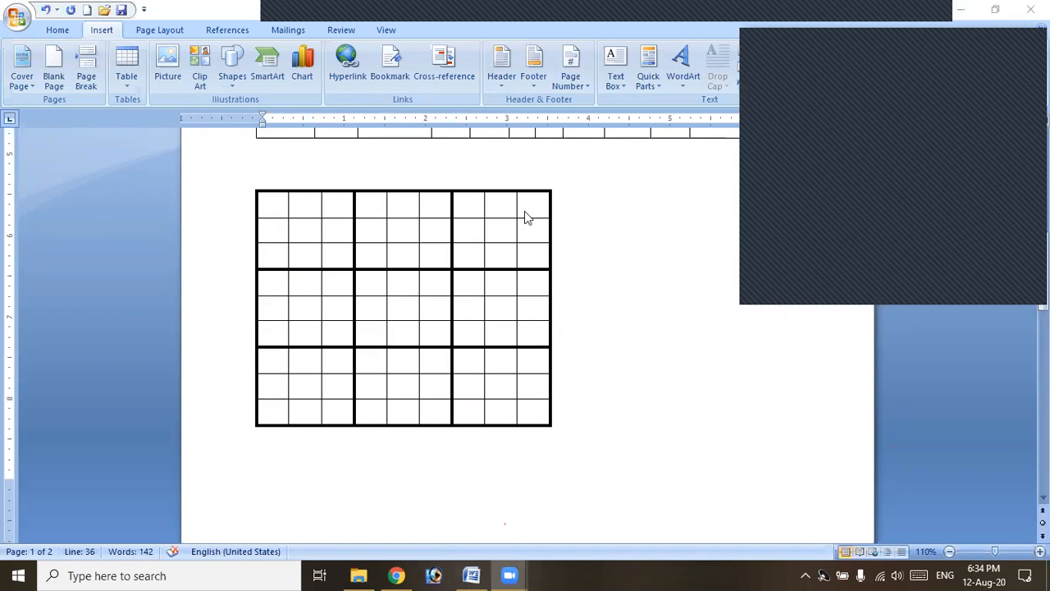
pyautogui.scroll(4, 520, 246)
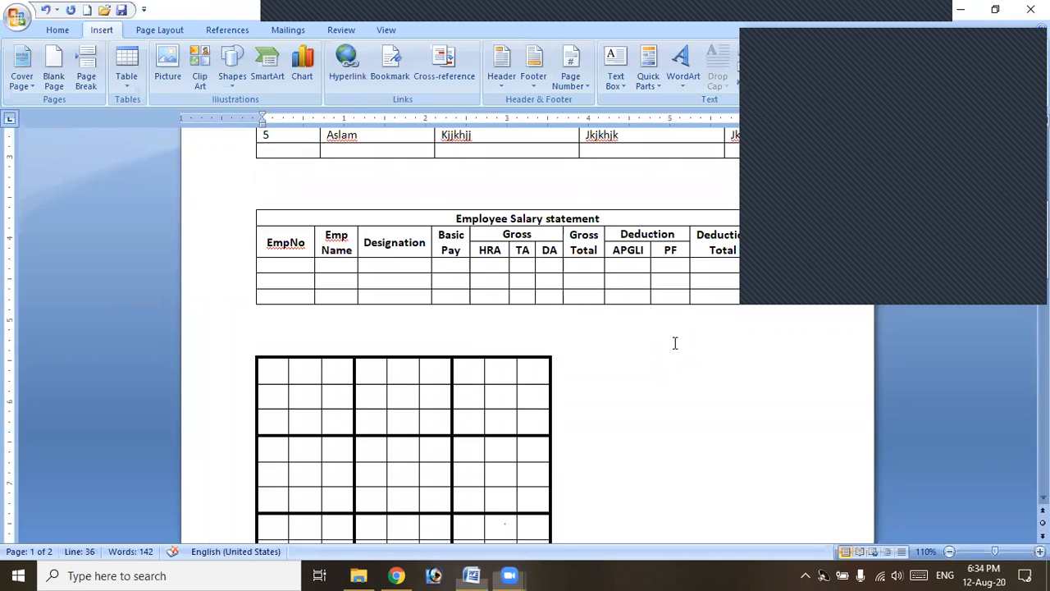
pyautogui.click(769, 247)
pyautogui.scroll(1, 769, 247)
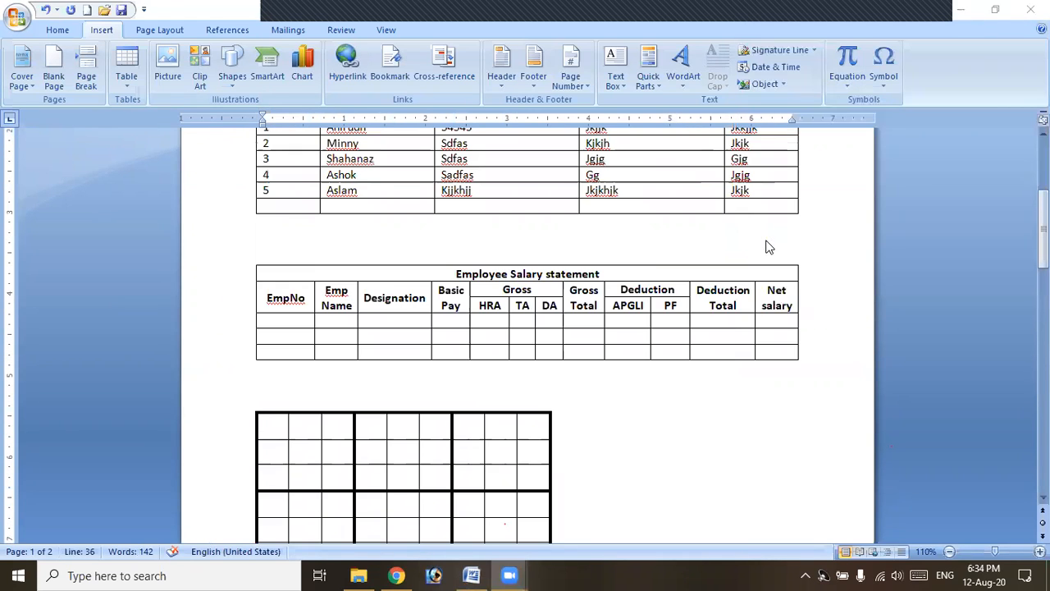
pyautogui.click(472, 274)
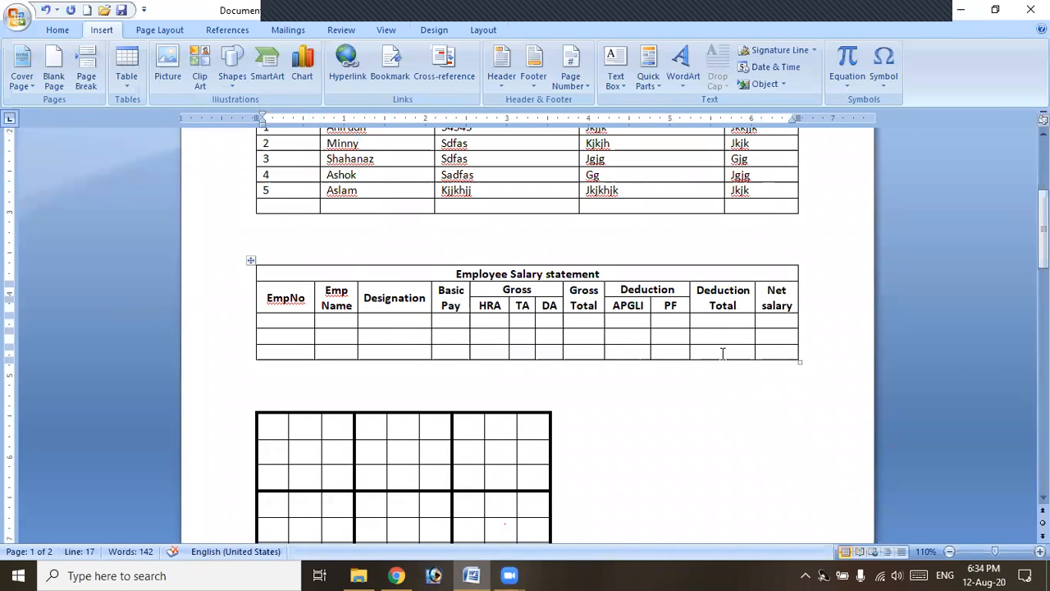
pyautogui.scroll(-3, 723, 359)
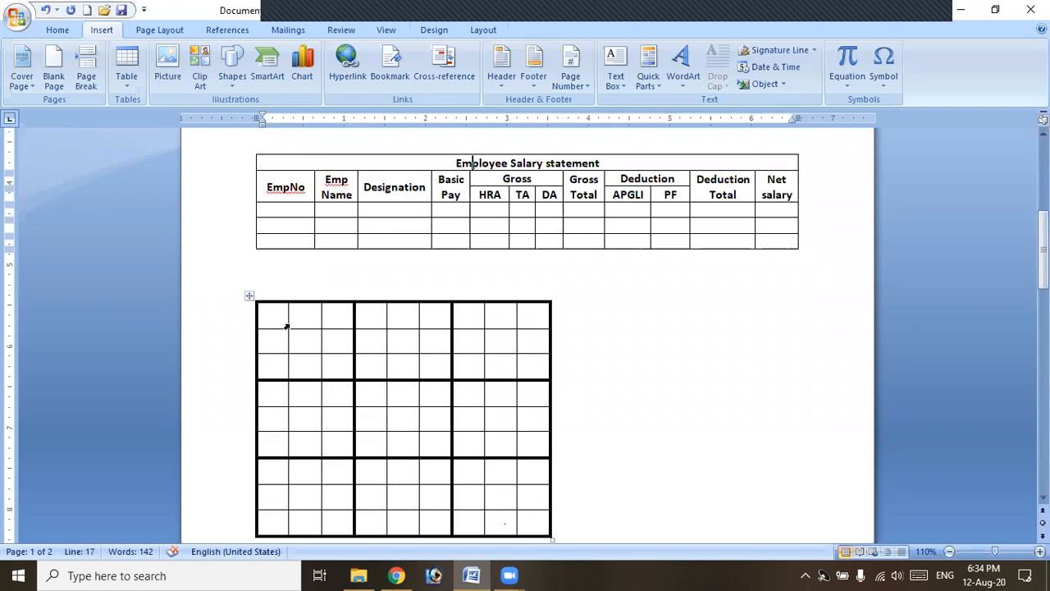
pyautogui.scroll(4, 525, 337)
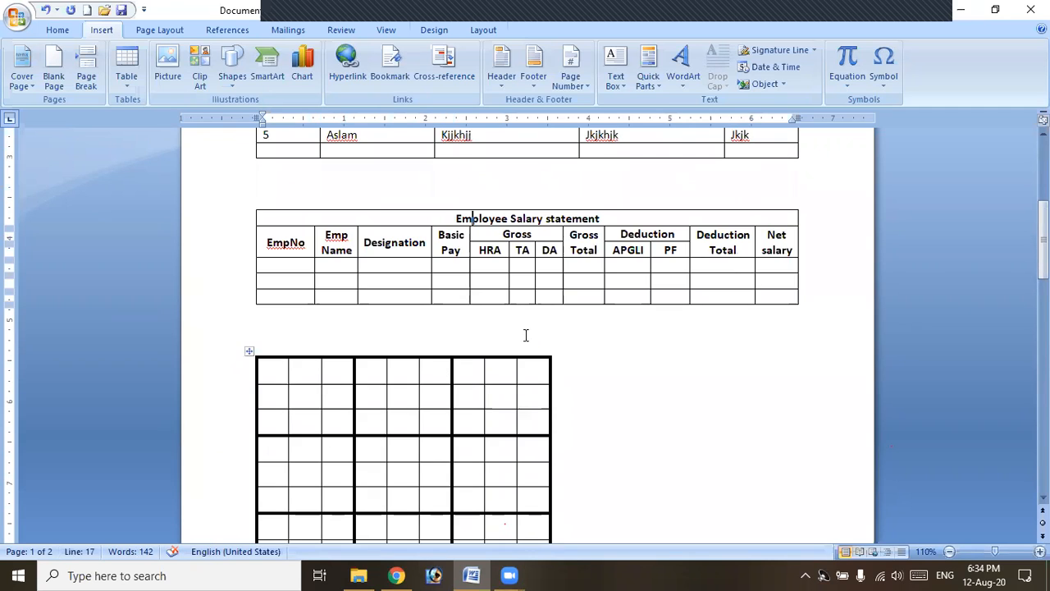
pyautogui.scroll(-3, 525, 336)
pyautogui.scroll(-5, 526, 335)
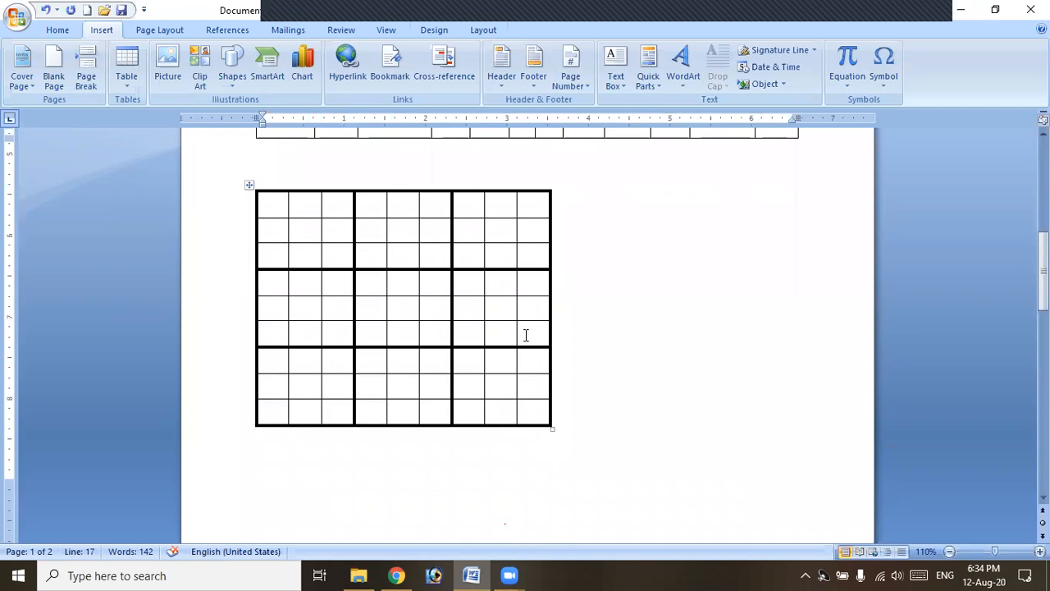
pyautogui.scroll(3, 525, 335)
pyautogui.scroll(-3, 526, 335)
pyautogui.scroll(2, 526, 335)
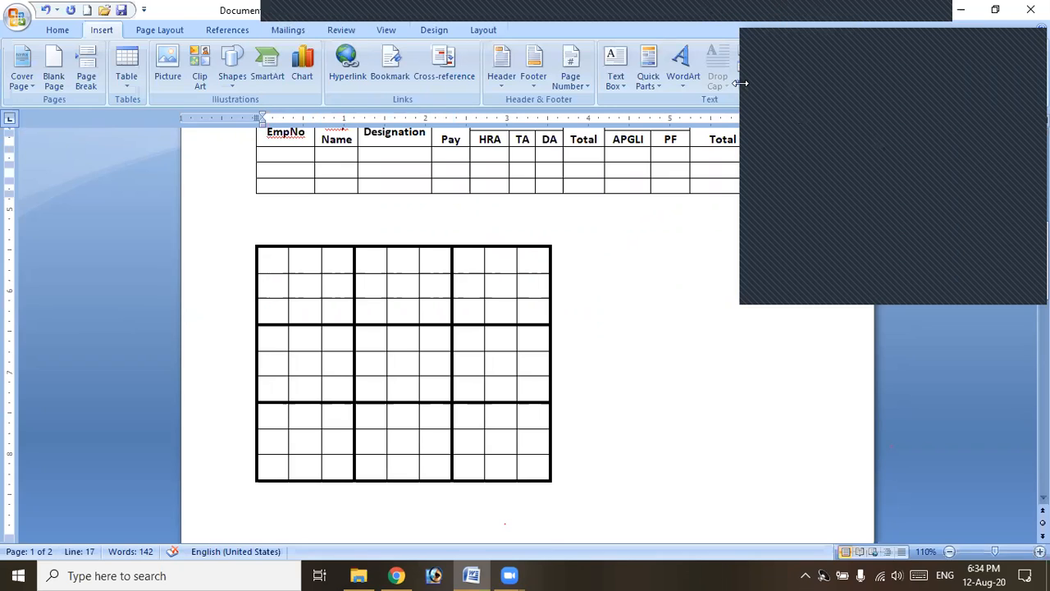
pyautogui.click(734, 17)
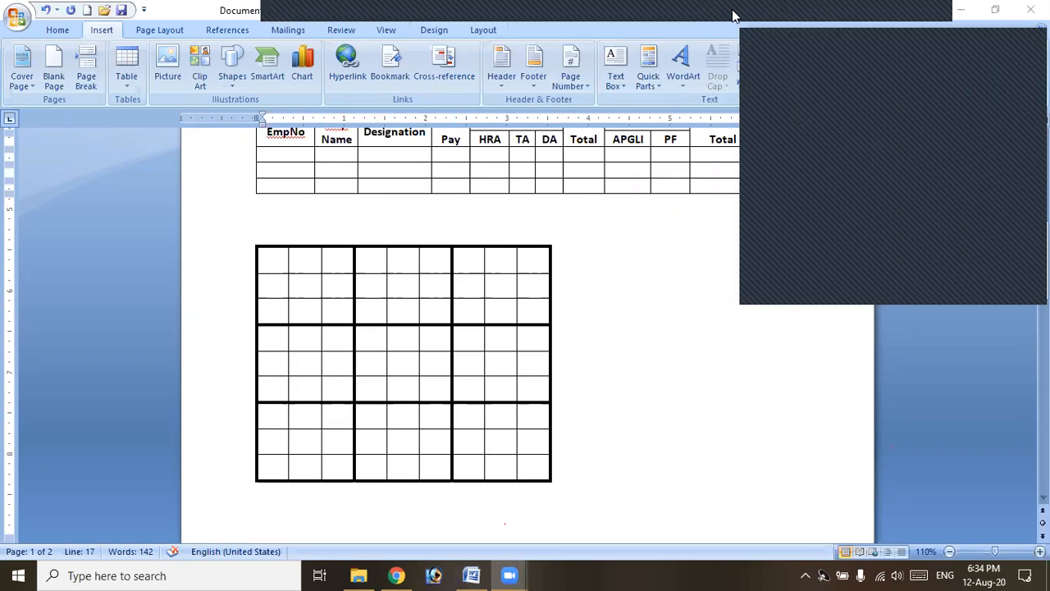